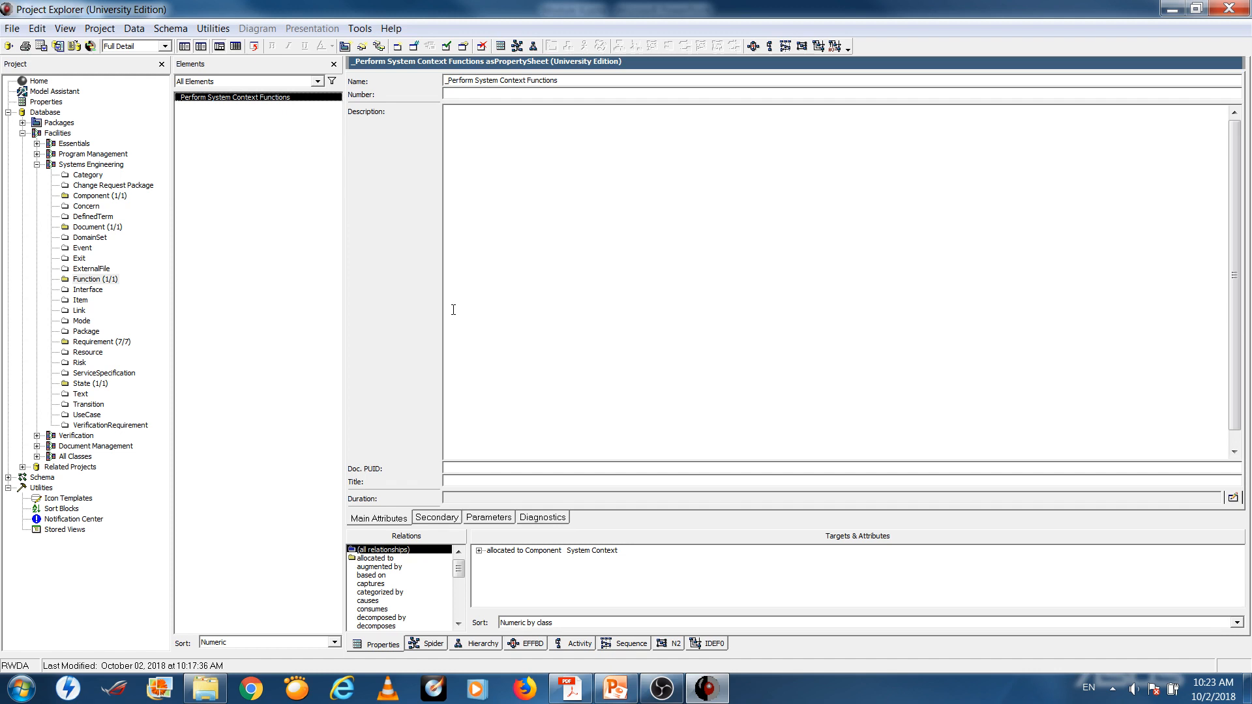
Delete the function "_Perform System Context Functions" from the database.
{"action": "key", "text": "Delete"}
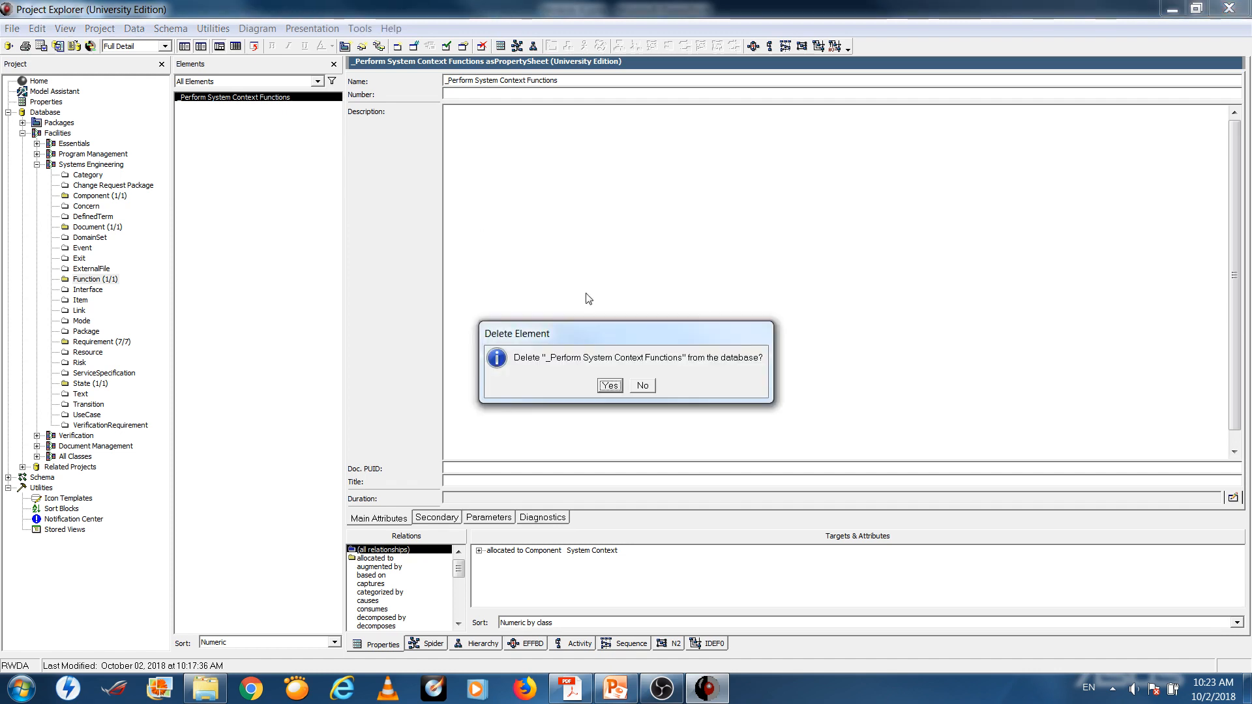
{"action": "left_click", "coordinate": [609, 388]}
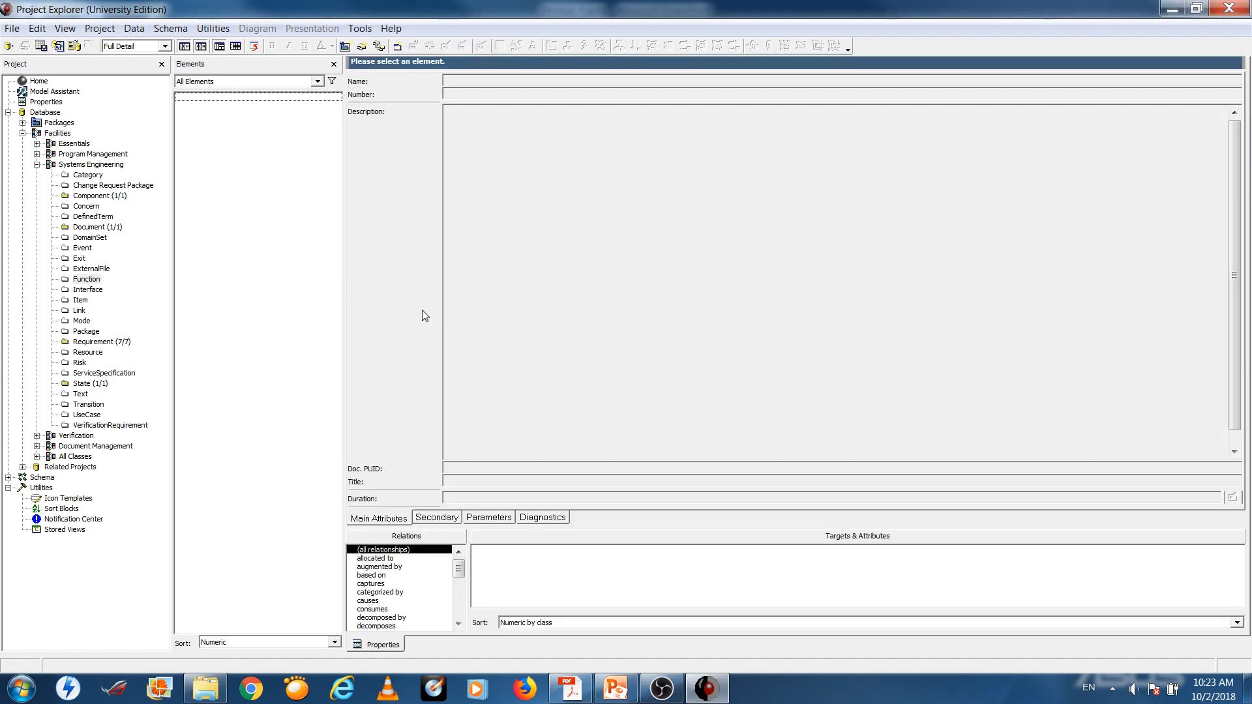
{"action": "right_click", "coordinate": [261, 191]}
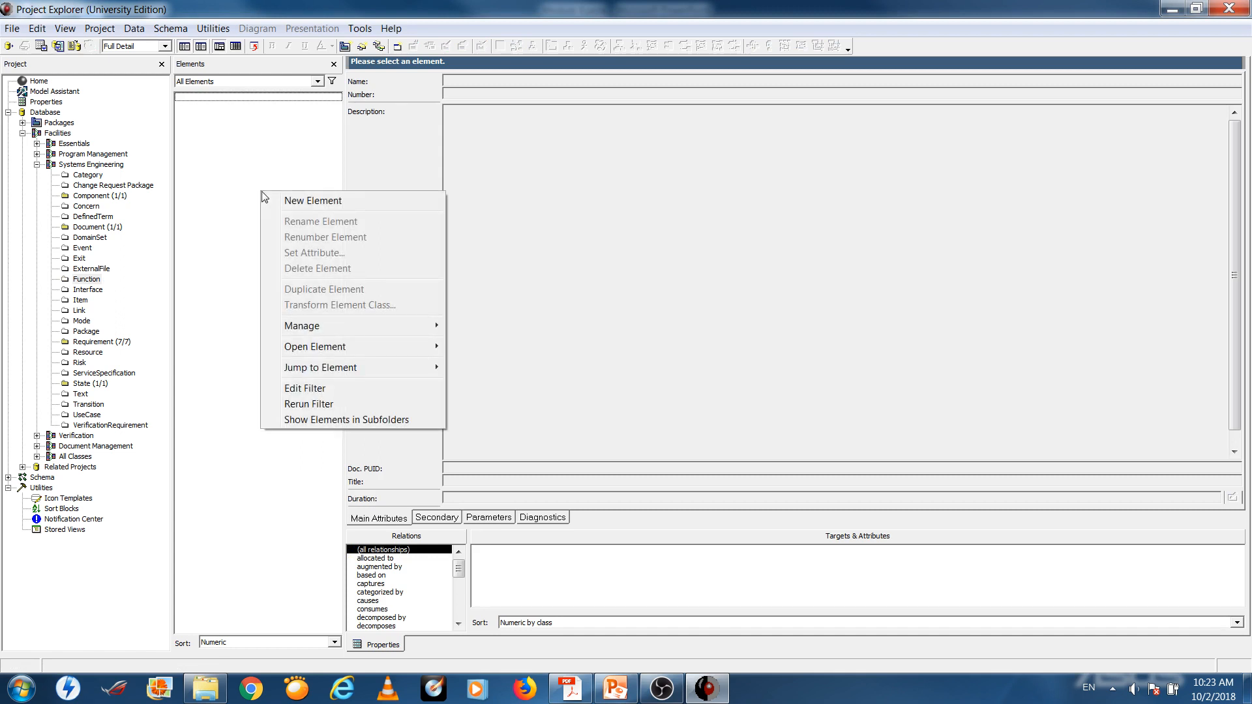
{"action": "left_click", "coordinate": [221, 159]}
{"action": "right_click", "coordinate": [219, 157]}
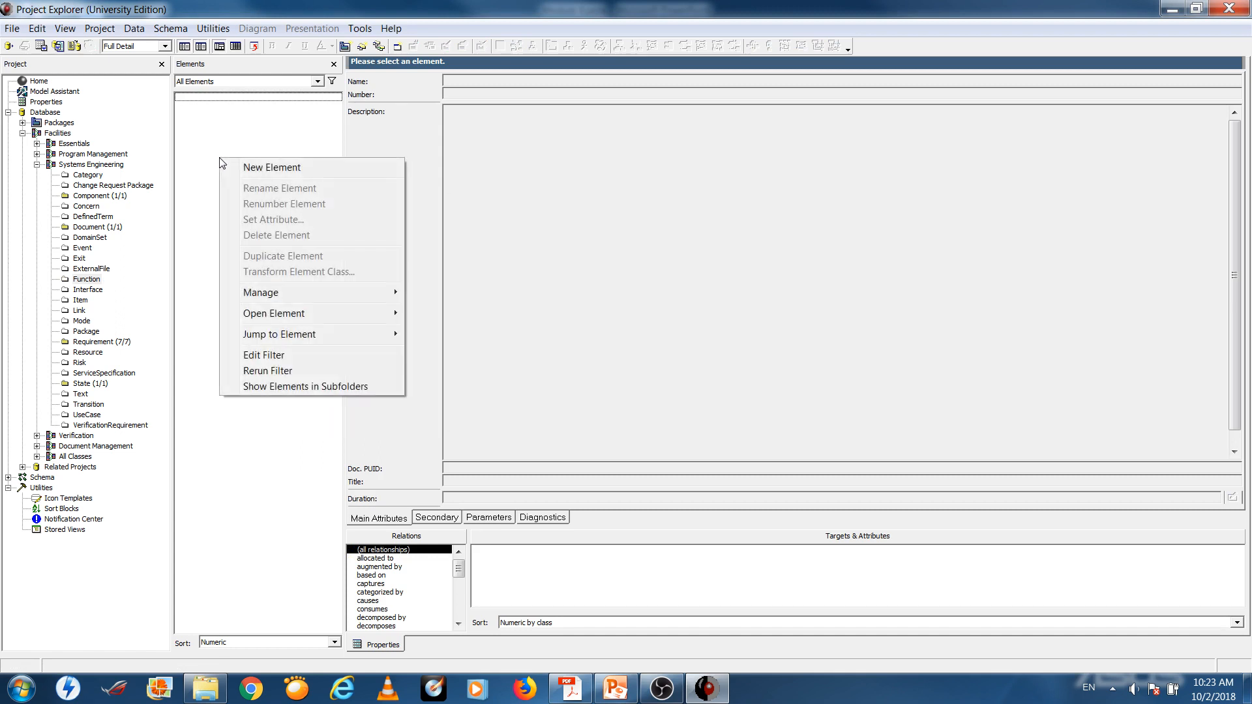
{"action": "left_click", "coordinate": [122, 111]}
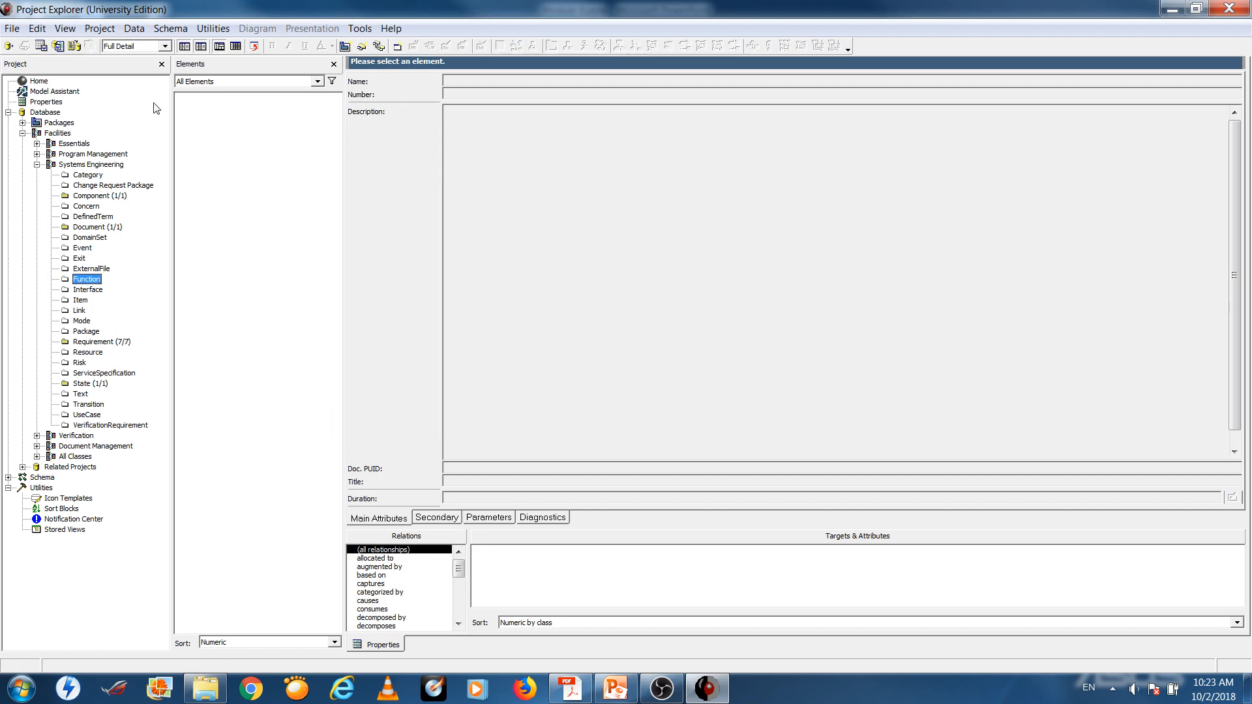
{"action": "left_click", "coordinate": [138, 29]}
{"action": "mouse_move", "coordinate": [154, 47]}
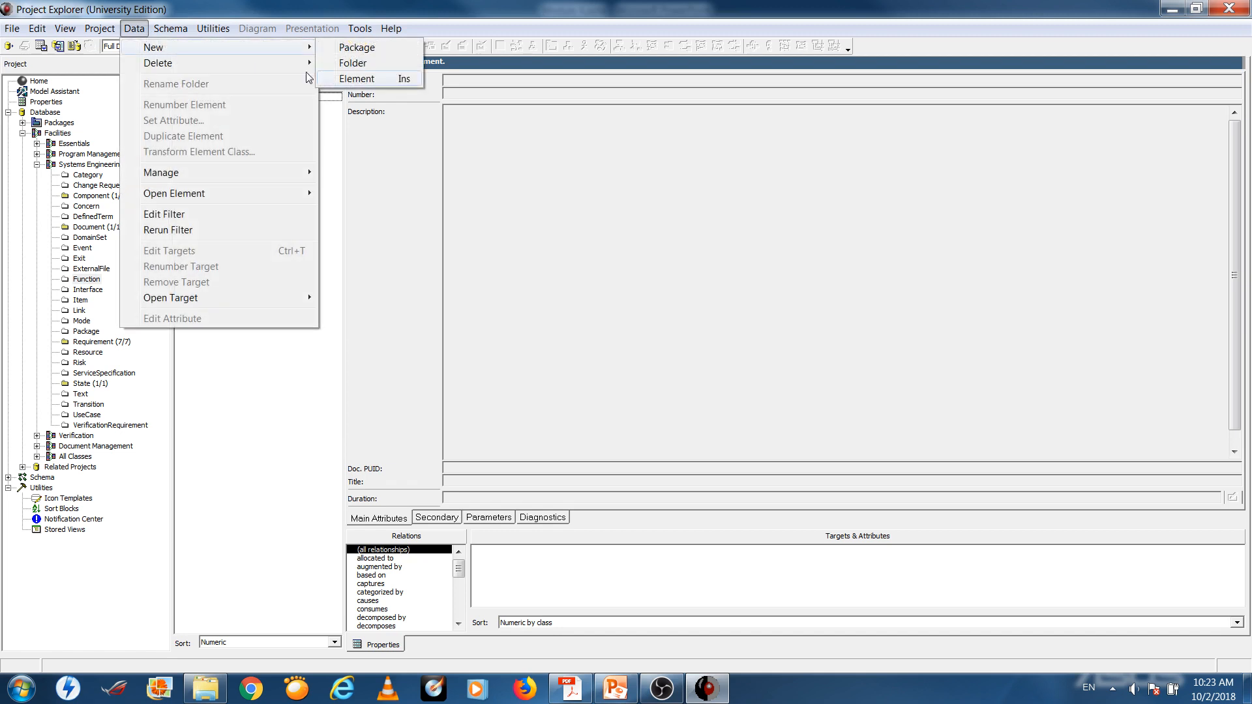
{"action": "left_click", "coordinate": [277, 435]}
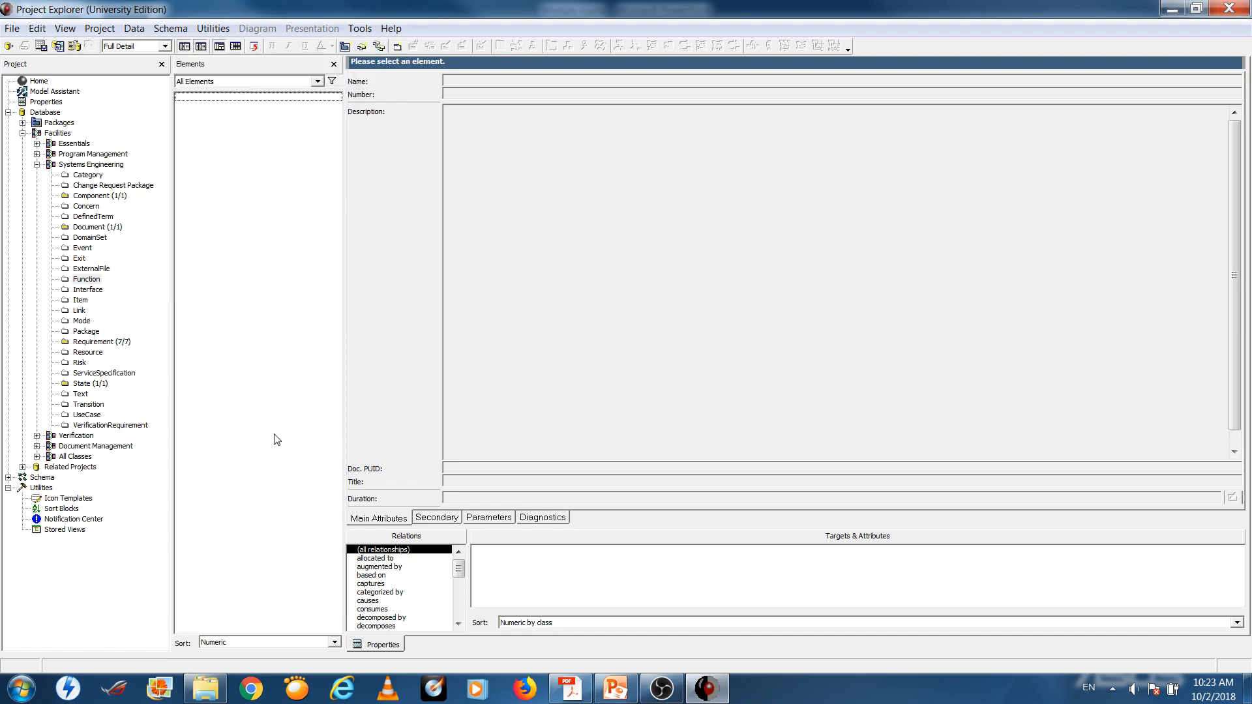
Create a new Function element named "ATM functions".
{"action": "right_click", "coordinate": [249, 160]}
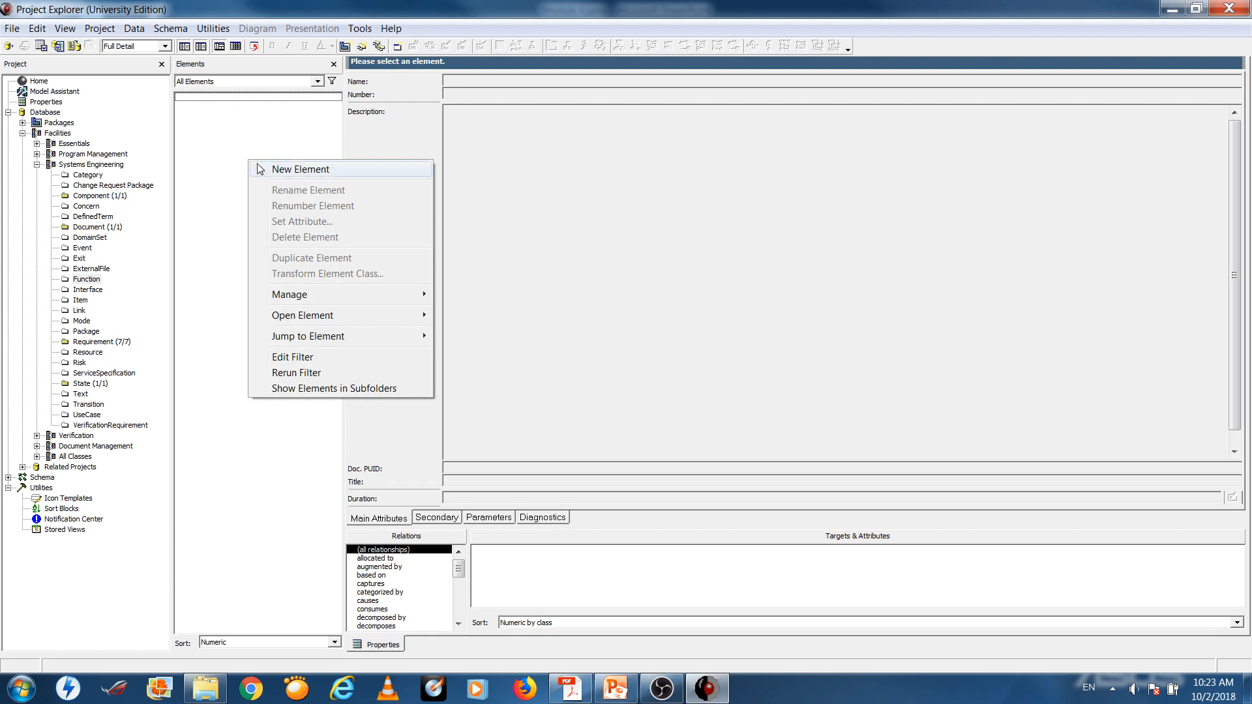
{"action": "left_click", "coordinate": [273, 171]}
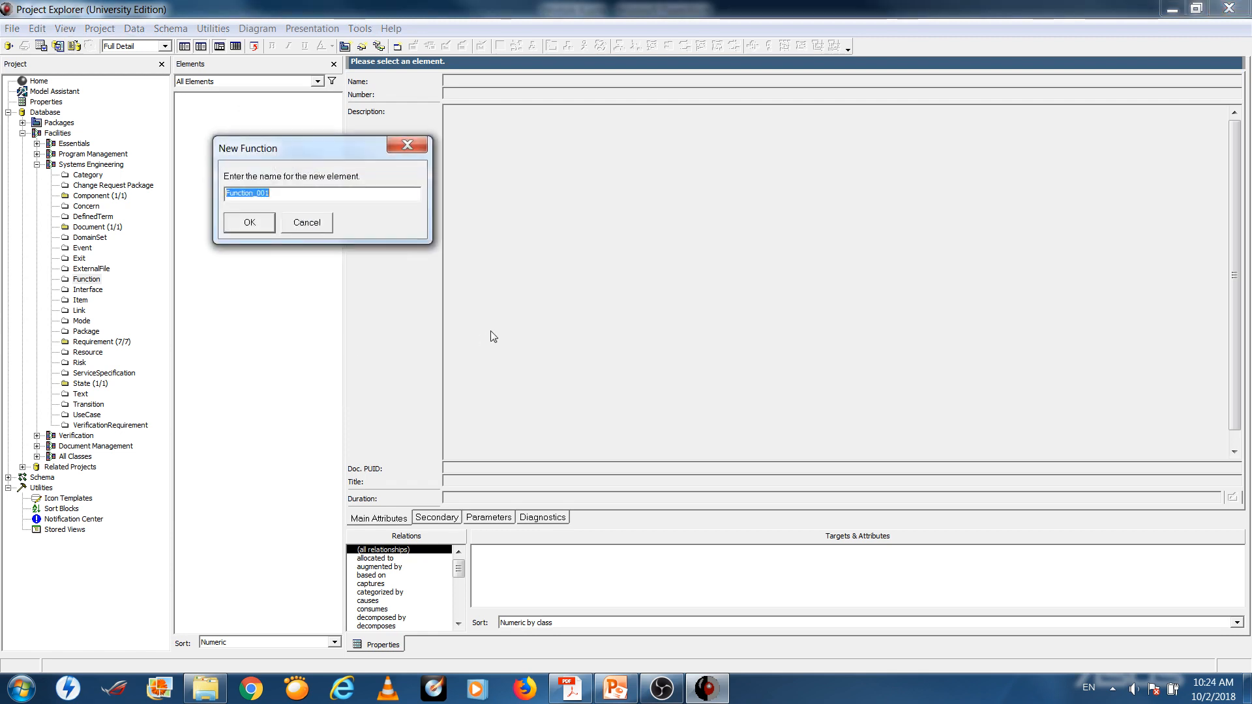
{"action": "type", "text": "AT"}
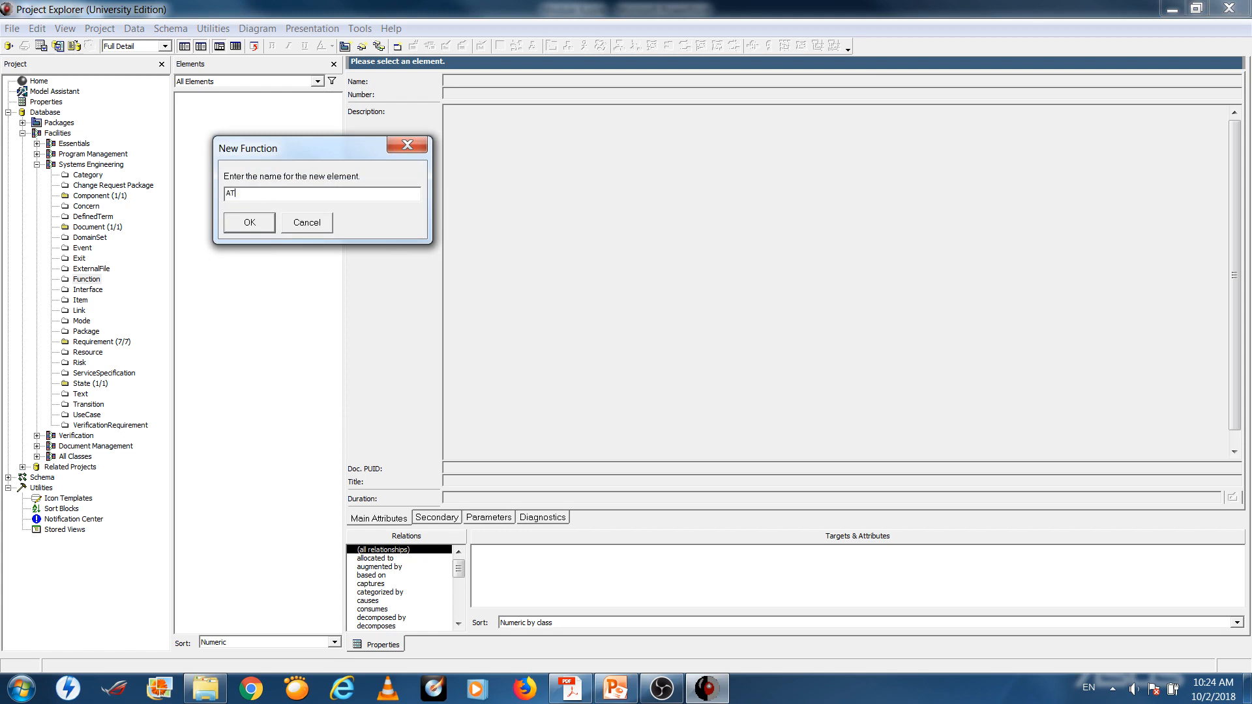
{"action": "type", "text": "M functions"}
{"action": "key", "text": "Return"}
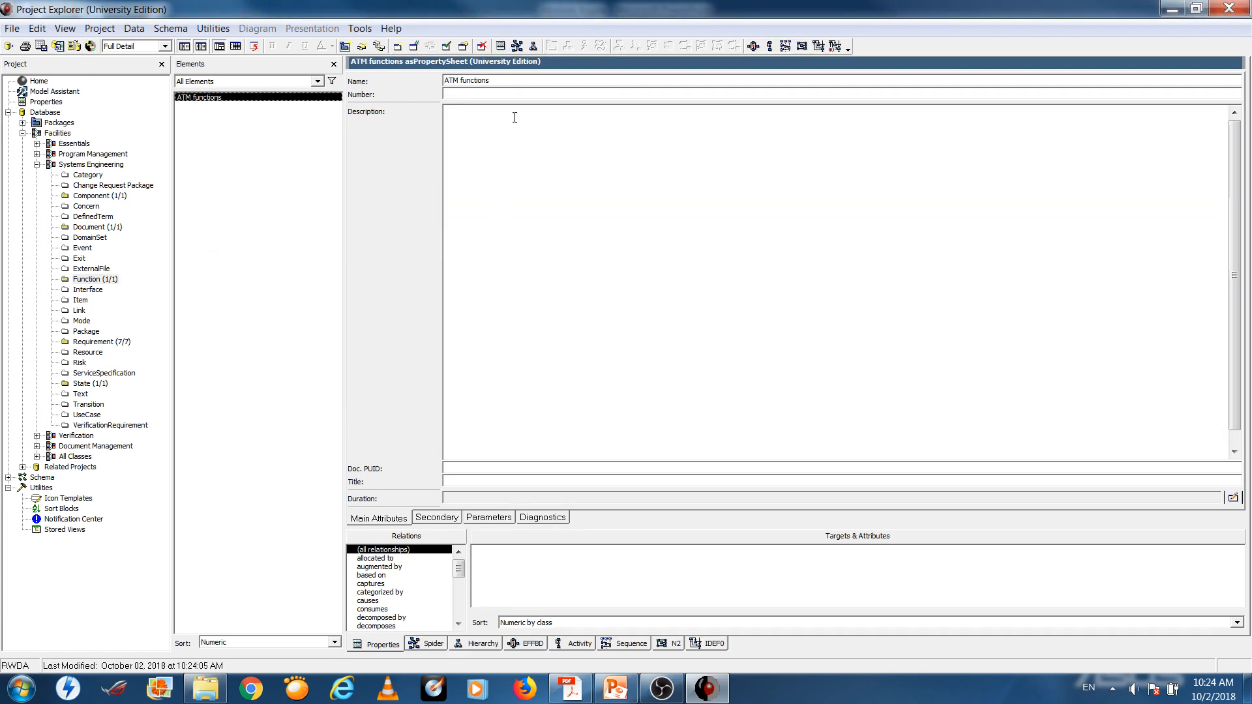
Set the number of ATM functions to 0 and enter the description "This is the ATM functional model".
{"action": "left_click", "coordinate": [517, 95]}
{"action": "left_click", "coordinate": [550, 198]}
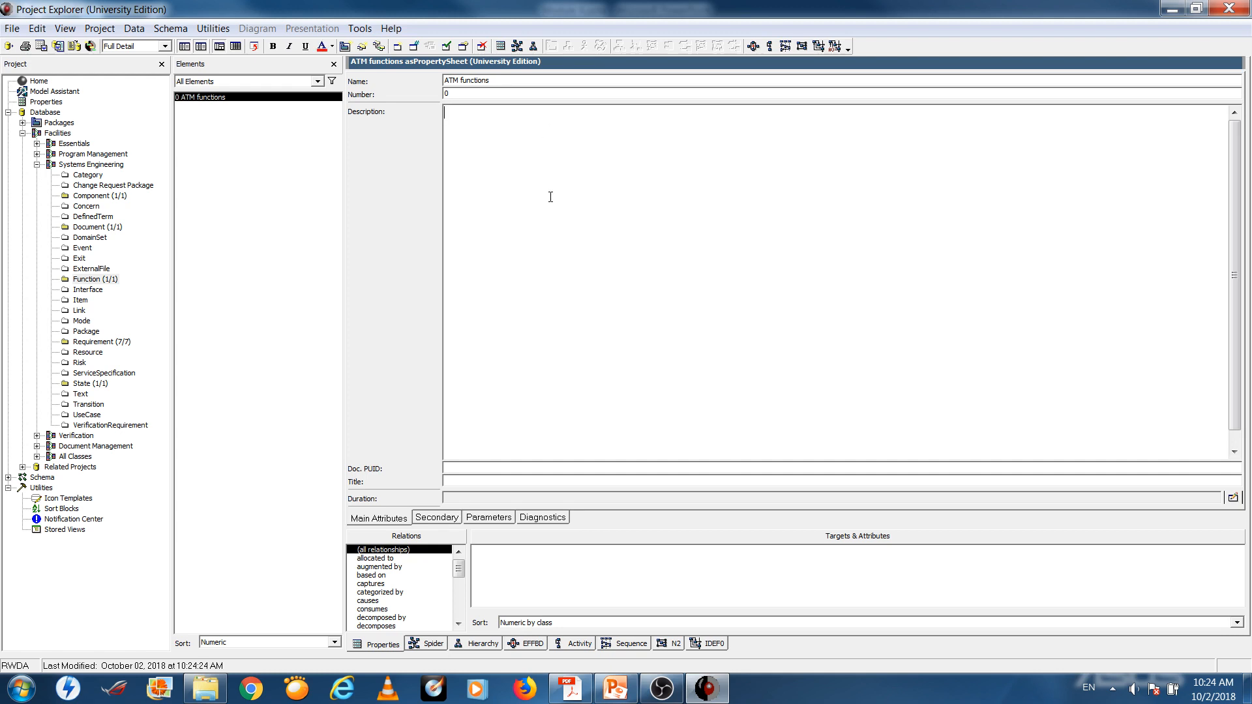
{"action": "type", "text": "This is the ATM functional model"}
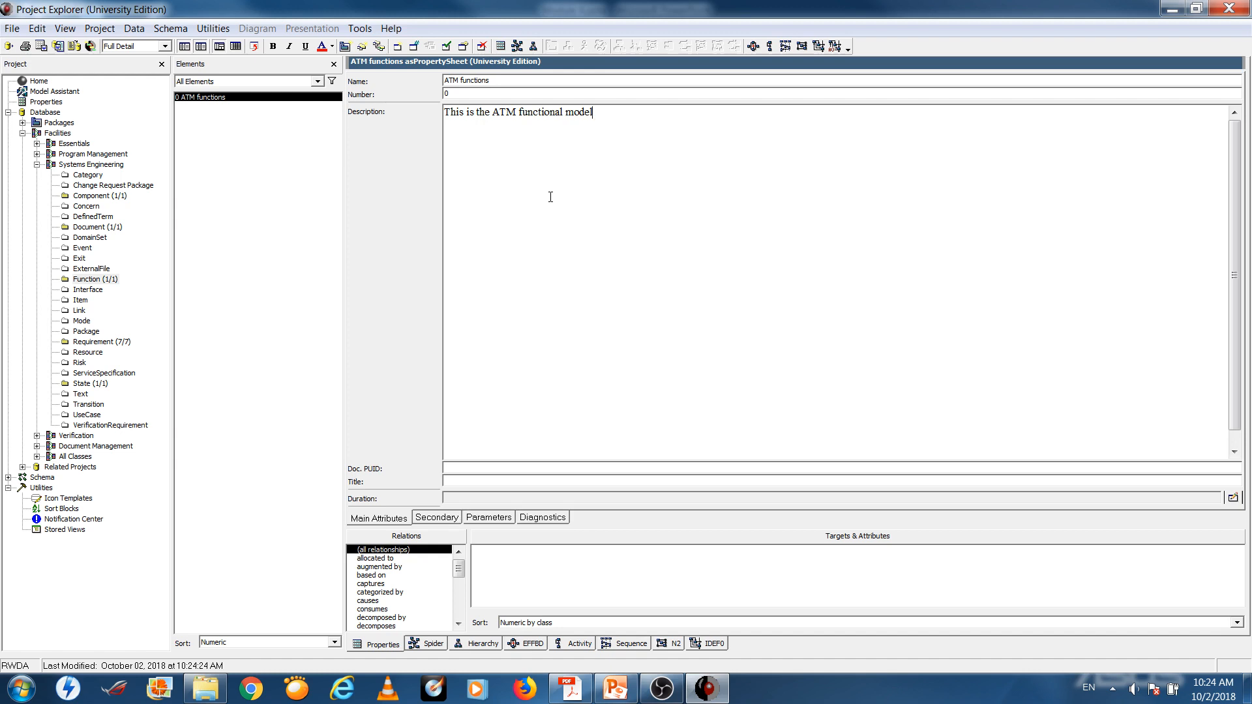
{"action": "left_click", "coordinate": [208, 175]}
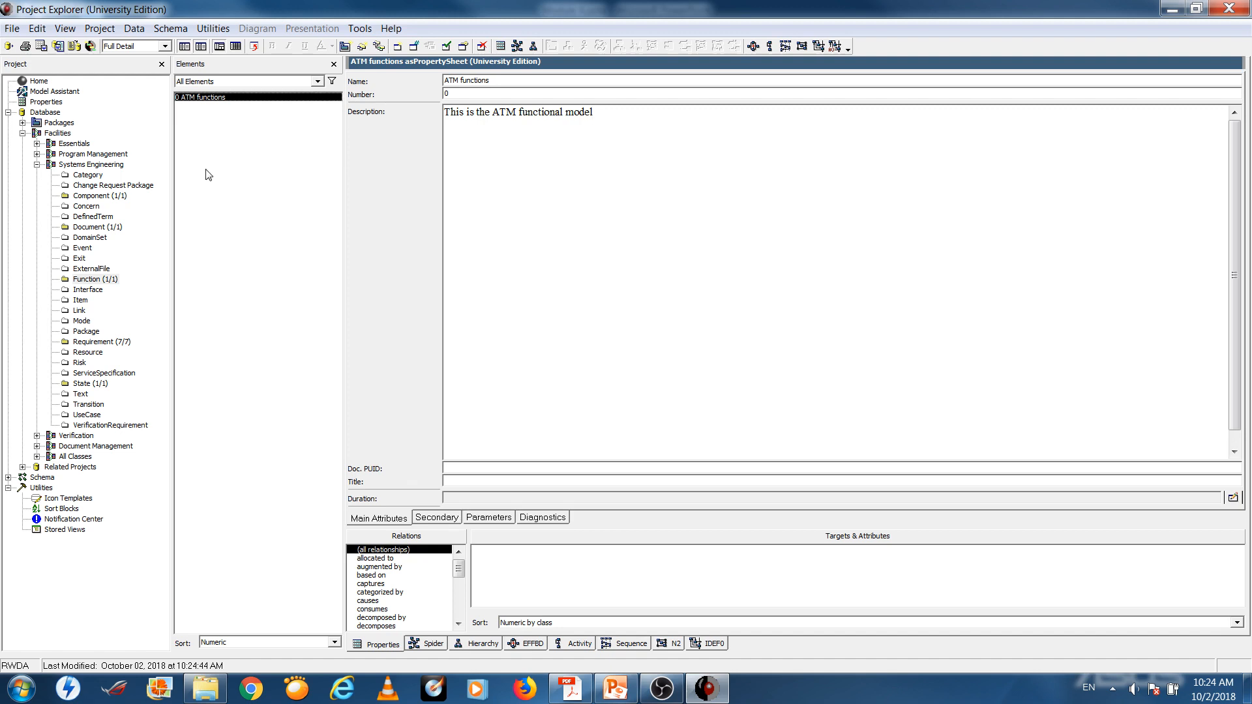
Add another Function element named "Verify account".
{"action": "right_click", "coordinate": [208, 174]}
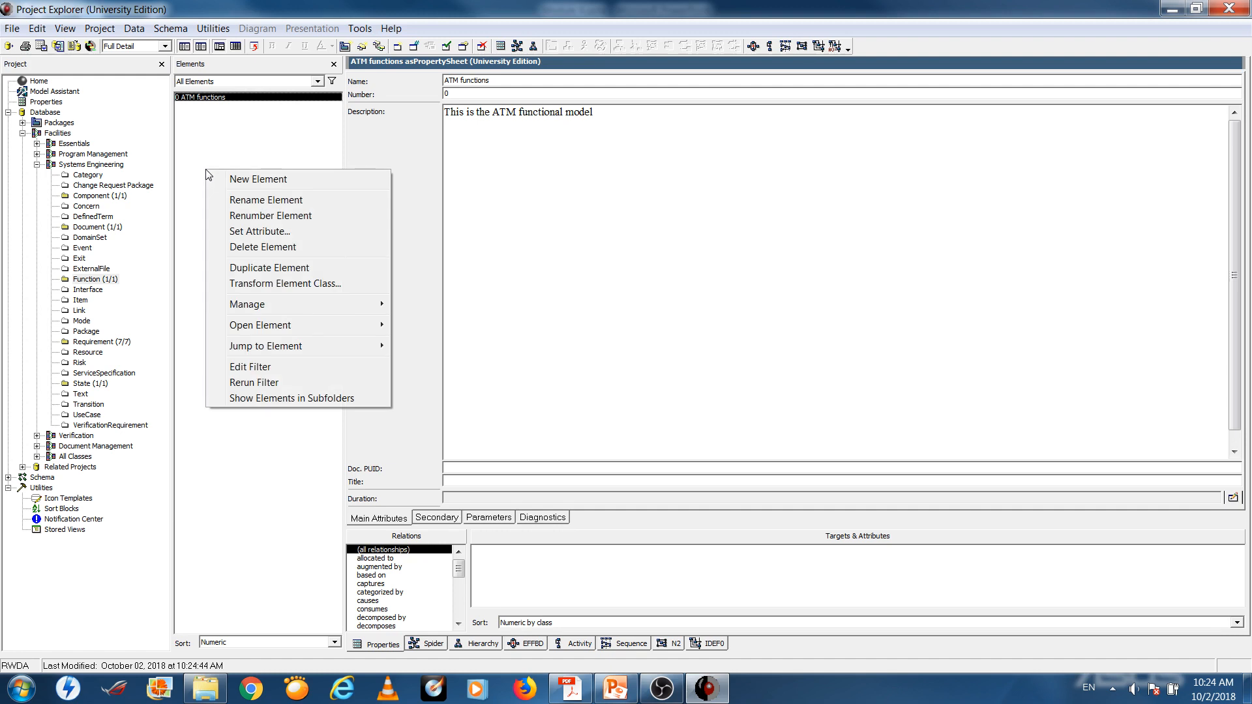
{"action": "left_click", "coordinate": [246, 177]}
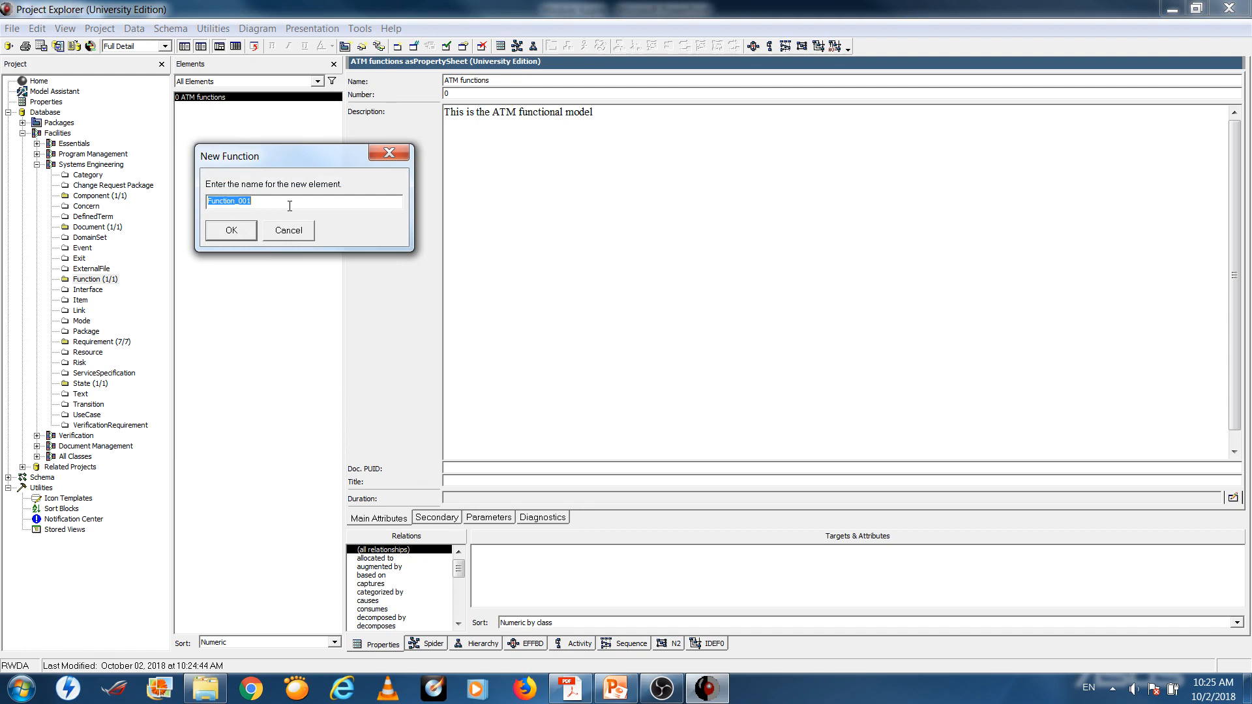
{"action": "type", "text": "Verf"}
{"action": "type", "text": "fy account"}
{"action": "left_click", "coordinate": [249, 232]}
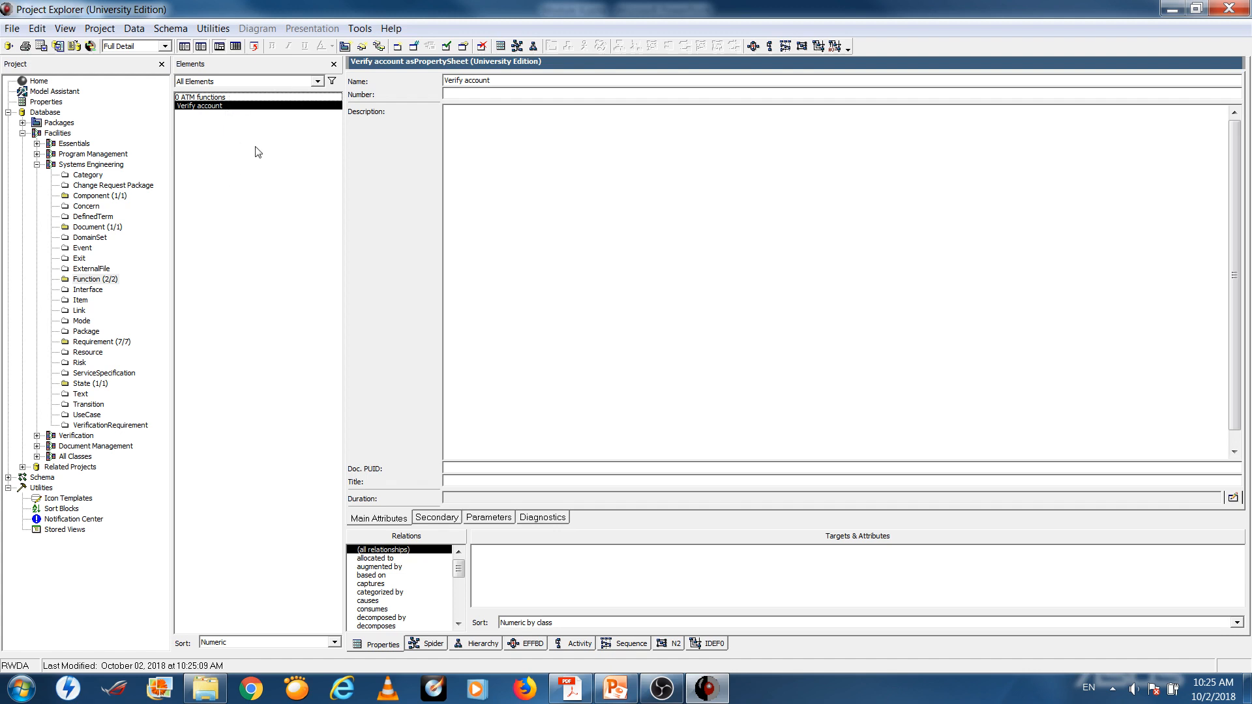
{"action": "left_click", "coordinate": [222, 98]}
{"action": "left_click", "coordinate": [224, 108]}
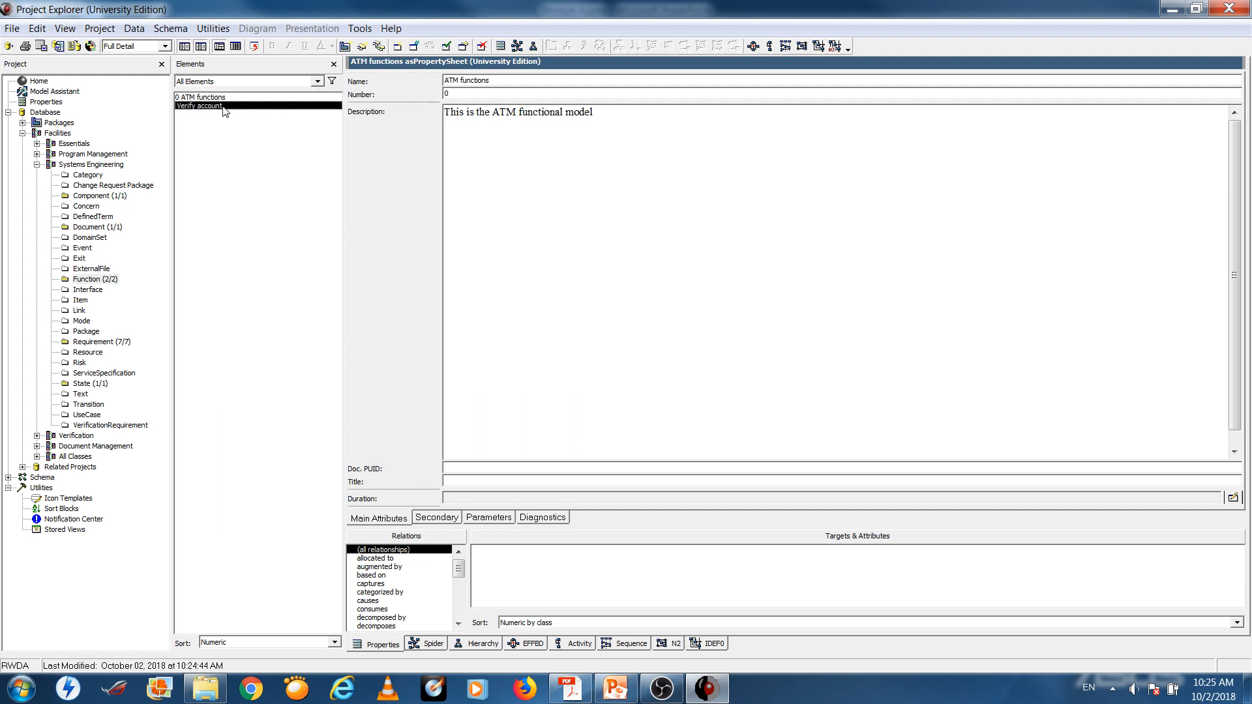
{"action": "left_click", "coordinate": [222, 98]}
{"action": "left_click", "coordinate": [221, 106]}
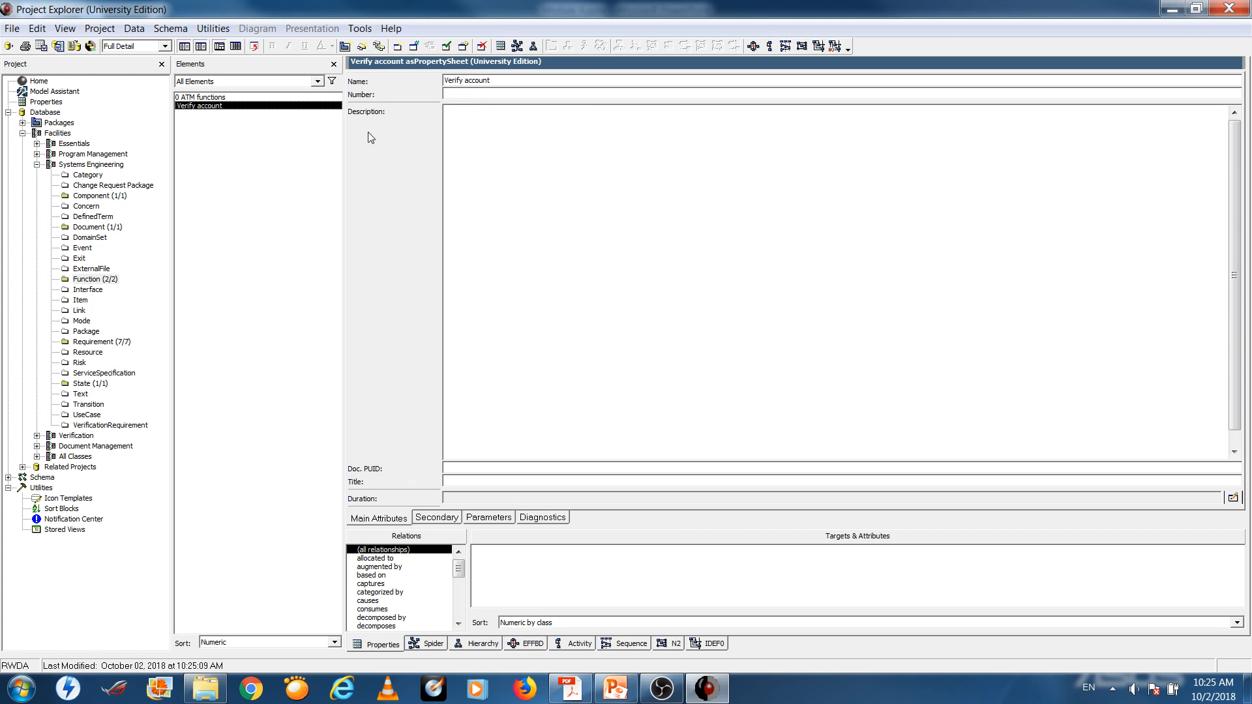
{"action": "mouse_move", "coordinate": [369, 138]}
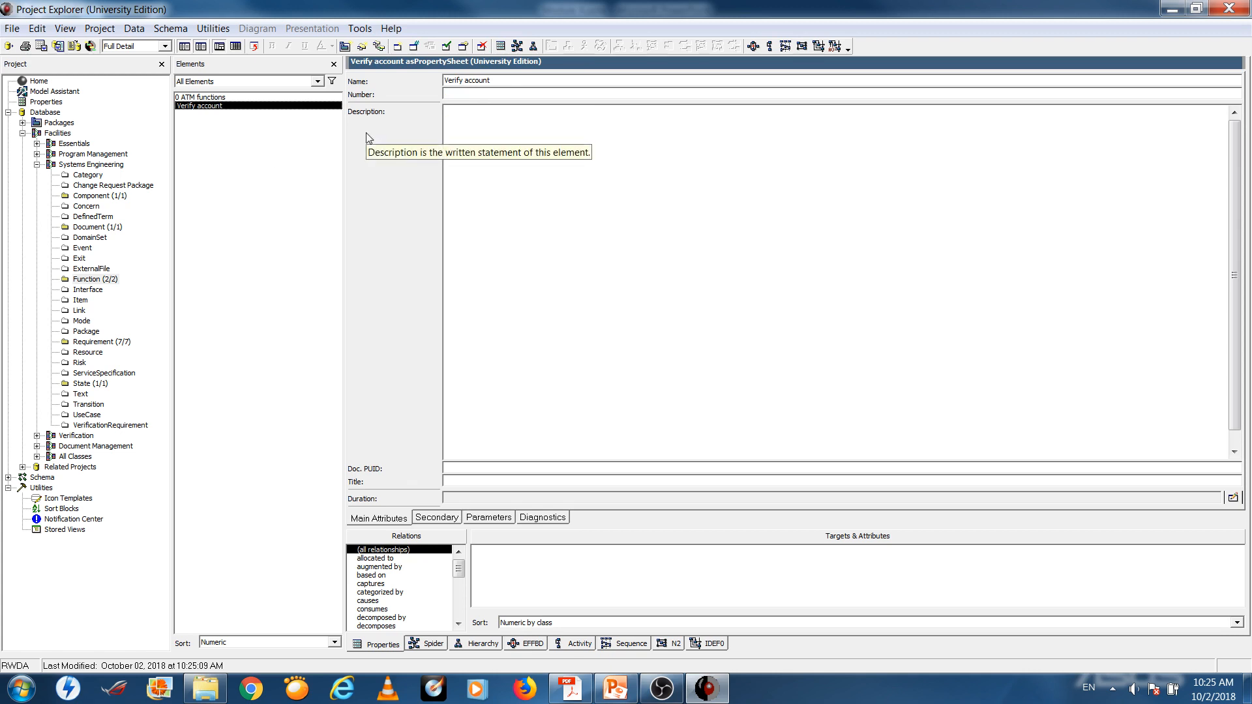
Number Verify account 1.0 and describe it as "Users need to verify their accounts before proceeding to the other functions, using their ATM card to verify account.".
{"action": "left_click", "coordinate": [470, 91]}
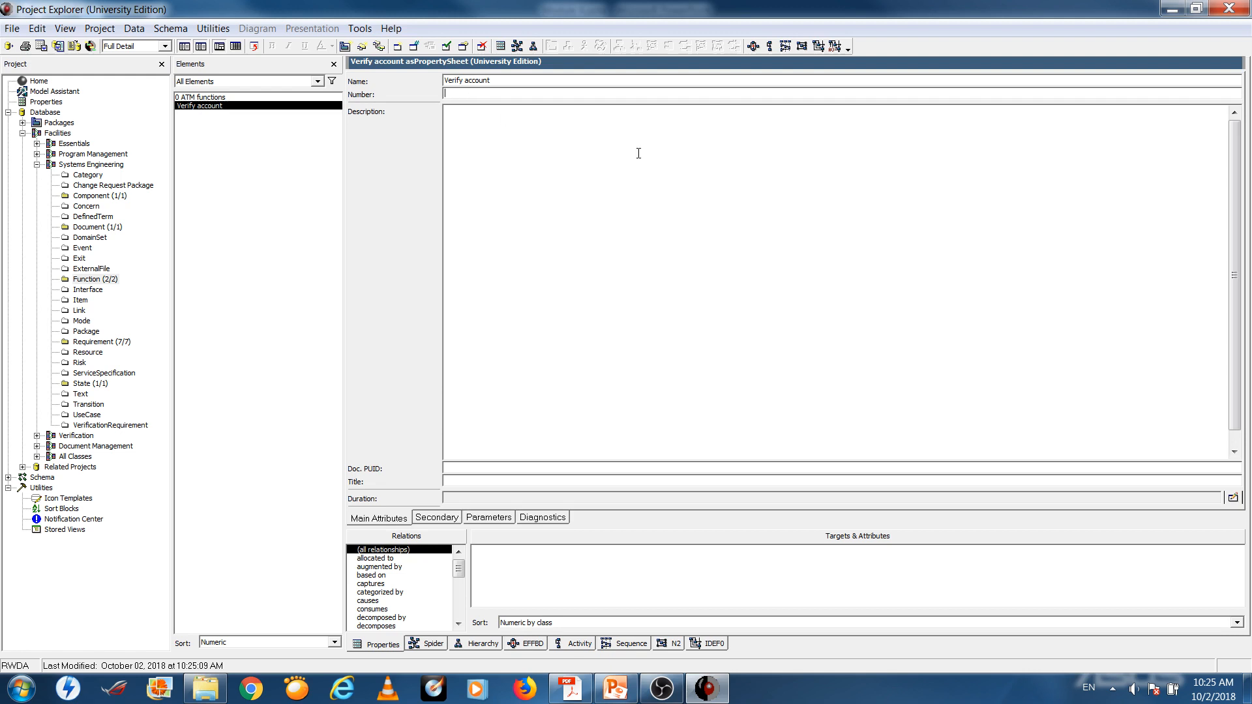
{"action": "type", "text": "1.0"}
{"action": "left_click", "coordinate": [654, 190]}
{"action": "type", "text": "Users can de"}
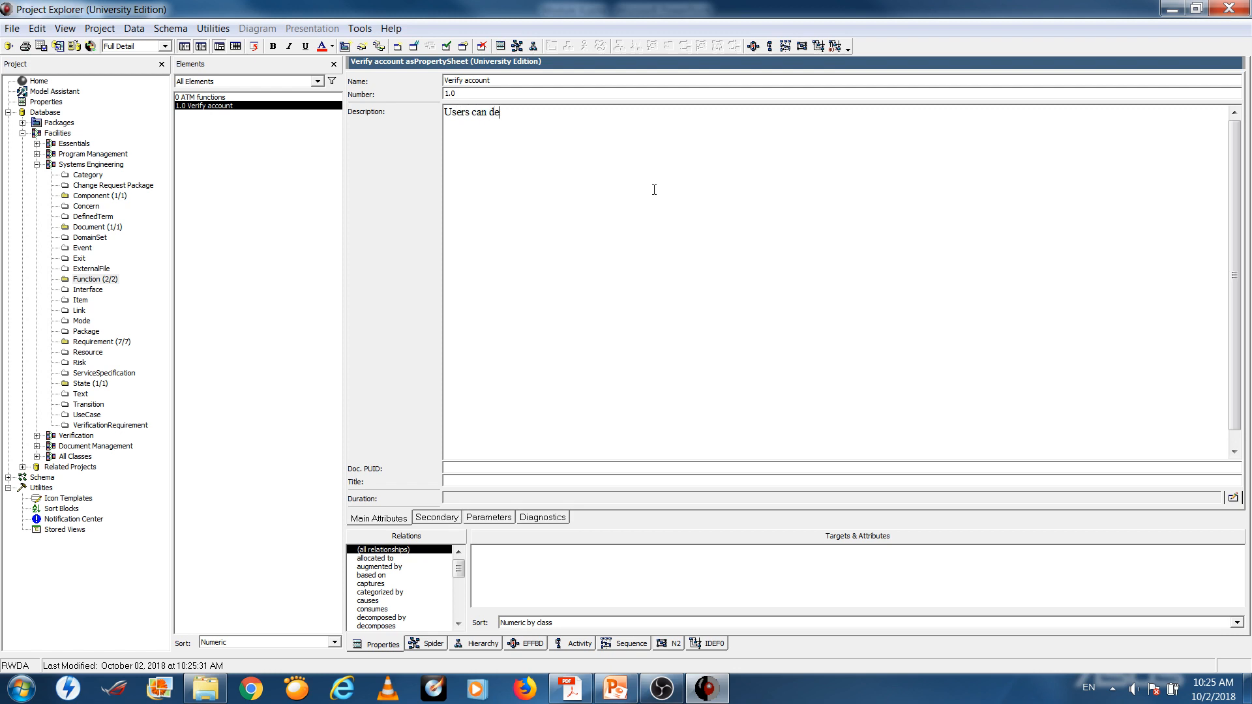
{"action": "key", "text": "BackSpace"}
{"action": "key", "text": "BackSpace"}
{"action": "key", "text": "BackSpace"}
{"action": "key", "text": "BackSpace"}
{"action": "key", "text": "BackSpace"}
{"action": "type", "text": "need to verify their accounts f"}
{"action": "type", "text": "efore "}
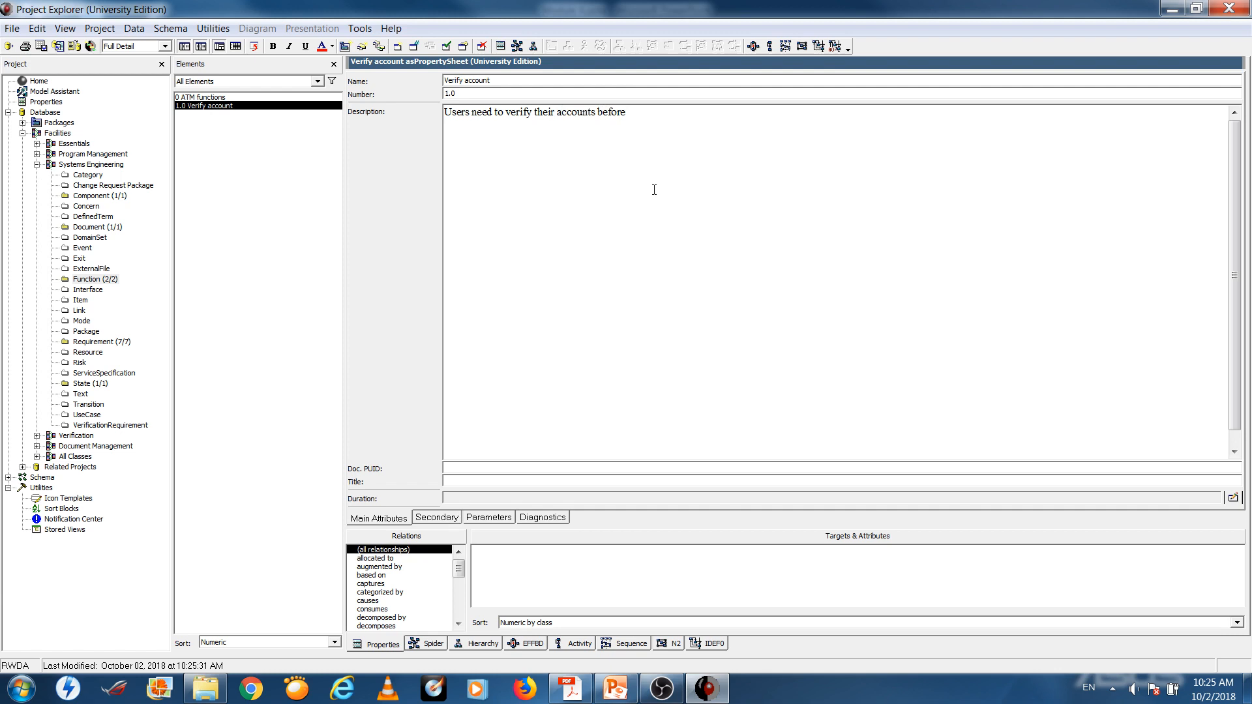
{"action": "type", "text": "proceeding to the  other functions, "}
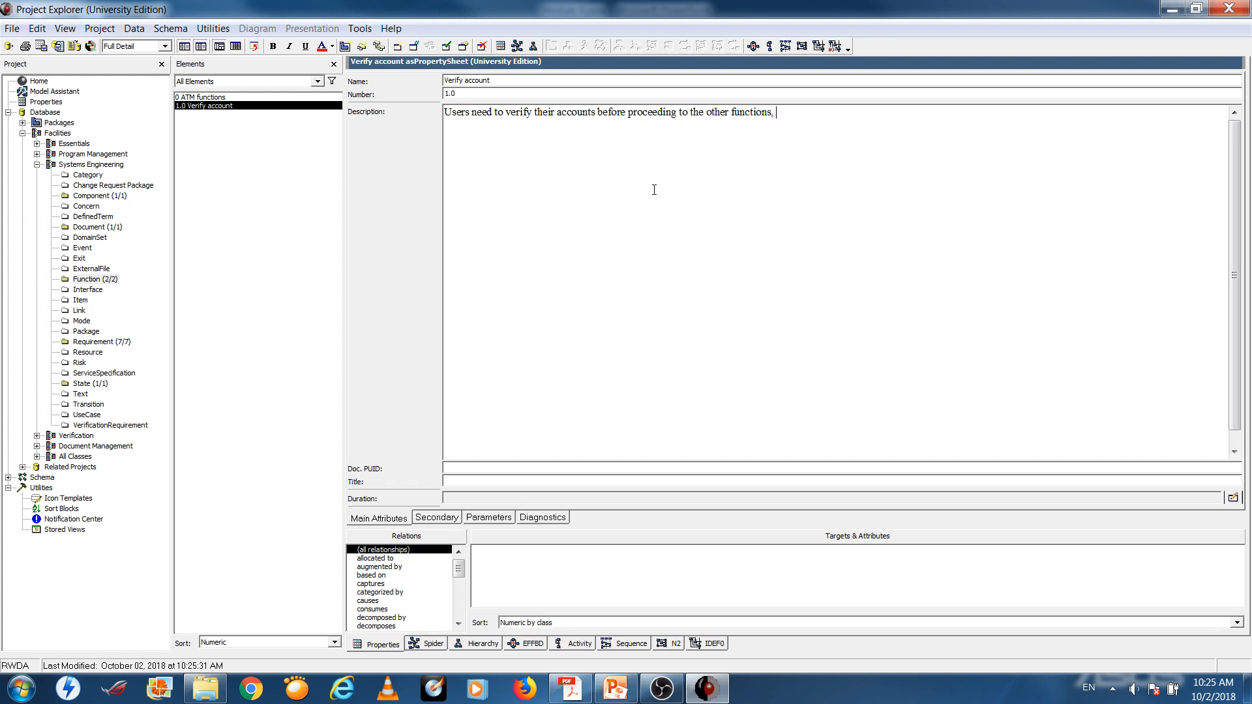
{"action": "type", "text": "using their ATM card to verify account."}
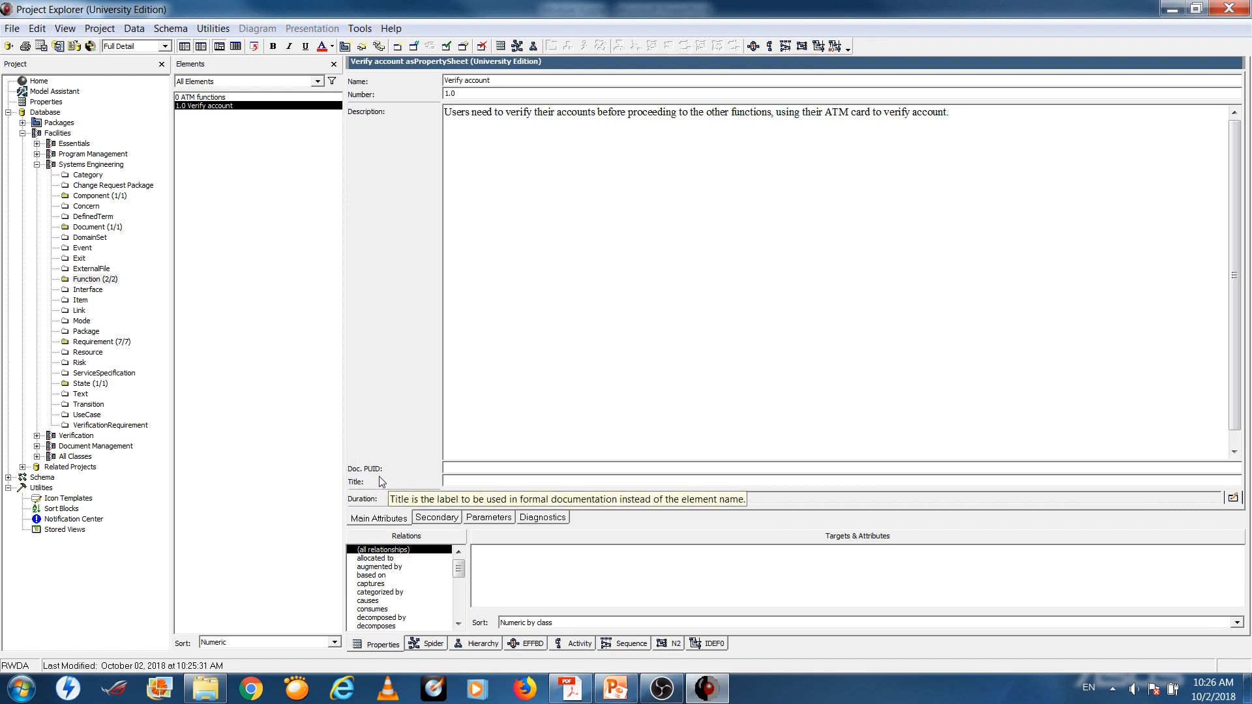
Examine the duration settings for Verify account, including the Random option and its list of distributions, and discard the dialog.
{"action": "mouse_move", "coordinate": [375, 476]}
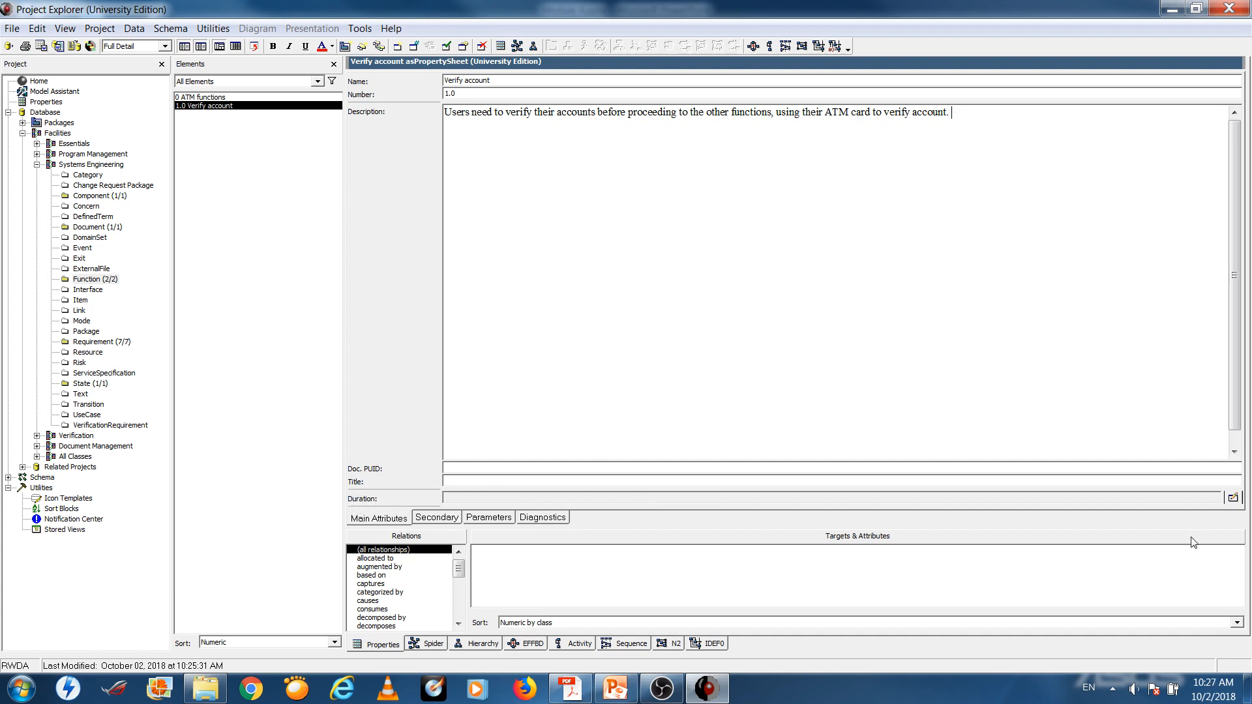
{"action": "left_click", "coordinate": [1232, 498]}
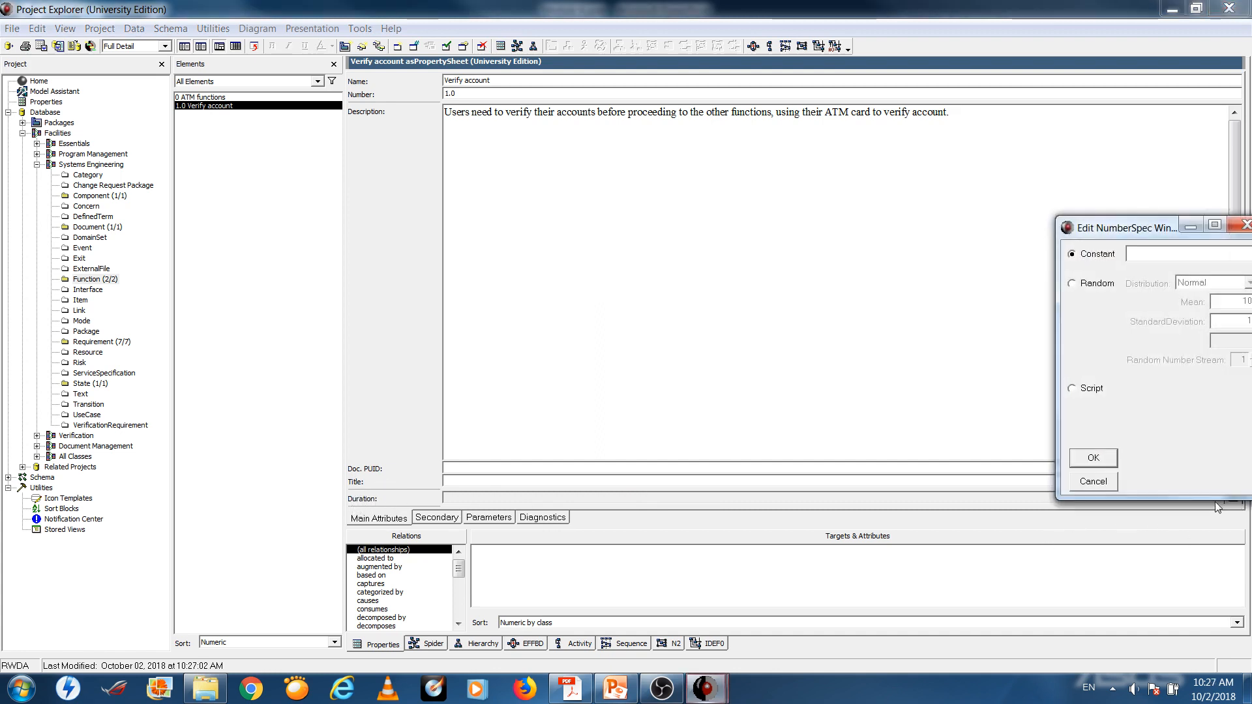
{"action": "left_click_drag", "start_coordinate": [1112, 234], "coordinate": [599, 234]}
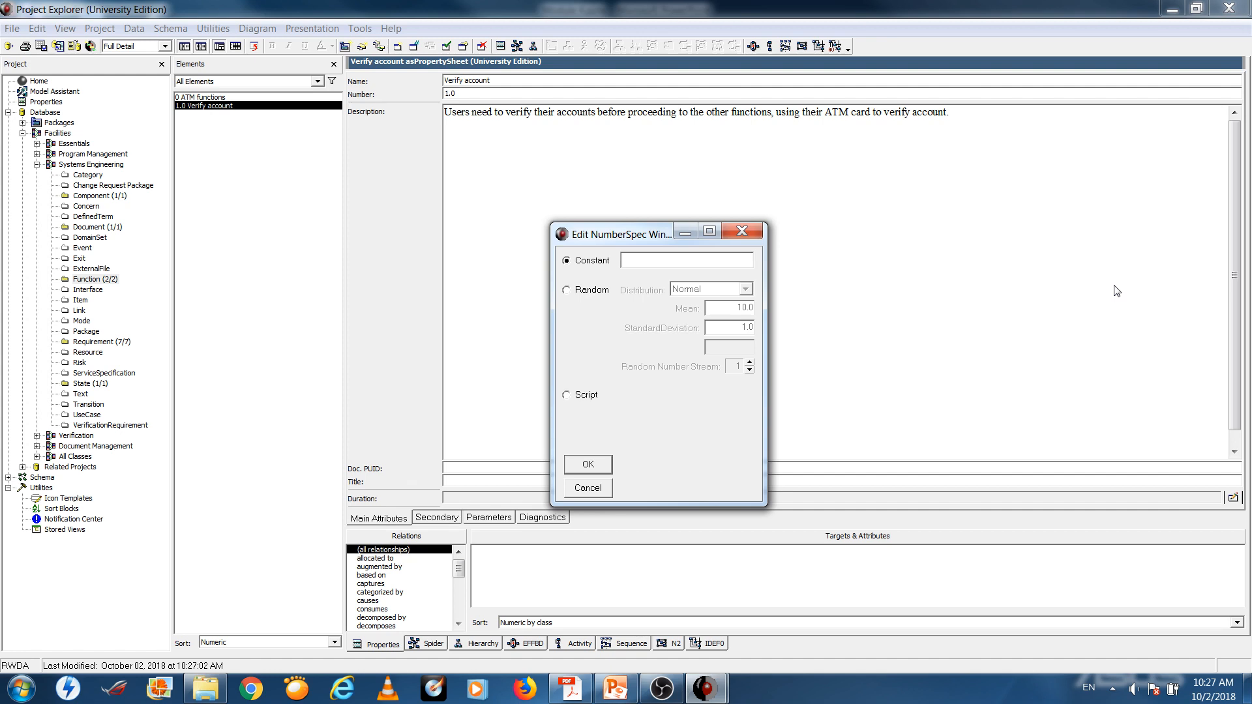
{"action": "left_click_drag", "start_coordinate": [619, 229], "coordinate": [510, 212]}
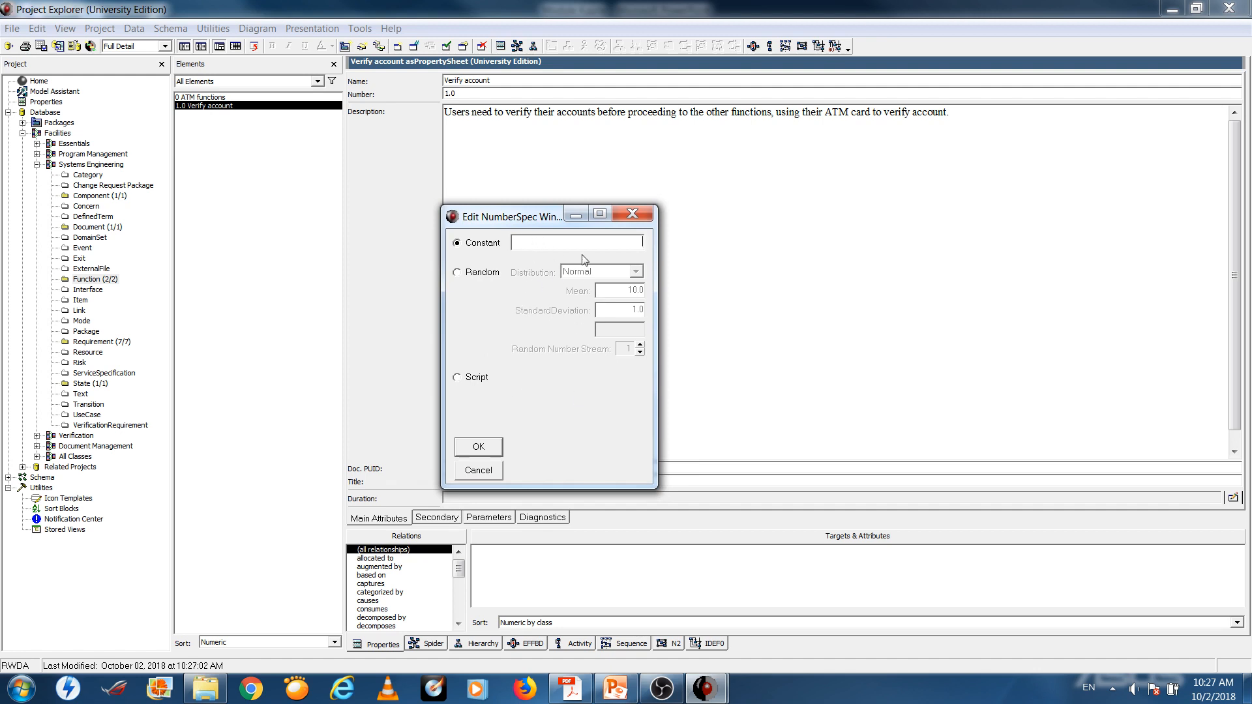
{"action": "left_click", "coordinate": [457, 274]}
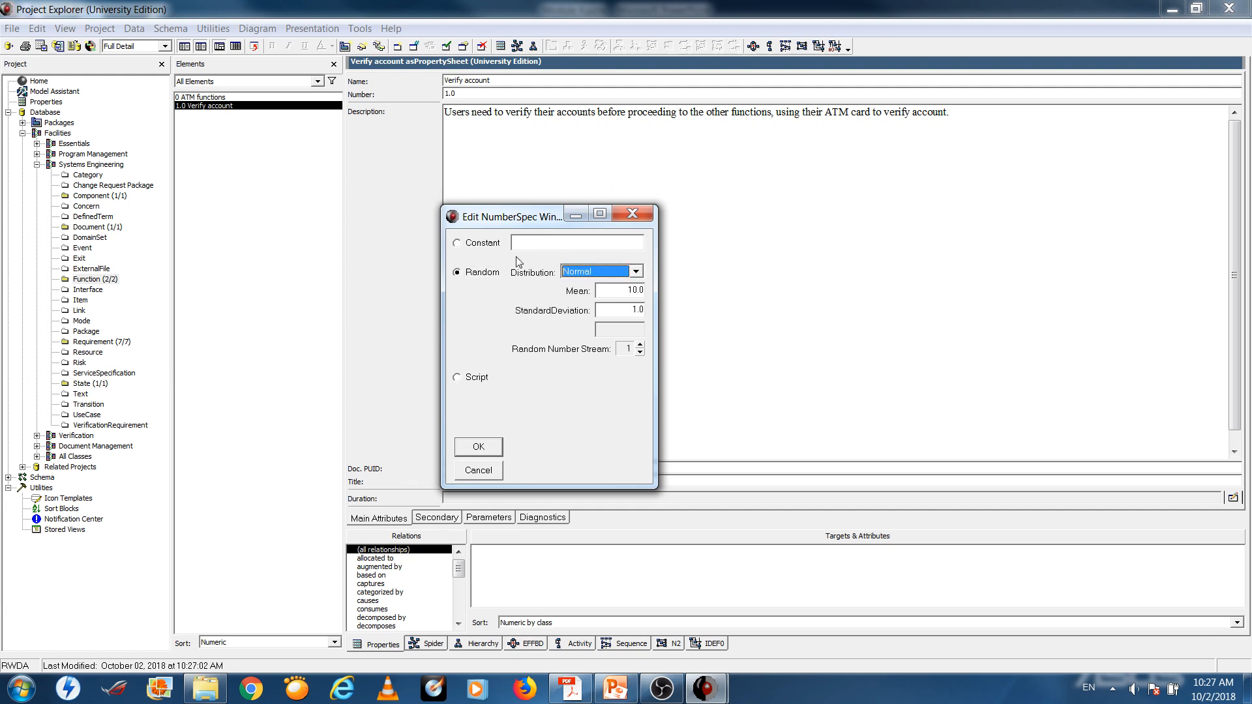
{"action": "left_click", "coordinate": [635, 273]}
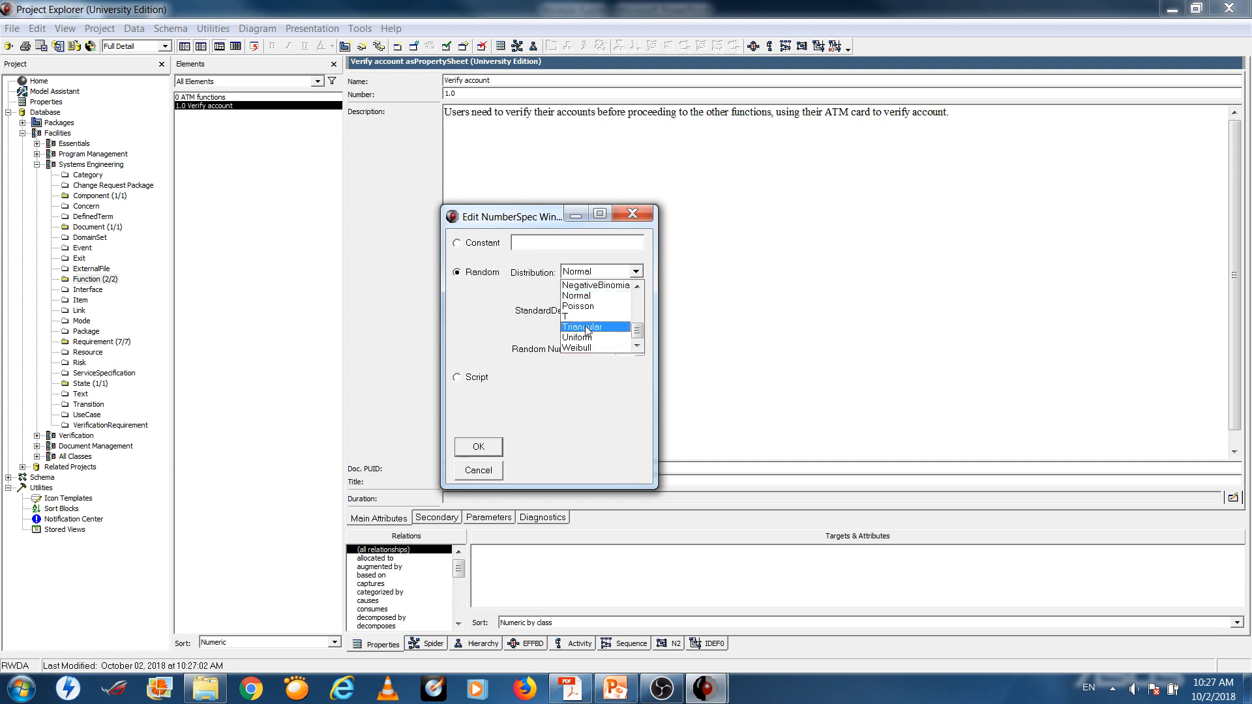
{"action": "left_click", "coordinate": [572, 402]}
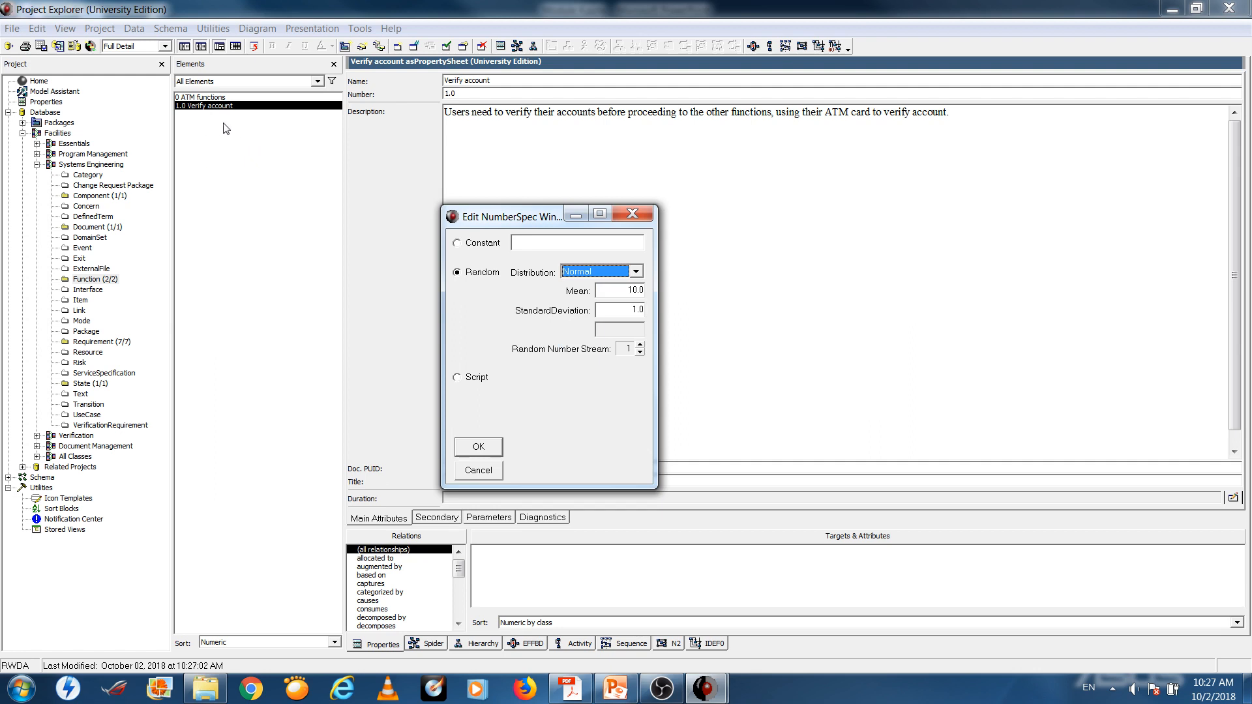
{"action": "left_click", "coordinate": [479, 471]}
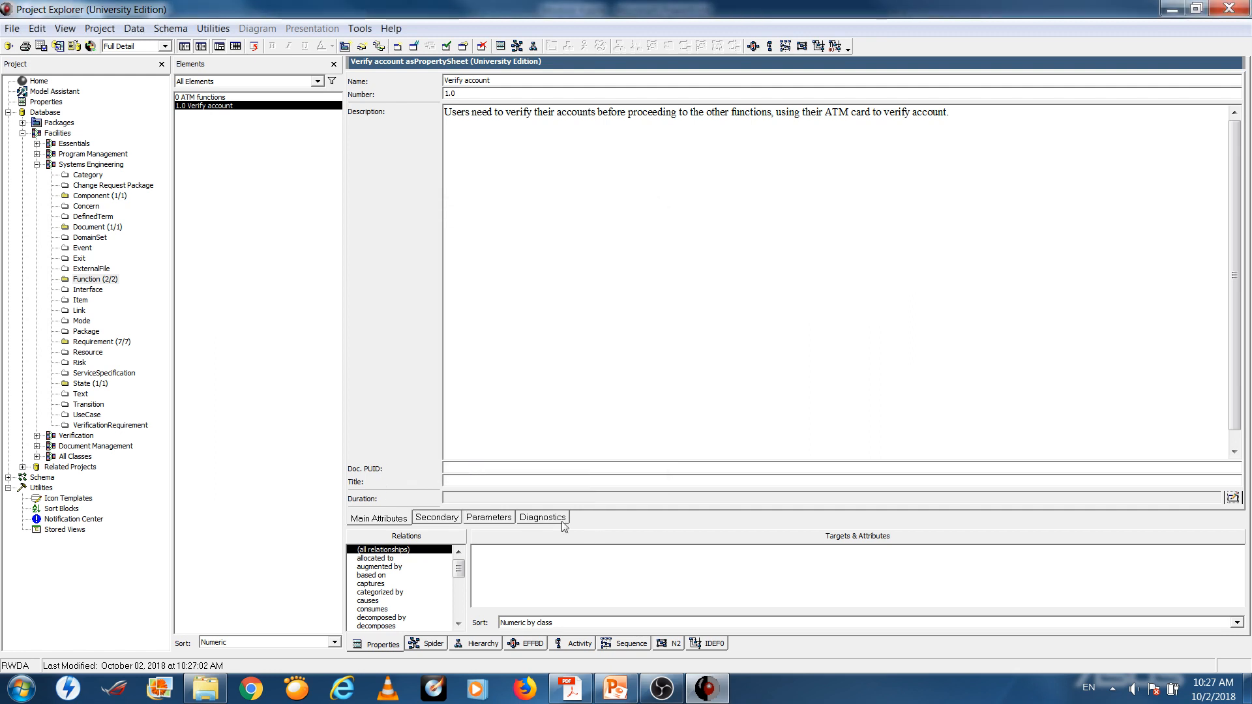
{"action": "left_click", "coordinate": [313, 247]}
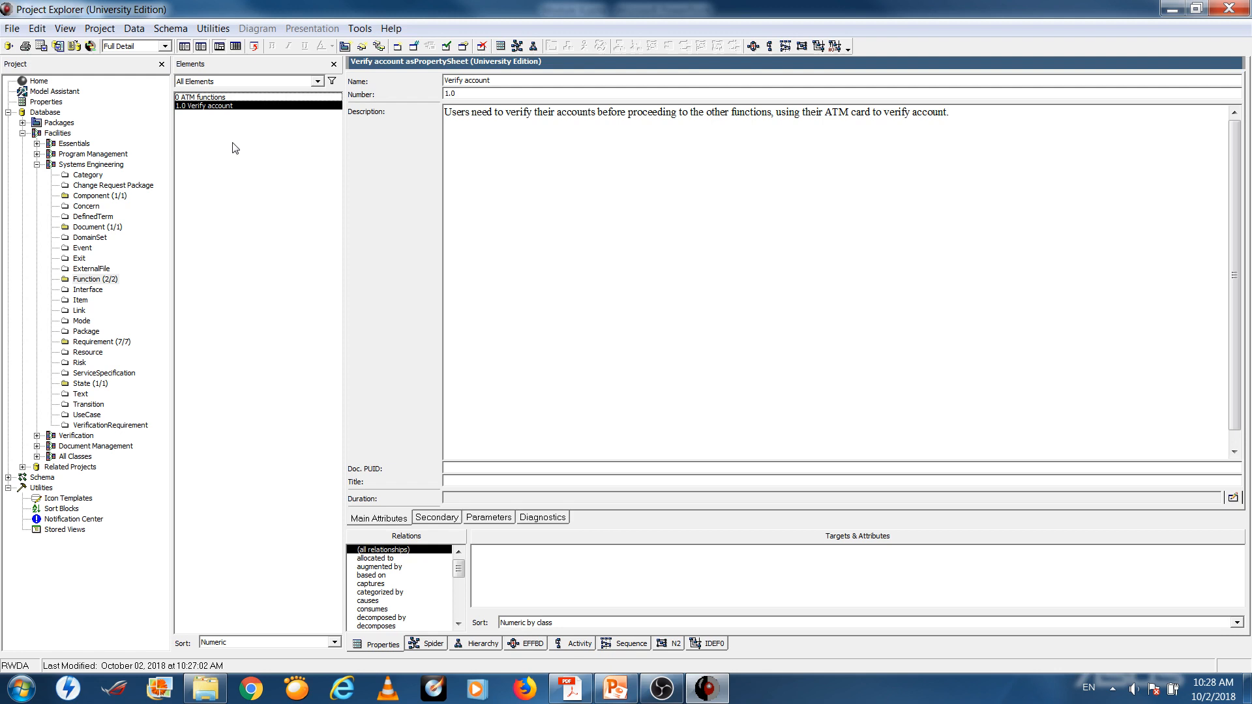
{"action": "left_click", "coordinate": [226, 98]}
{"action": "left_click", "coordinate": [231, 106]}
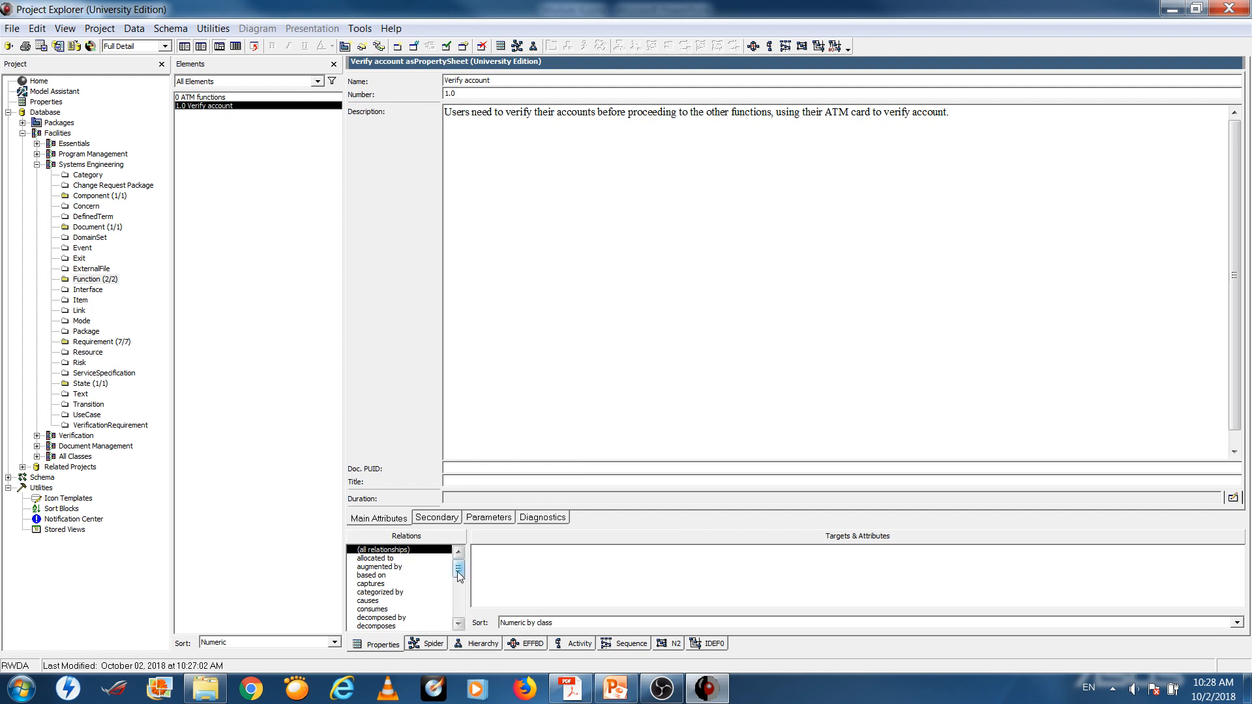
Set the decomposes relation of Verify account to target the ATM functions element.
{"action": "left_click", "coordinate": [458, 623]}
{"action": "left_click", "coordinate": [459, 624]}
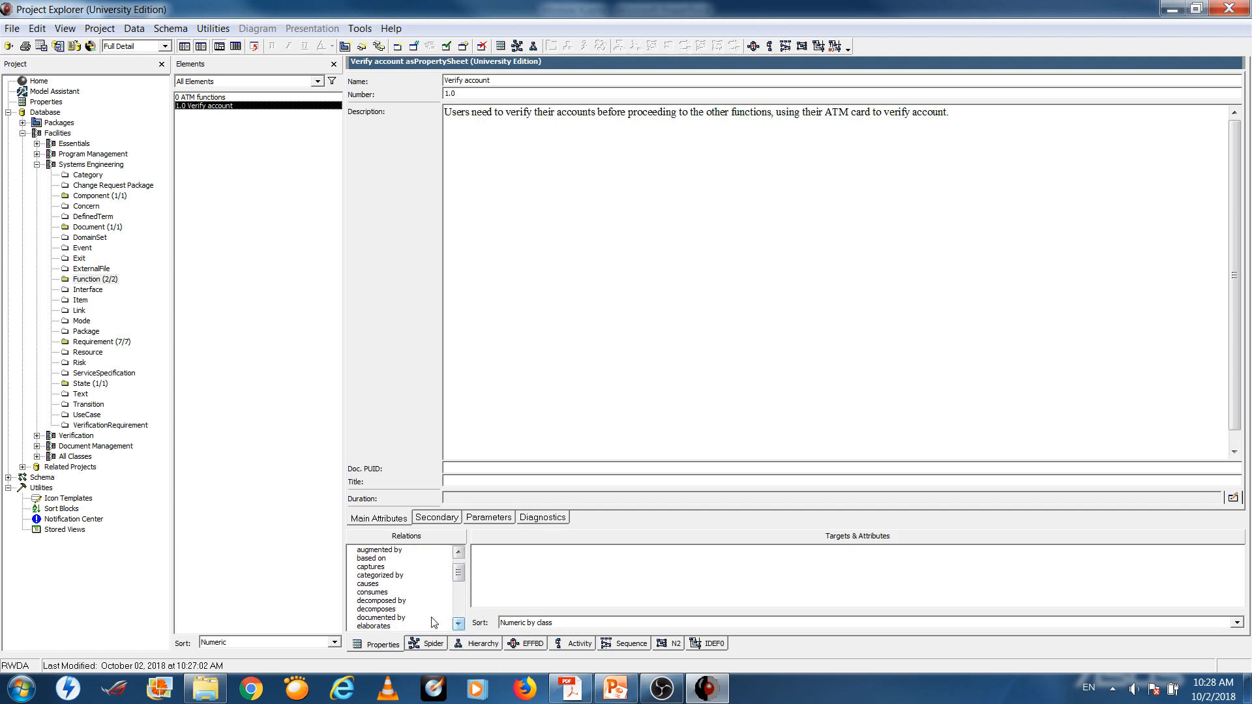
{"action": "double_click", "coordinate": [383, 609]}
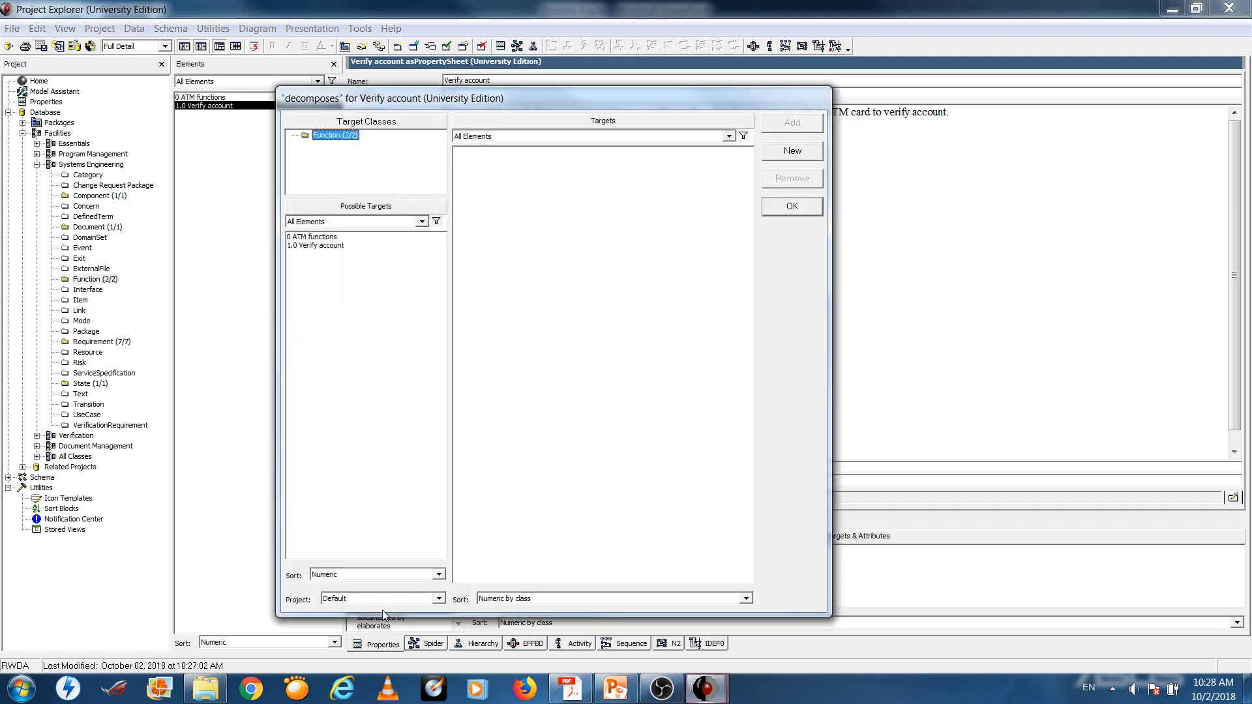
{"action": "left_click_drag", "start_coordinate": [468, 100], "coordinate": [457, 68]}
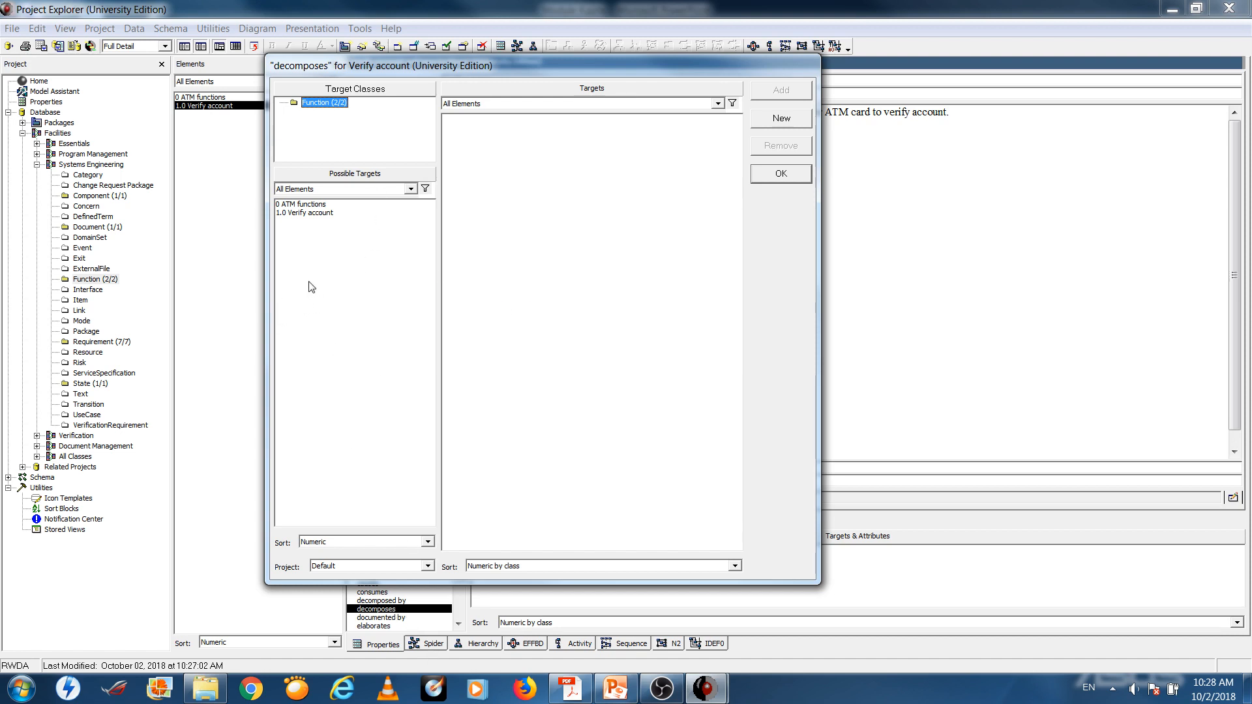
{"action": "left_click", "coordinate": [304, 205]}
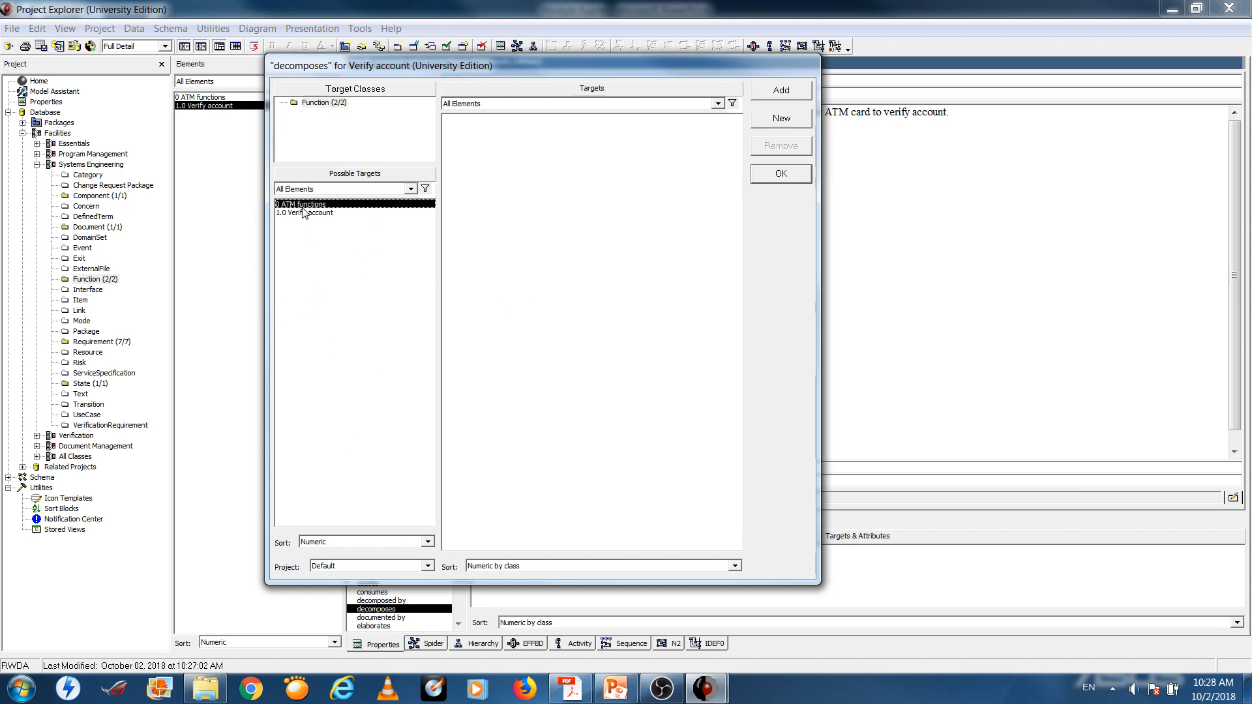
{"action": "left_click", "coordinate": [787, 94]}
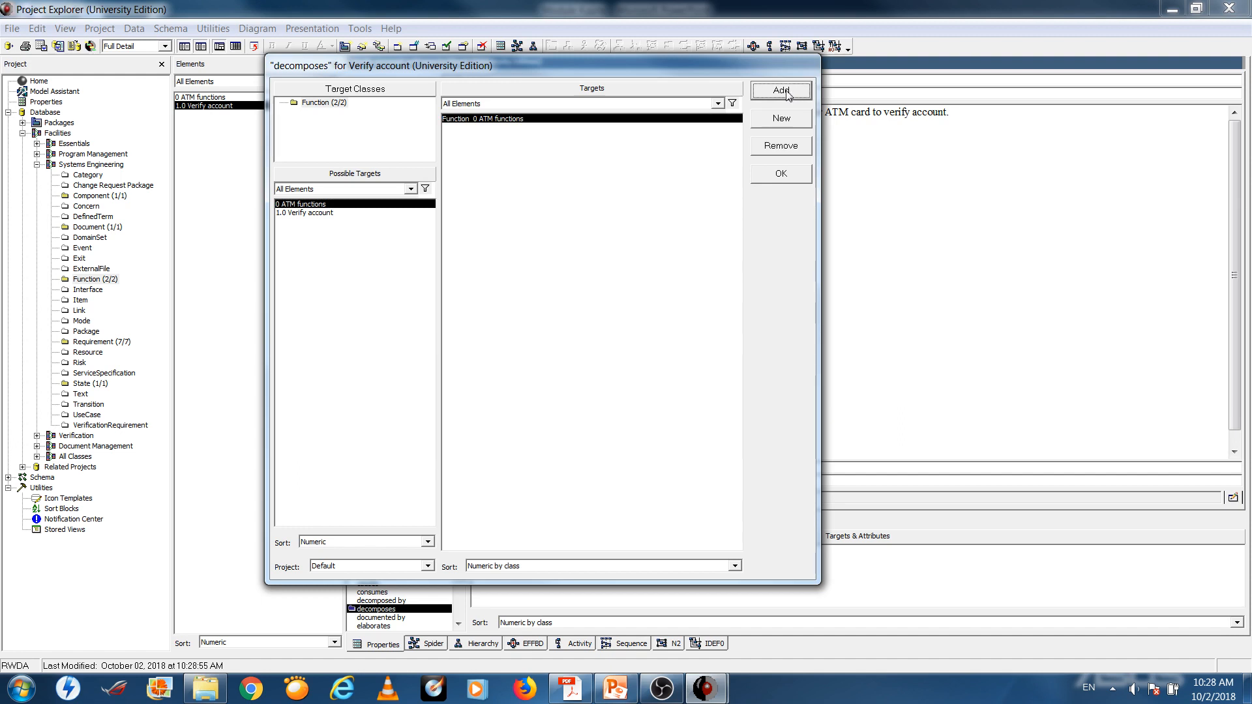
{"action": "left_click", "coordinate": [780, 174]}
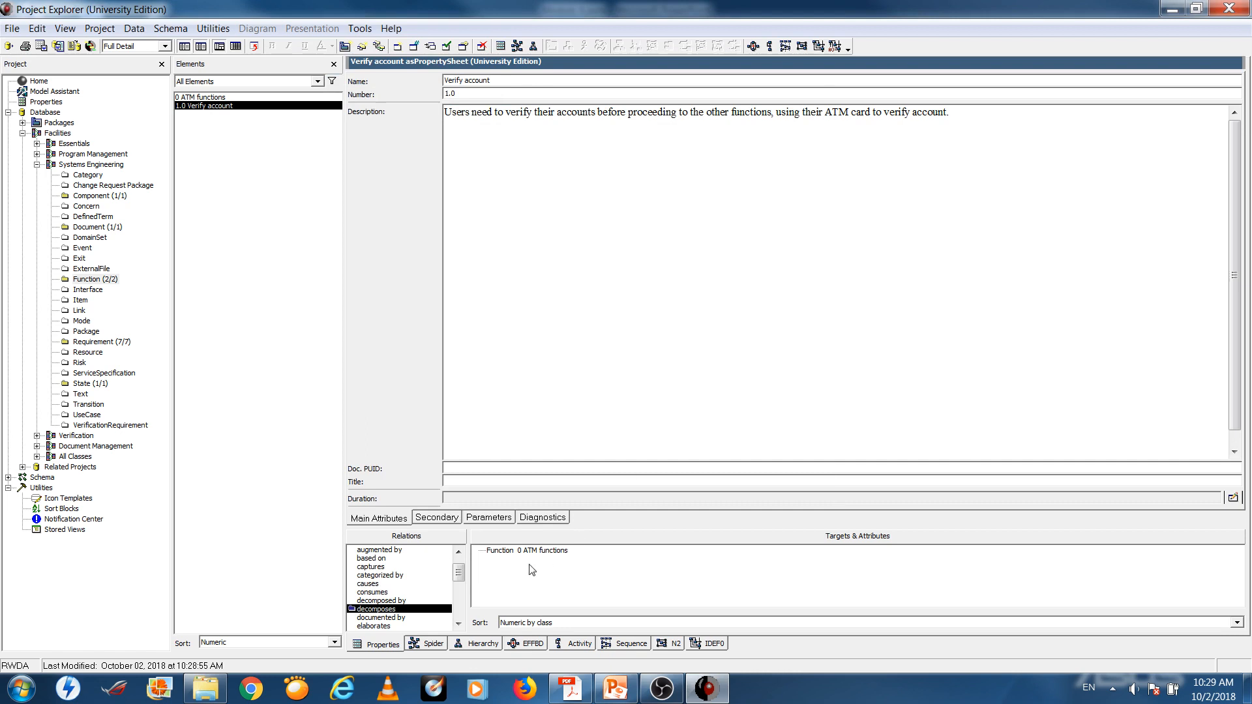
Examine the decomposition relations of Verify account and ATM functions, view the ATM functions hierarchy diagram, and return to the element properties.
{"action": "left_click", "coordinate": [376, 601]}
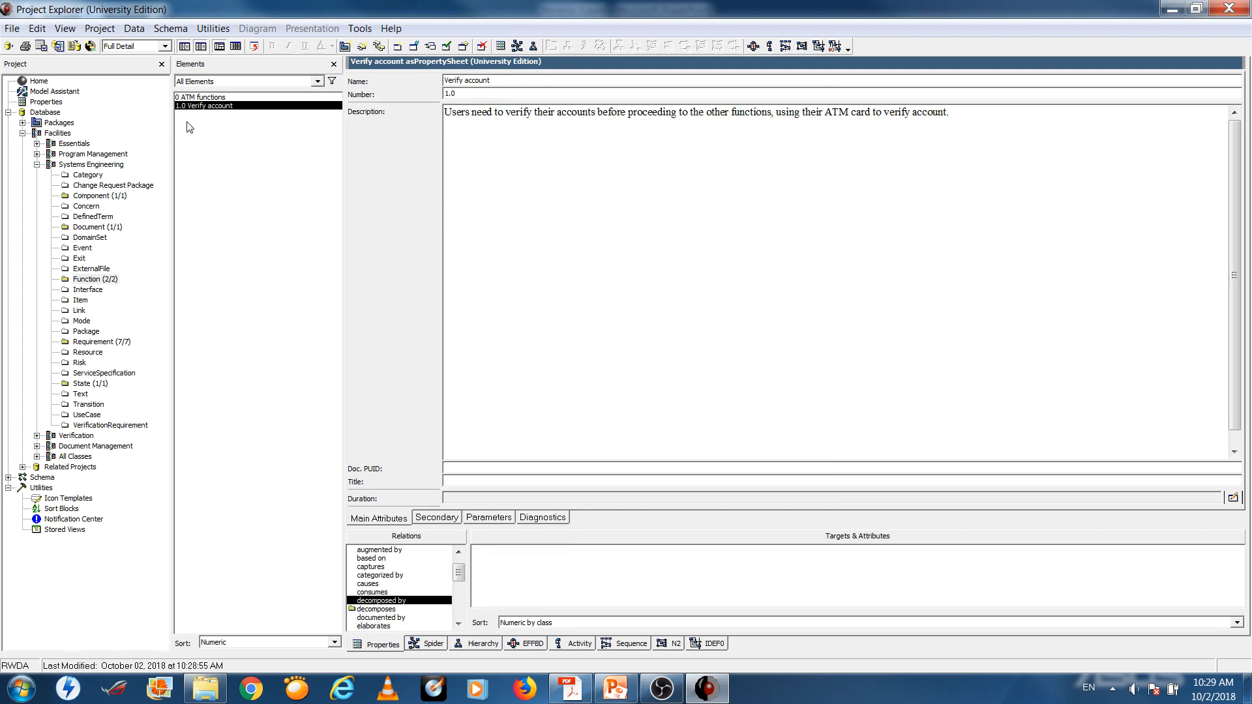
{"action": "left_click", "coordinate": [197, 97]}
{"action": "left_click", "coordinate": [385, 609]}
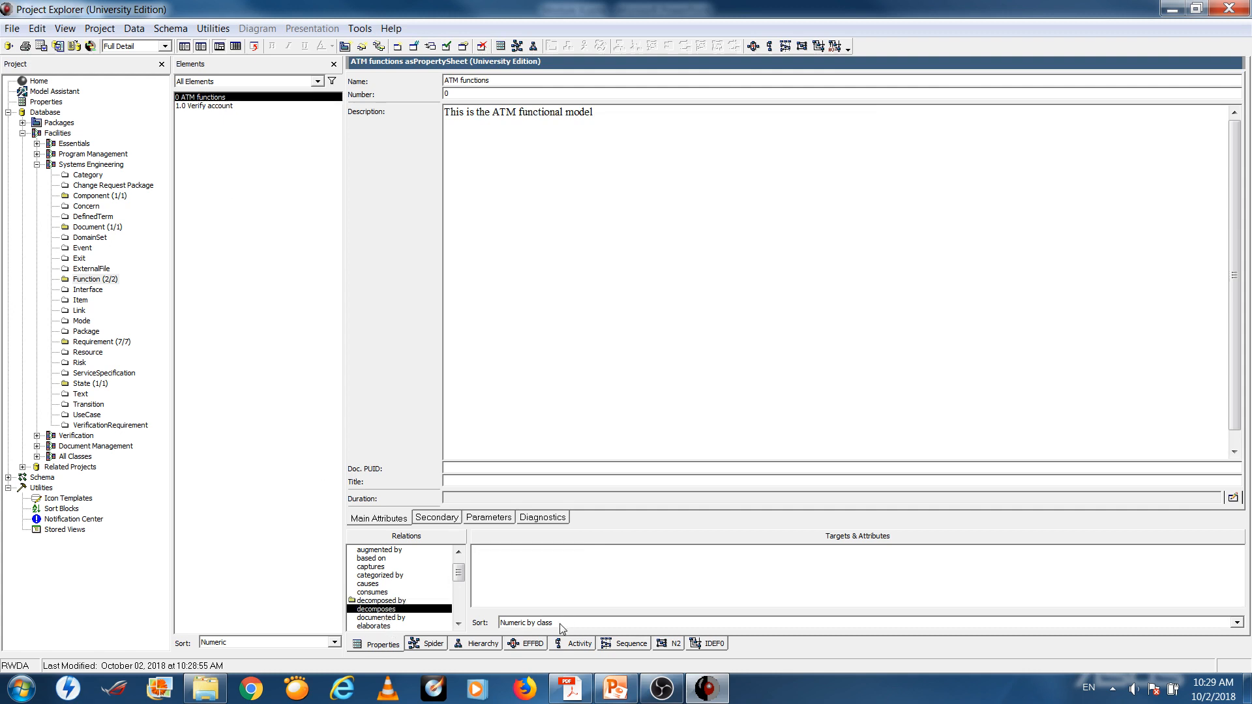
{"action": "left_click", "coordinate": [476, 644]}
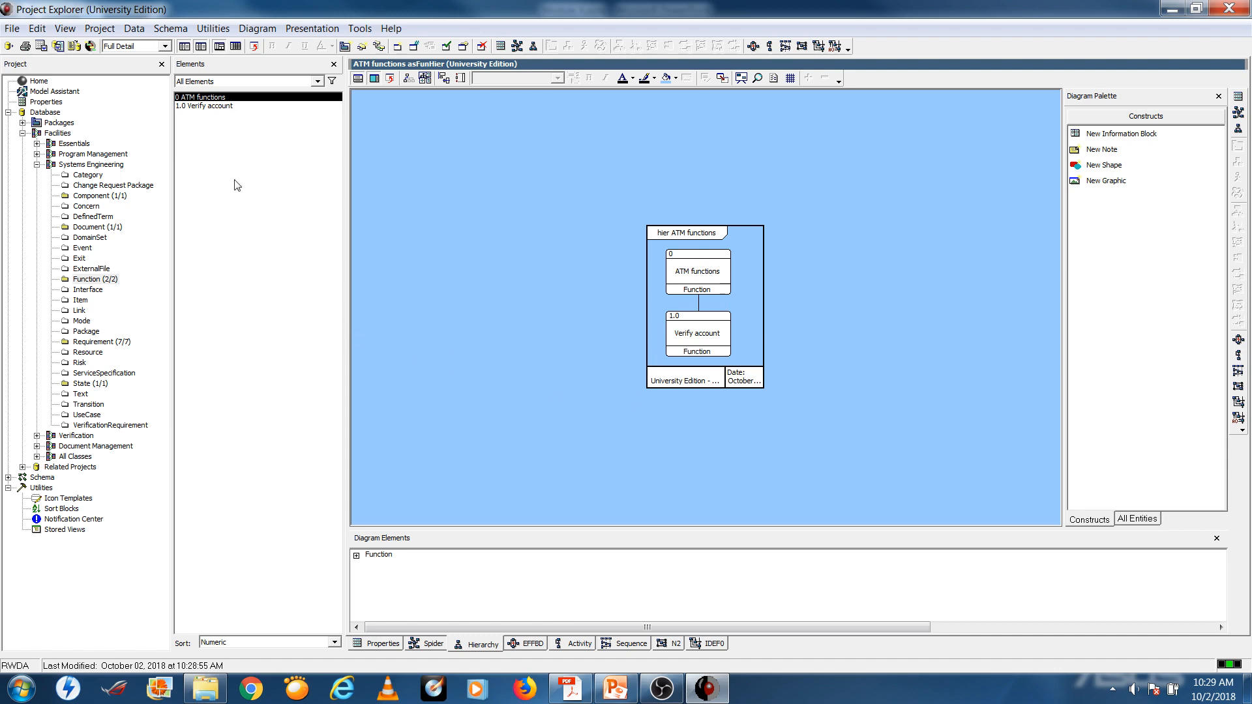
{"action": "key", "text": "ctrl+a"}
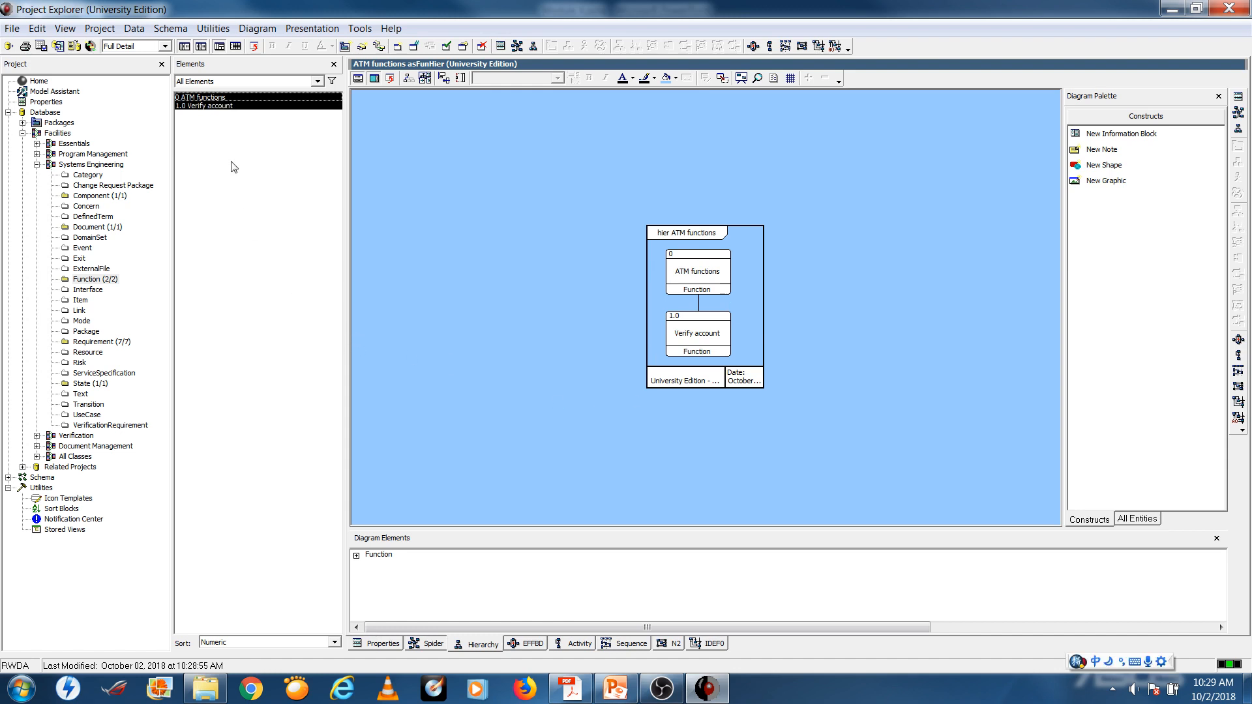
{"action": "left_click", "coordinate": [390, 644]}
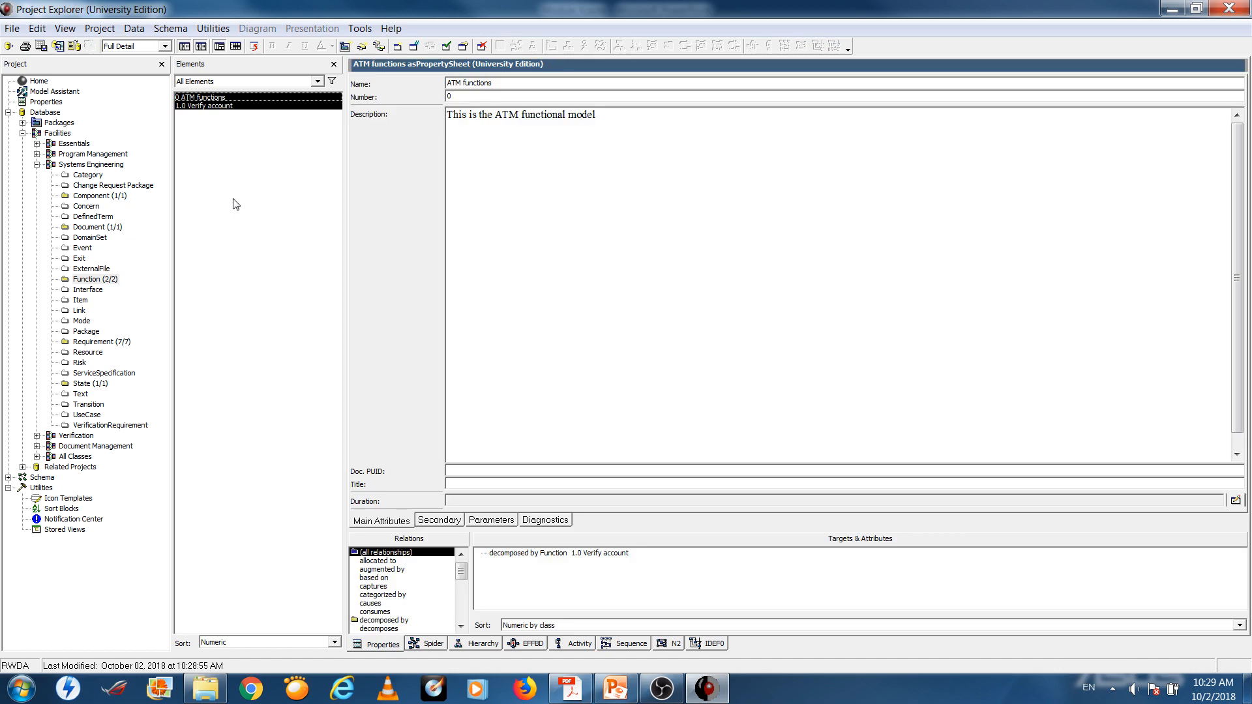
Add a new Function element named "Deposit funds".
{"action": "right_click", "coordinate": [235, 181]}
{"action": "left_click", "coordinate": [261, 190]}
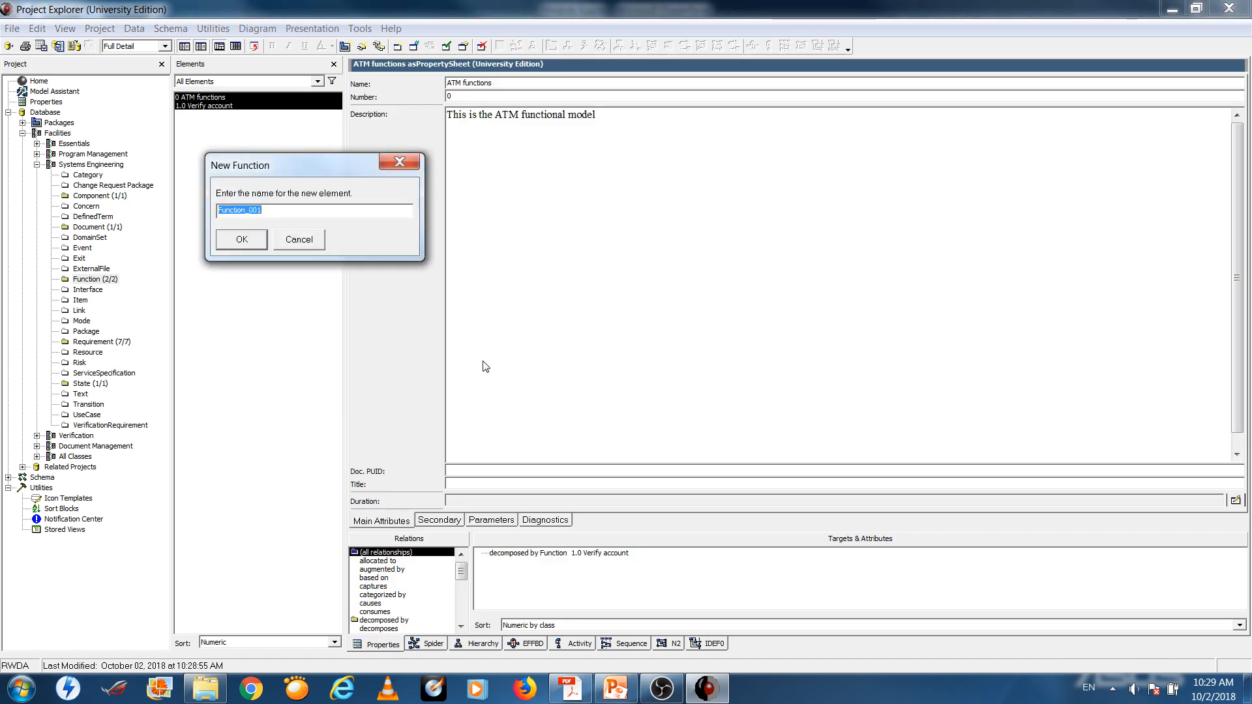
{"action": "type", "text": "De[ps"}
{"action": "key", "text": "BackSpace"}
{"action": "key", "text": "BackSpace"}
{"action": "type", "text": "posit funds"}
{"action": "key", "text": "Return"}
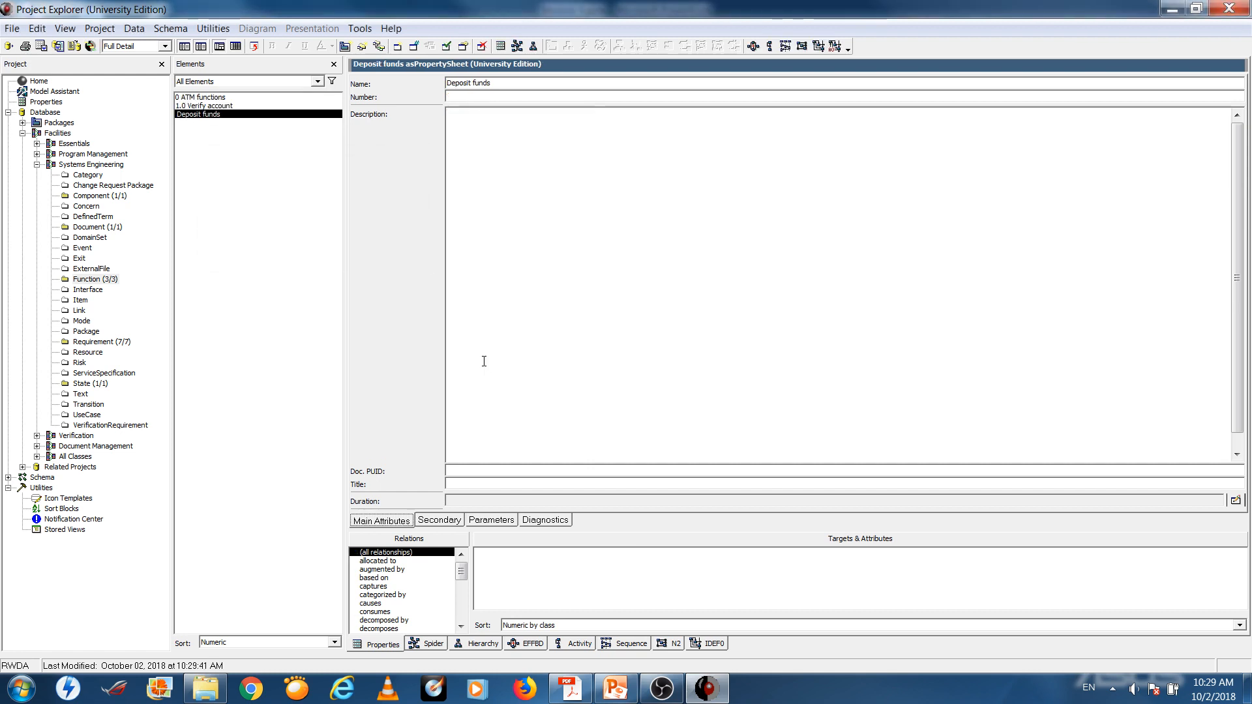
Number Deposit funds 2.0 and describe it as "Users can deposit cash or check using the ATM system.".
{"action": "left_click", "coordinate": [616, 96]}
{"action": "type", "text": "2.0"}
{"action": "left_click", "coordinate": [683, 175]}
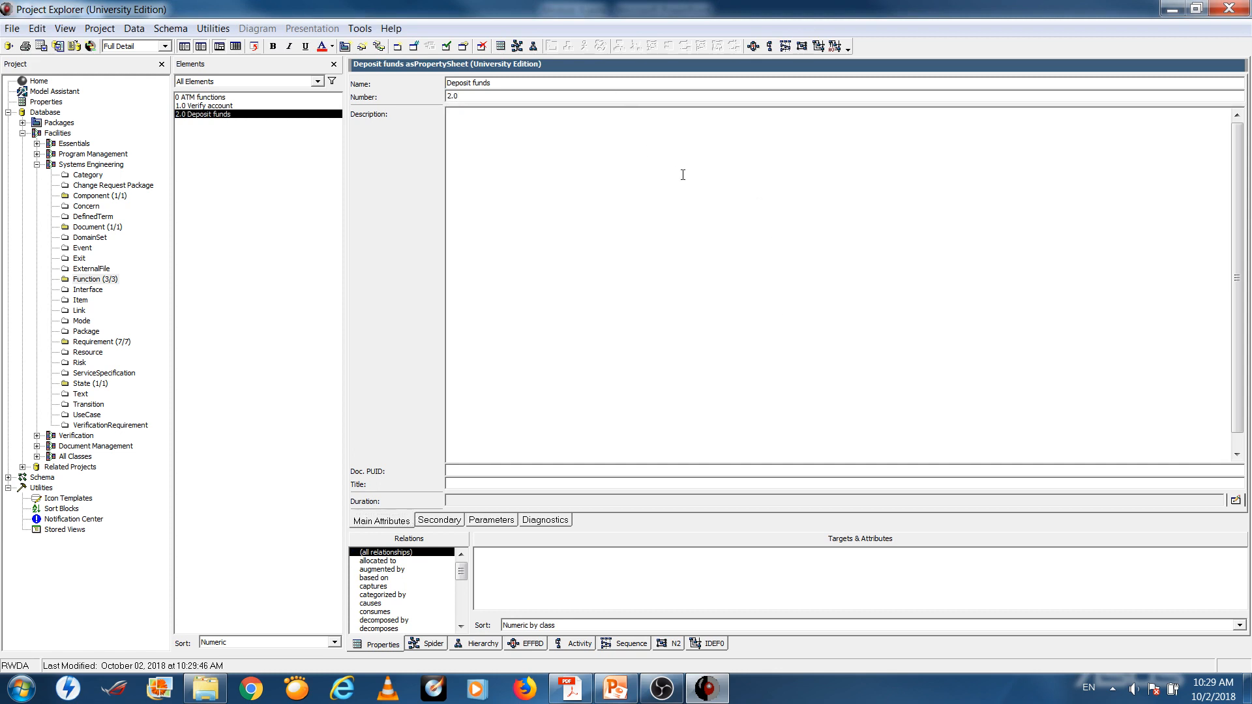
{"action": "type", "text": "Users can deposit cash or cehc"}
{"action": "key", "text": "BackSpace"}
{"action": "key", "text": "BackSpace"}
{"action": "key", "text": "BackSpace"}
{"action": "type", "text": "ehck"}
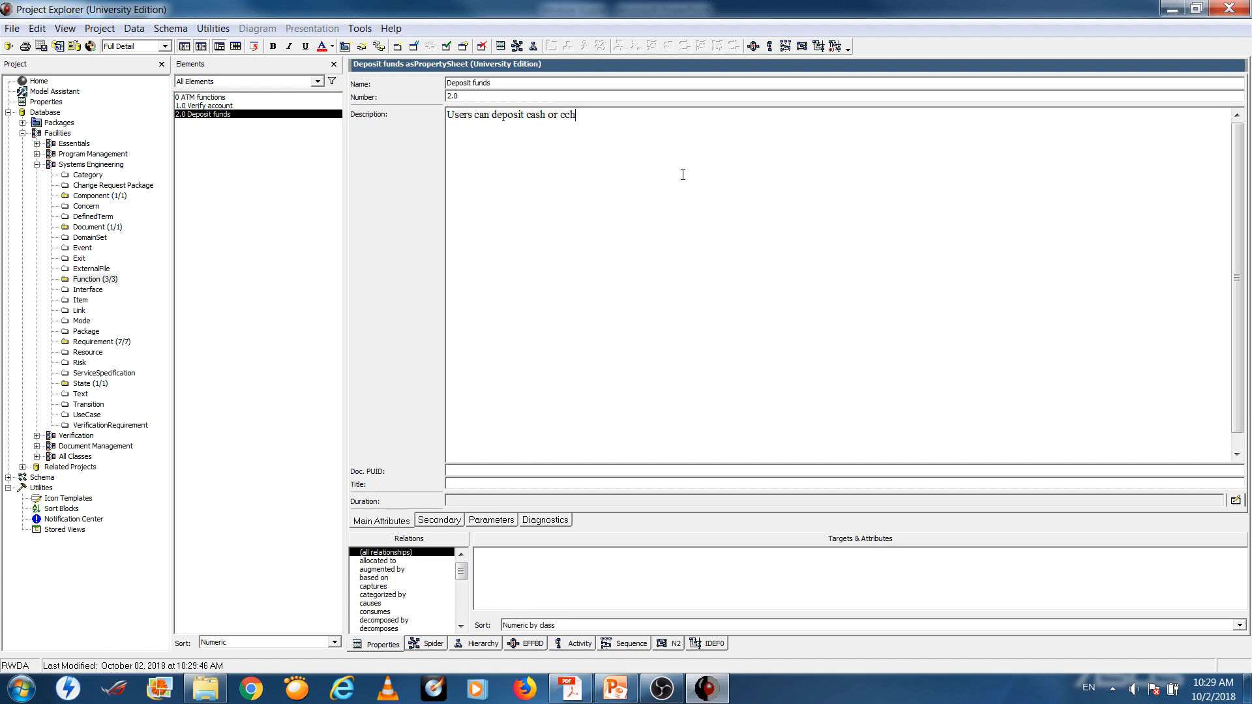
{"action": "key", "text": "BackSpace"}
{"action": "key", "text": "BackSpace"}
{"action": "key", "text": "BackSpace"}
{"action": "key", "text": "BackSpace"}
{"action": "type", "text": "heck using the ATM system"}
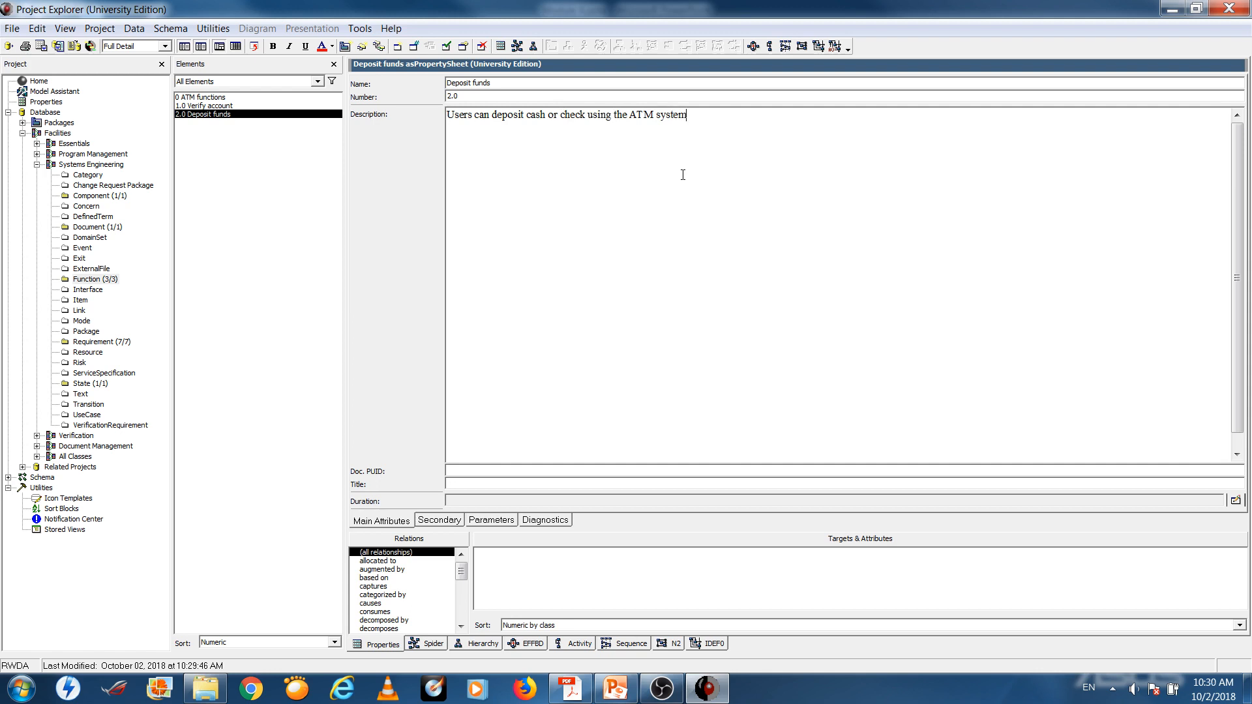
{"action": "type", "text": "."}
{"action": "left_click", "coordinate": [316, 277]}
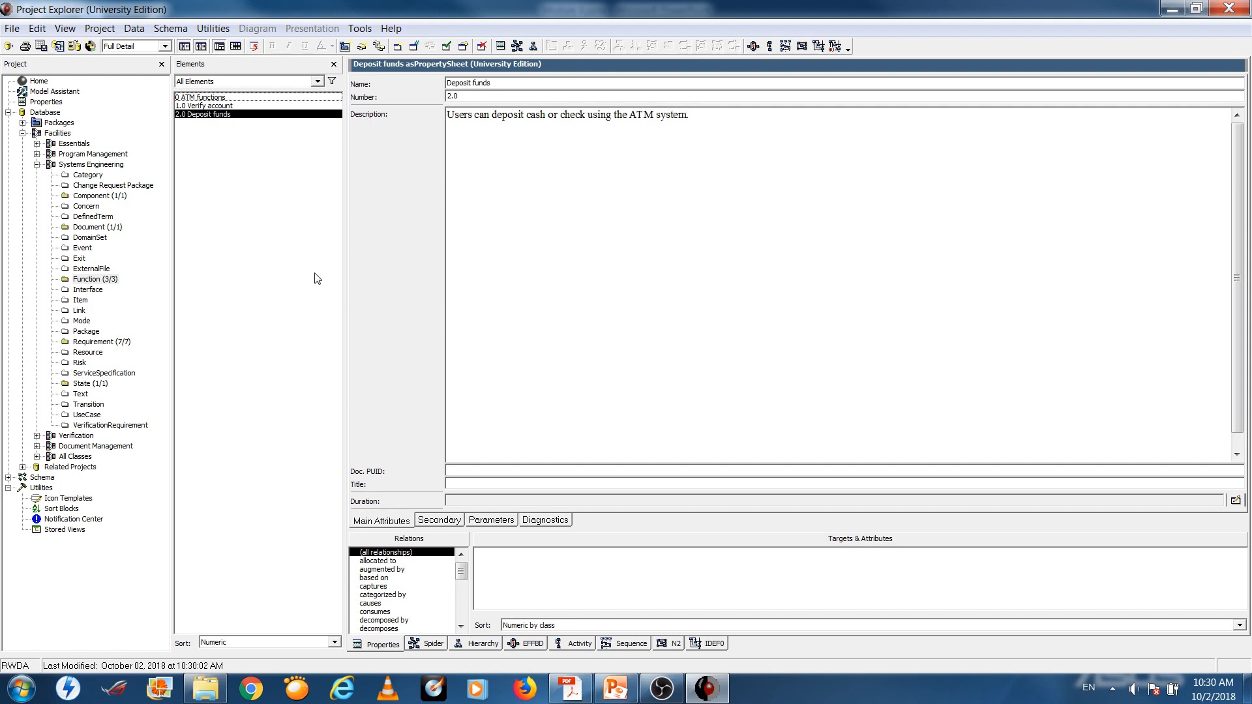
Add a new Function element named "Withdraw funds".
{"action": "right_click", "coordinate": [279, 254]}
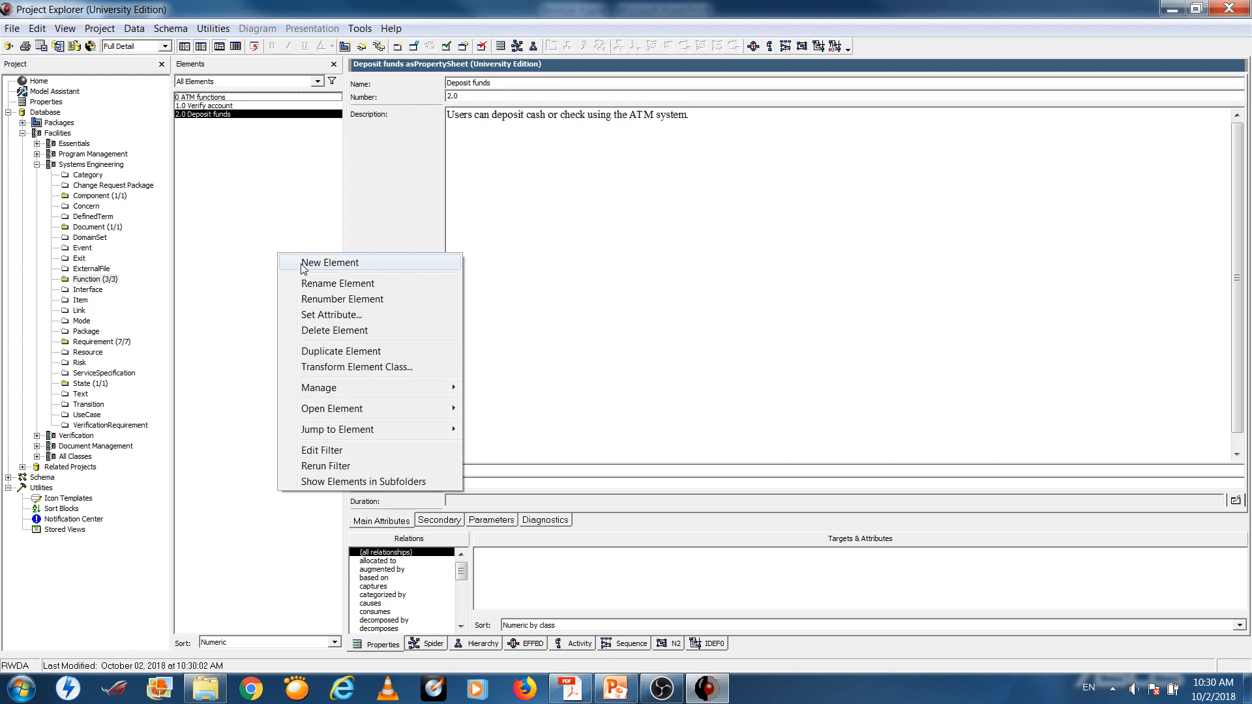
{"action": "left_click", "coordinate": [302, 263]}
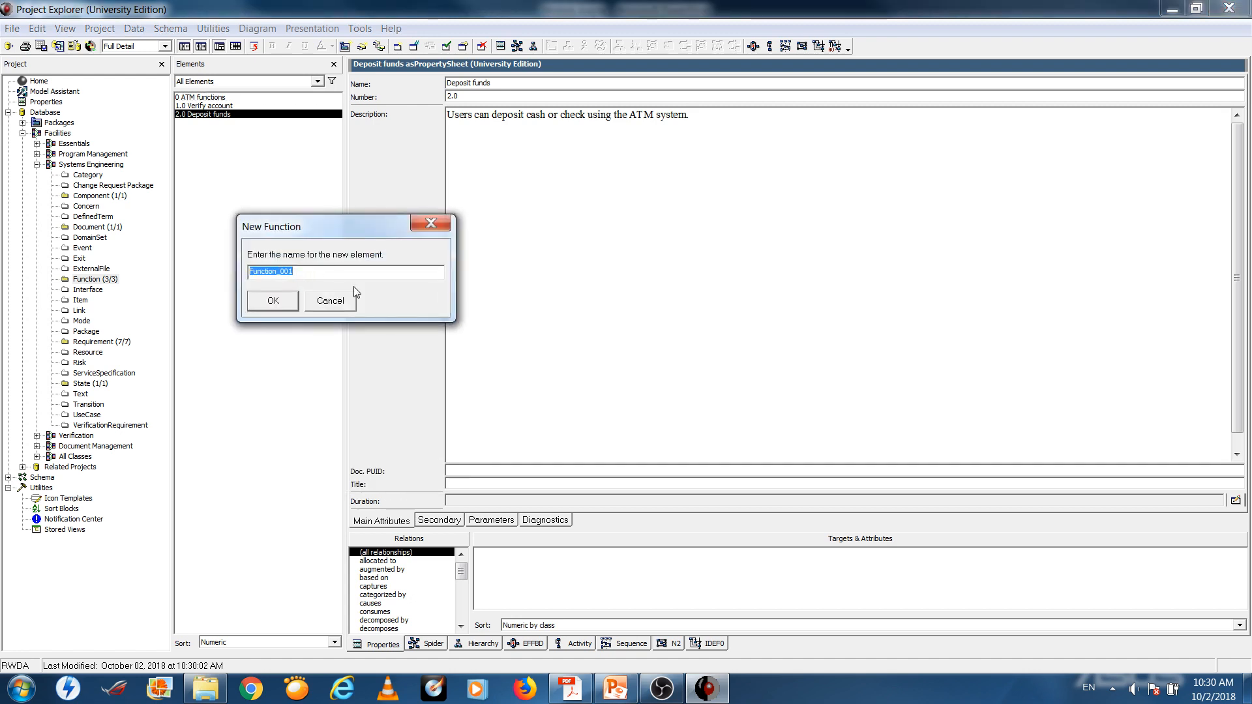
{"action": "type", "text": "Withdraw funcs"}
{"action": "key", "text": "BackSpace"}
{"action": "key", "text": "BackSpace"}
{"action": "type", "text": "ds"}
{"action": "key", "text": "Return"}
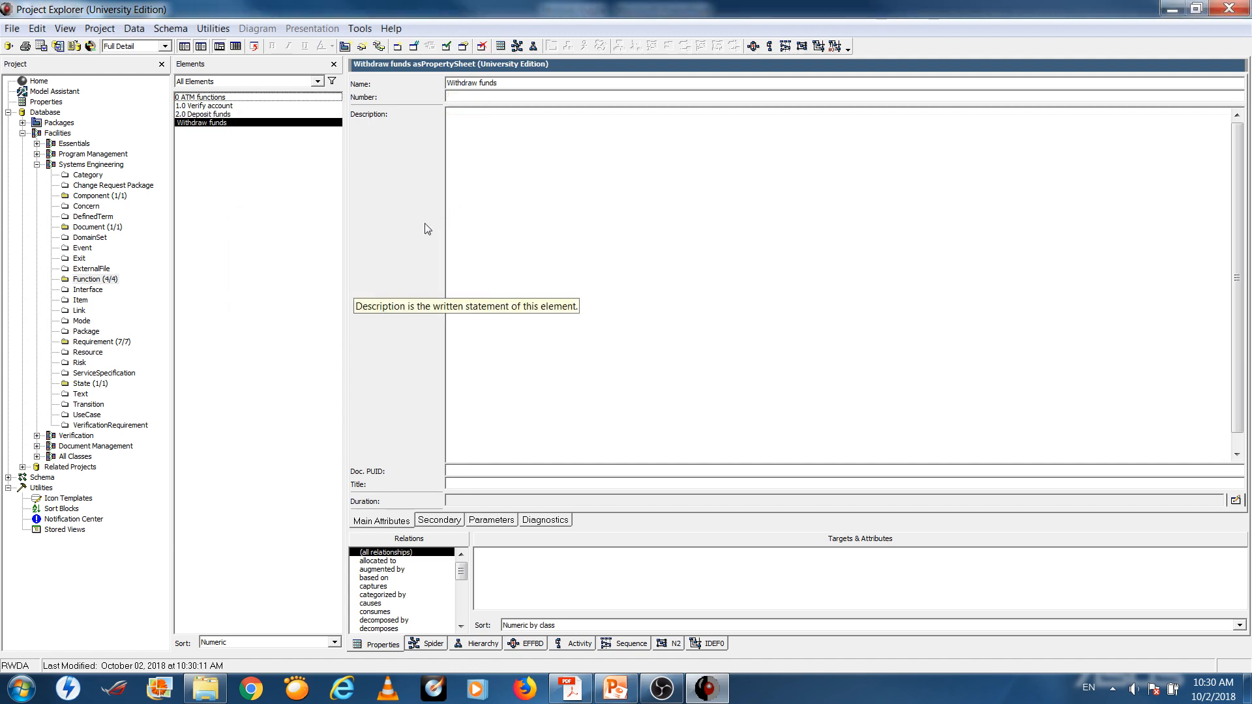
Number Withdraw funds 3.0 and describe it as "Users can withdraw funds from their checking account or saving account".
{"action": "left_click", "coordinate": [476, 96]}
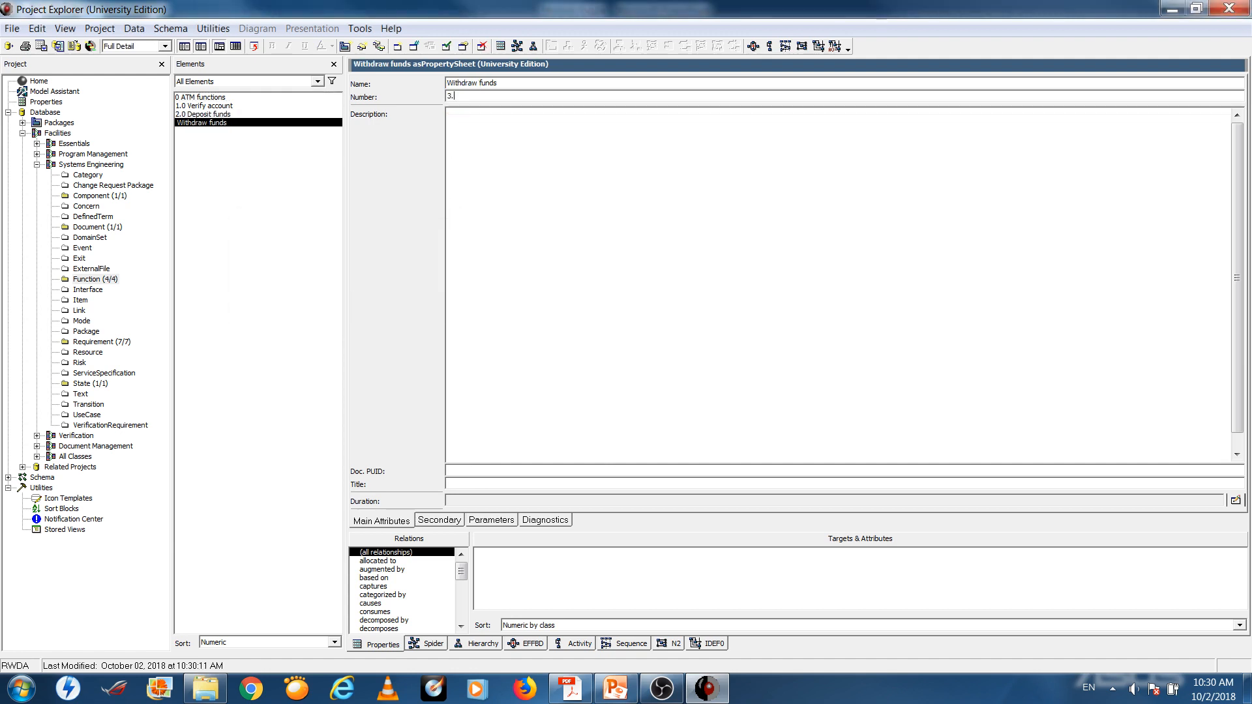
{"action": "left_click", "coordinate": [620, 181]}
{"action": "type", "text": "Users can with"}
{"action": "type", "text": "raw"}
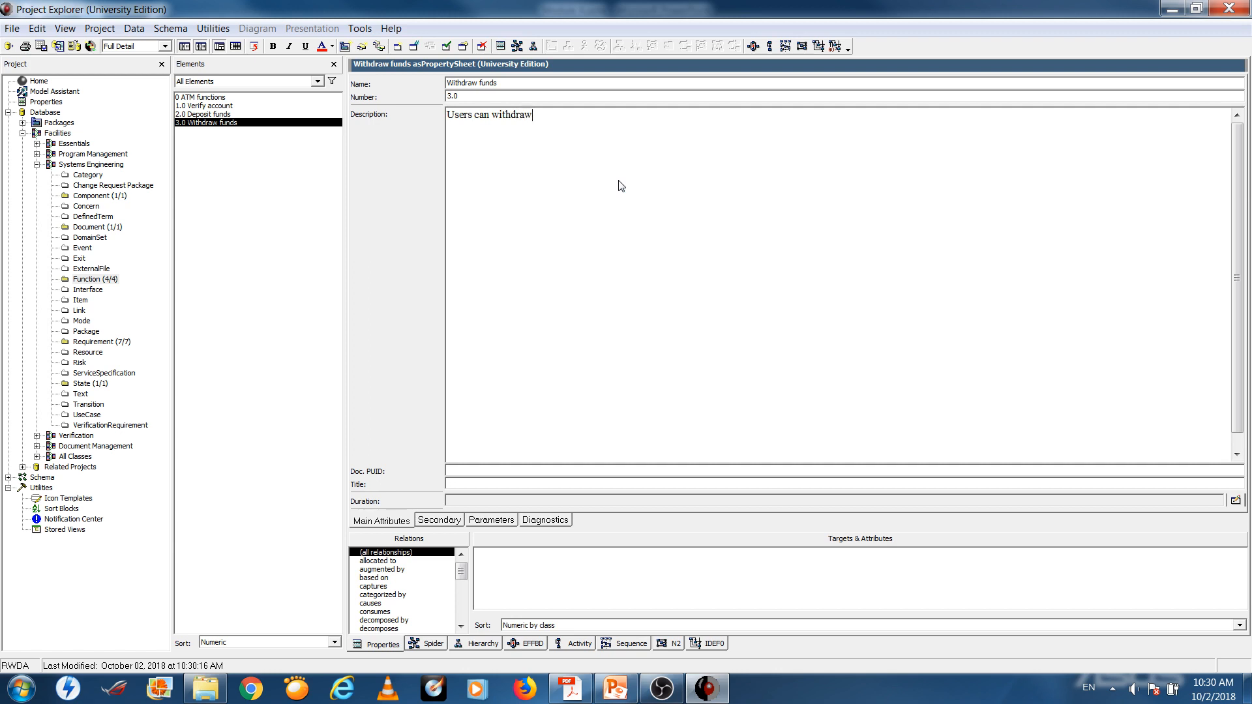
{"action": "type", "text": " funds from their checkiing"}
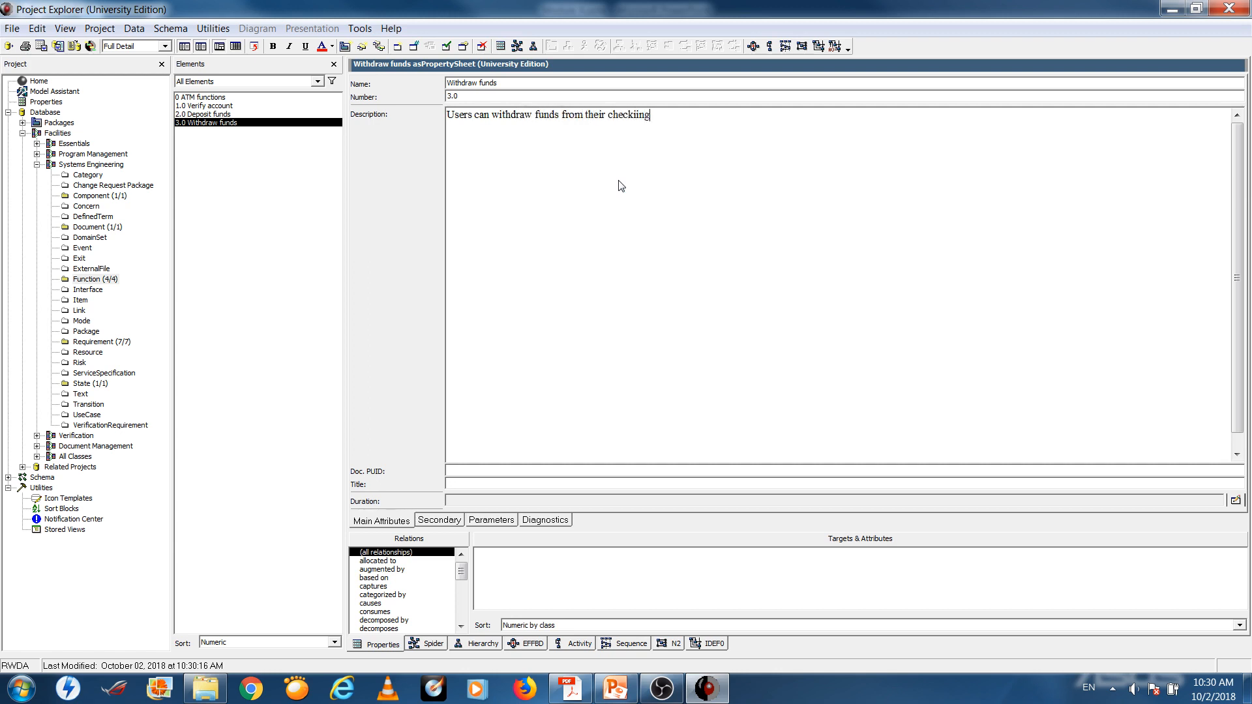
{"action": "key", "text": "BackSpace"}
{"action": "key", "text": "BackSpace"}
{"action": "key", "text": "BackSpace"}
{"action": "type", "text": "ng account or saving account"}
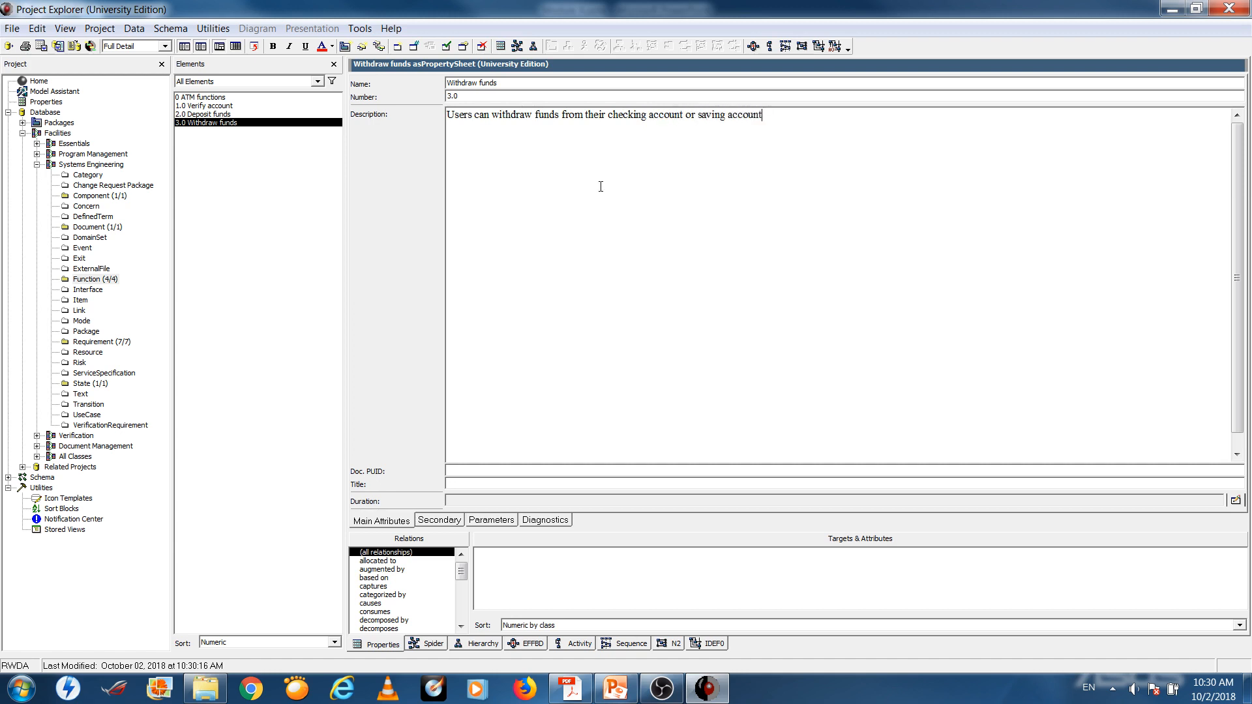
Add a new Function element named "Transfer funds".
{"action": "right_click", "coordinate": [248, 249]}
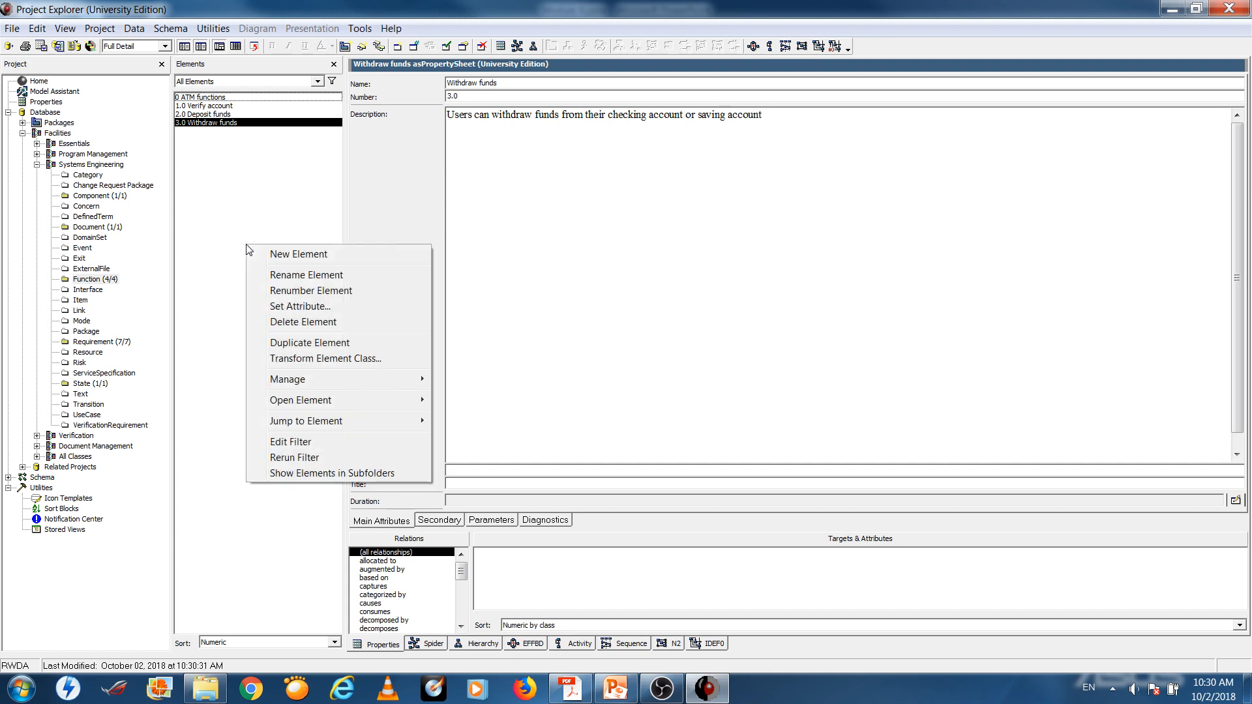
{"action": "left_click", "coordinate": [300, 254]}
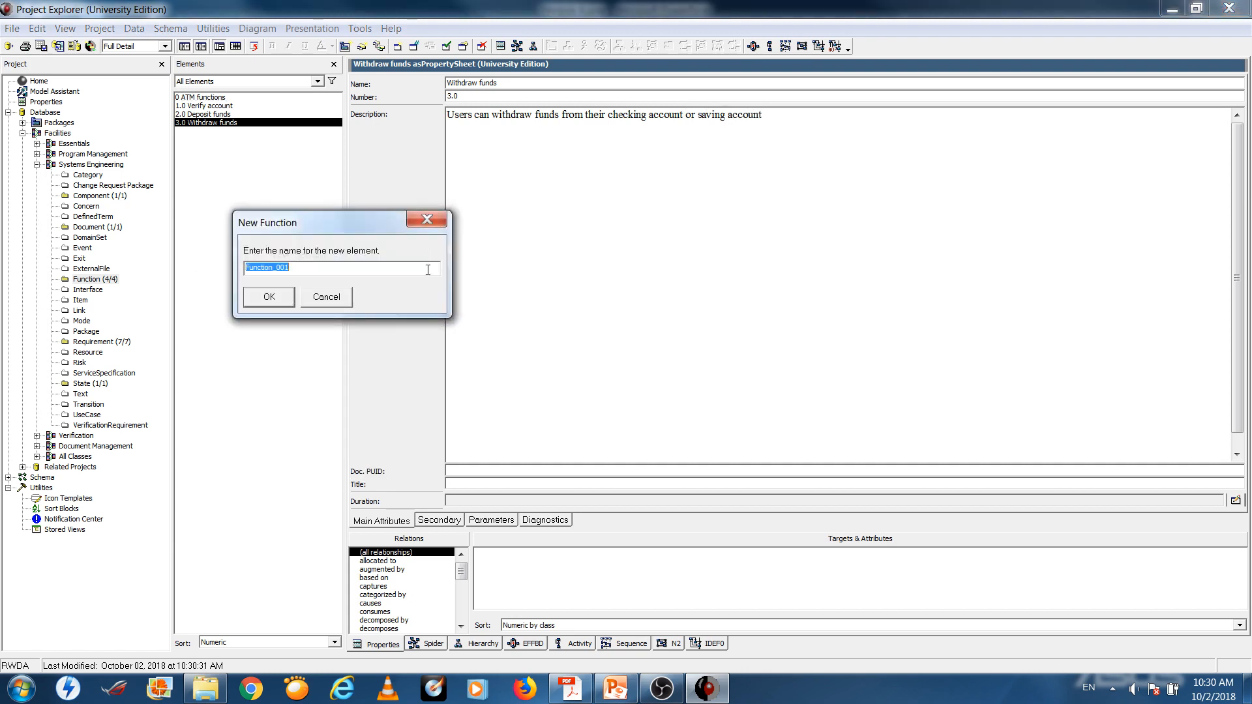
{"action": "type", "text": "Trea"}
{"action": "type", "text": "sfer funds"}
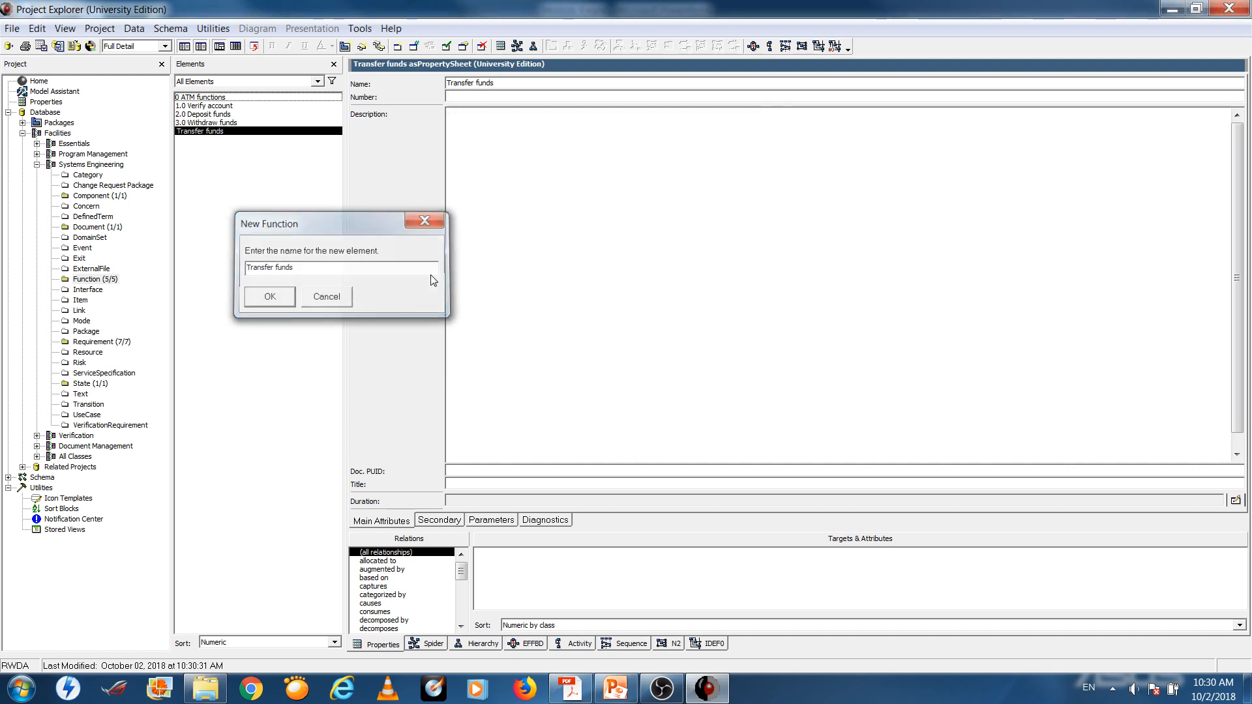
{"action": "key", "text": "Return"}
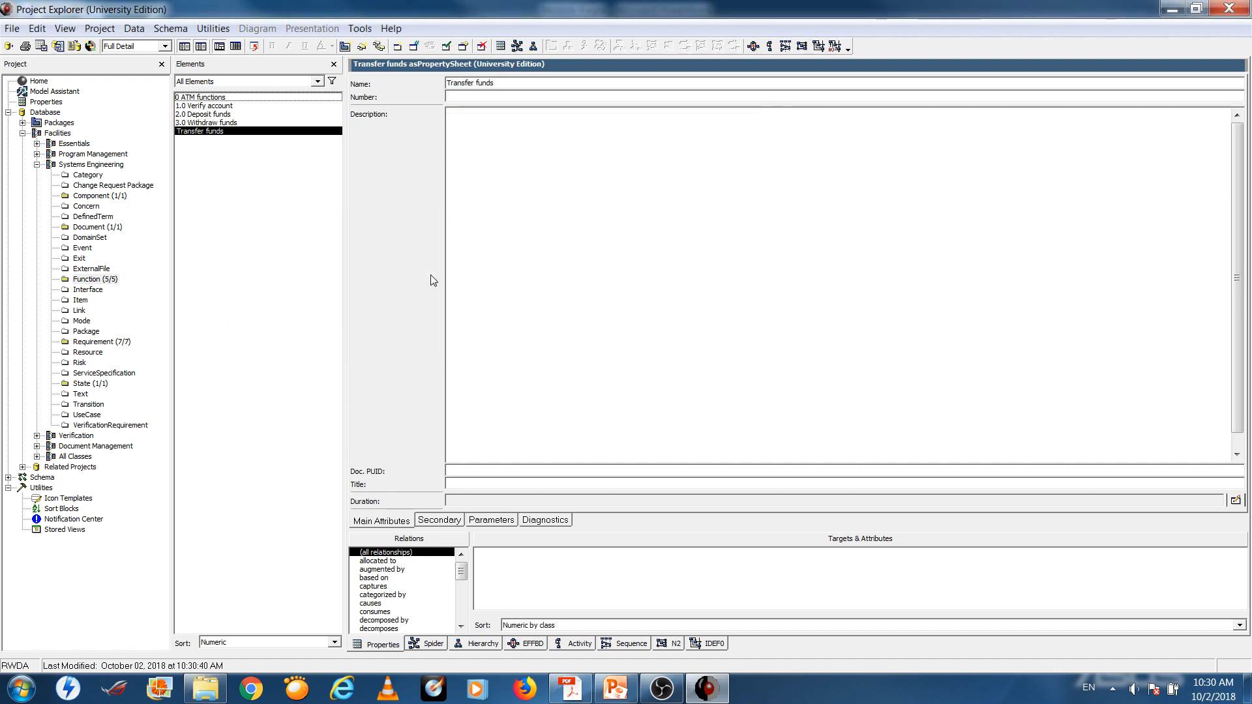
Number Transfer funds 4.0 and describe it as "Users can transfer funds between checking account and saving account".
{"action": "left_click", "coordinate": [502, 96]}
{"action": "type", "text": "4.0"}
{"action": "left_click", "coordinate": [526, 171]}
{"action": "type", "text": "U"}
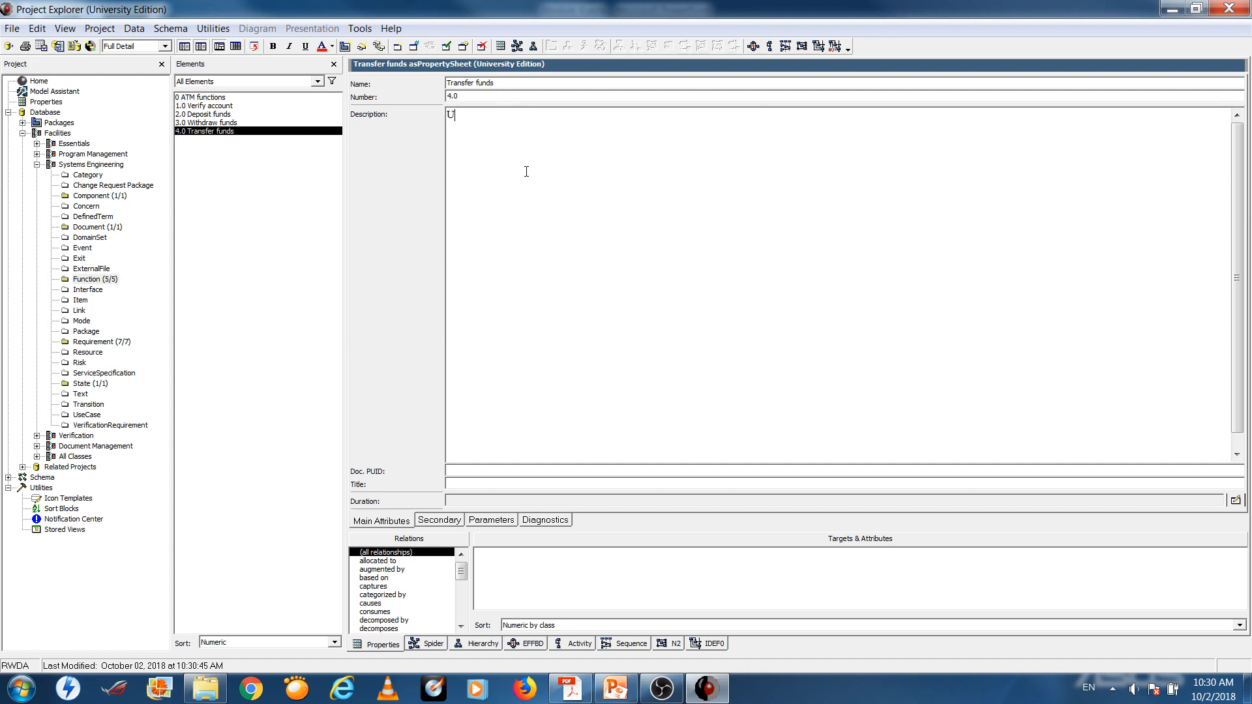
{"action": "type", "text": "sers can tranc"}
{"action": "type", "text": "sfer funds bet"}
{"action": "type", "text": "ween che"}
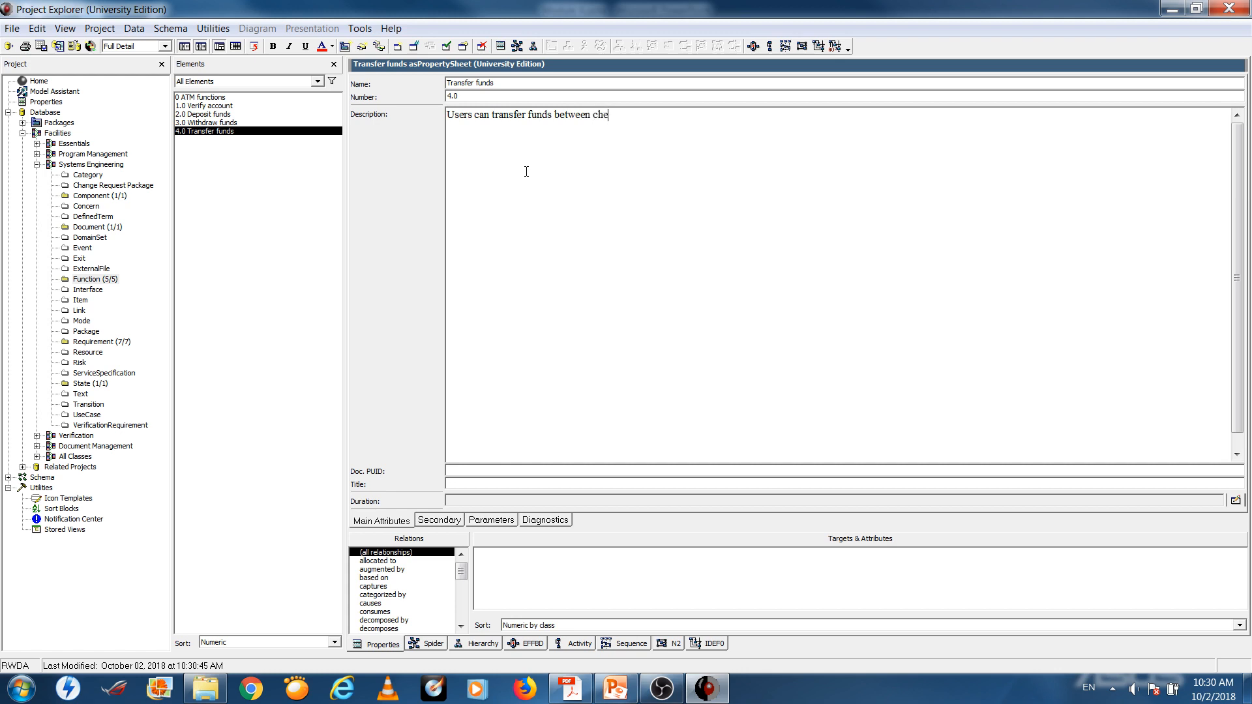
{"action": "type", "text": "cking account and saving account"}
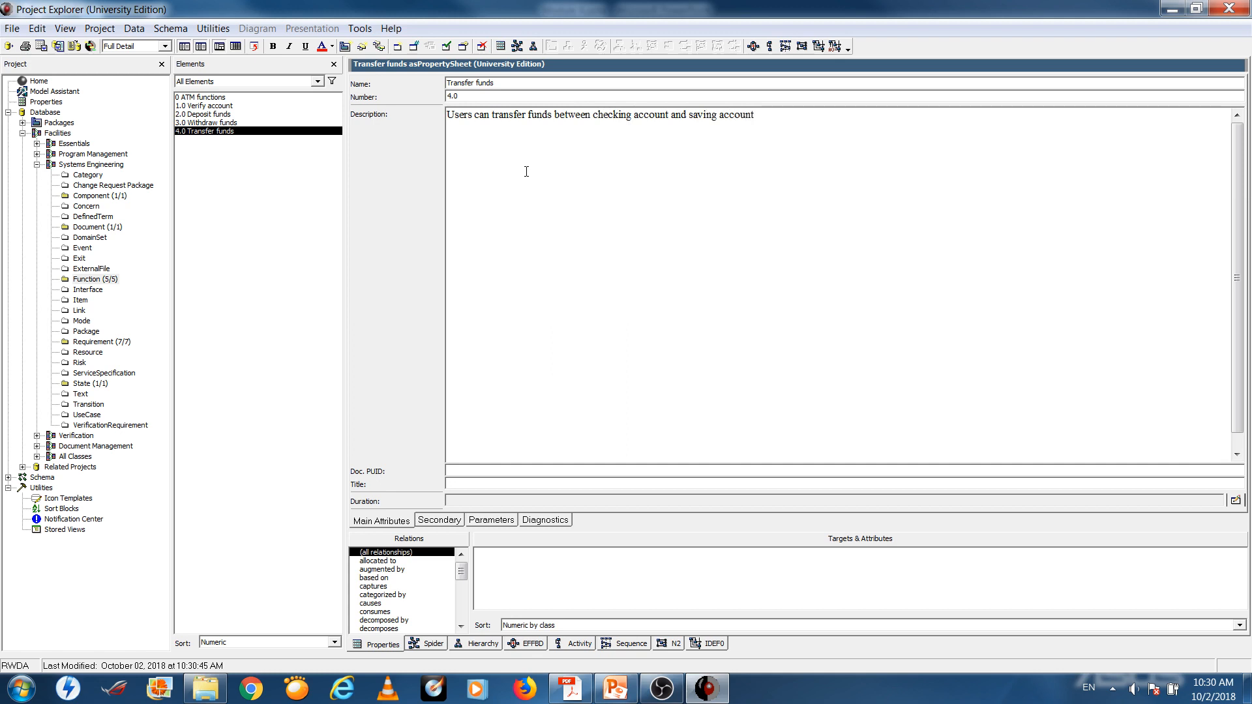
{"action": "left_click", "coordinate": [273, 263]}
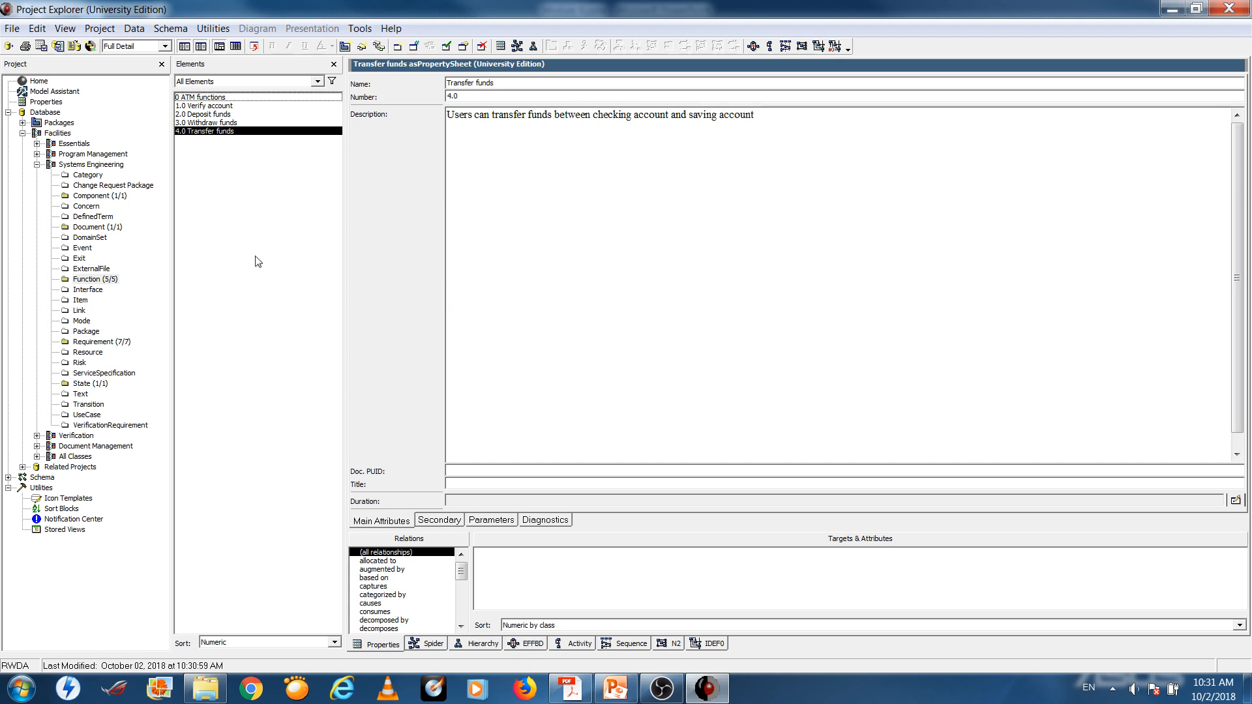
Add a new Function element named "Check balance".
{"action": "right_click", "coordinate": [248, 251]}
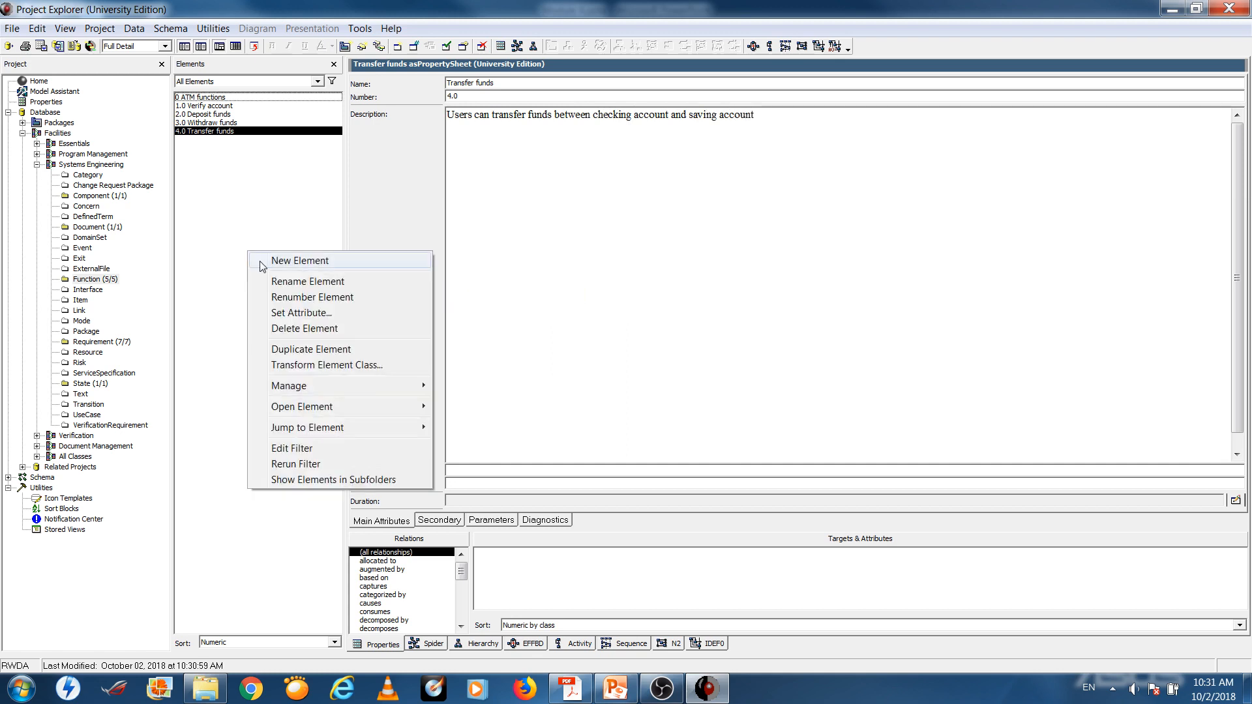
{"action": "left_click", "coordinate": [260, 260]}
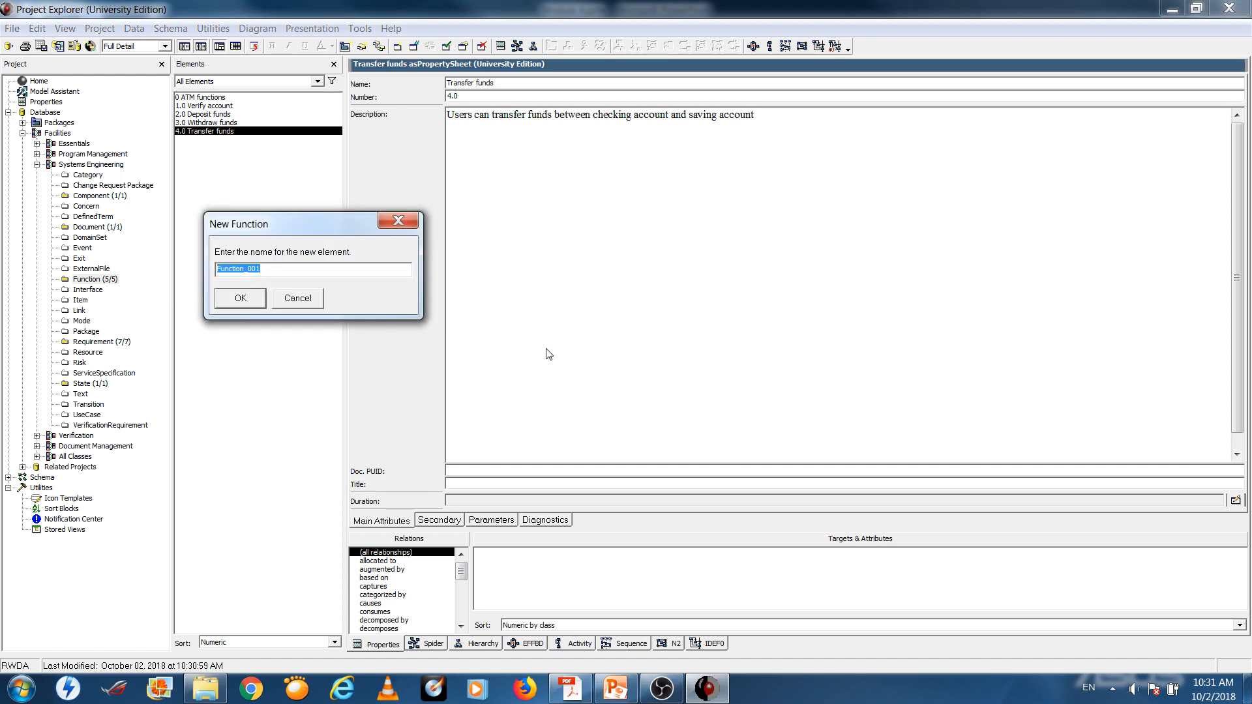
{"action": "type", "text": "Check balance"}
{"action": "key", "text": "Return"}
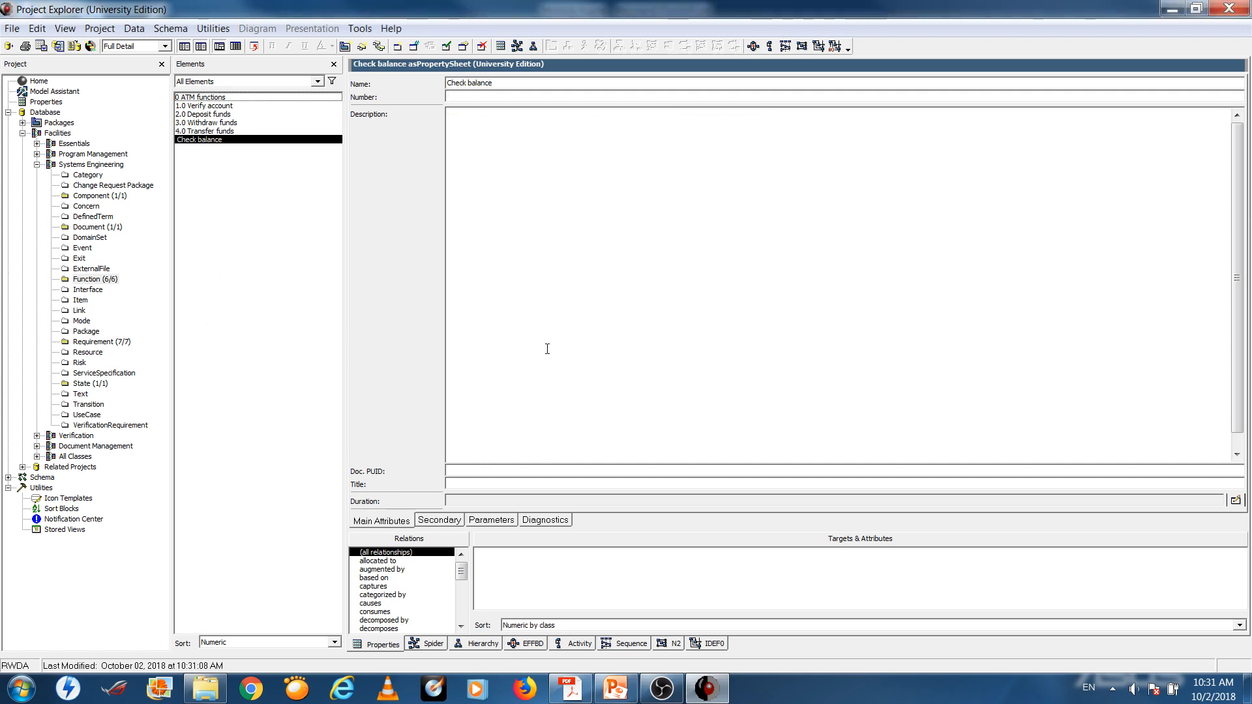
Number Check balance 5.0 and describe it as "Users can check their account balance (checking or saving)".
{"action": "left_click", "coordinate": [566, 98]}
{"action": "left_click", "coordinate": [554, 122]}
{"action": "type", "text": "Users "}
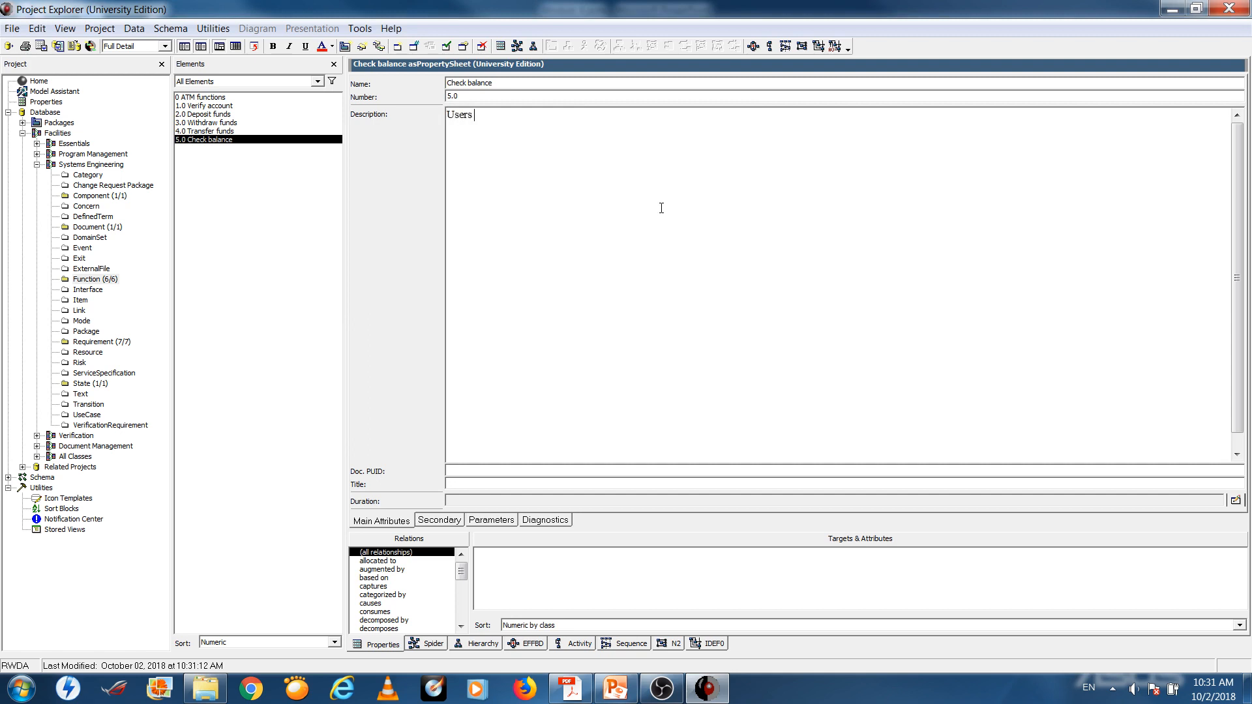
{"action": "type", "text": "can check thie"}
{"action": "key", "text": "BackSpace"}
{"action": "type", "text": "ir "}
{"action": "type", "text": "bal"}
{"action": "key", "text": "BackSpace"}
{"action": "key", "text": "BackSpace"}
{"action": "type", "text": "ala"}
{"action": "key", "text": "BackSpace"}
{"action": "key", "text": "BackSpace"}
{"action": "key", "text": "BackSpace"}
{"action": "key", "text": "BackSpace"}
{"action": "type", "text": "account balance"}
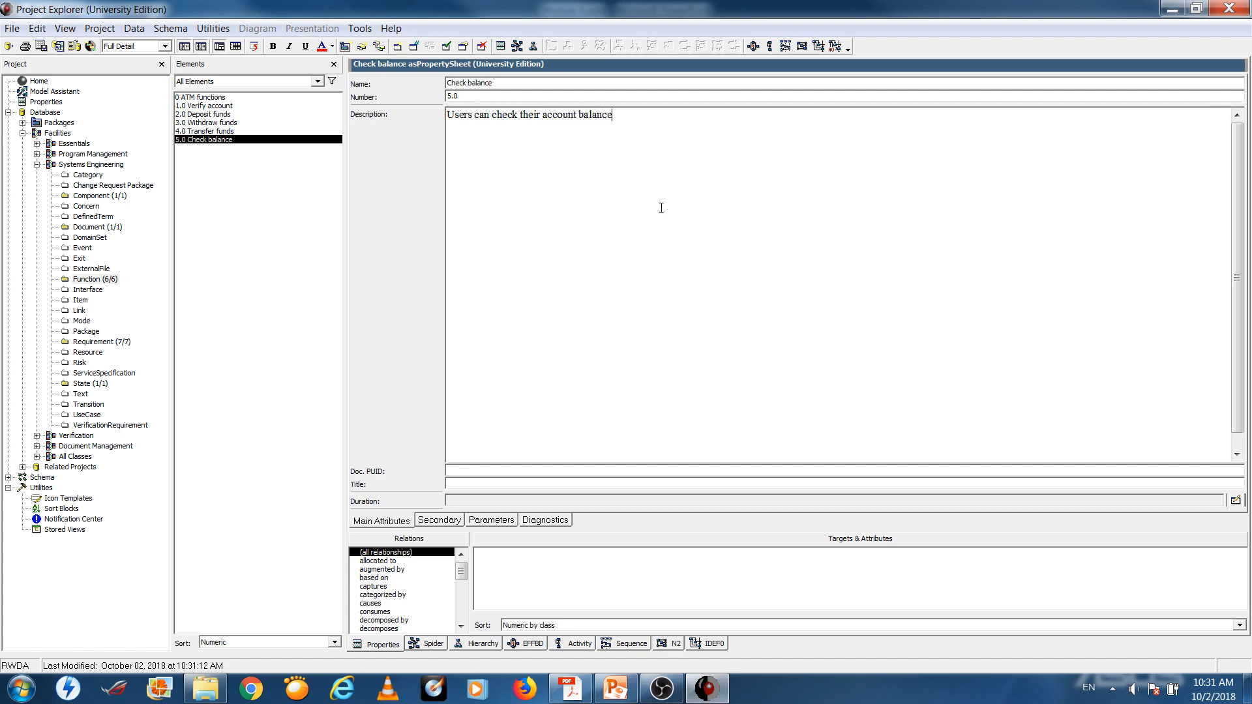
{"action": "type", "text": " (checking or saving)"}
{"action": "left_click", "coordinate": [271, 302]}
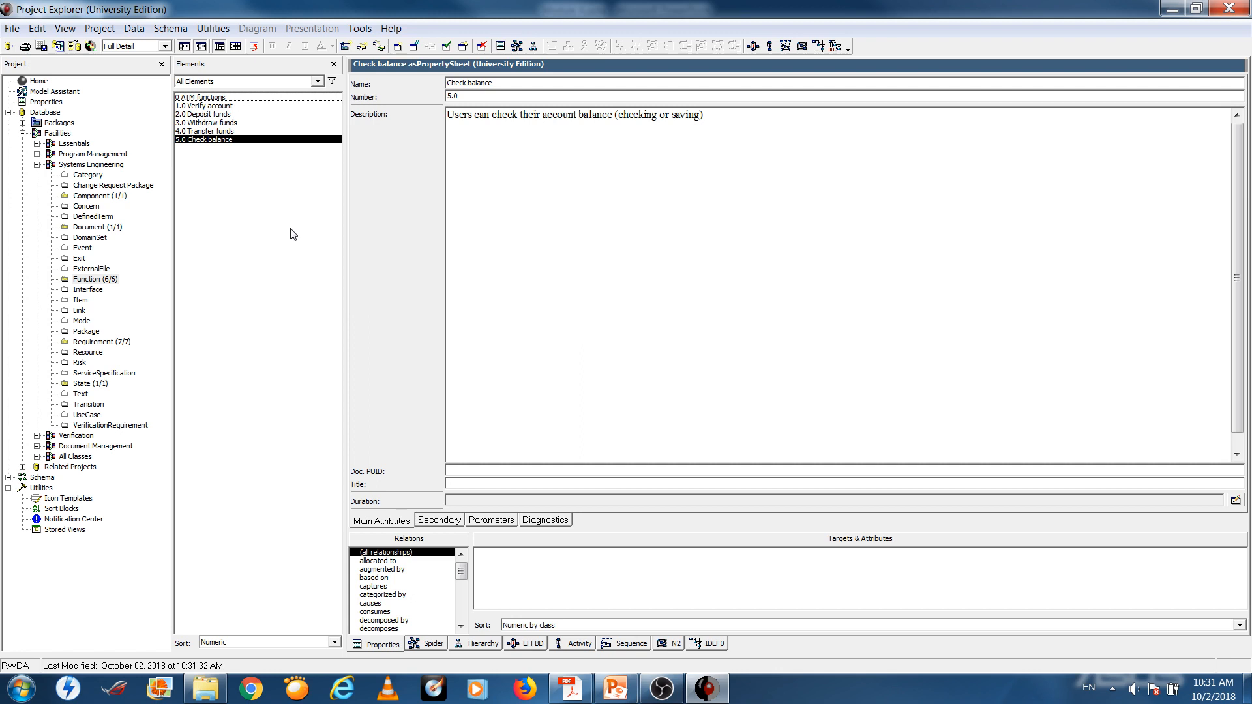
Add Deposit funds, Withdraw funds, Transfer funds and Check balance as "decomposed by" targets of ATM functions.
{"action": "left_click", "coordinate": [205, 98]}
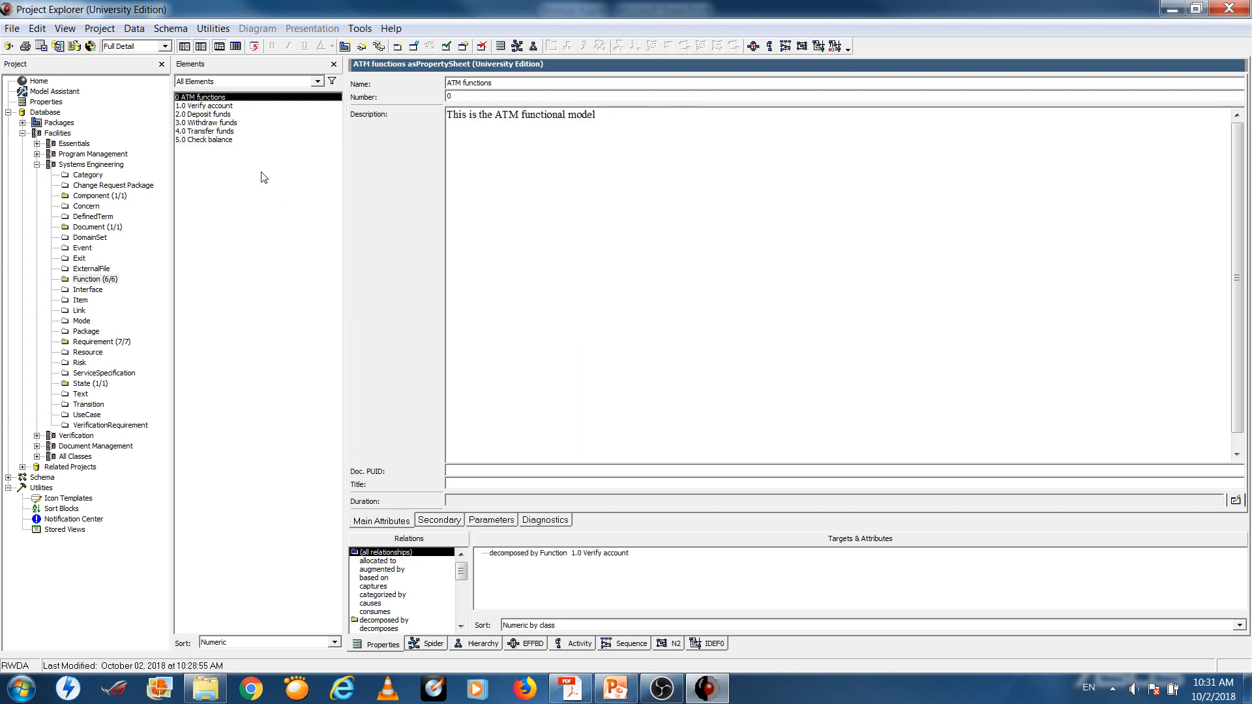
{"action": "double_click", "coordinate": [386, 621]}
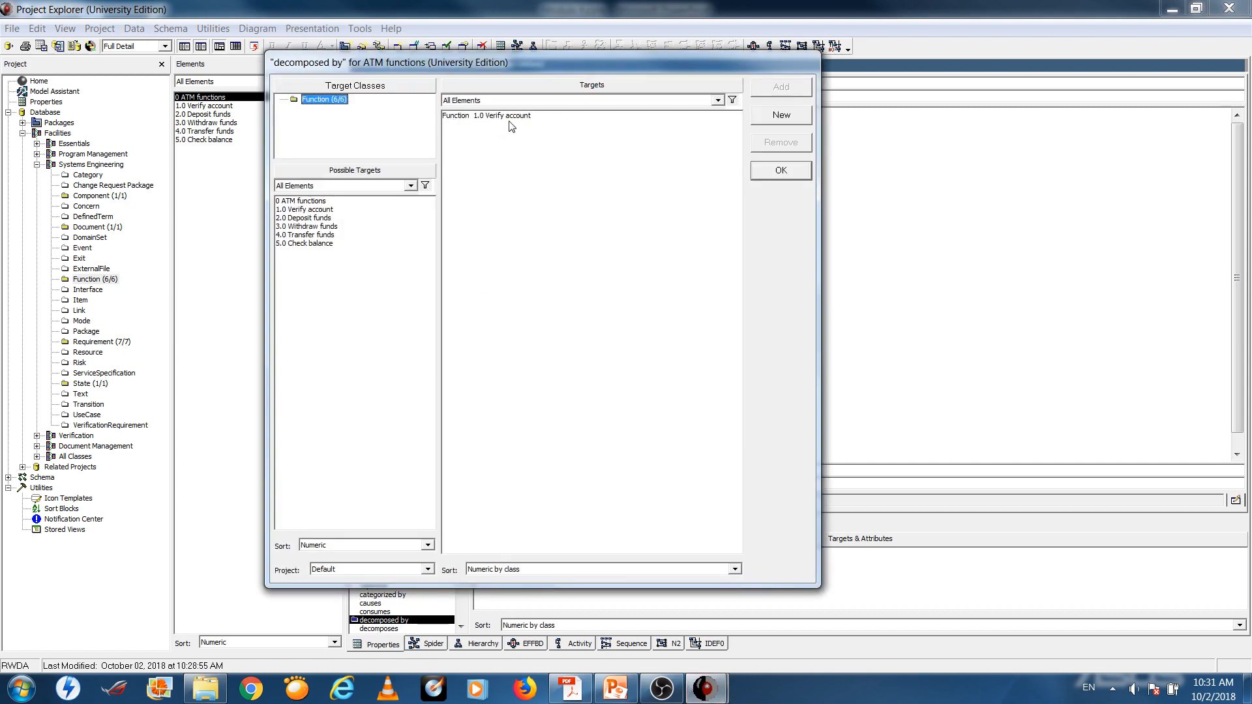
{"action": "left_click_drag", "start_coordinate": [483, 69], "coordinate": [514, 82]}
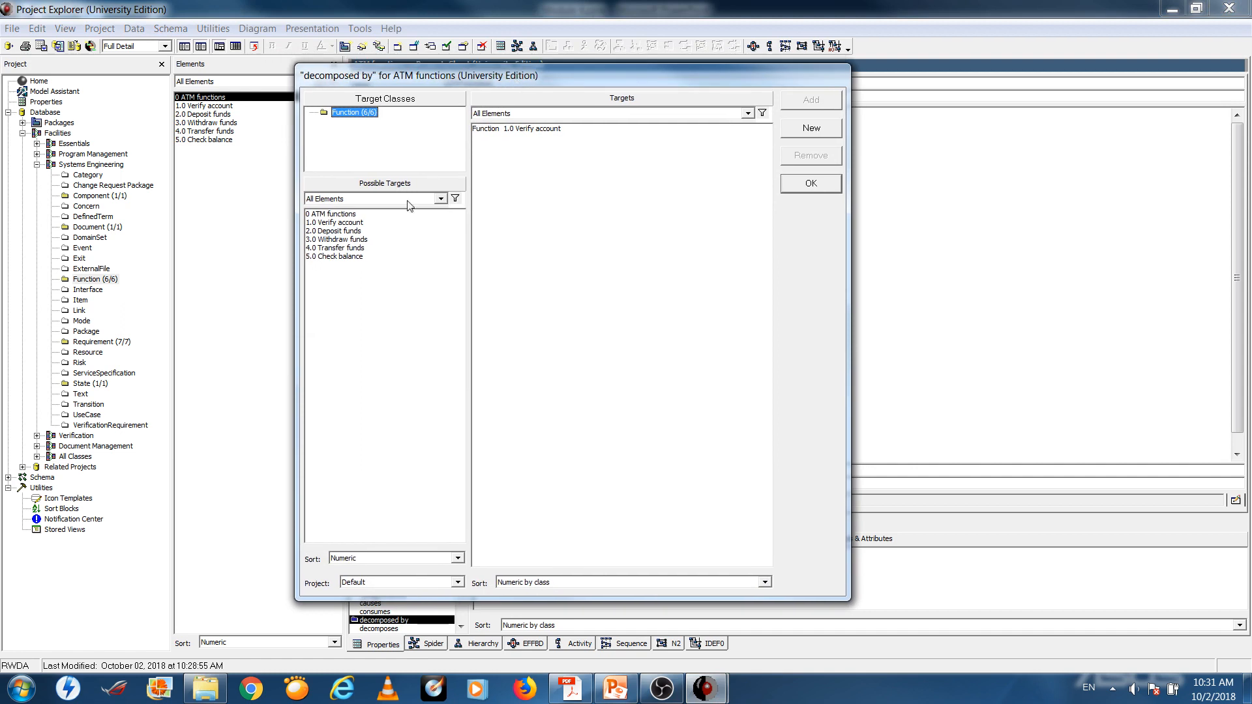
{"action": "left_click", "coordinate": [344, 232]}
{"action": "left_click_drag", "start_coordinate": [343, 236], "coordinate": [348, 259]}
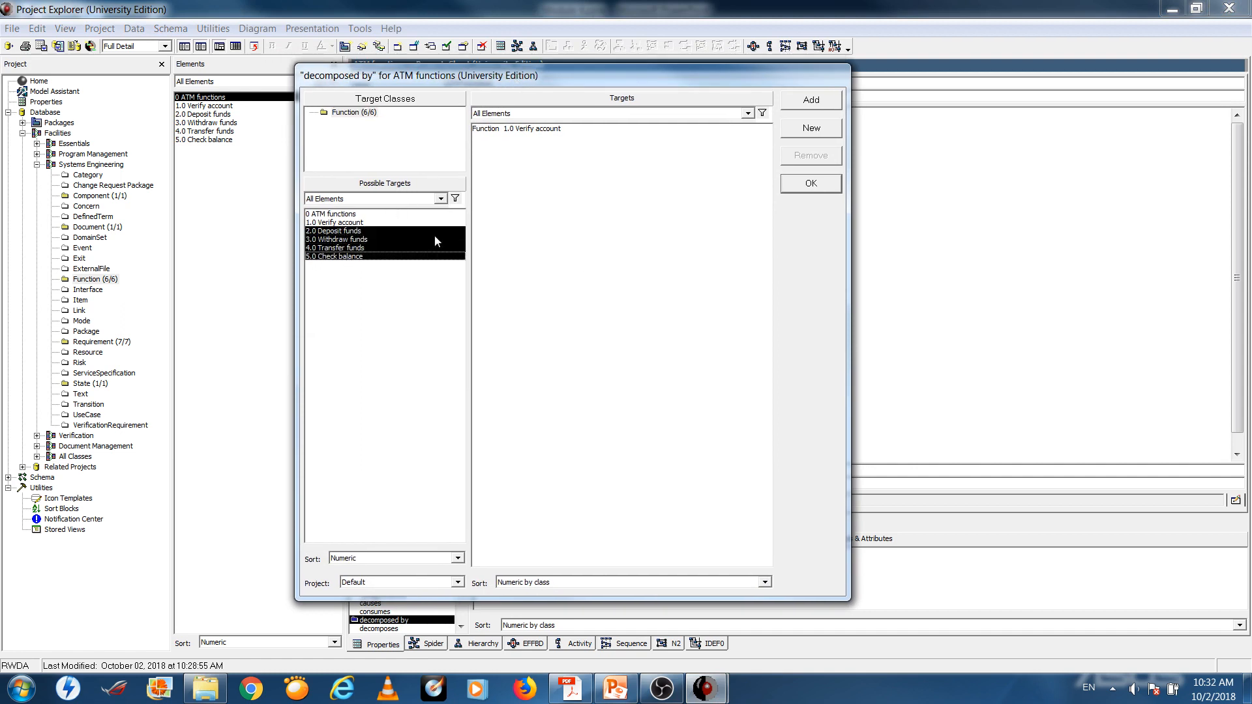
{"action": "left_click", "coordinate": [808, 101]}
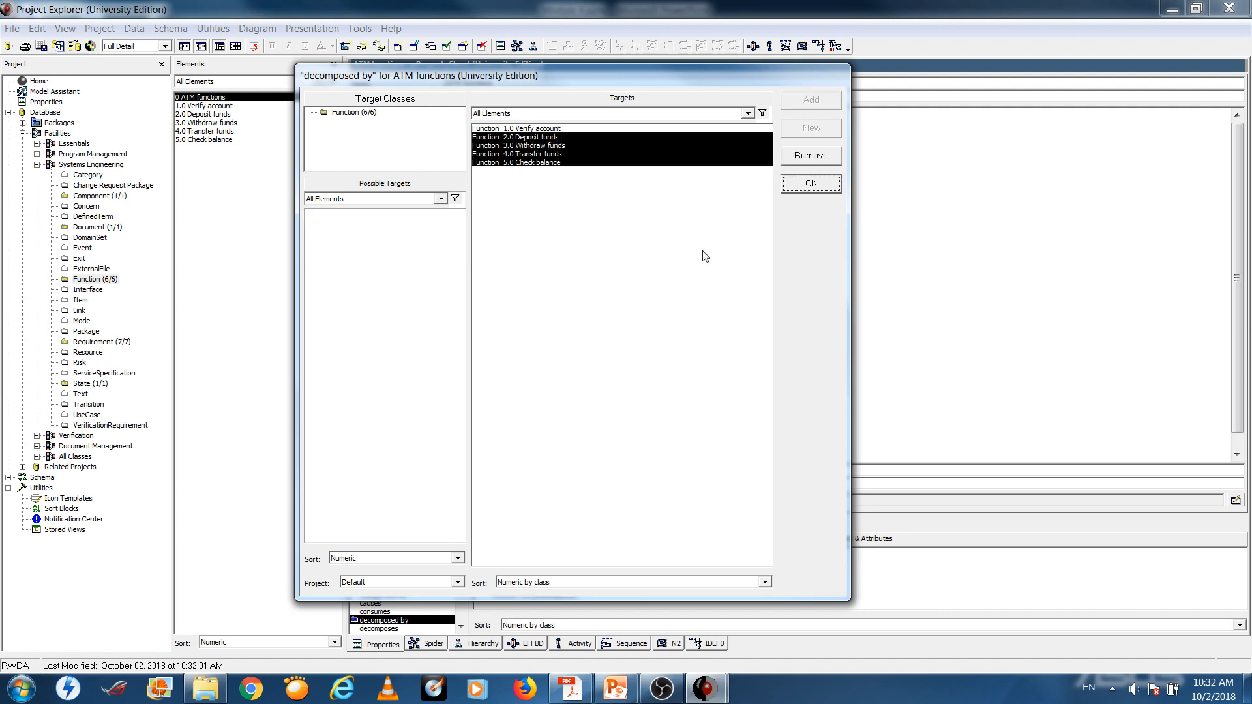
{"action": "left_click", "coordinate": [805, 185]}
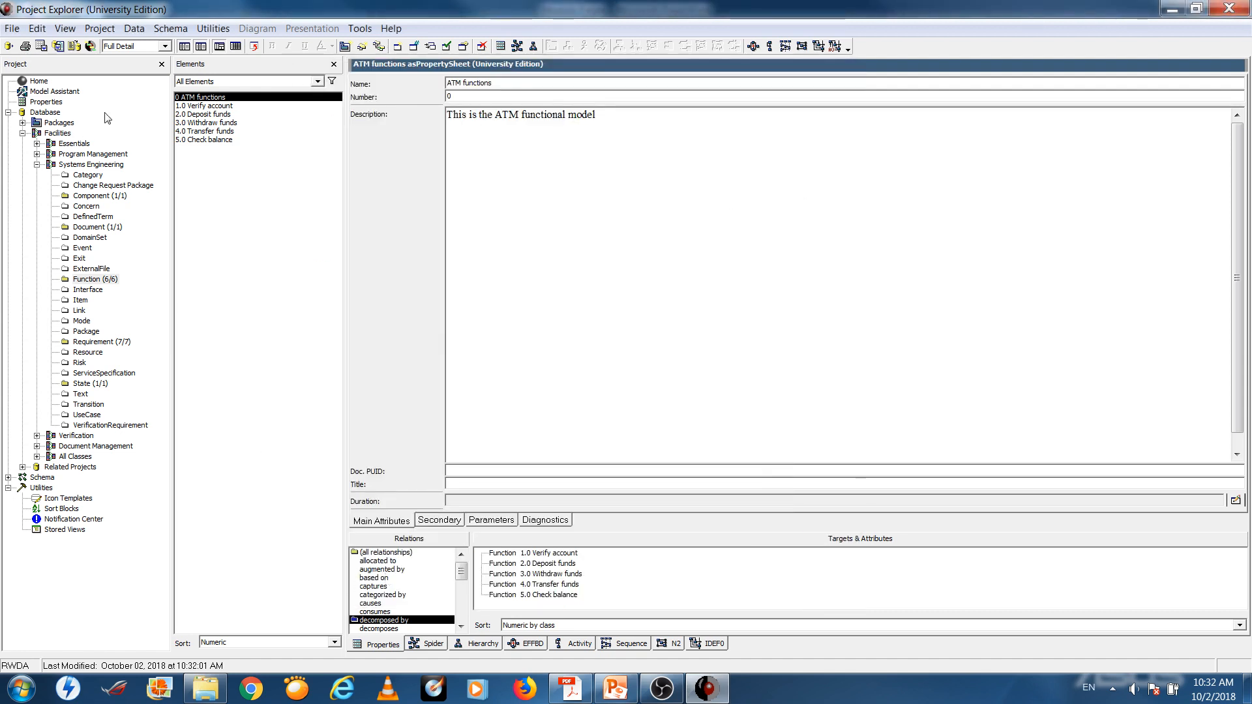
Display the hierarchy diagram of ATM functions and select all the function elements.
{"action": "left_click", "coordinate": [486, 645]}
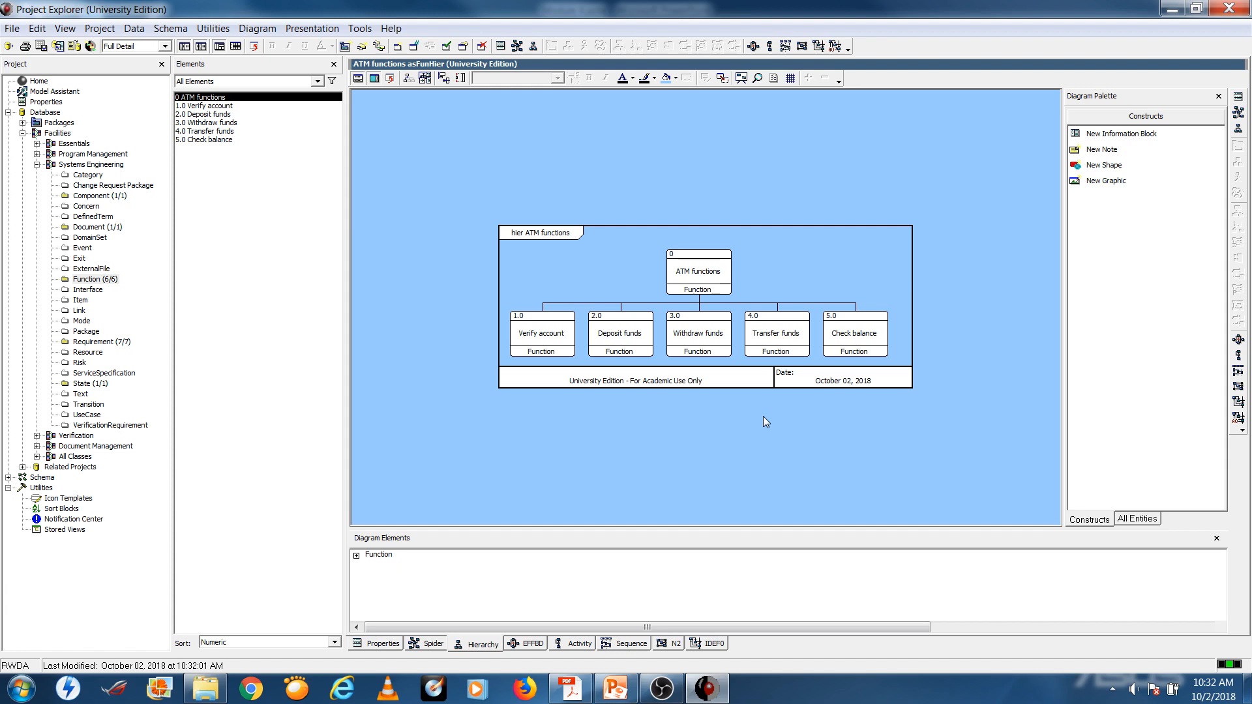
{"action": "left_click", "coordinate": [285, 260]}
{"action": "key", "text": "ctrl+a"}
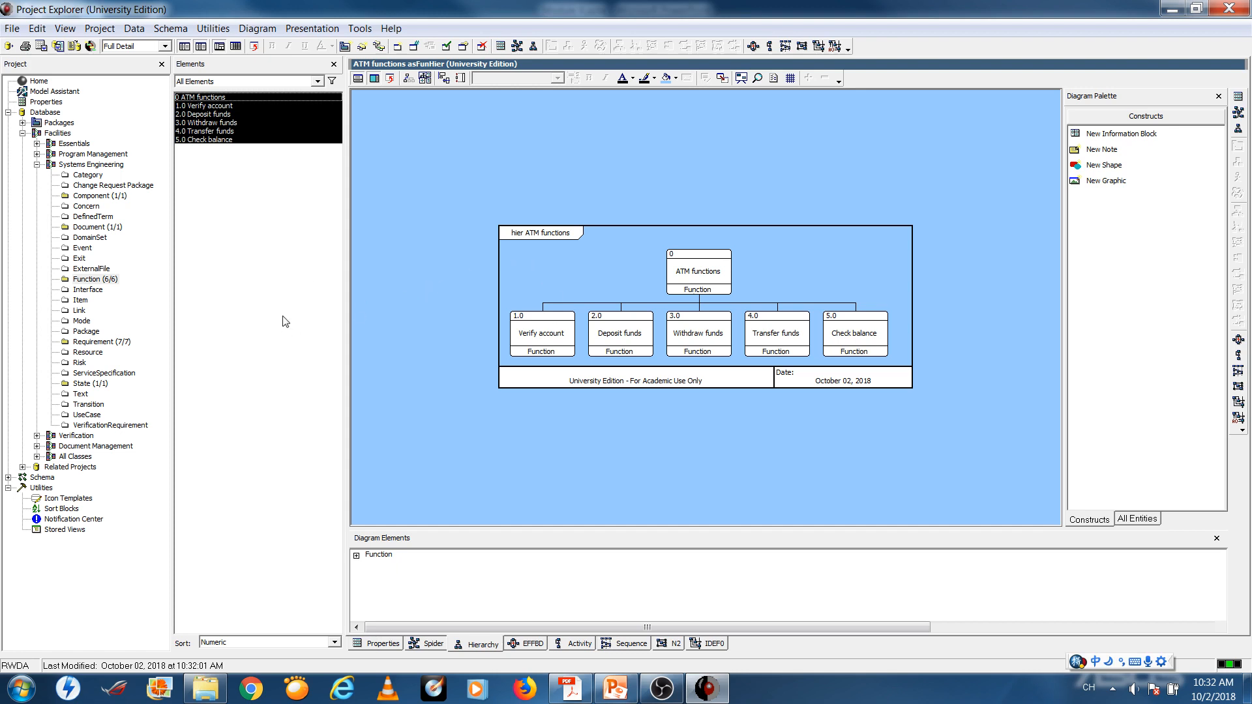
{"action": "left_click", "coordinate": [208, 115]}
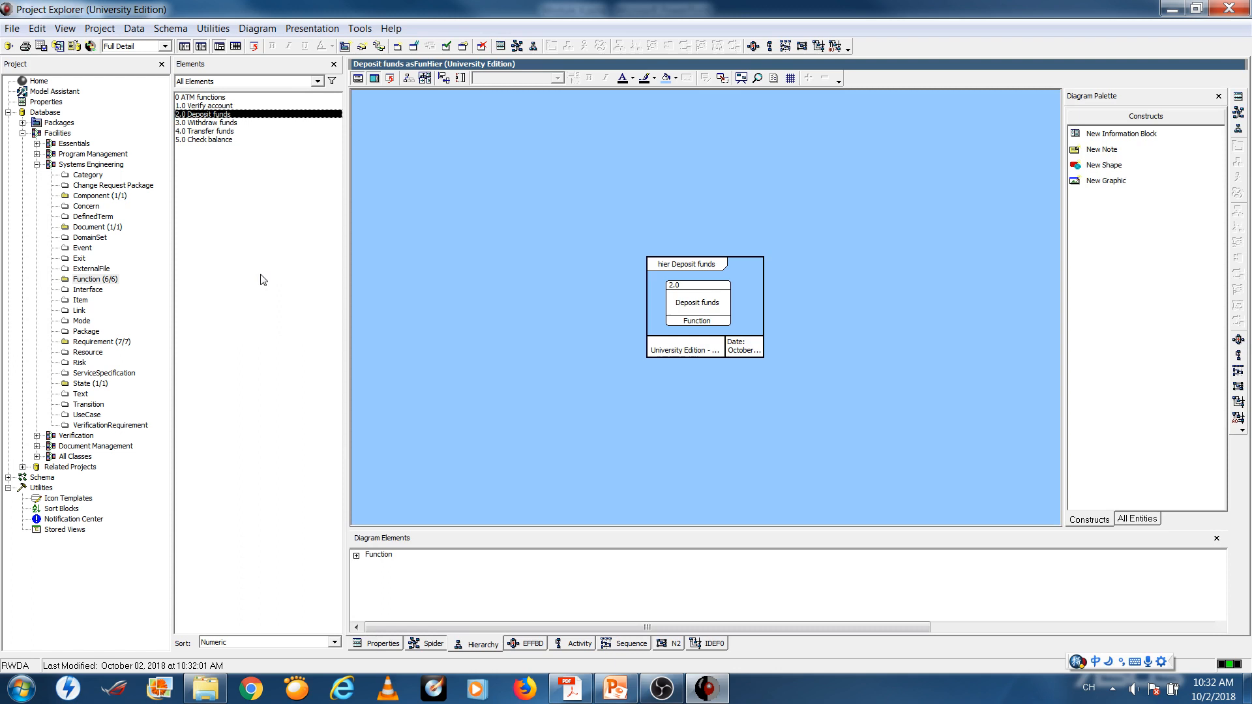
{"action": "right_click", "coordinate": [260, 245]}
{"action": "left_click", "coordinate": [271, 255]}
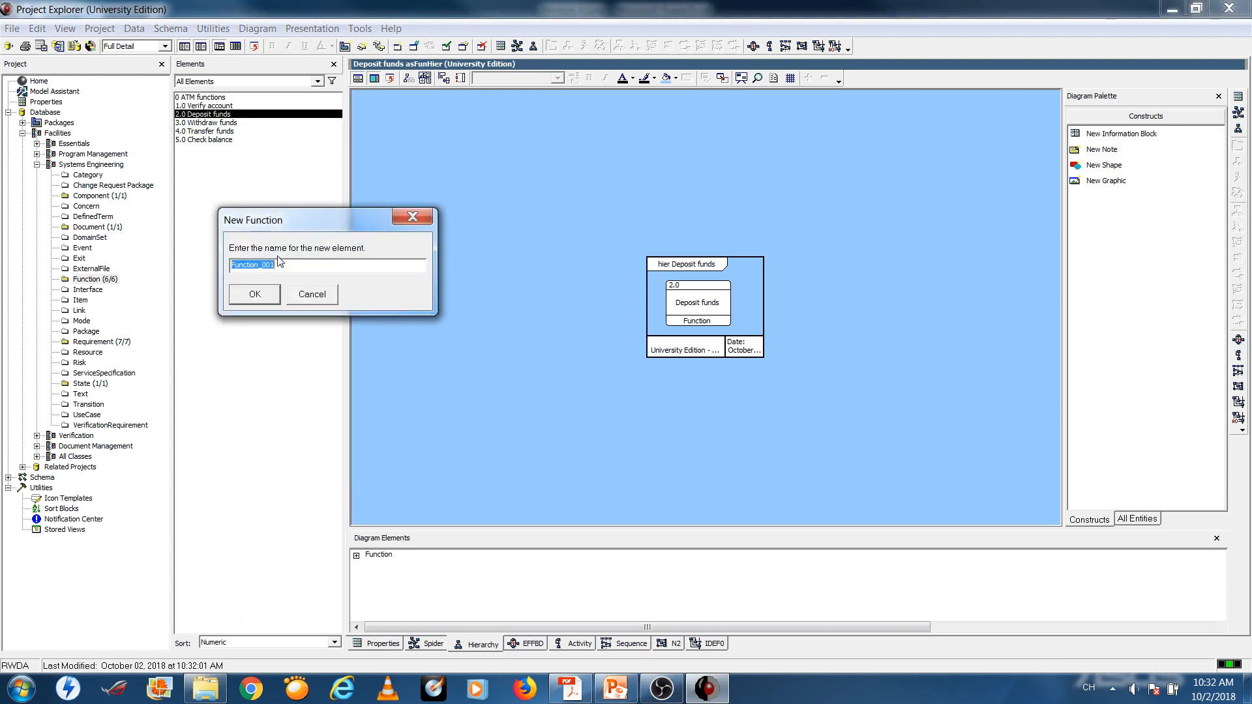
{"action": "left_click", "coordinate": [310, 299]}
Add a new Function element named "Deposit cash" and number it 1.1.
{"action": "left_click", "coordinate": [371, 645]}
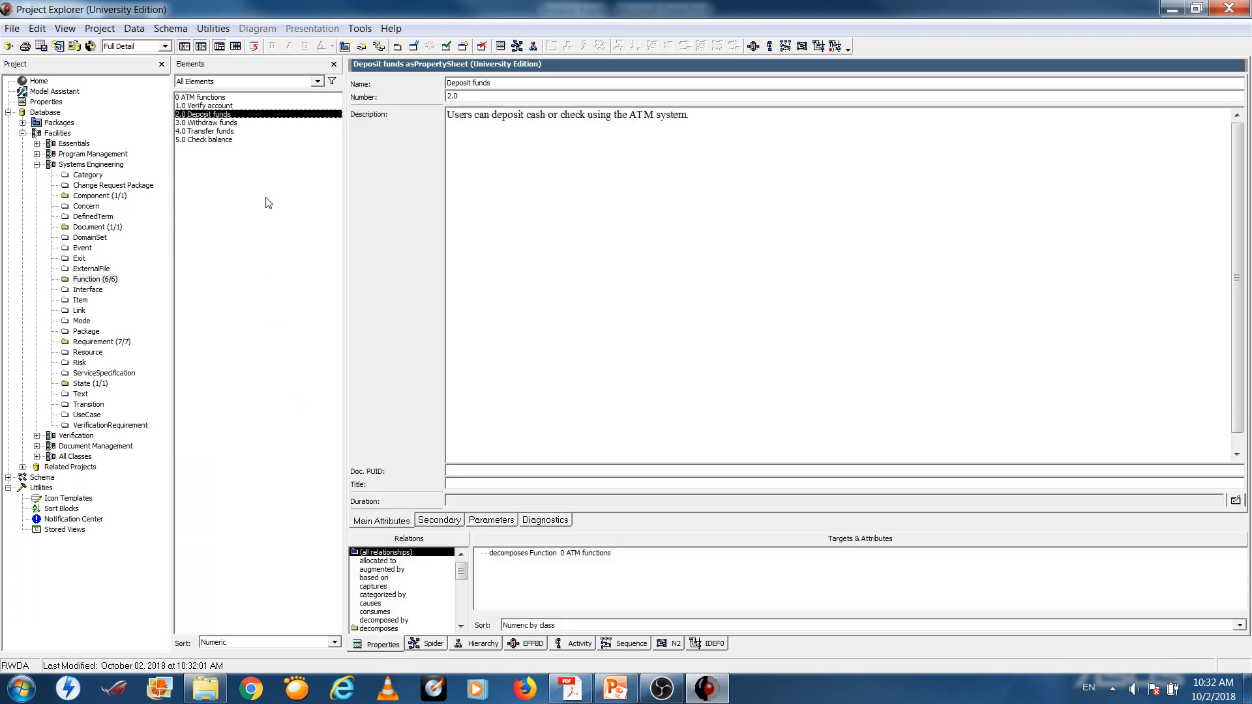
{"action": "right_click", "coordinate": [266, 202]}
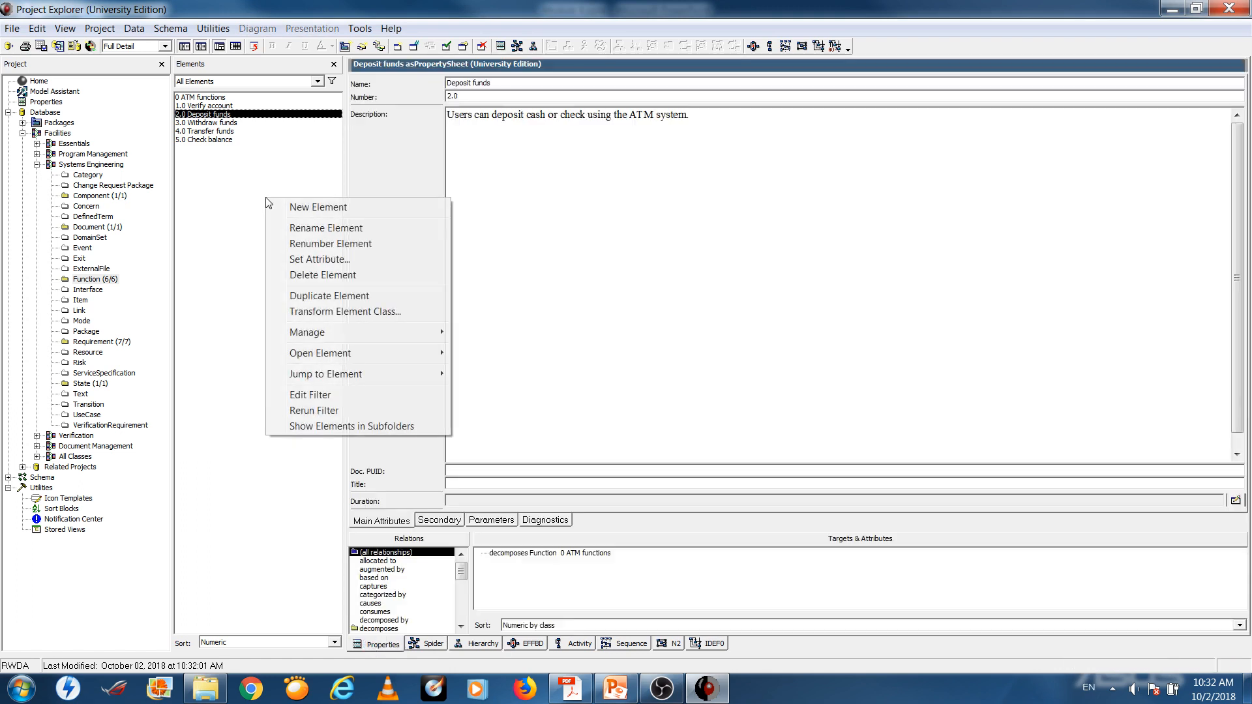
{"action": "left_click", "coordinate": [284, 206]}
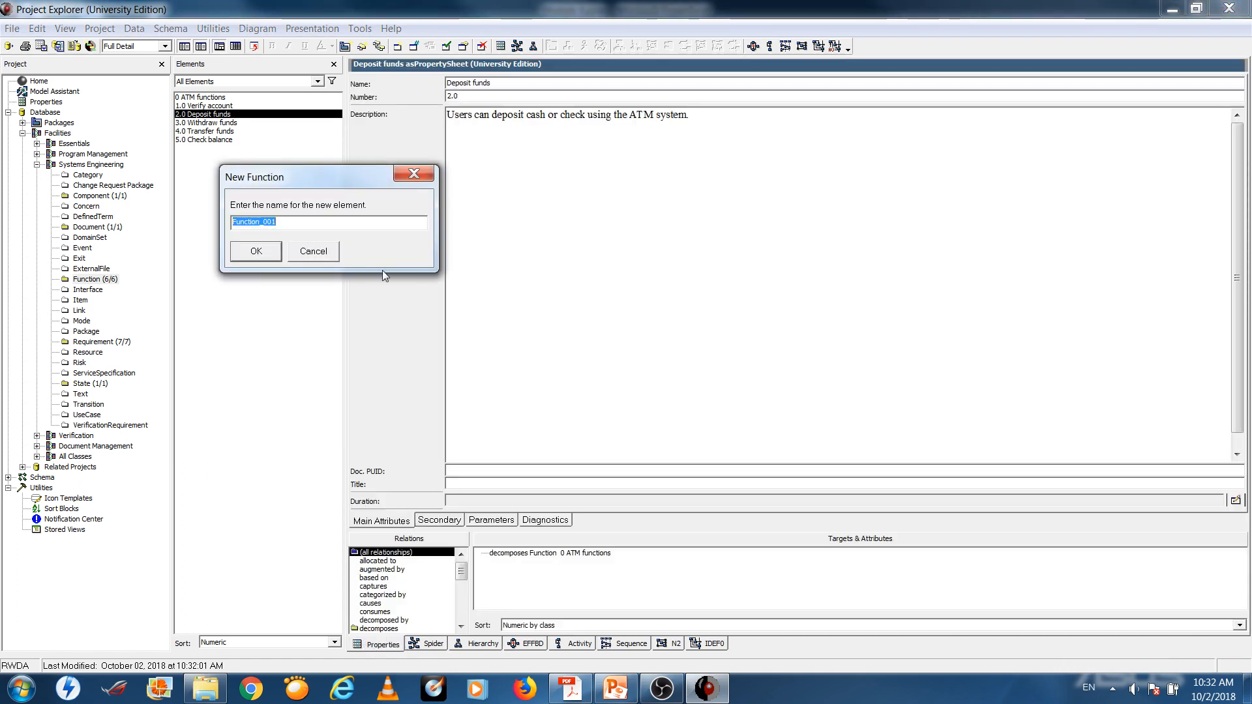
{"action": "type", "text": "Deposit"}
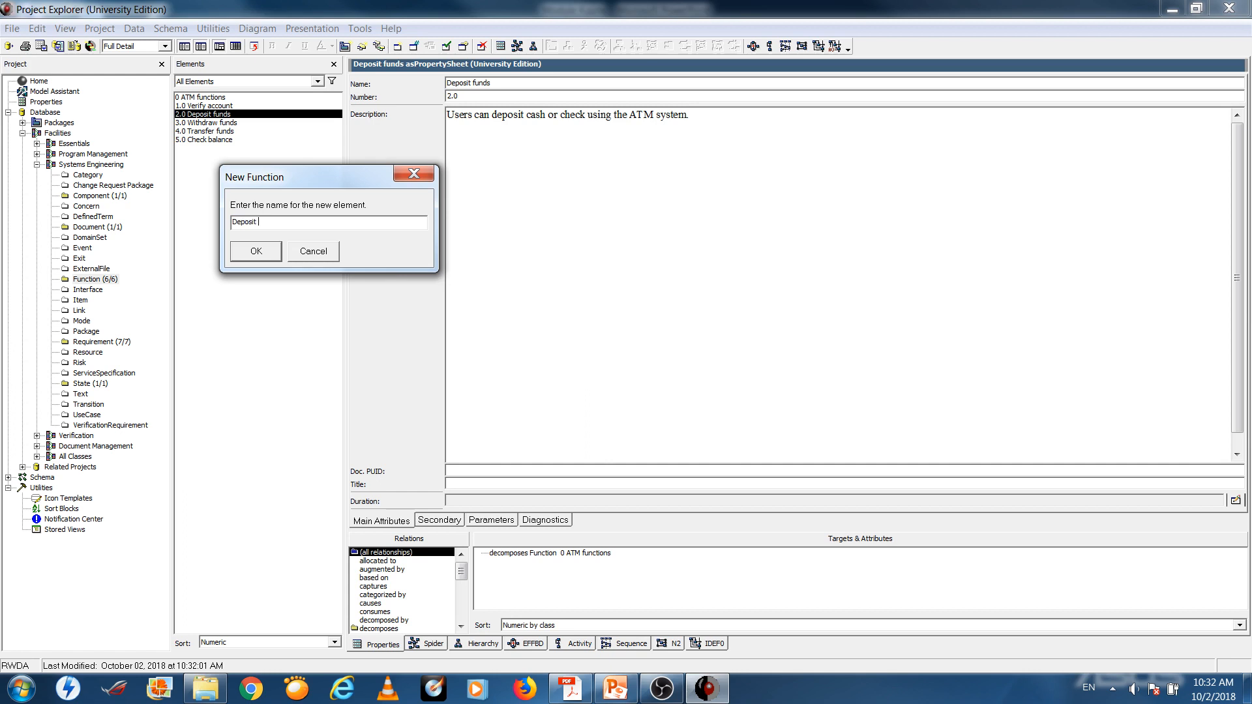
{"action": "type", "text": " cash"}
{"action": "key", "text": "Return"}
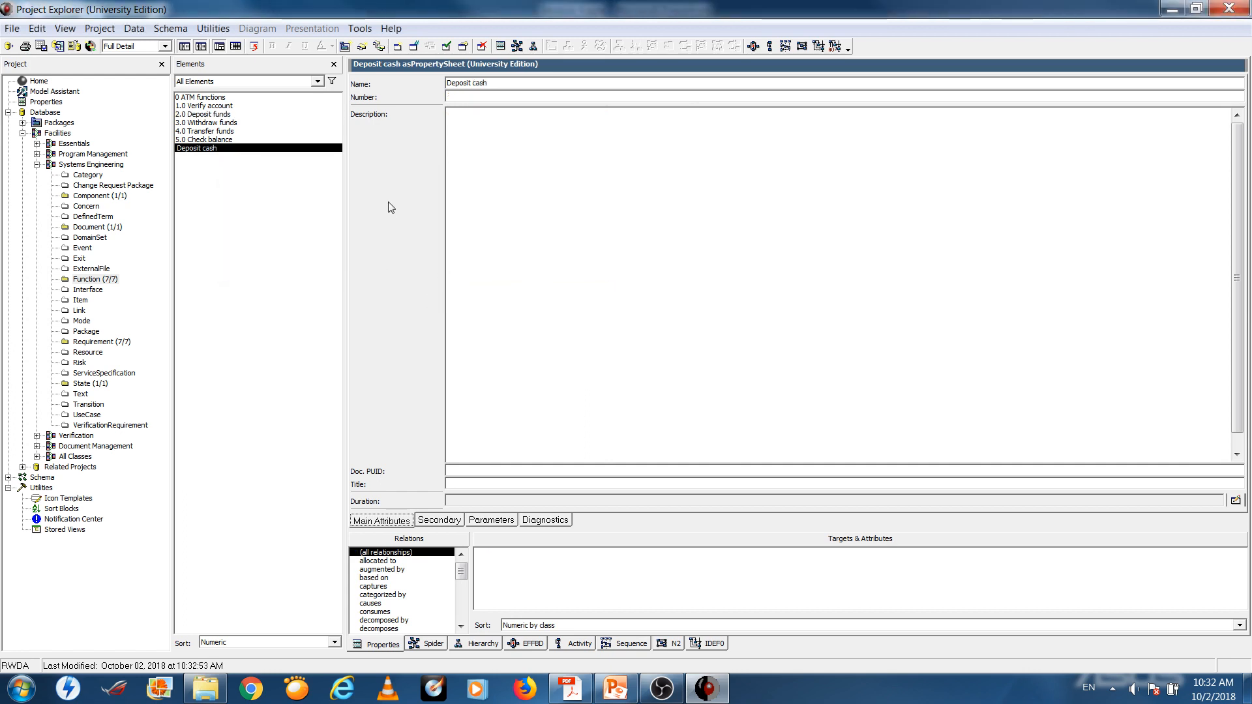
{"action": "left_click", "coordinate": [459, 99]}
{"action": "type", "text": "1.1"}
{"action": "left_click", "coordinate": [295, 290]}
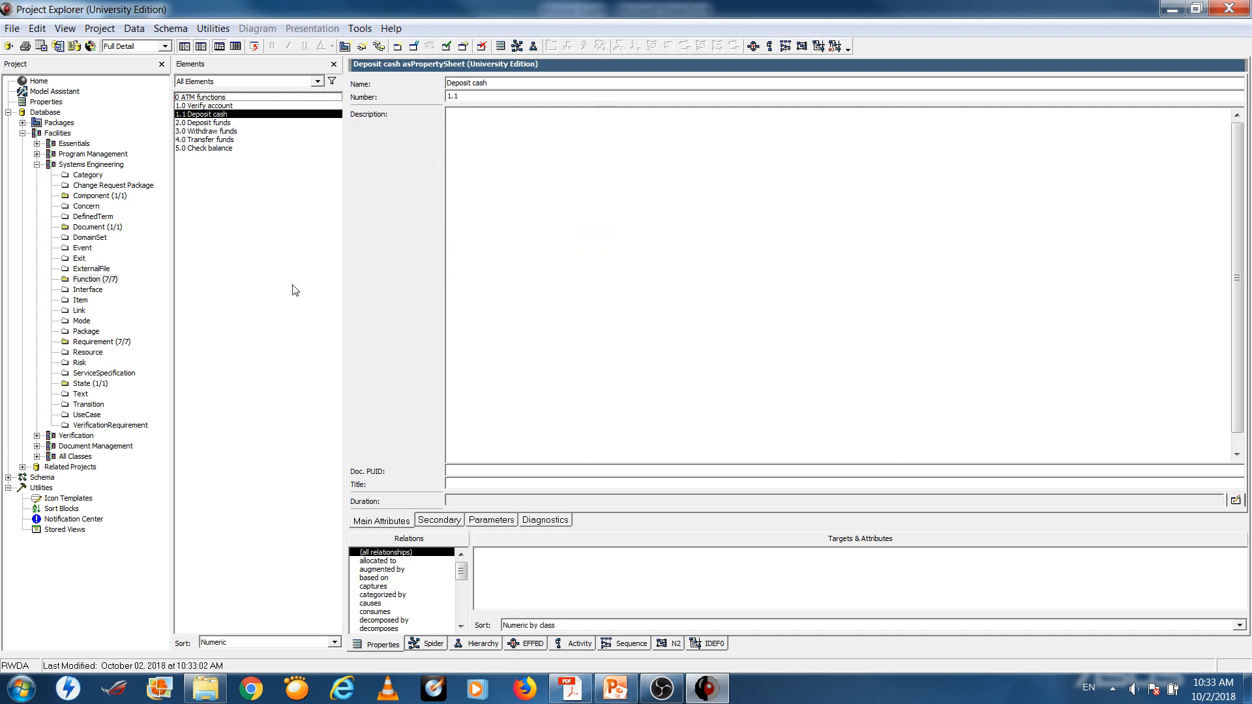
Add a new Function element named "Deposit checks" and number it 1.2.
{"action": "right_click", "coordinate": [243, 244]}
{"action": "left_click", "coordinate": [270, 256]}
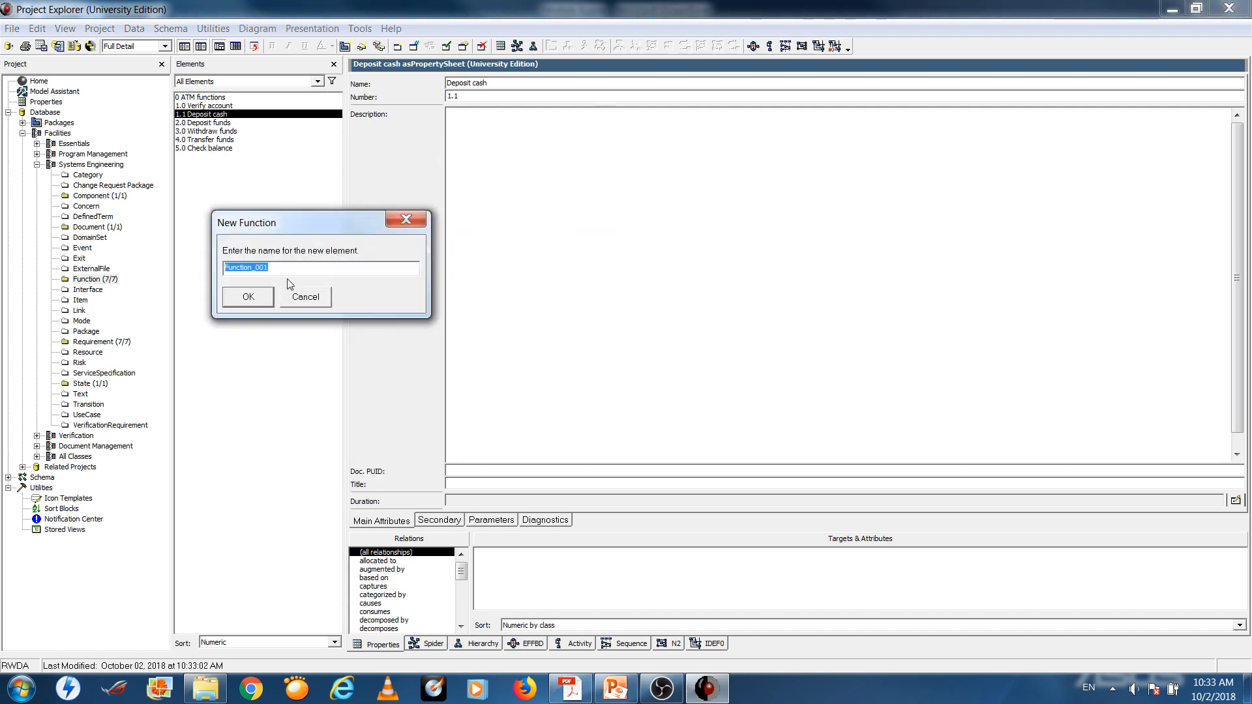
{"action": "type", "text": "Deposit checks"}
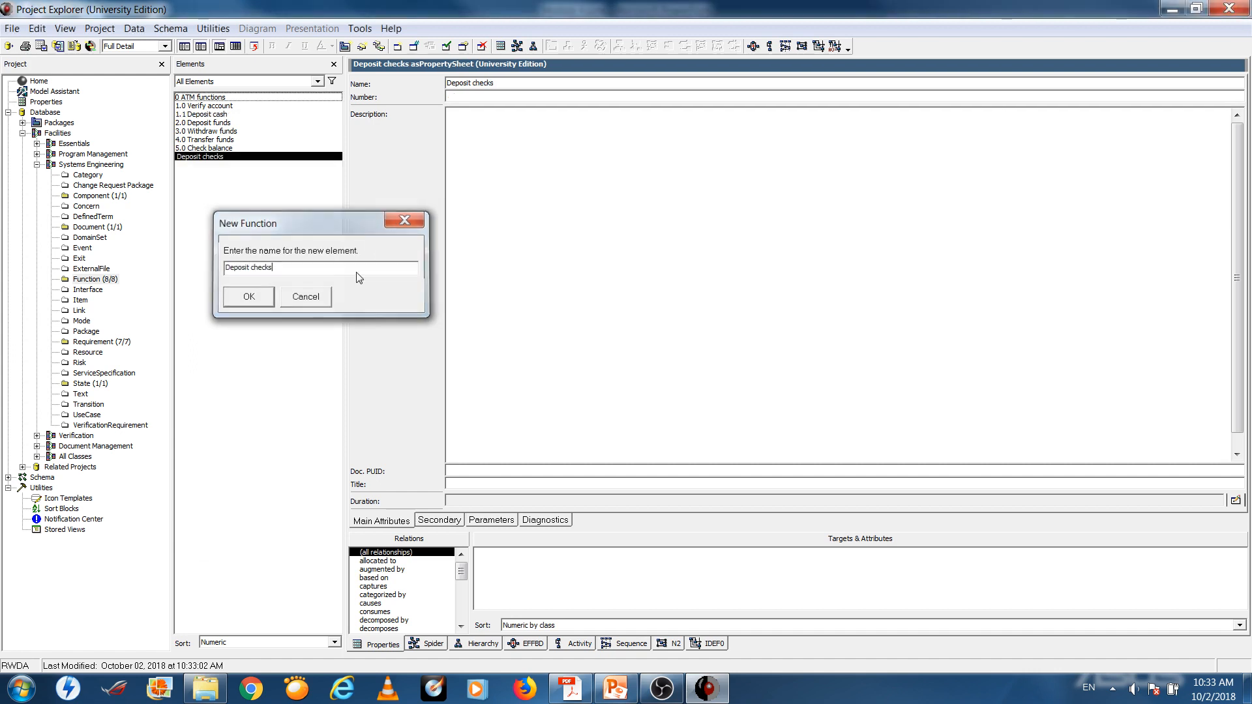
{"action": "key", "text": "Return"}
{"action": "left_click", "coordinate": [467, 96]}
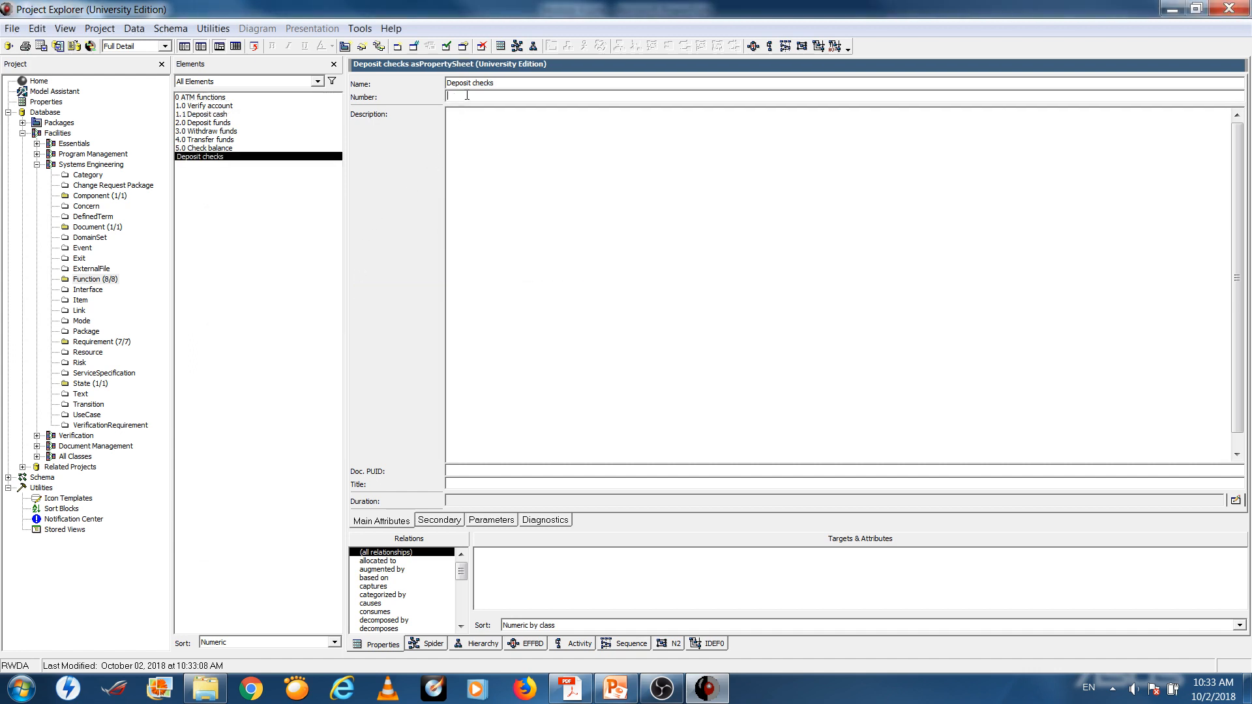
{"action": "type", "text": "1.2"}
{"action": "left_click", "coordinate": [225, 149]}
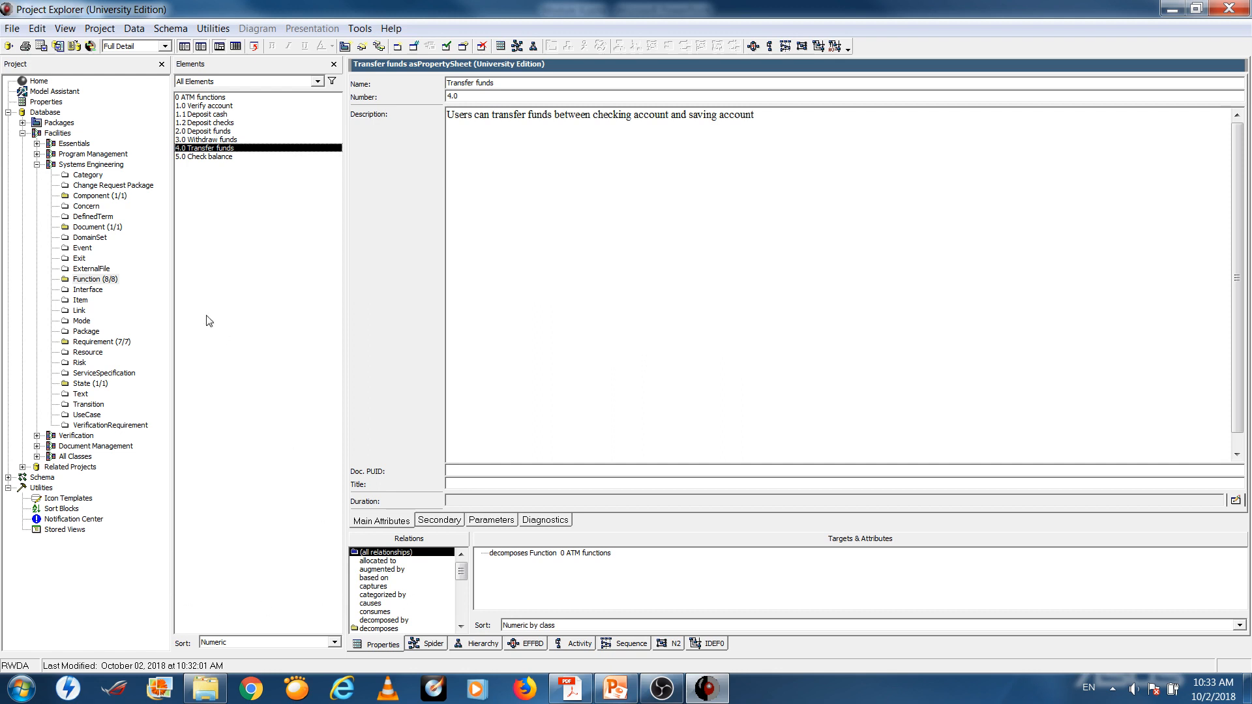
Decompose the Verify account function into Deposit cash and Deposit checks.
{"action": "left_click", "coordinate": [205, 107]}
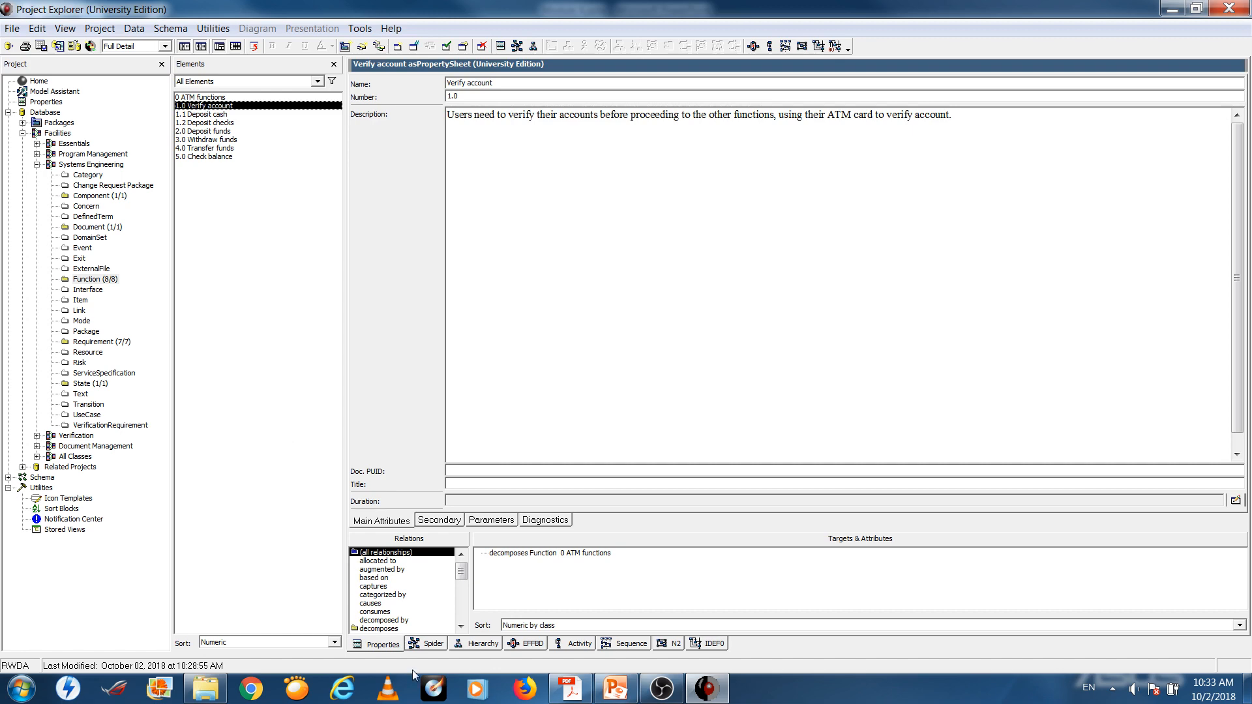
{"action": "double_click", "coordinate": [382, 621]}
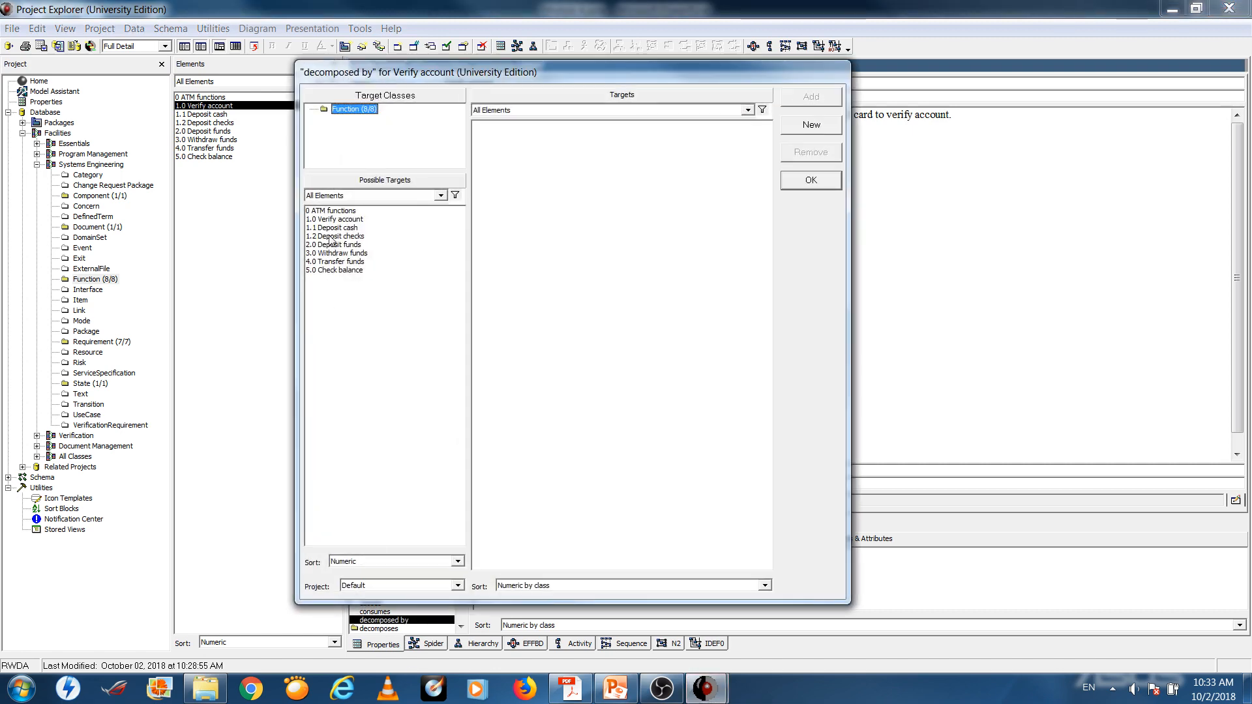
{"action": "left_click", "coordinate": [329, 227]}
{"action": "left_click", "coordinate": [331, 236], "text": "shift"}
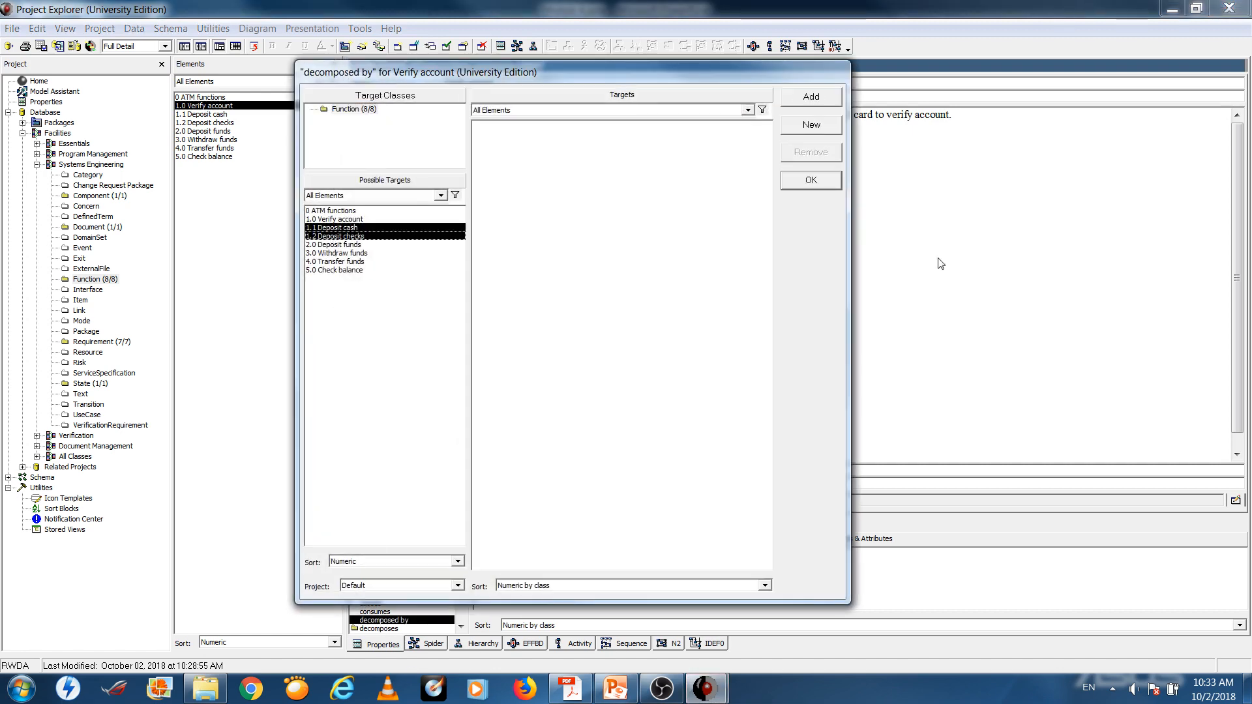
{"action": "left_click", "coordinate": [820, 98]}
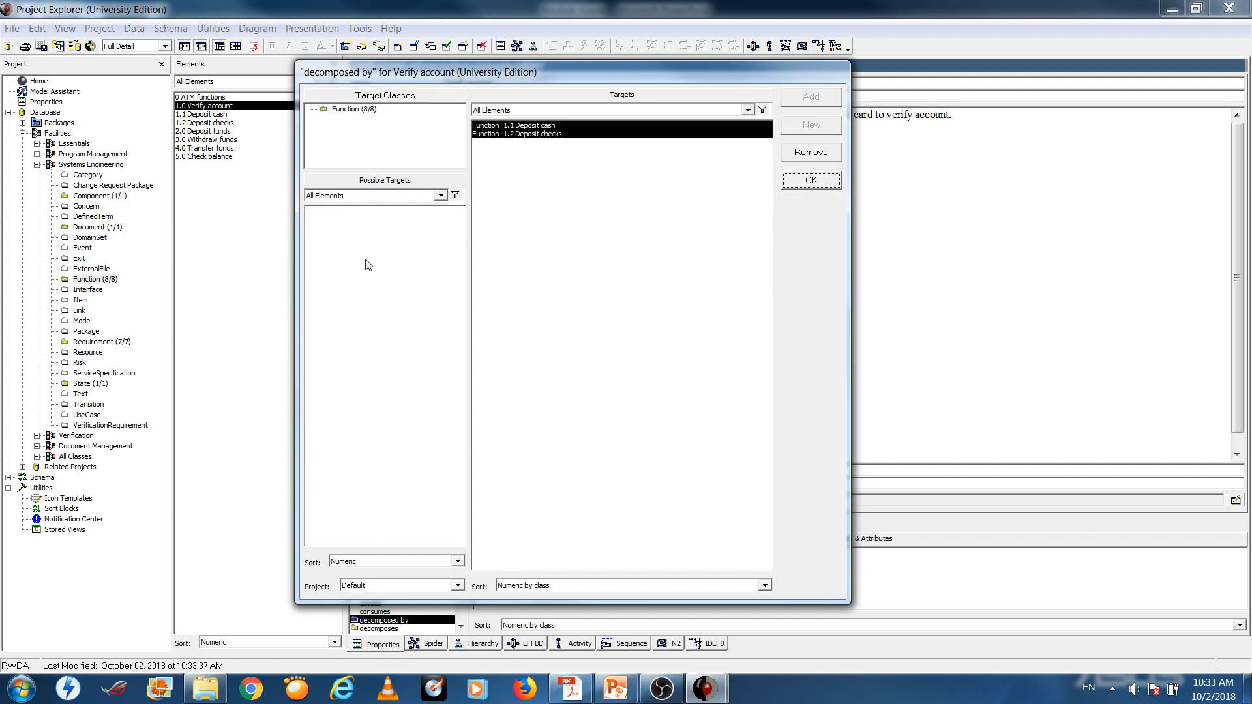
{"action": "left_click", "coordinate": [828, 177]}
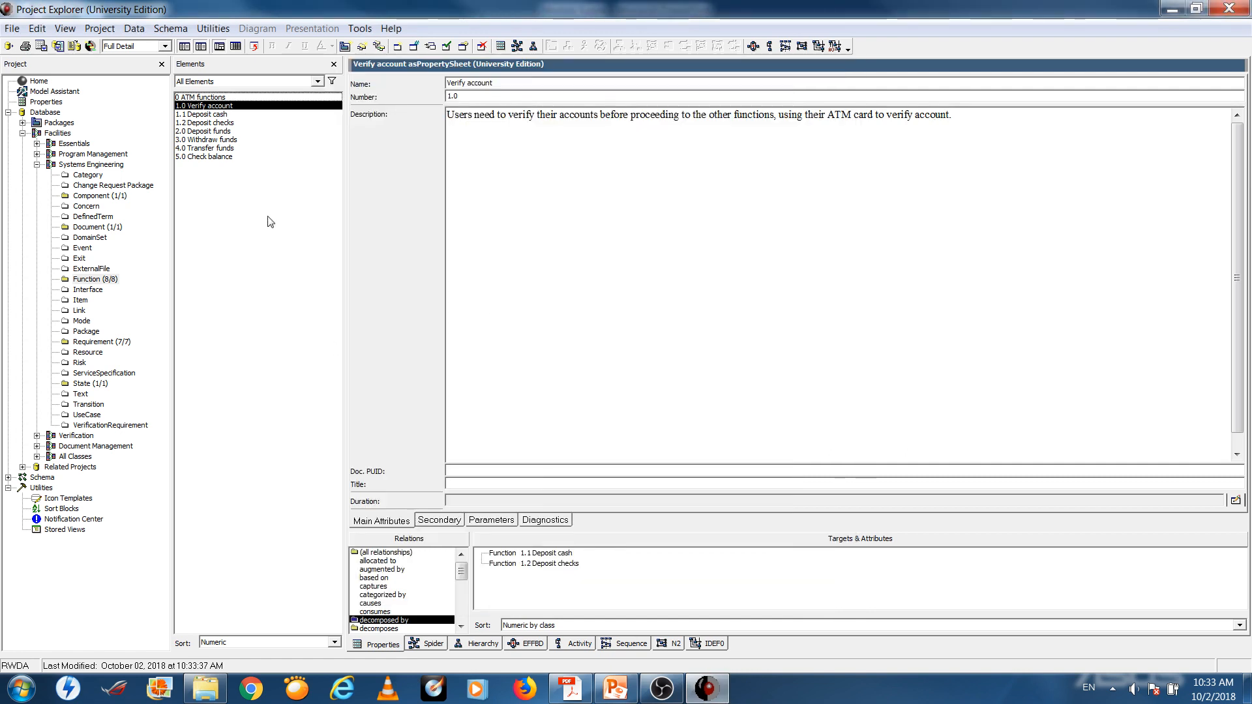
Examine the hierarchy diagrams of ATM functions and Verify account.
{"action": "left_click", "coordinate": [193, 98]}
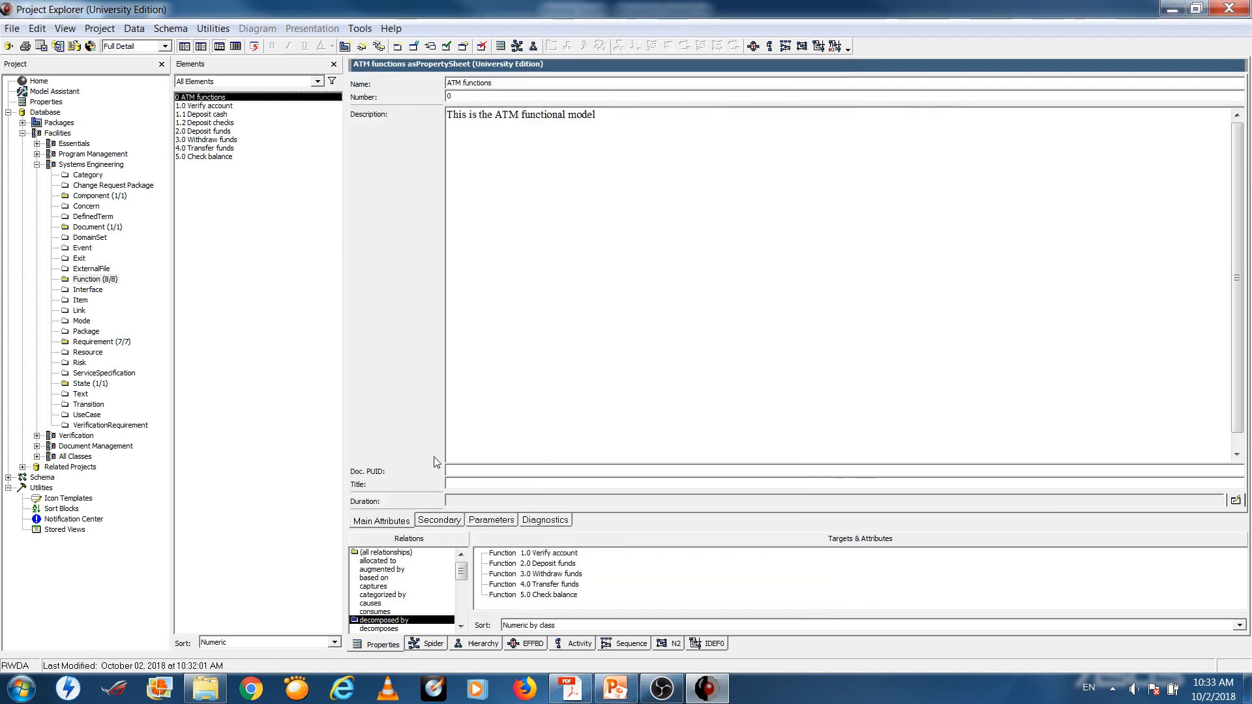
{"action": "left_click", "coordinate": [476, 644]}
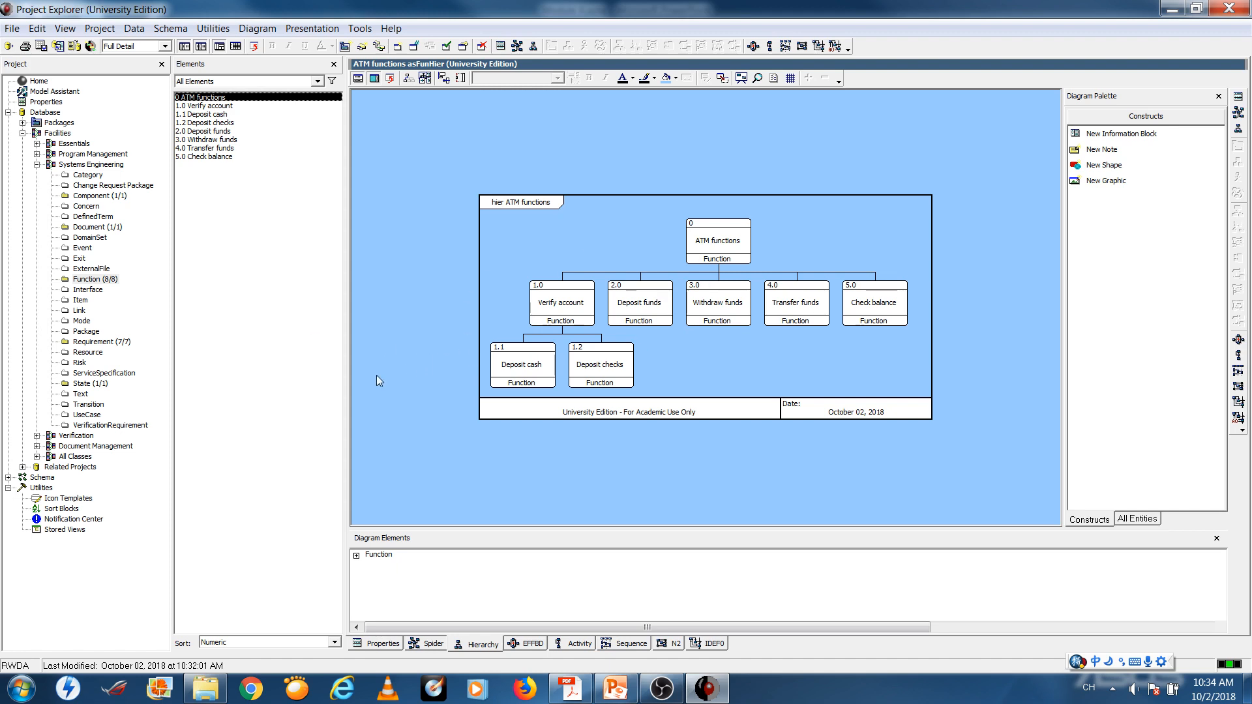
{"action": "left_click", "coordinate": [199, 106]}
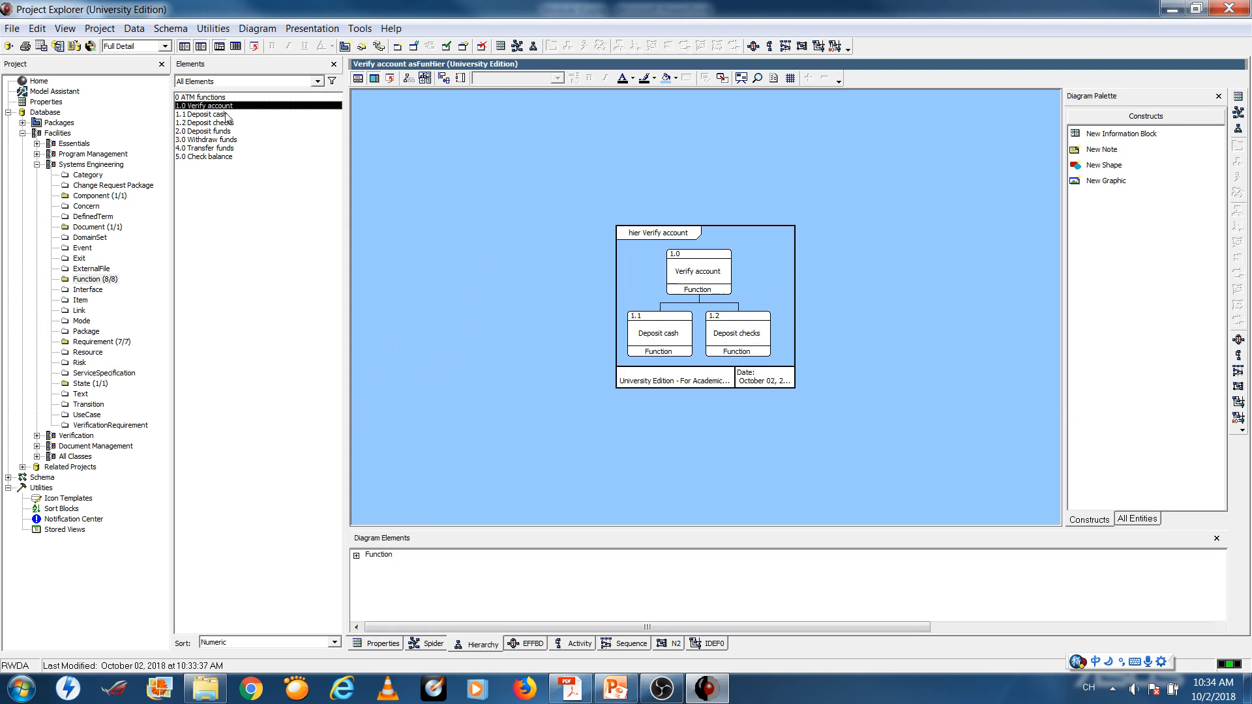
Add the 1.0 Deposit Requirement as the "based on" target of the Verify account function.
{"action": "left_click", "coordinate": [380, 644]}
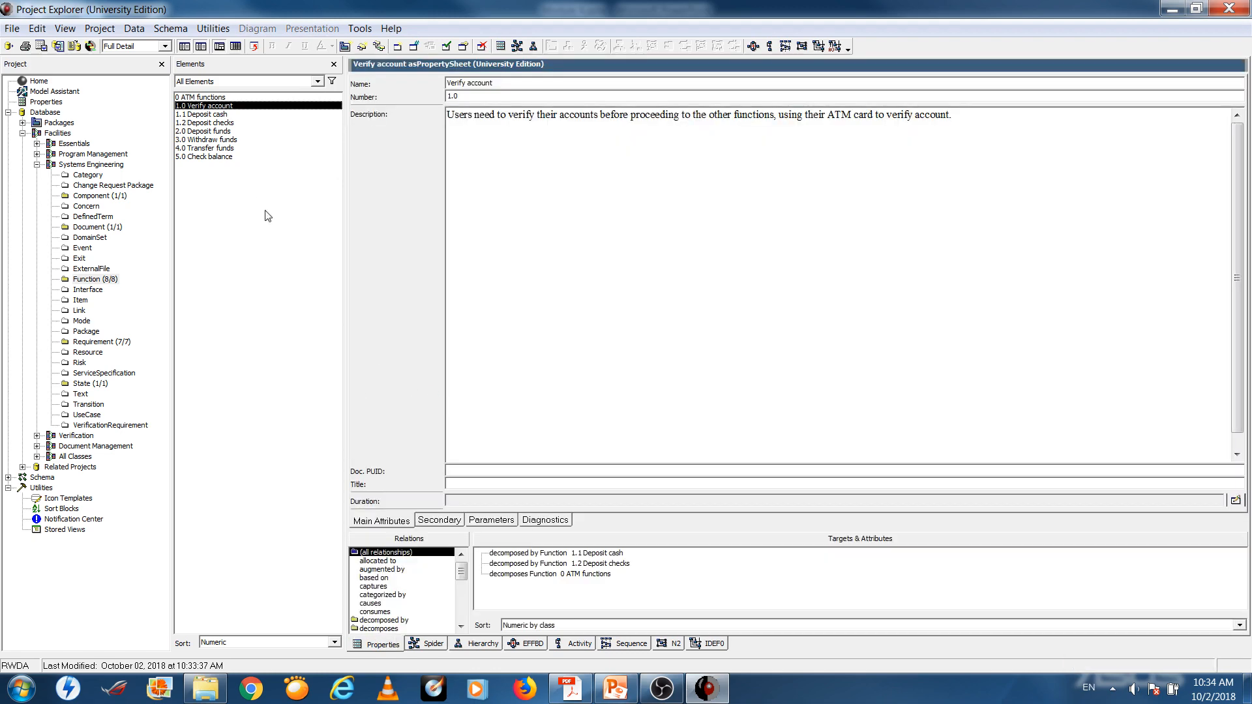
{"action": "double_click", "coordinate": [374, 578]}
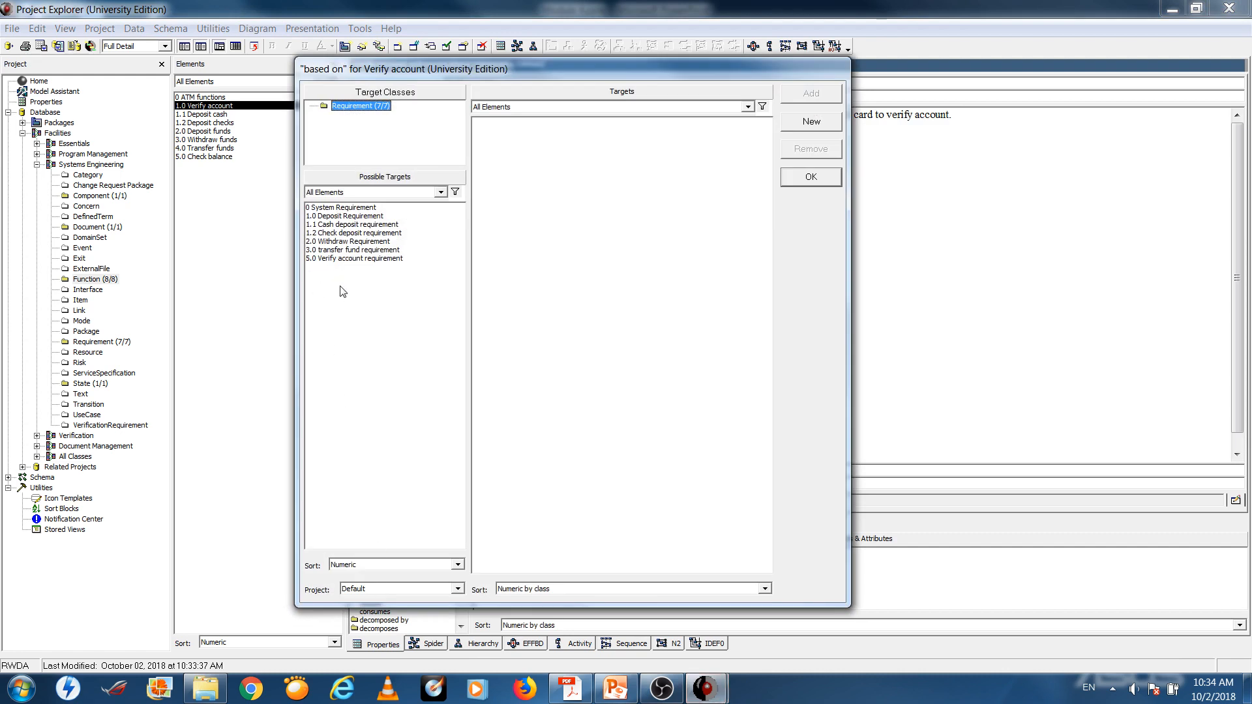
{"action": "left_click", "coordinate": [331, 217]}
{"action": "left_click", "coordinate": [815, 93]}
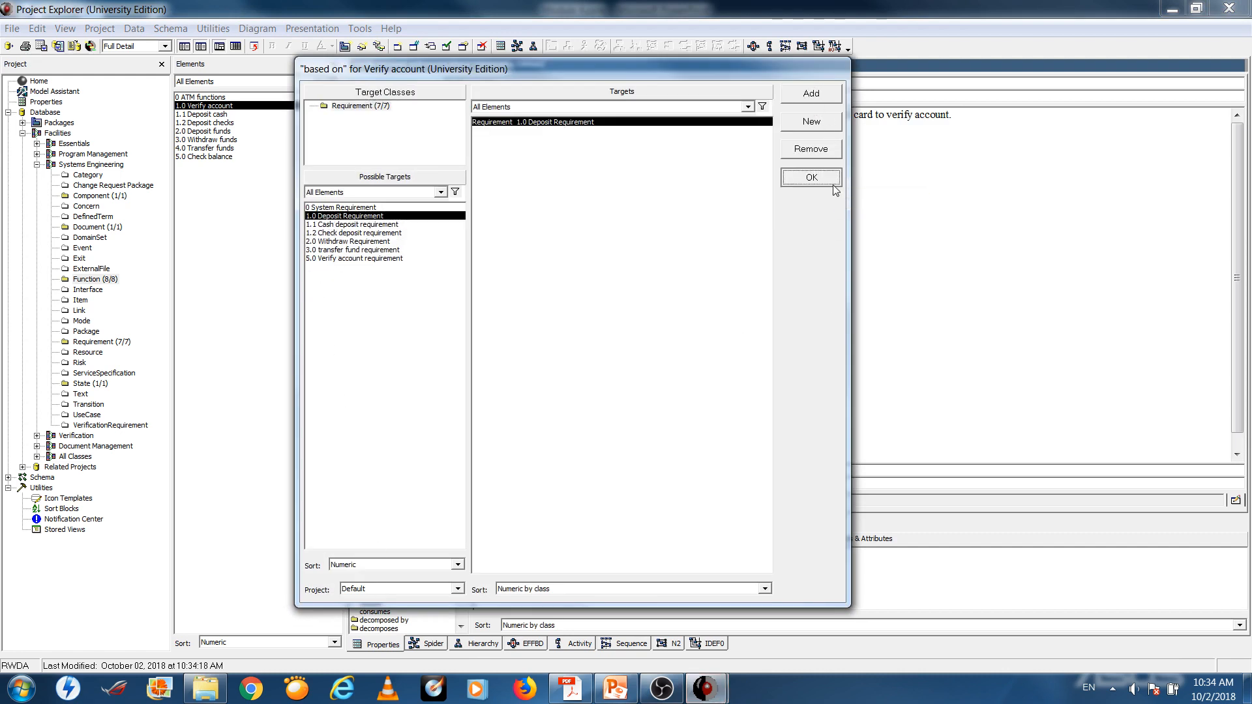
{"action": "left_click", "coordinate": [811, 177]}
Remove the 1.0 Deposit Requirement from the "based on" targets of the Verify account function.
{"action": "left_click", "coordinate": [206, 133]}
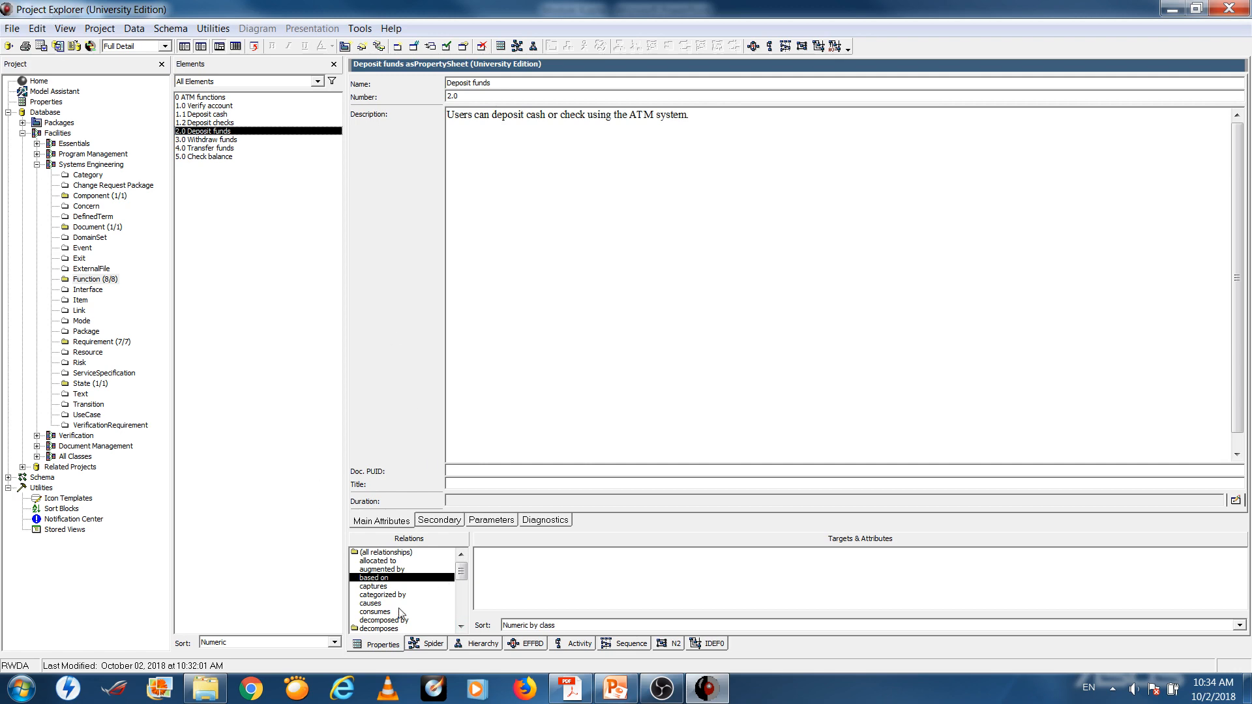
{"action": "left_click", "coordinate": [213, 105]}
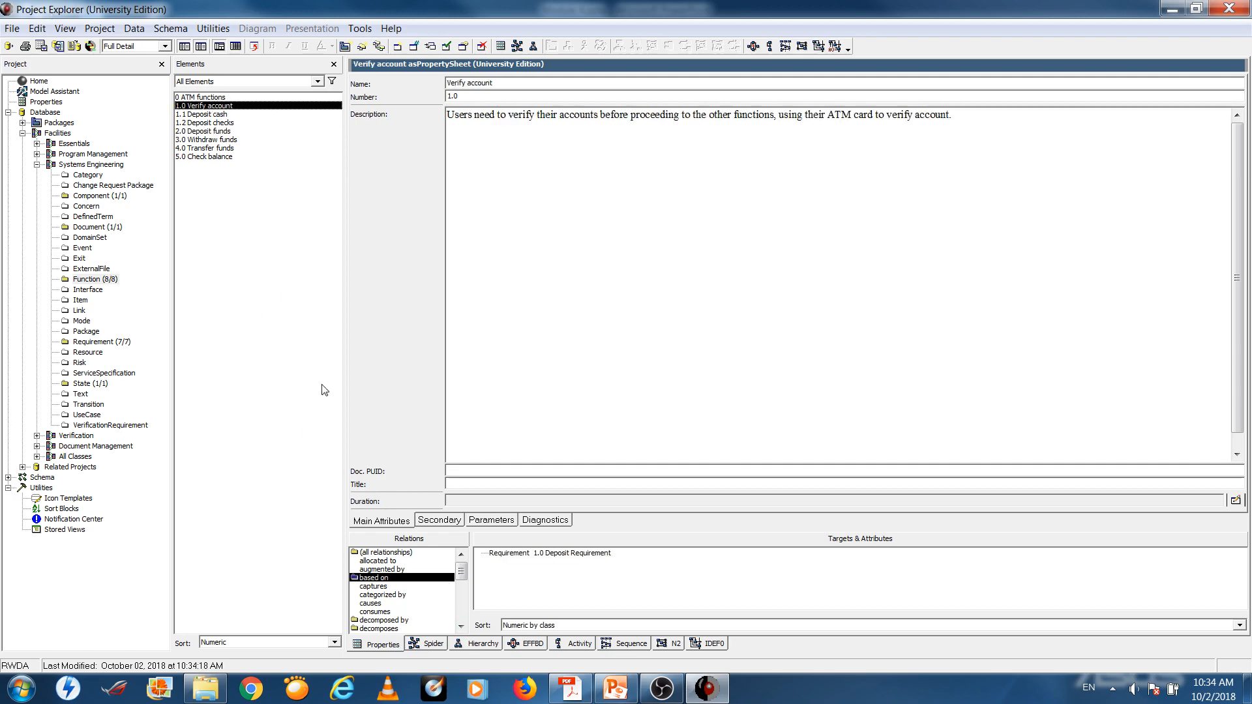
{"action": "double_click", "coordinate": [374, 578]}
{"action": "left_click", "coordinate": [535, 119]}
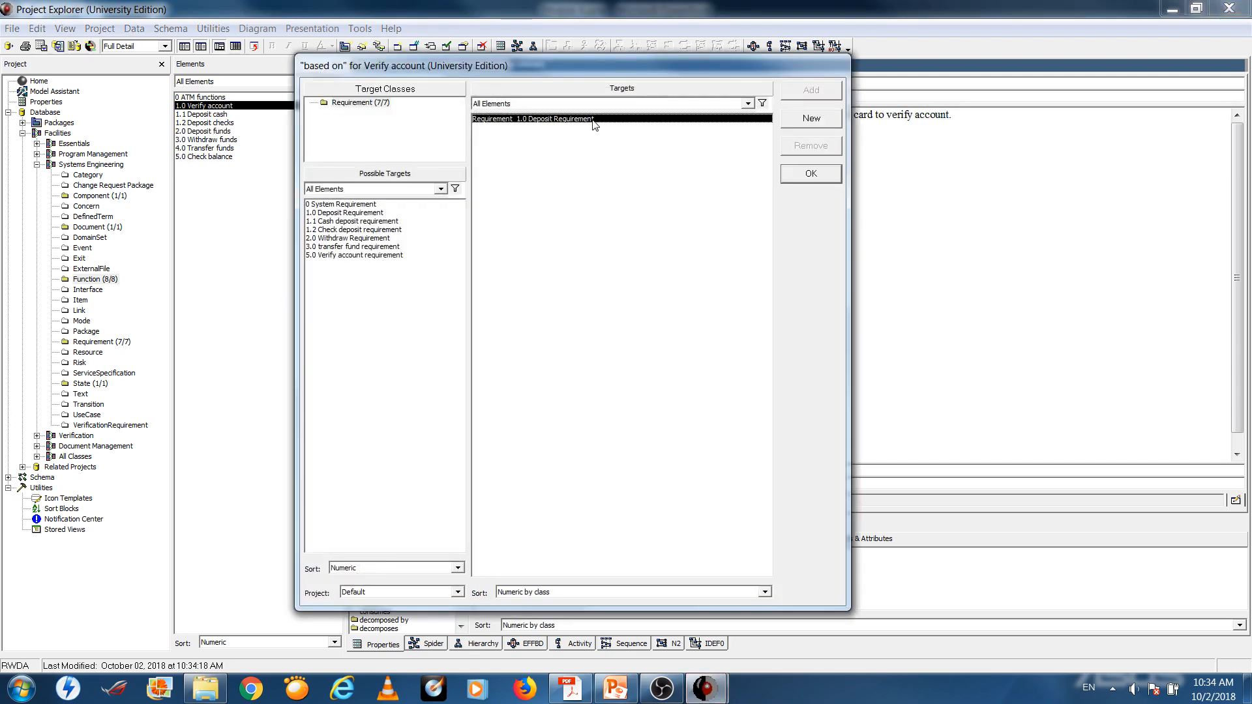
{"action": "left_click", "coordinate": [810, 146]}
{"action": "left_click", "coordinate": [820, 179]}
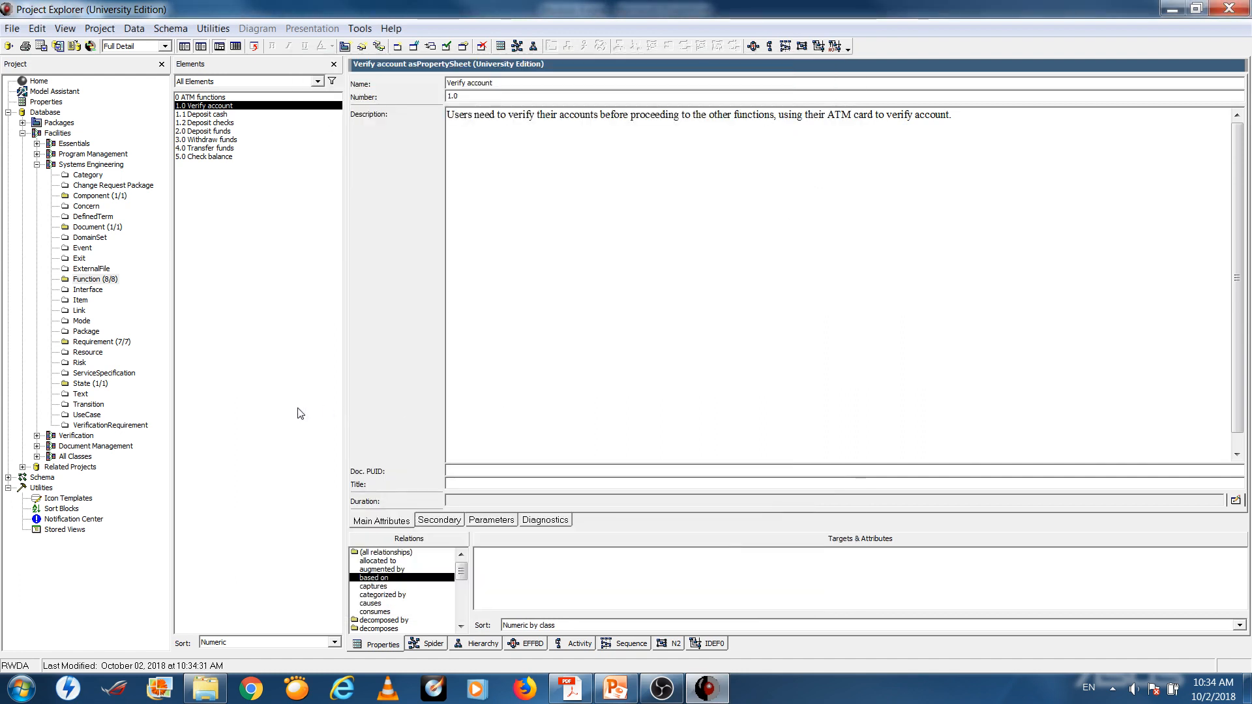
Add the 1.0 Deposit Requirement as the "based on" target of the Deposit cash function.
{"action": "left_click", "coordinate": [197, 115]}
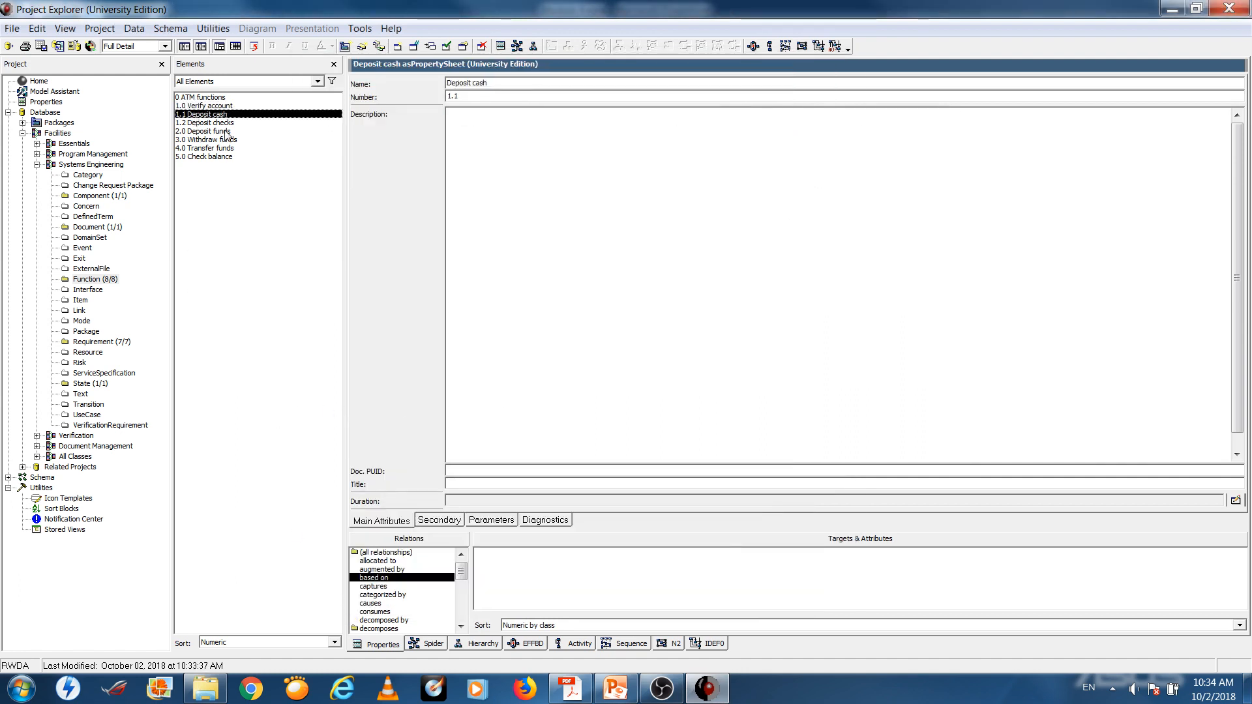
{"action": "double_click", "coordinate": [373, 577]}
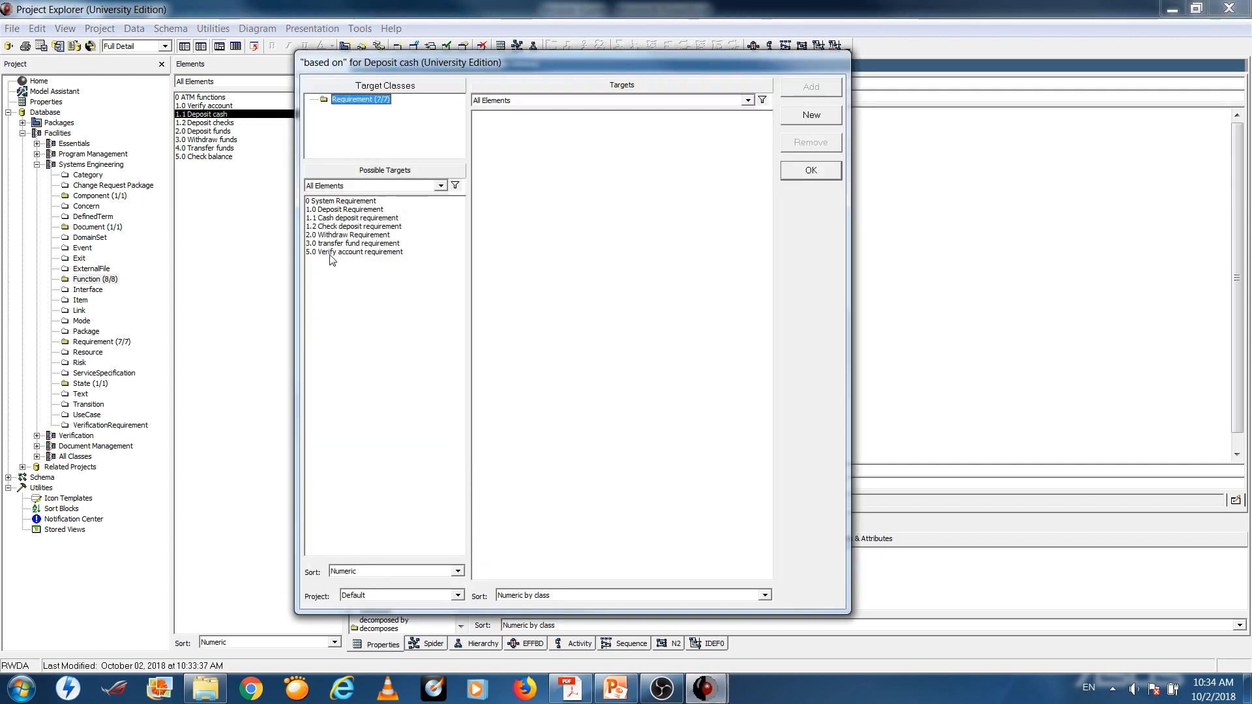
{"action": "left_click", "coordinate": [332, 209]}
{"action": "left_click", "coordinate": [811, 86]}
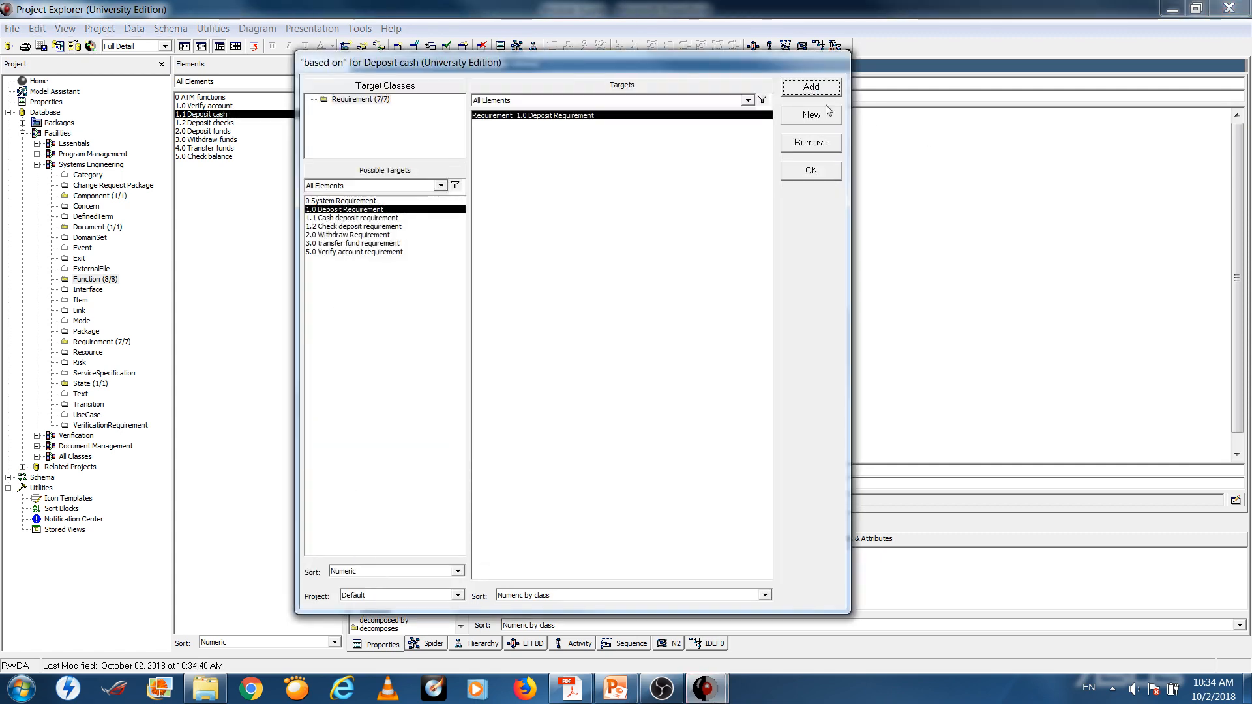
{"action": "left_click", "coordinate": [811, 170]}
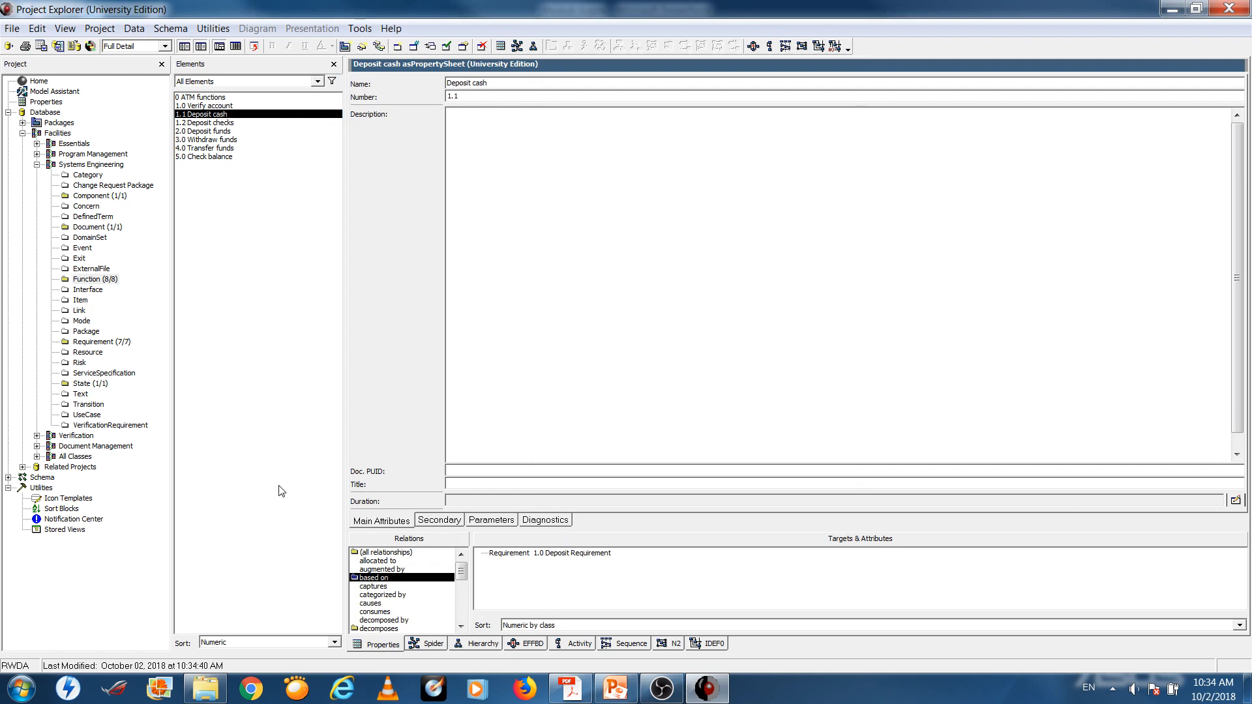
Add the 2.0 Withdraw Requirement as the "based on" target of the Withdraw funds function.
{"action": "left_click", "coordinate": [194, 134]}
{"action": "left_click", "coordinate": [196, 140]}
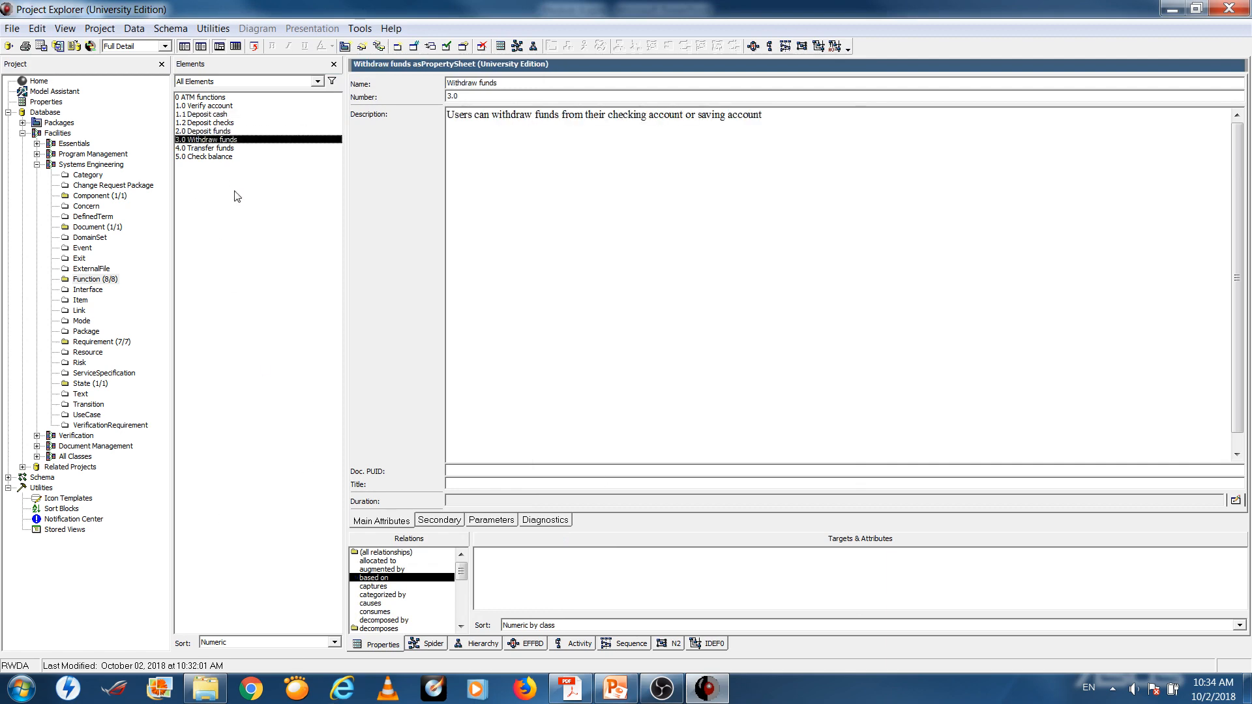
{"action": "double_click", "coordinate": [378, 578]}
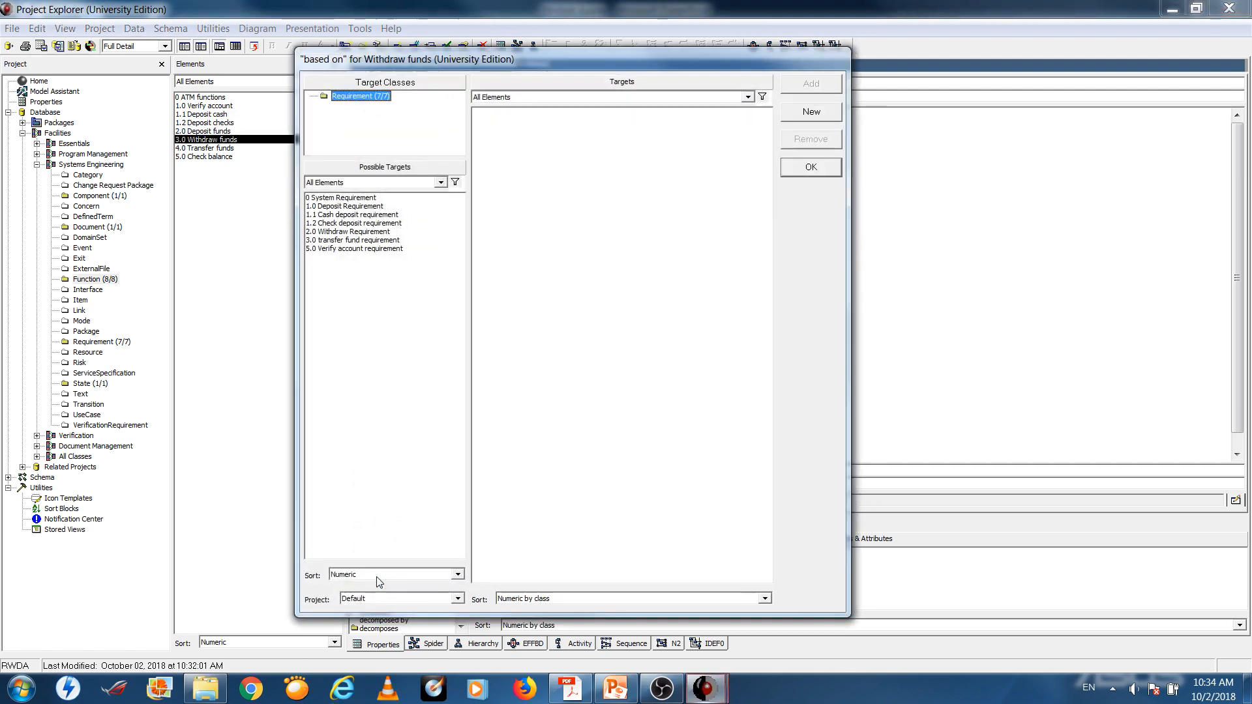
{"action": "double_click", "coordinate": [352, 233]}
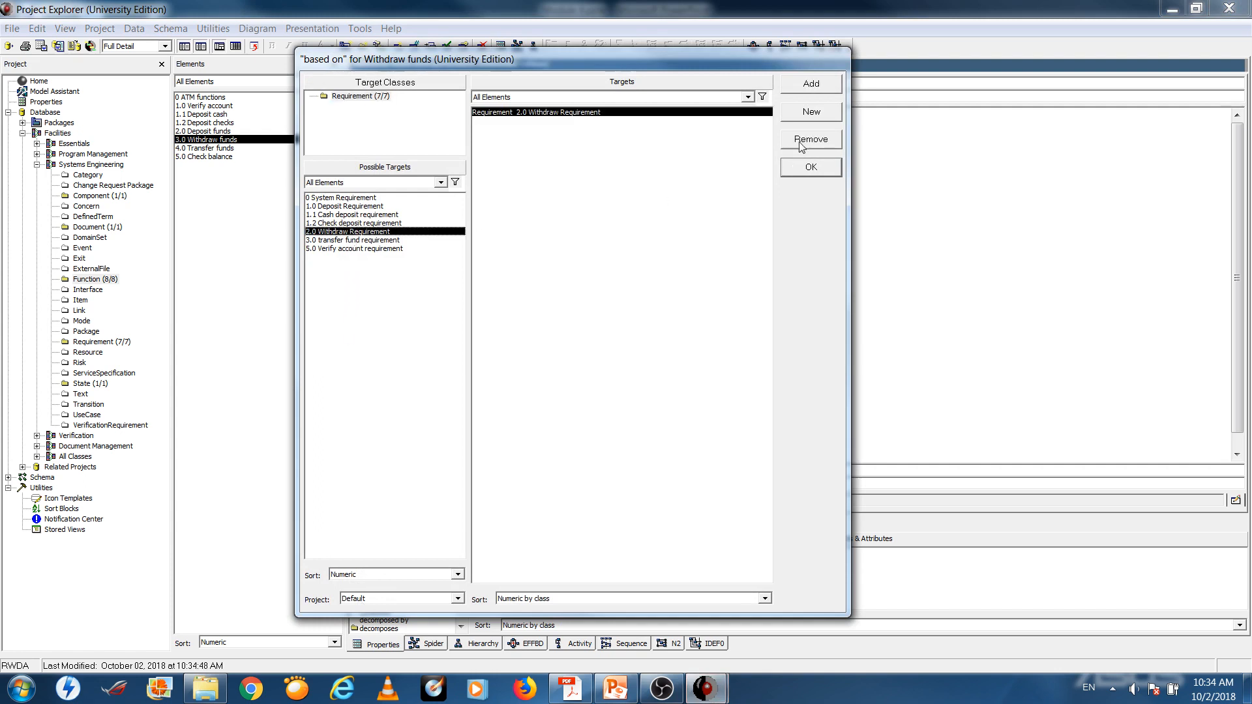
{"action": "left_click", "coordinate": [797, 167]}
Add the 3.0 transfer fund requirement as the "based on" target of the Transfer funds function.
{"action": "left_click", "coordinate": [212, 148]}
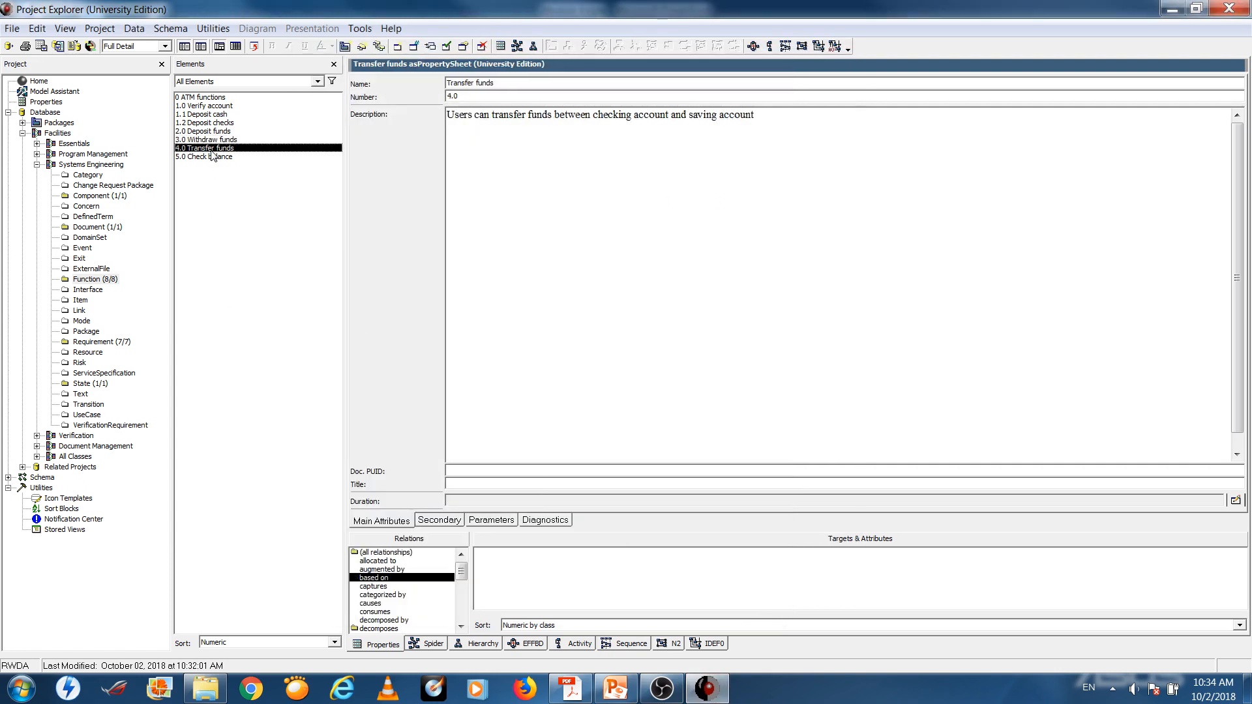
{"action": "double_click", "coordinate": [378, 578]}
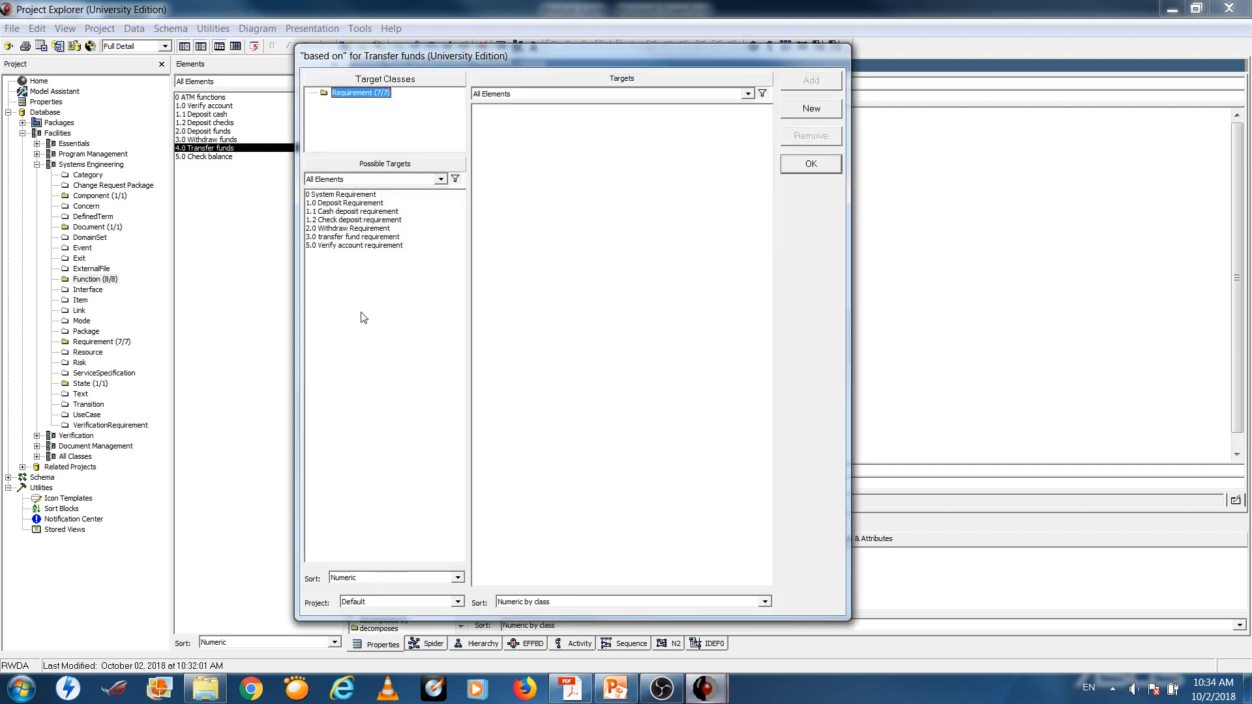
{"action": "double_click", "coordinate": [353, 236]}
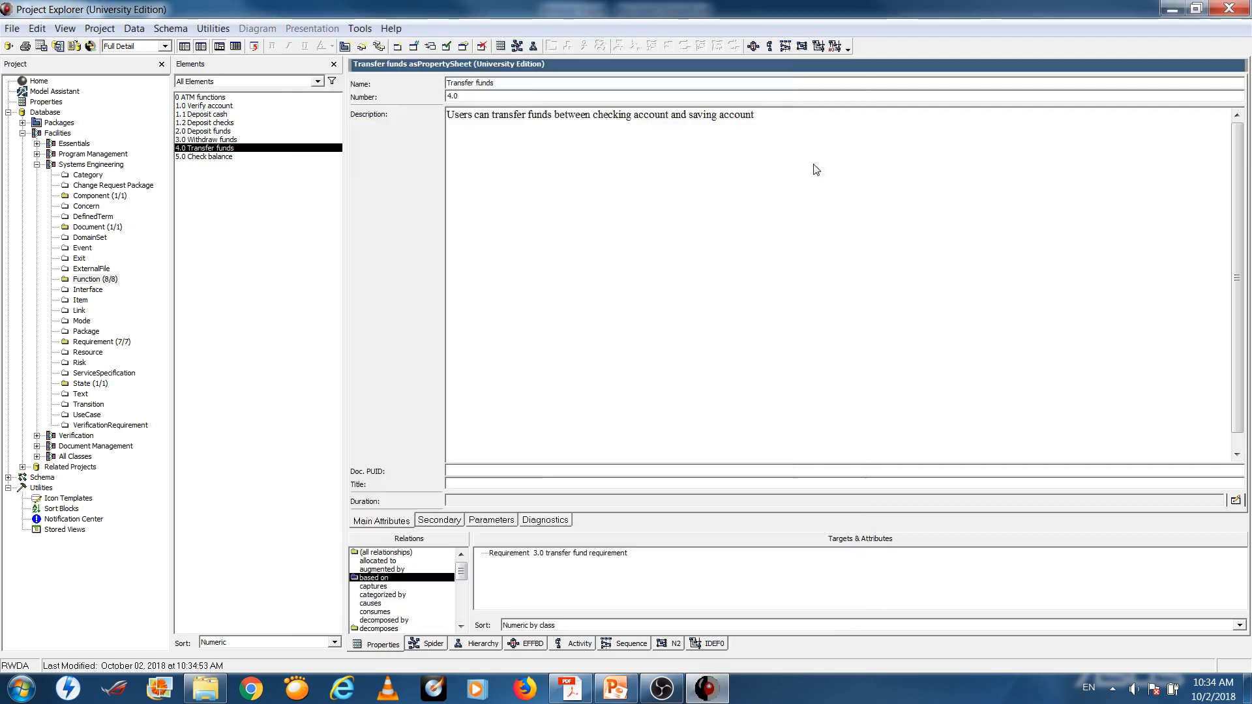
{"action": "left_click", "coordinate": [810, 163]}
{"action": "double_click", "coordinate": [215, 157]}
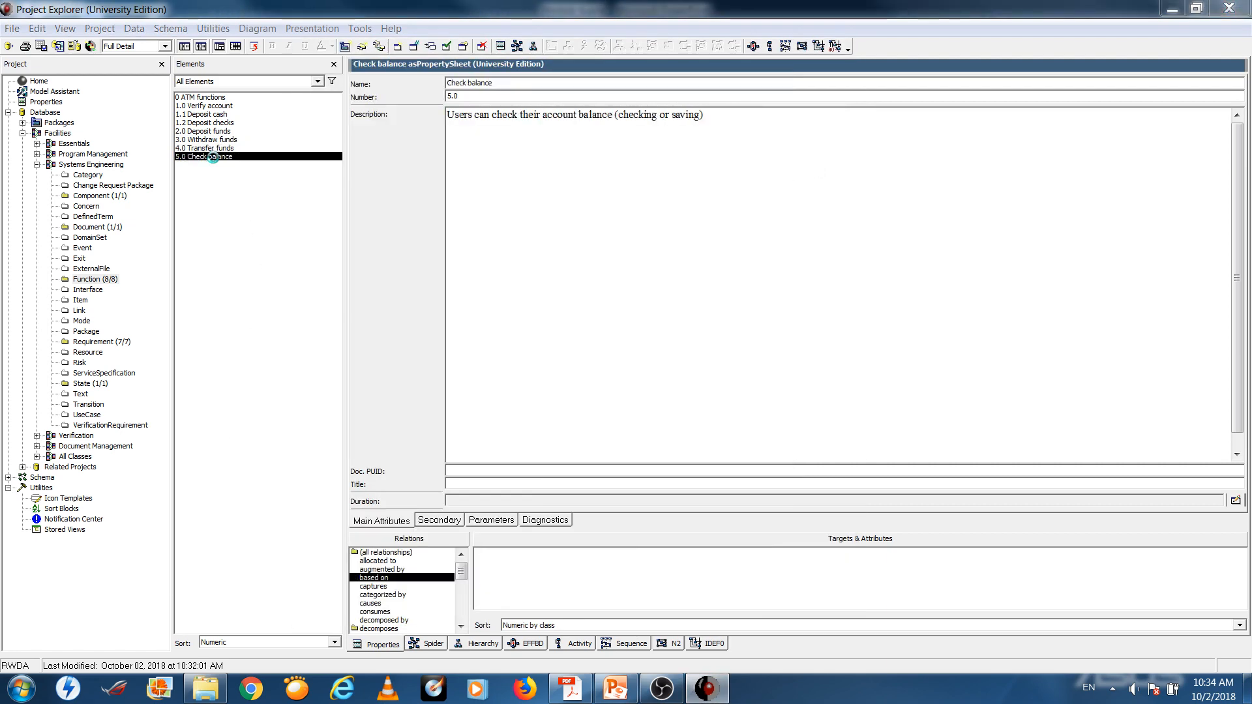
{"action": "left_click", "coordinate": [430, 107]}
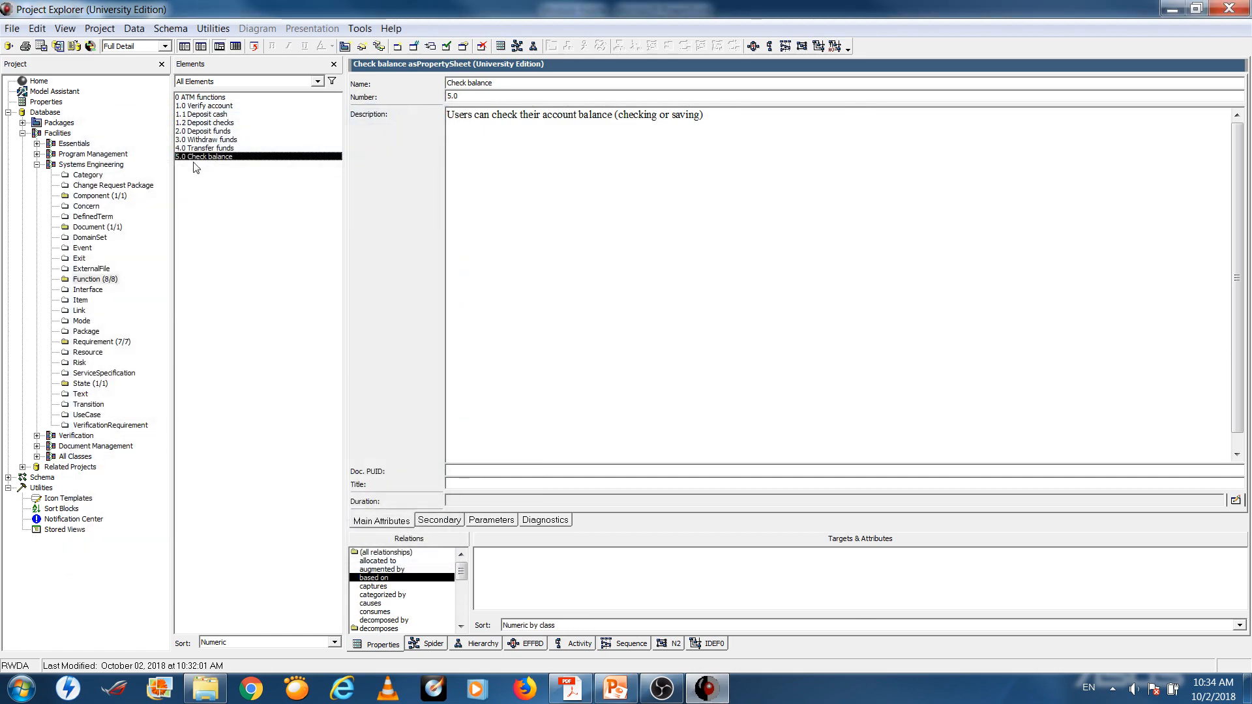
{"action": "double_click", "coordinate": [394, 577]}
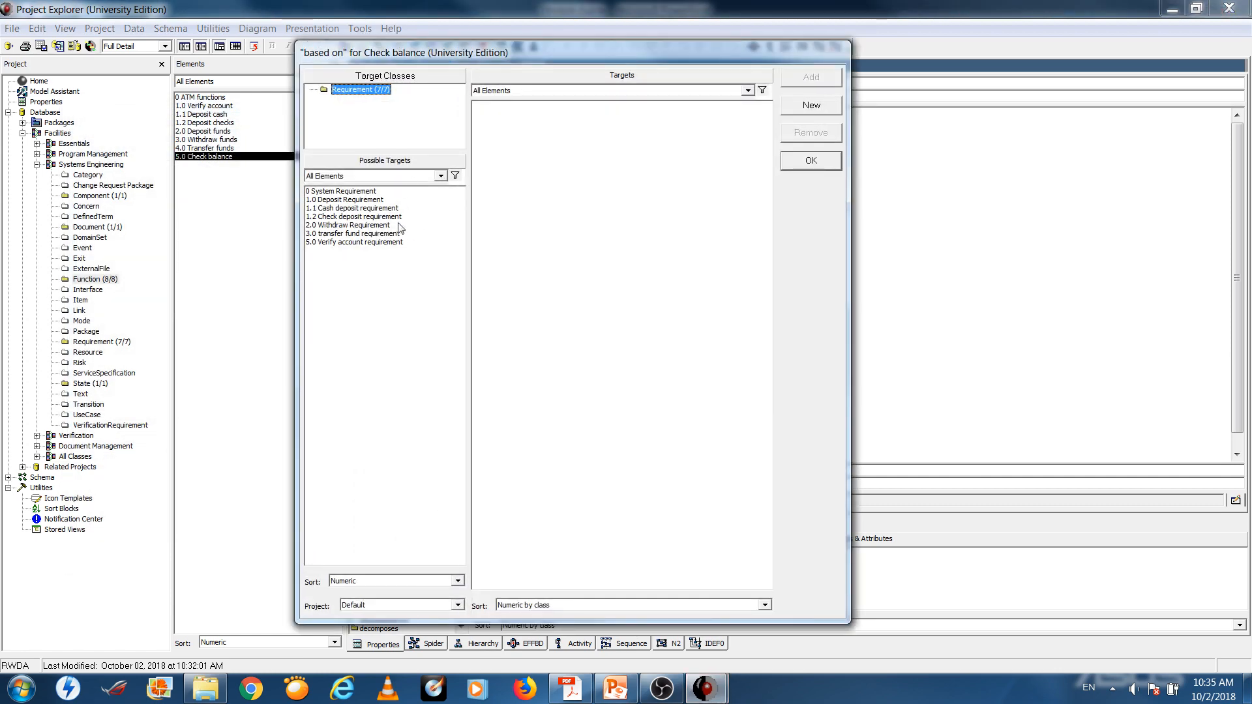
{"action": "left_click", "coordinate": [838, 166]}
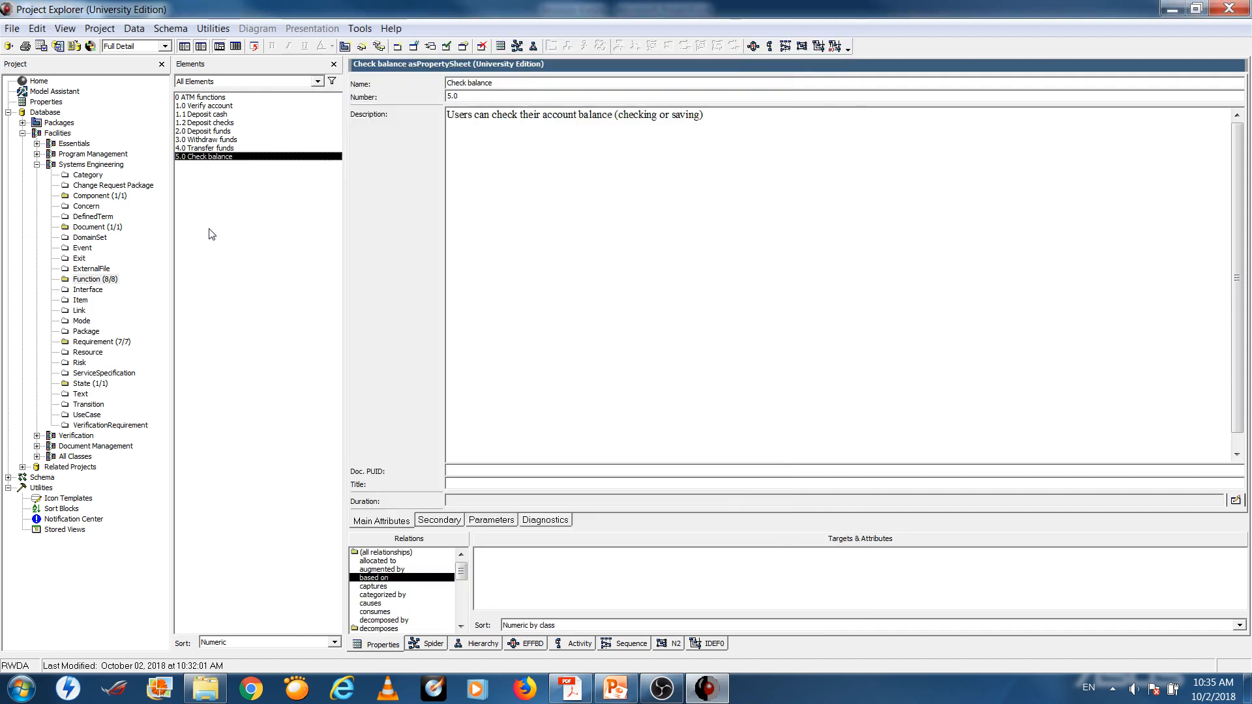
Examine the hierarchy diagram of the 0 System Requirement, including the functions traced to its requirements.
{"action": "left_click", "coordinate": [97, 342]}
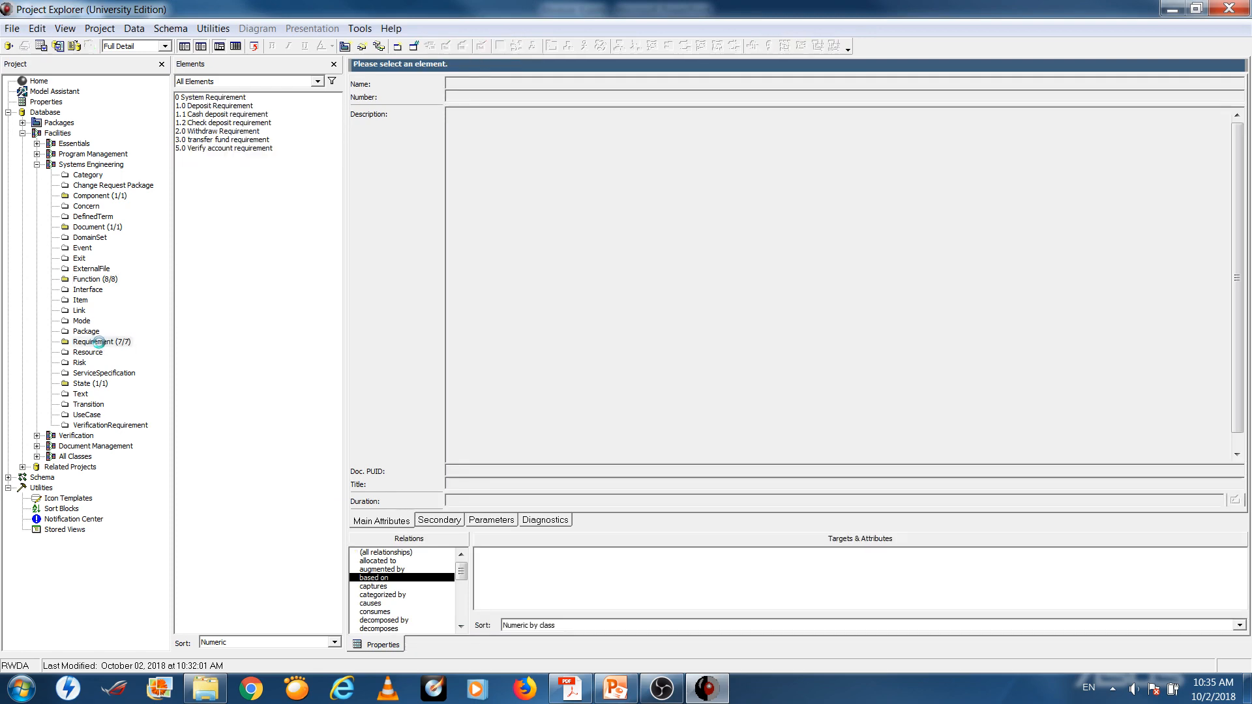
{"action": "left_click", "coordinate": [190, 98]}
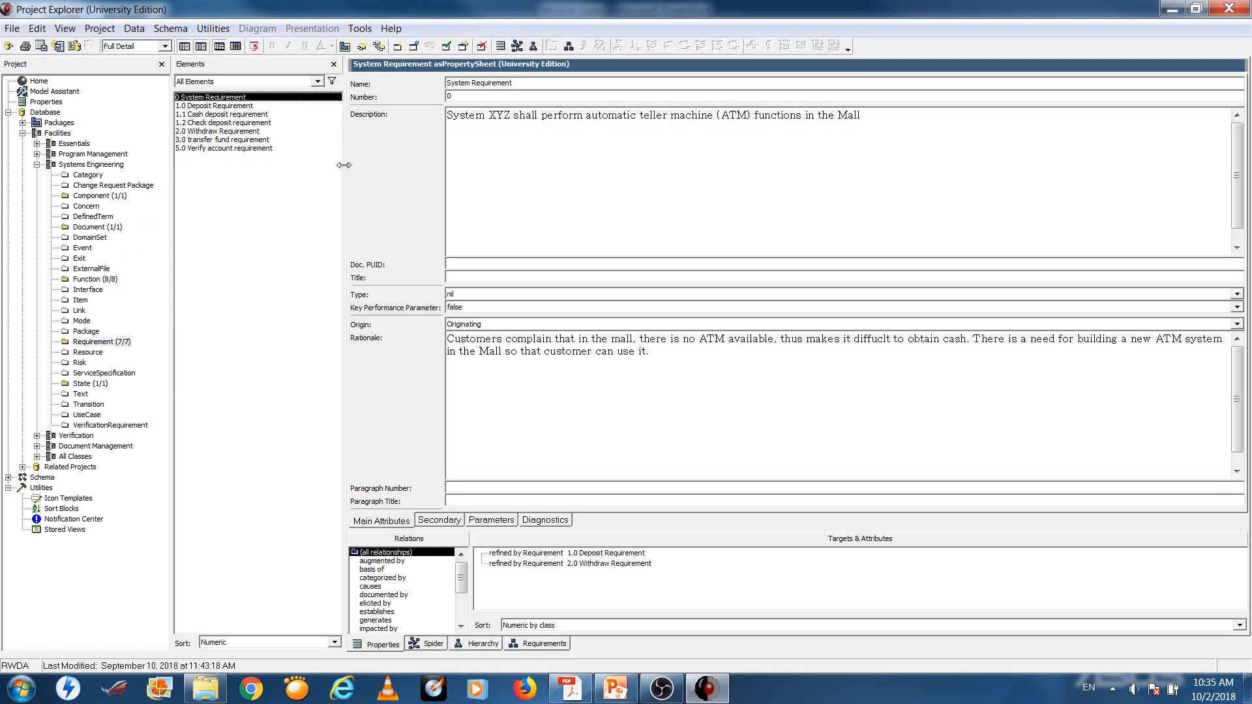
{"action": "left_click", "coordinate": [482, 644]}
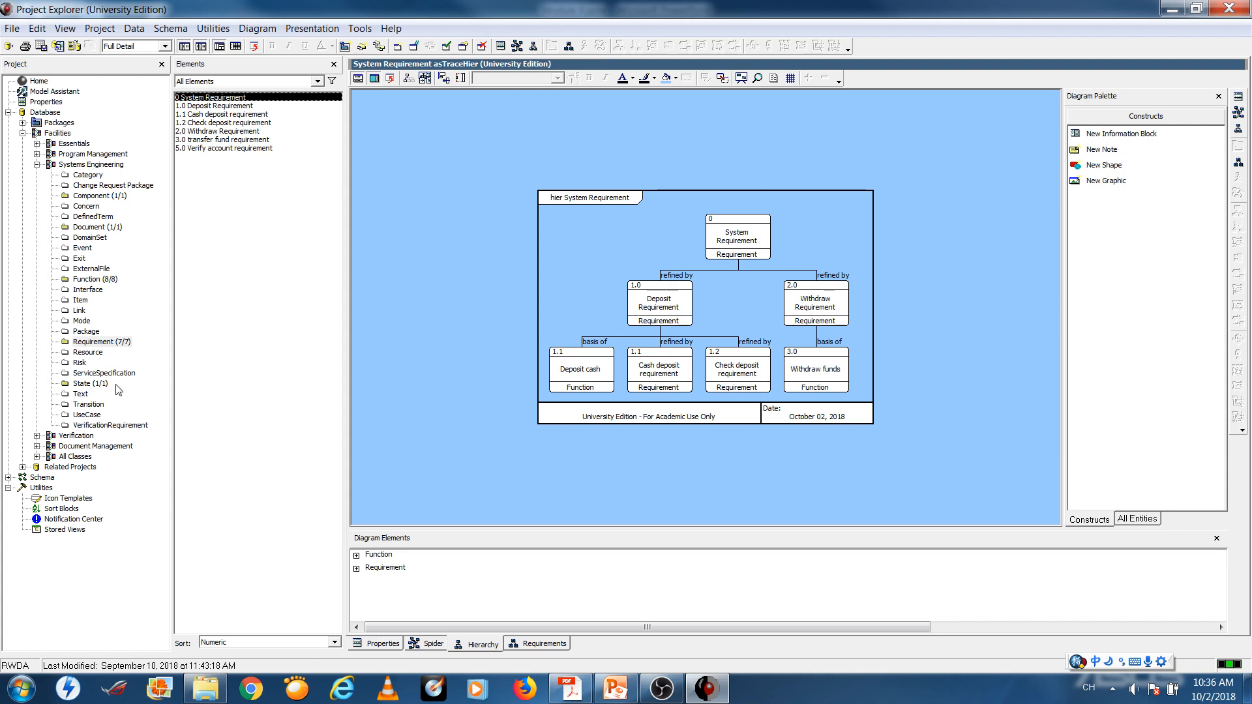
Examine the EFFBD diagrams of the ATM functions and Verify account functions.
{"action": "left_click", "coordinate": [88, 280]}
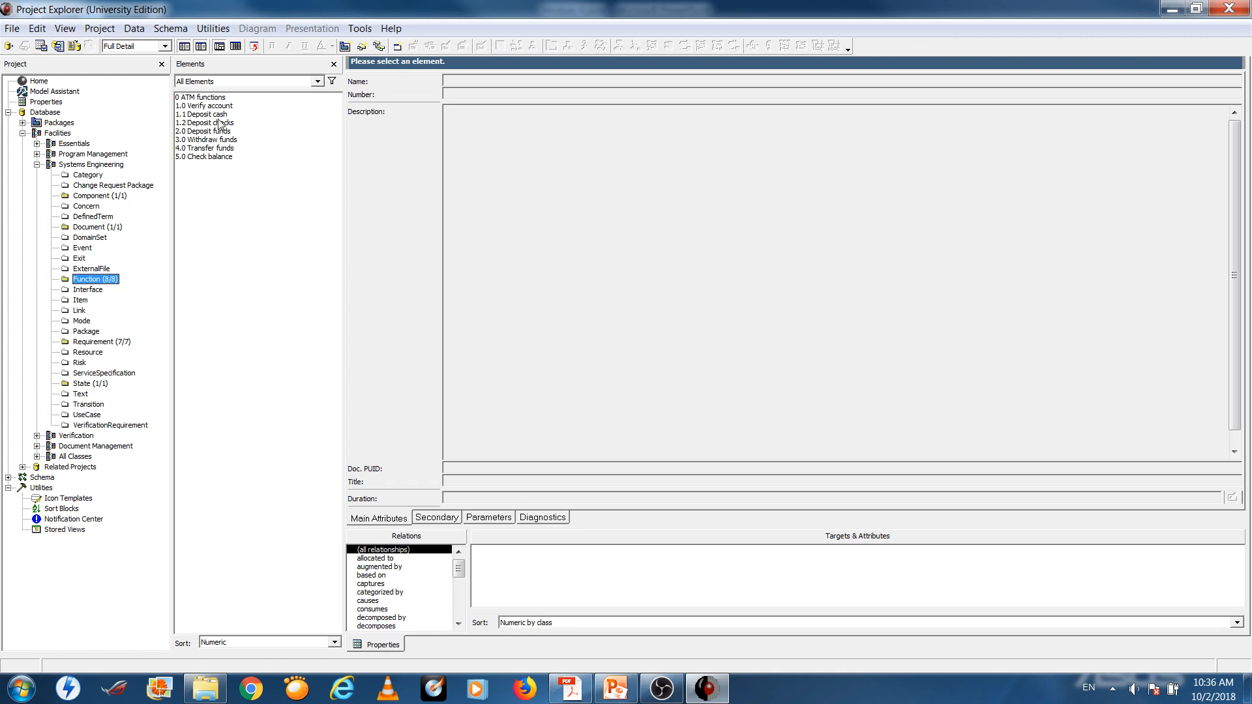
{"action": "left_click", "coordinate": [210, 98]}
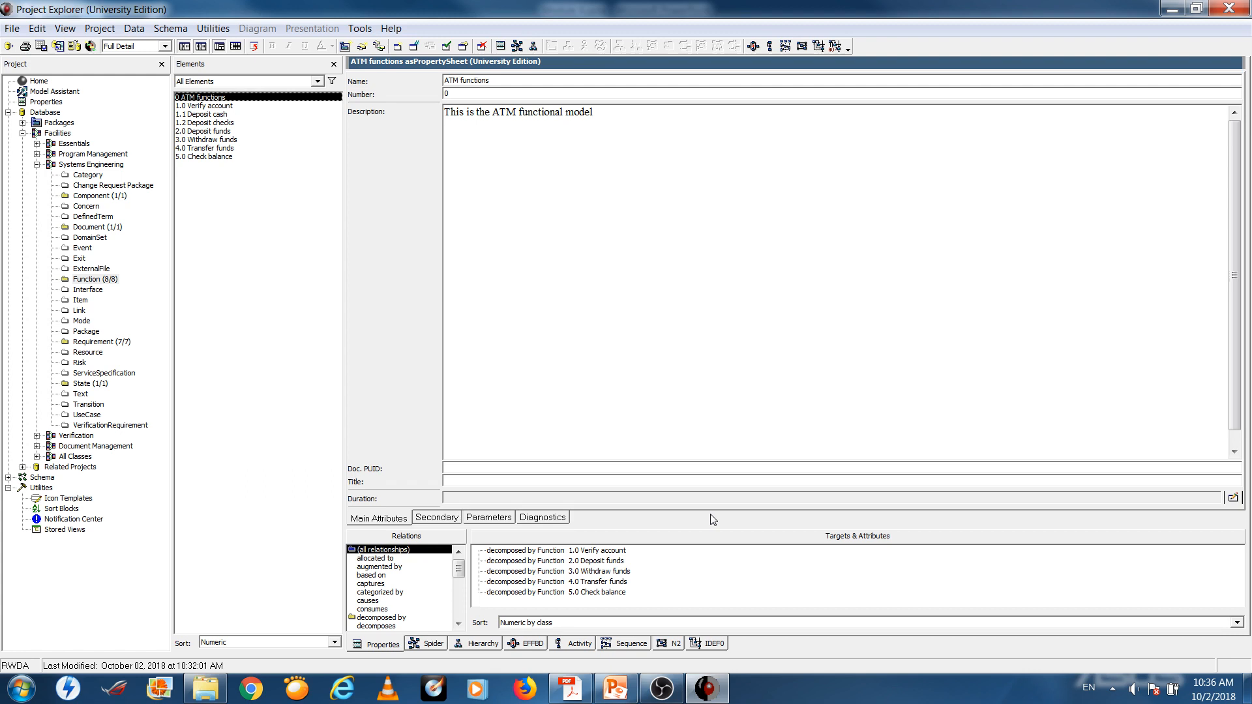
{"action": "left_click", "coordinate": [532, 644]}
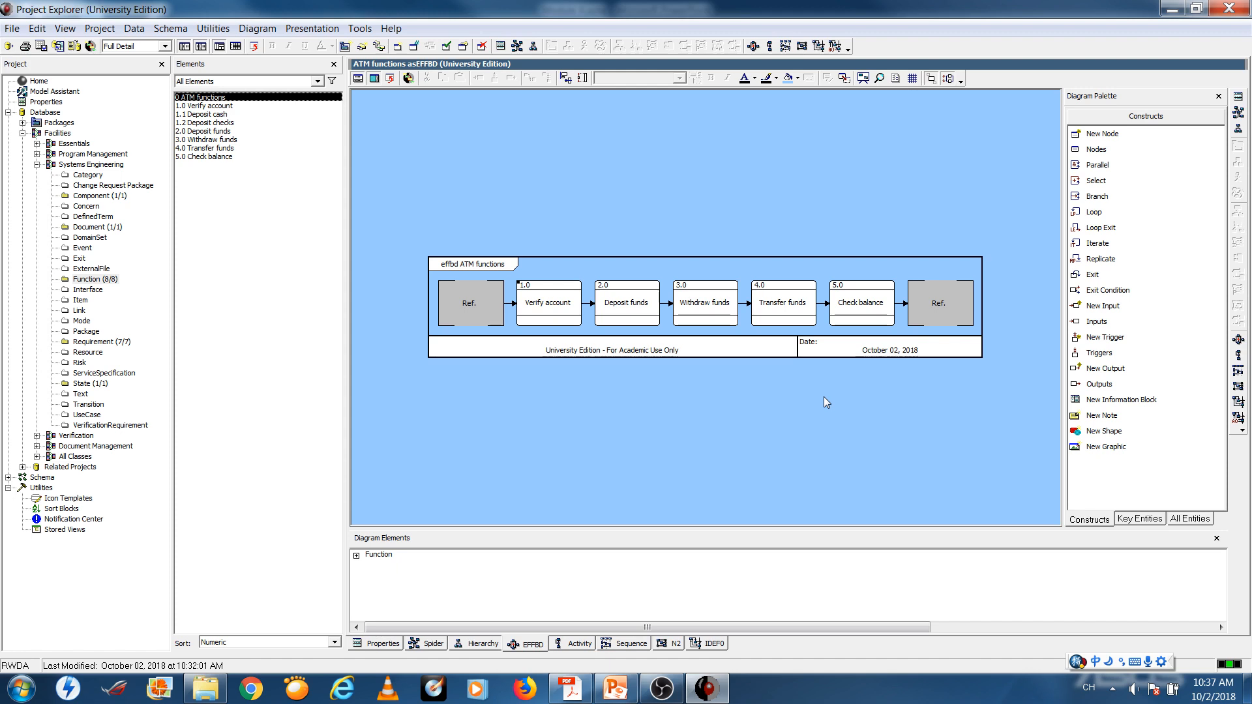
{"action": "left_click", "coordinate": [552, 312]}
{"action": "left_click", "coordinate": [612, 300]}
{"action": "left_click", "coordinate": [698, 300]}
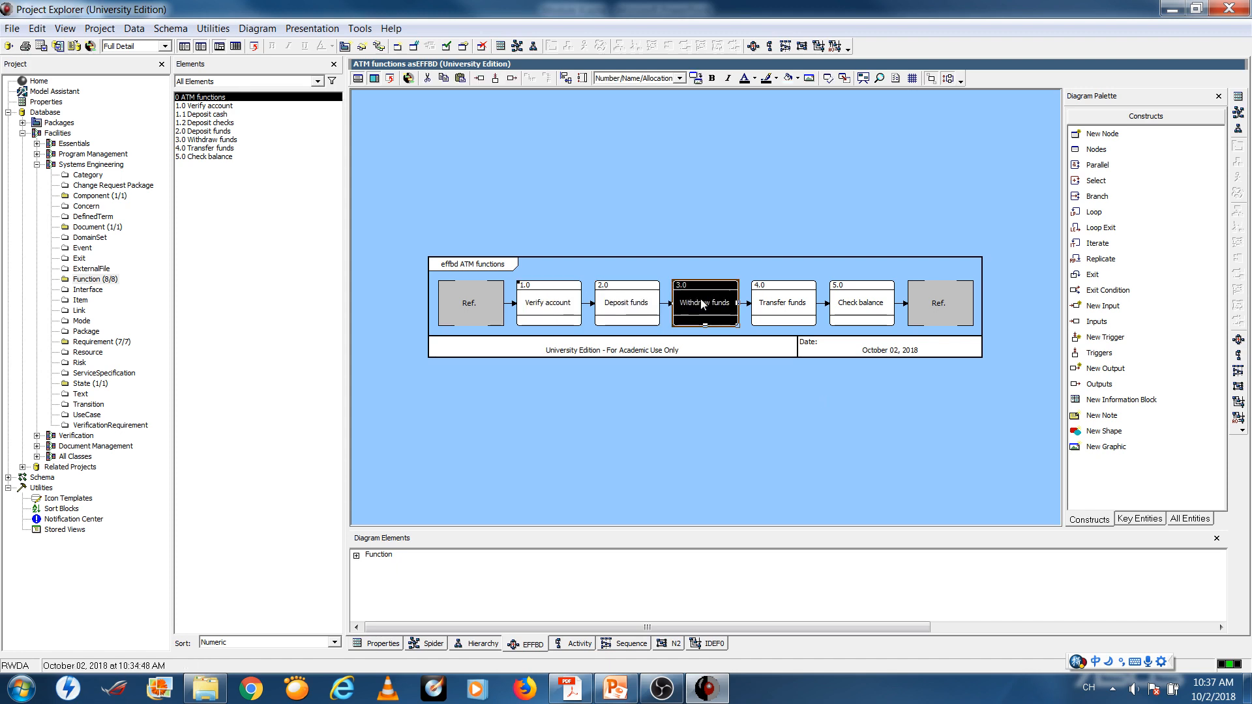
{"action": "left_click", "coordinate": [557, 310]}
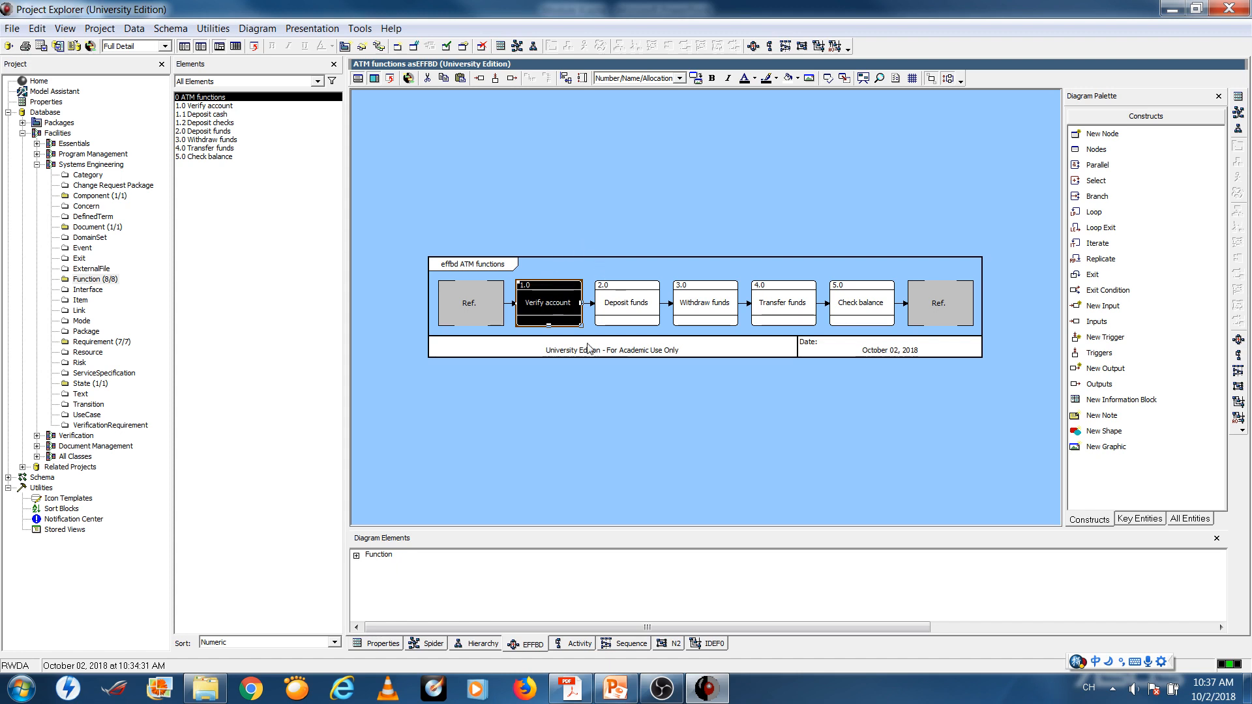
{"action": "left_click", "coordinate": [194, 106]}
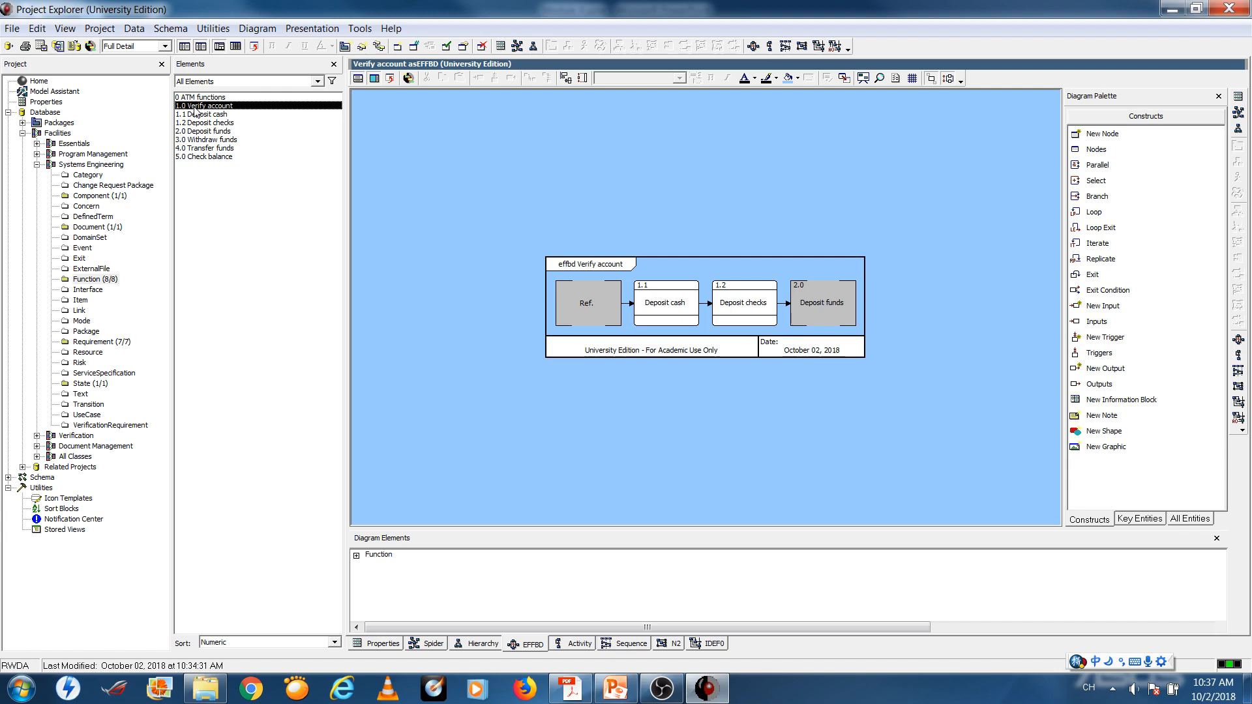
Clear Verify account, Deposit funds, Withdraw funds, Transfer funds and Check balance from the ATM functions EFFBD.
{"action": "left_click", "coordinate": [198, 98]}
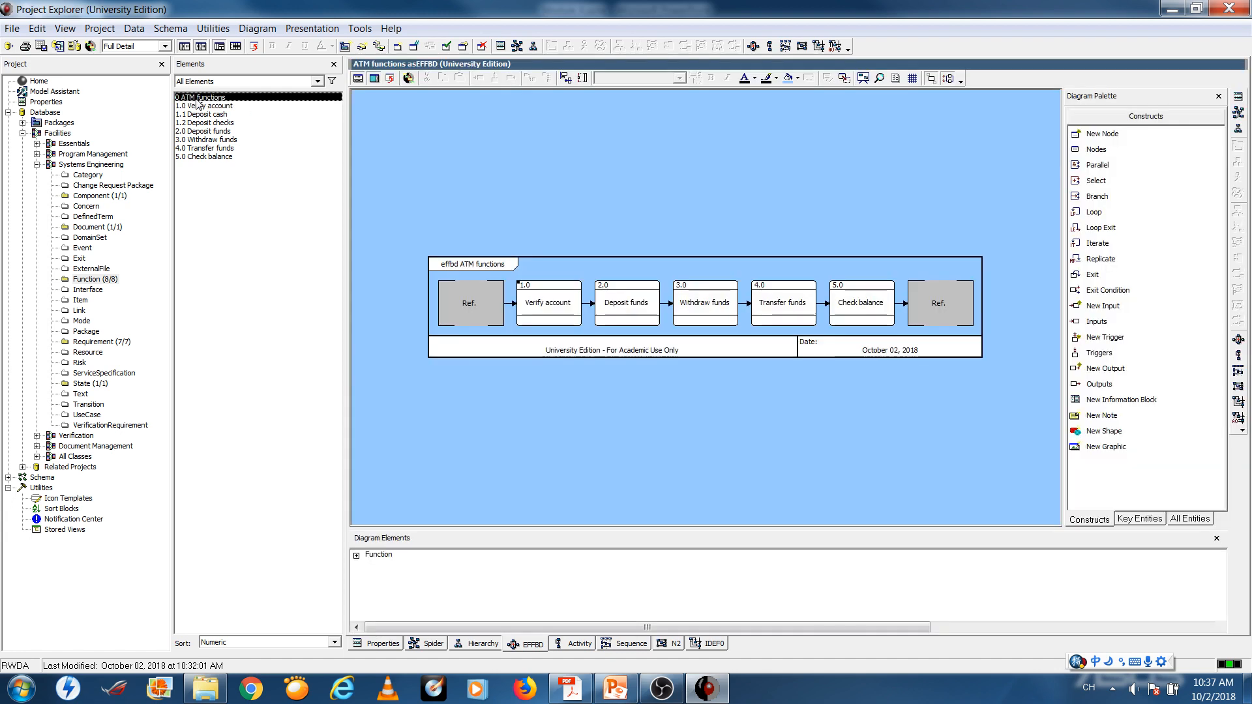
{"action": "left_click", "coordinate": [545, 307]}
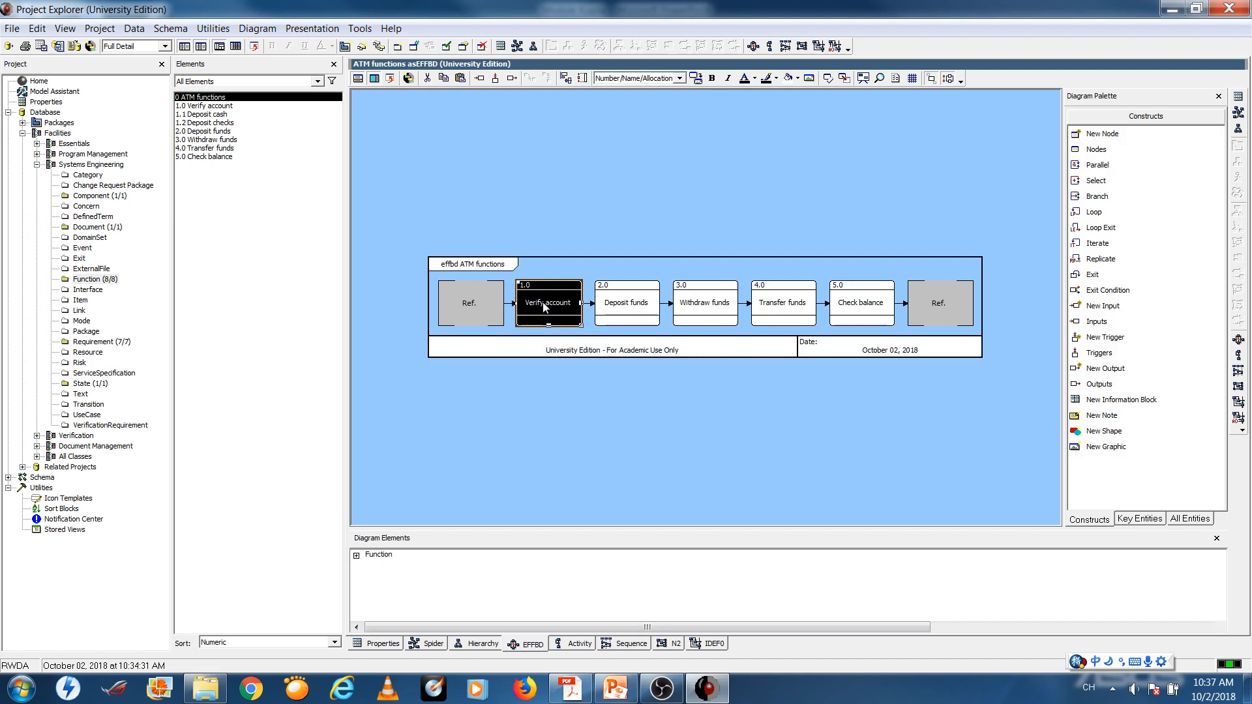
{"action": "left_click", "coordinate": [37, 28]}
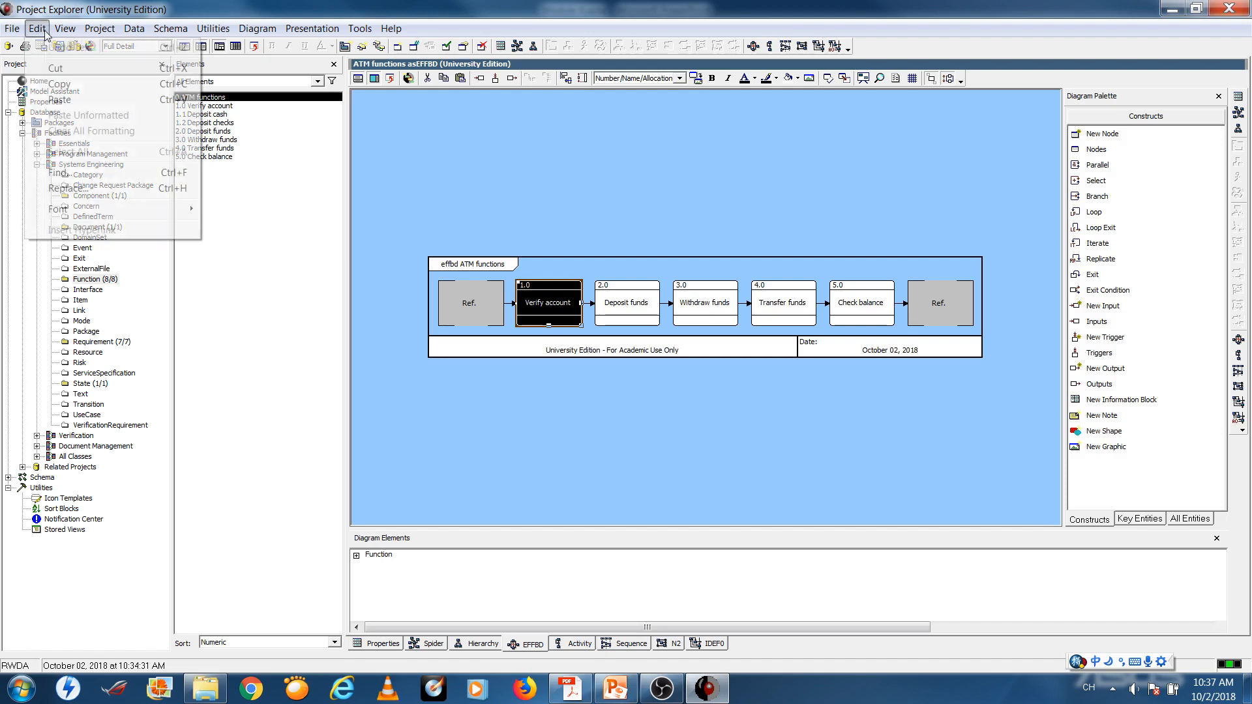
{"action": "left_click", "coordinate": [55, 71]}
{"action": "left_click", "coordinate": [589, 295]}
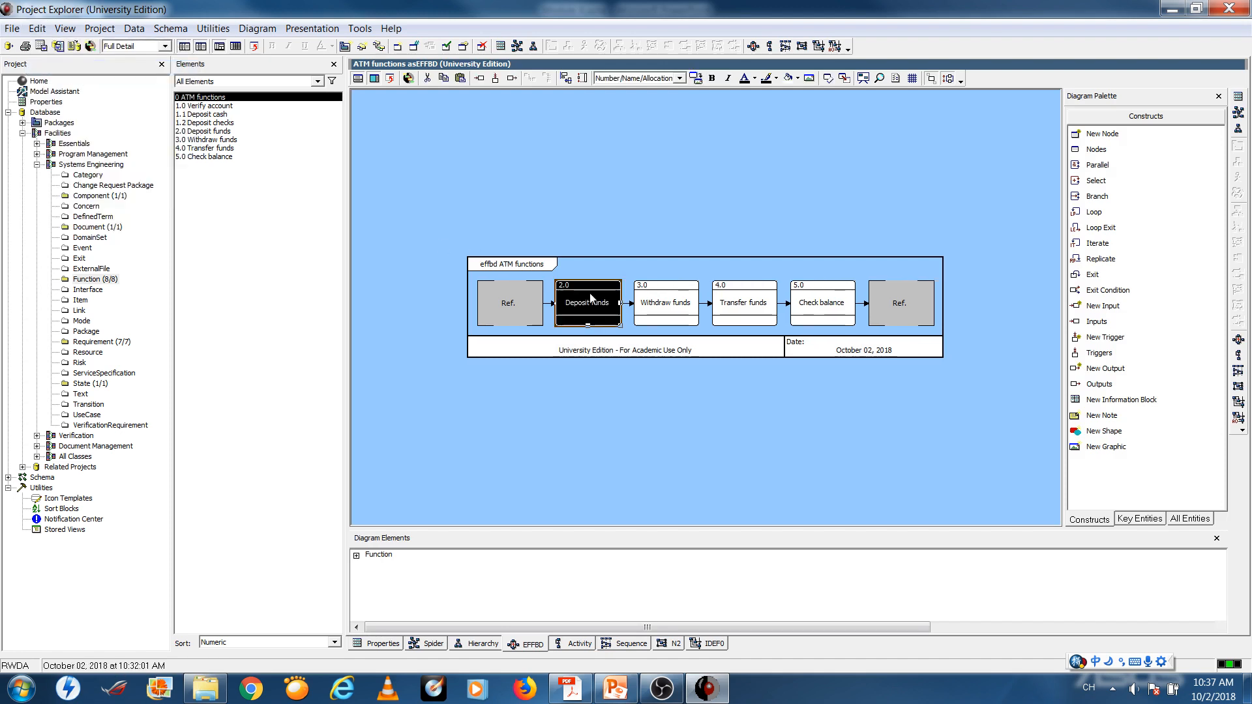
{"action": "key", "text": "Delete"}
{"action": "left_click", "coordinate": [603, 301]}
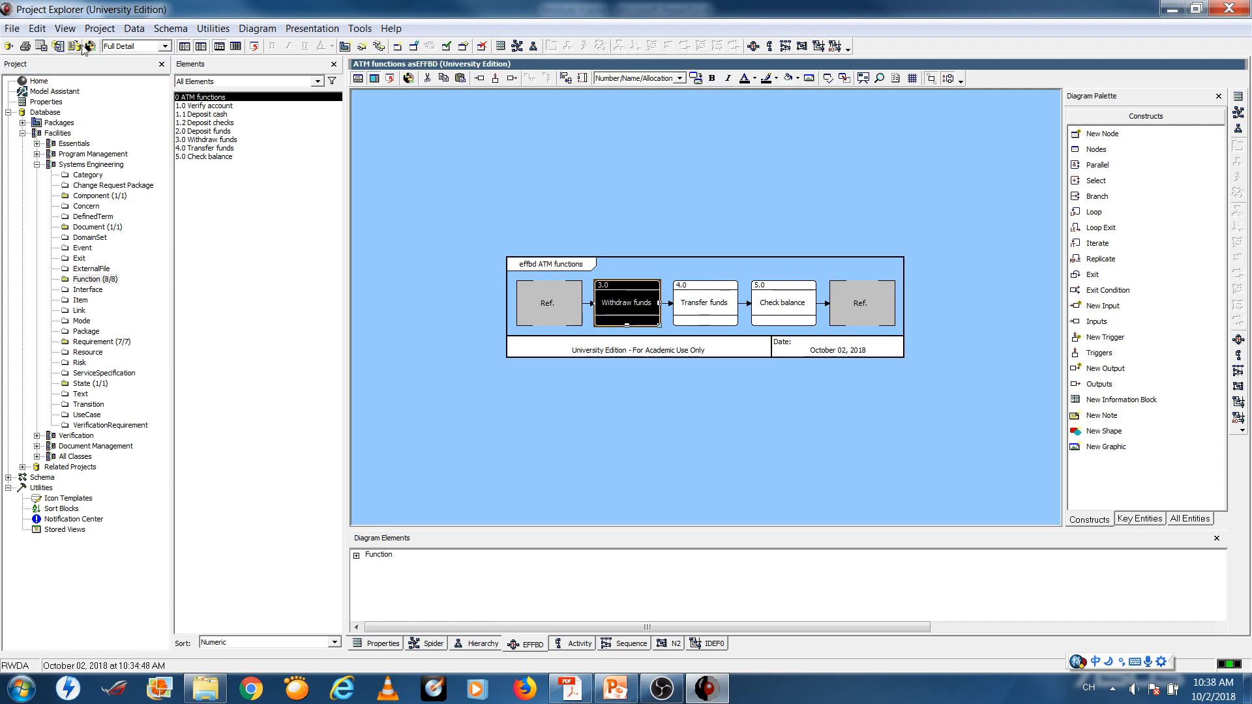
{"action": "left_click", "coordinate": [37, 28]}
{"action": "left_click", "coordinate": [53, 62]}
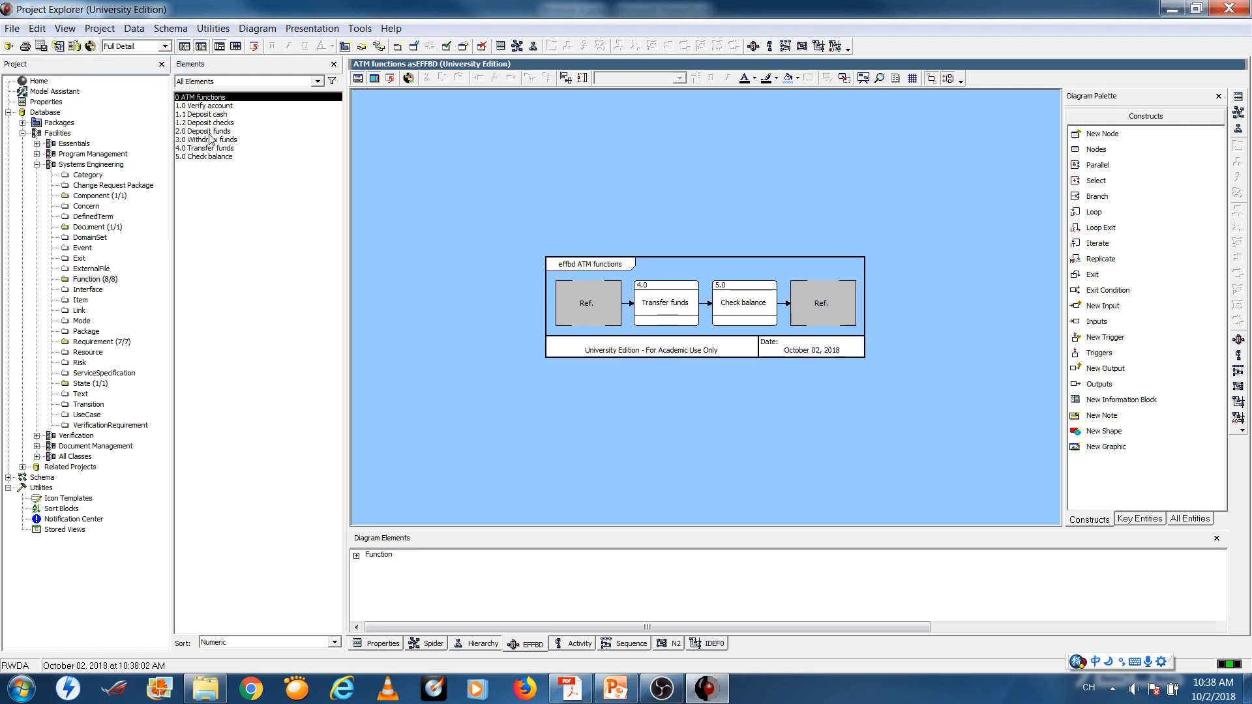
{"action": "left_click", "coordinate": [650, 302]}
{"action": "key", "text": "Delete"}
{"action": "left_click", "coordinate": [687, 307]}
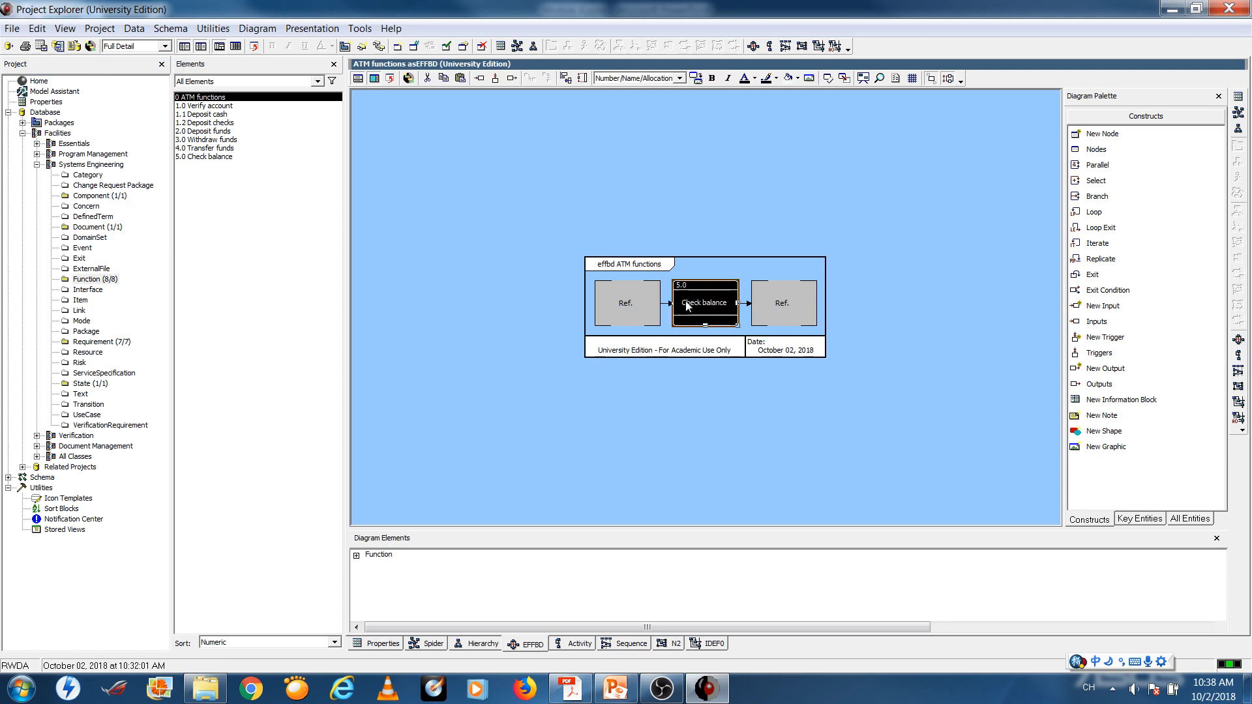
{"action": "key", "text": "Delete"}
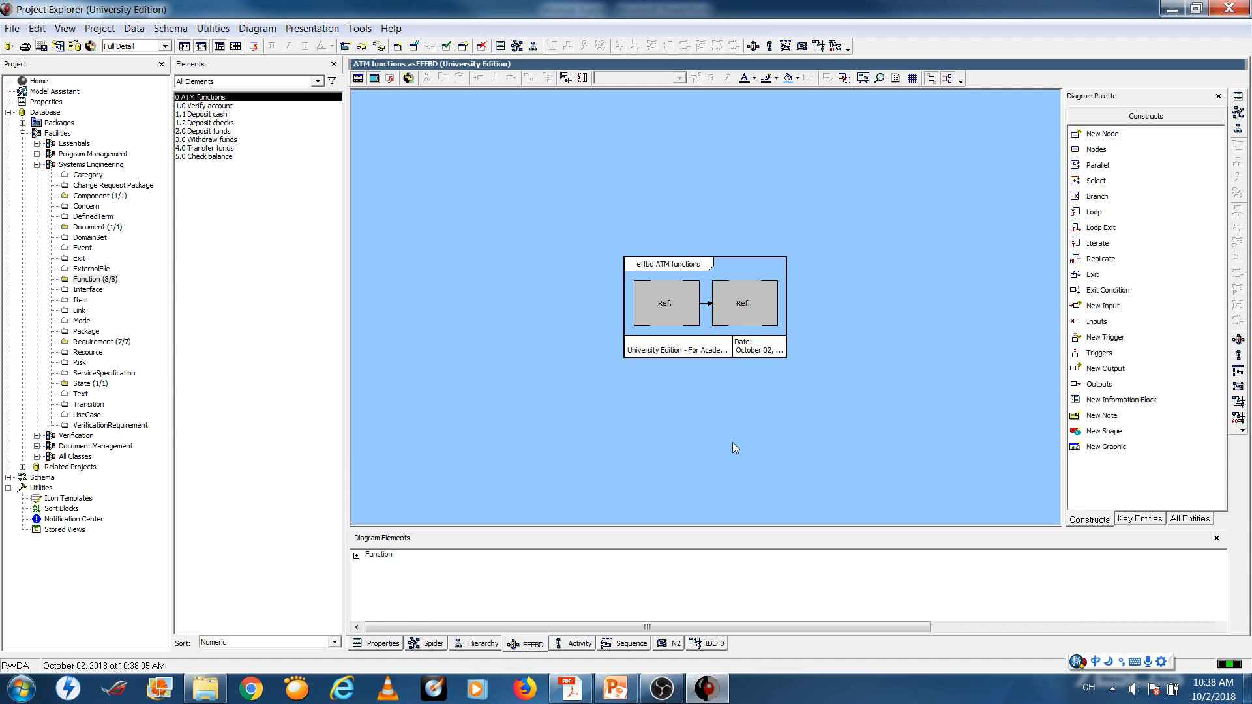
Insert the existing 1.0 Verify account function between the two reference nodes of the ATM functions EFFBD.
{"action": "left_click", "coordinate": [705, 304]}
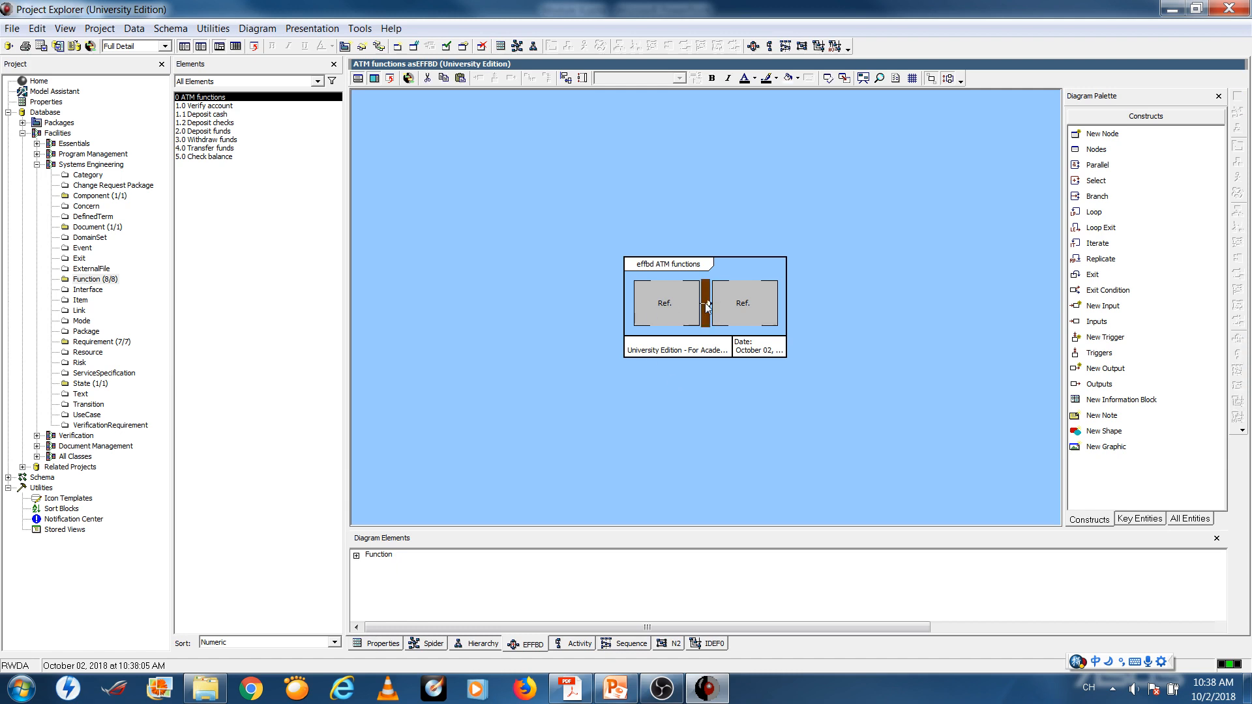
{"action": "left_click", "coordinate": [193, 106]}
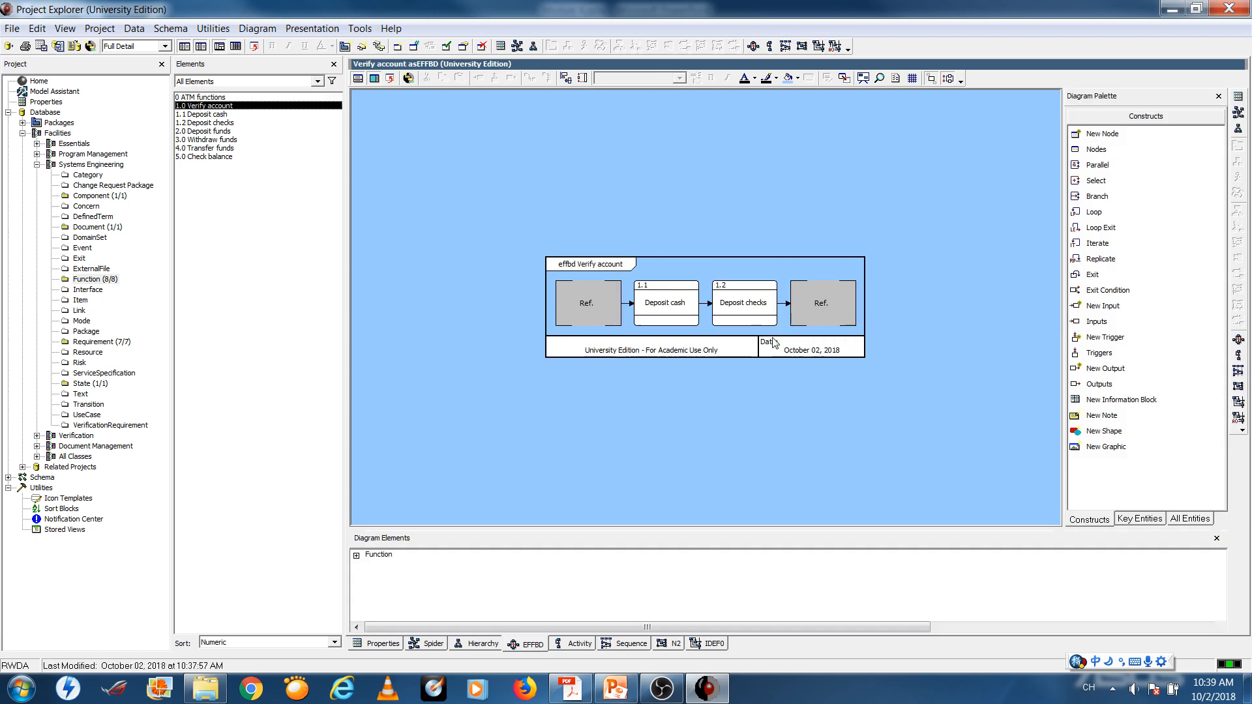
{"action": "left_click", "coordinate": [192, 98]}
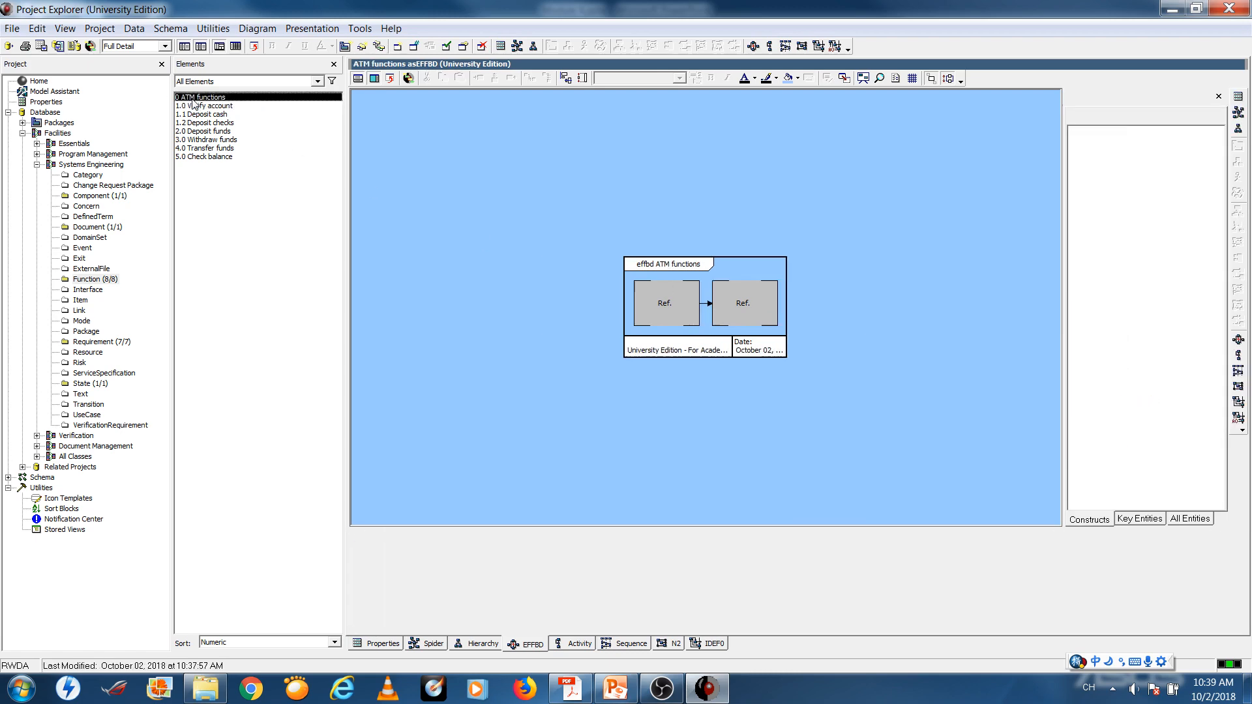
{"action": "left_click", "coordinate": [706, 304]}
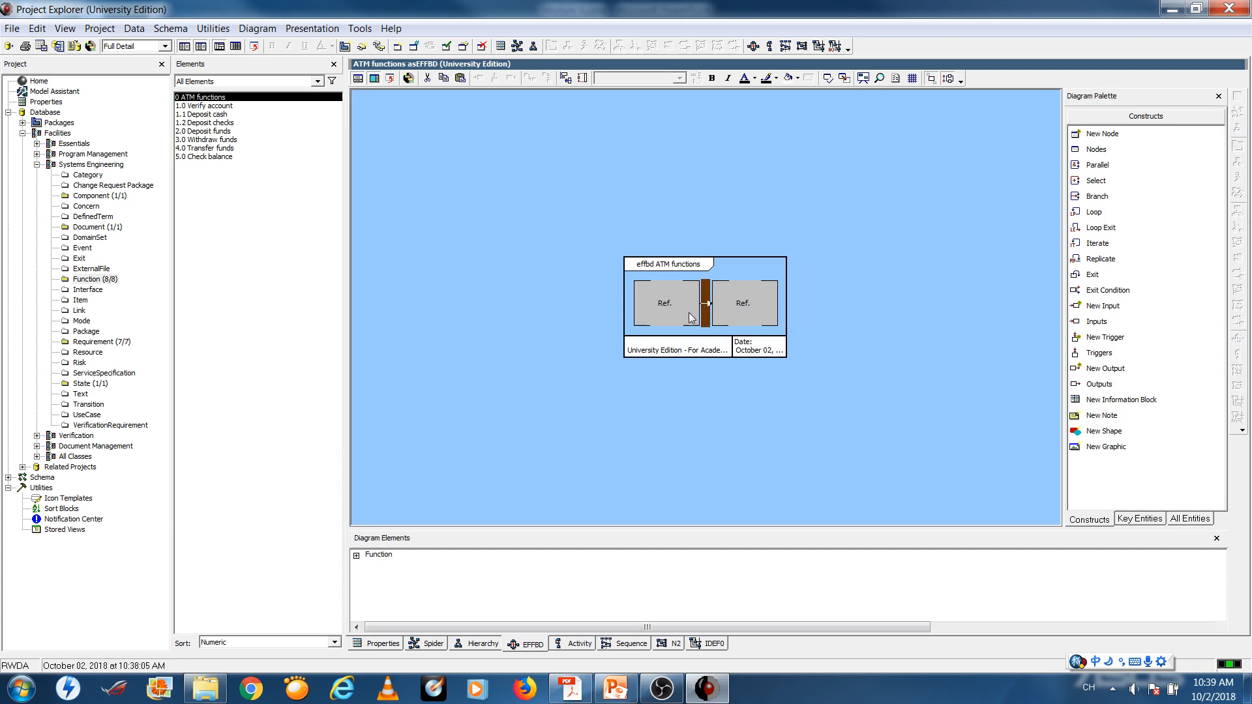
{"action": "right_click", "coordinate": [705, 308]}
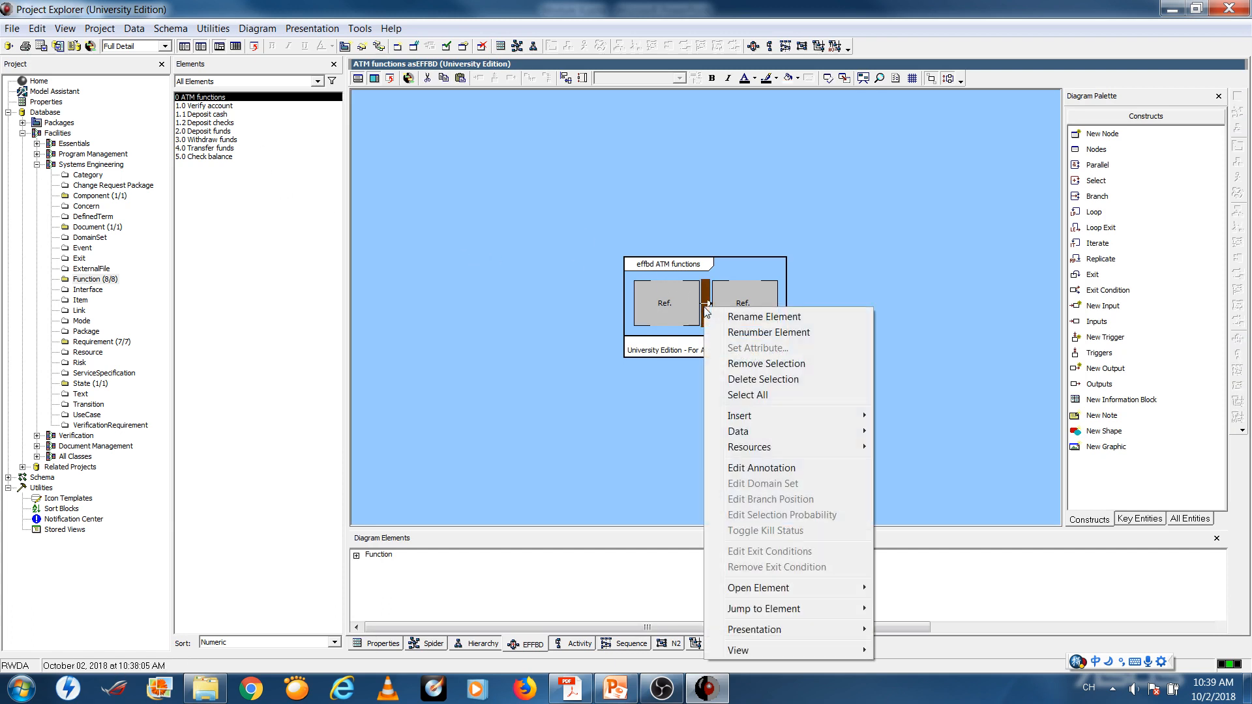
{"action": "right_click", "coordinate": [706, 304]}
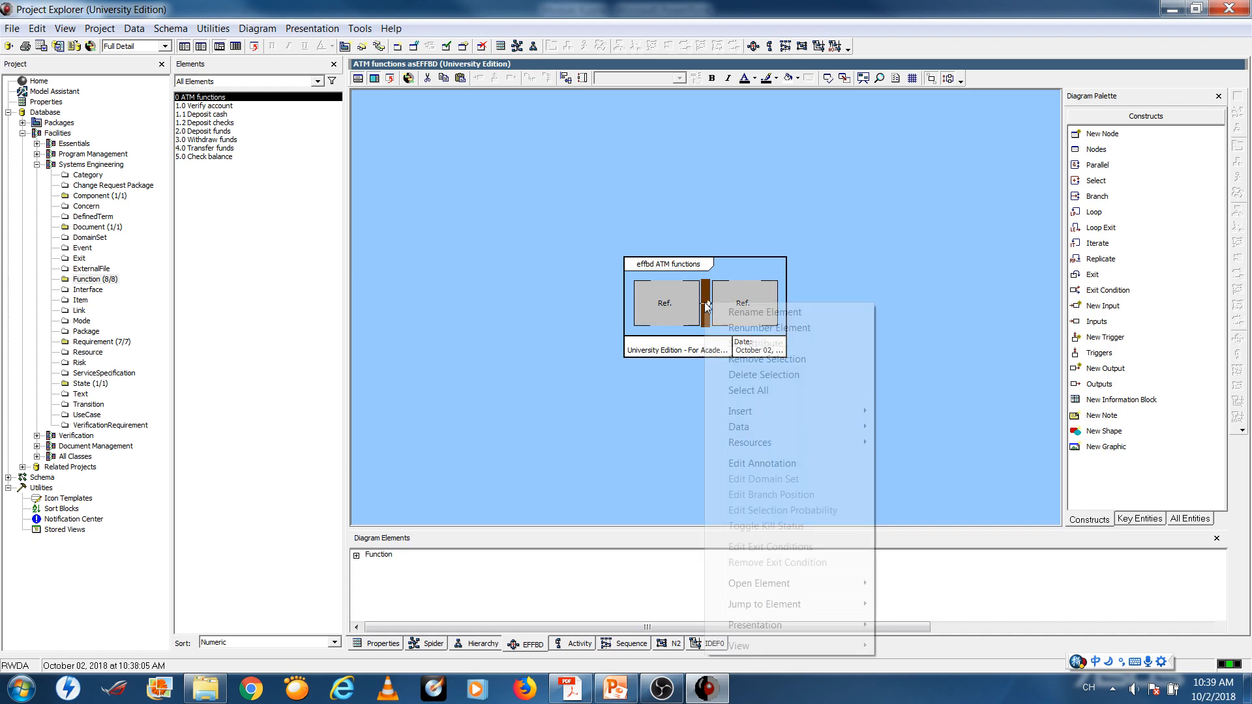
{"action": "mouse_move", "coordinate": [739, 417]}
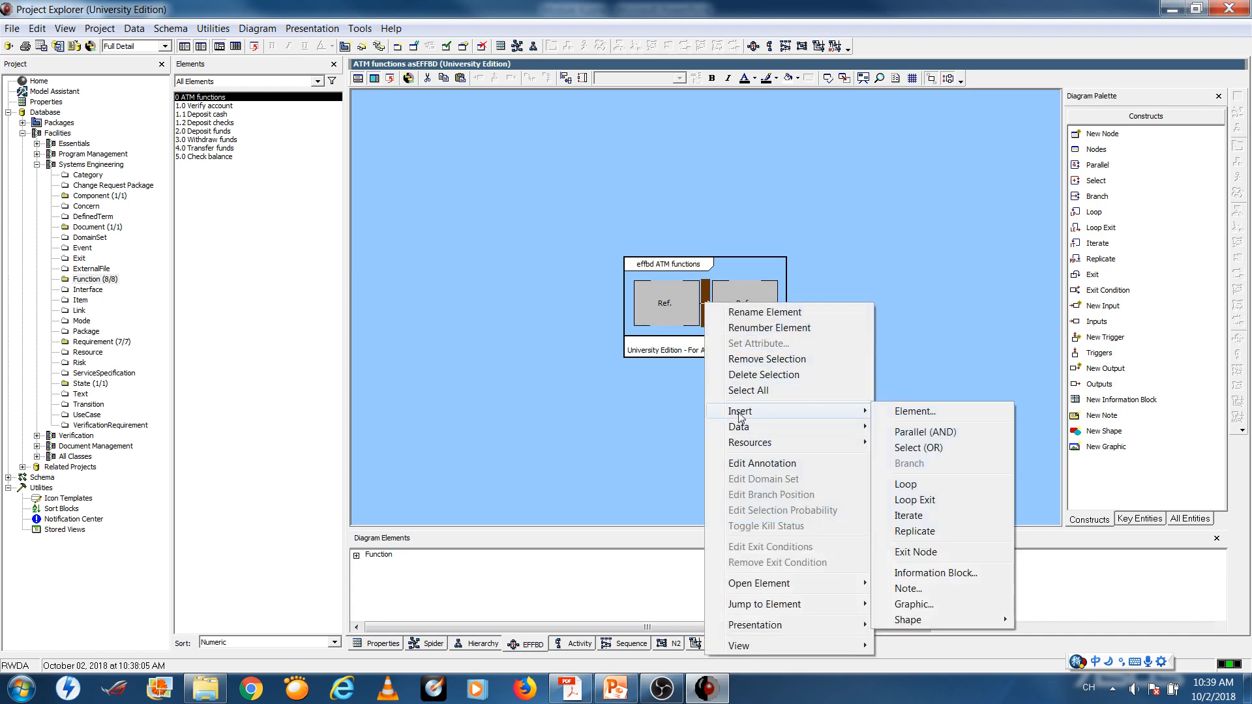
{"action": "left_click", "coordinate": [908, 414]}
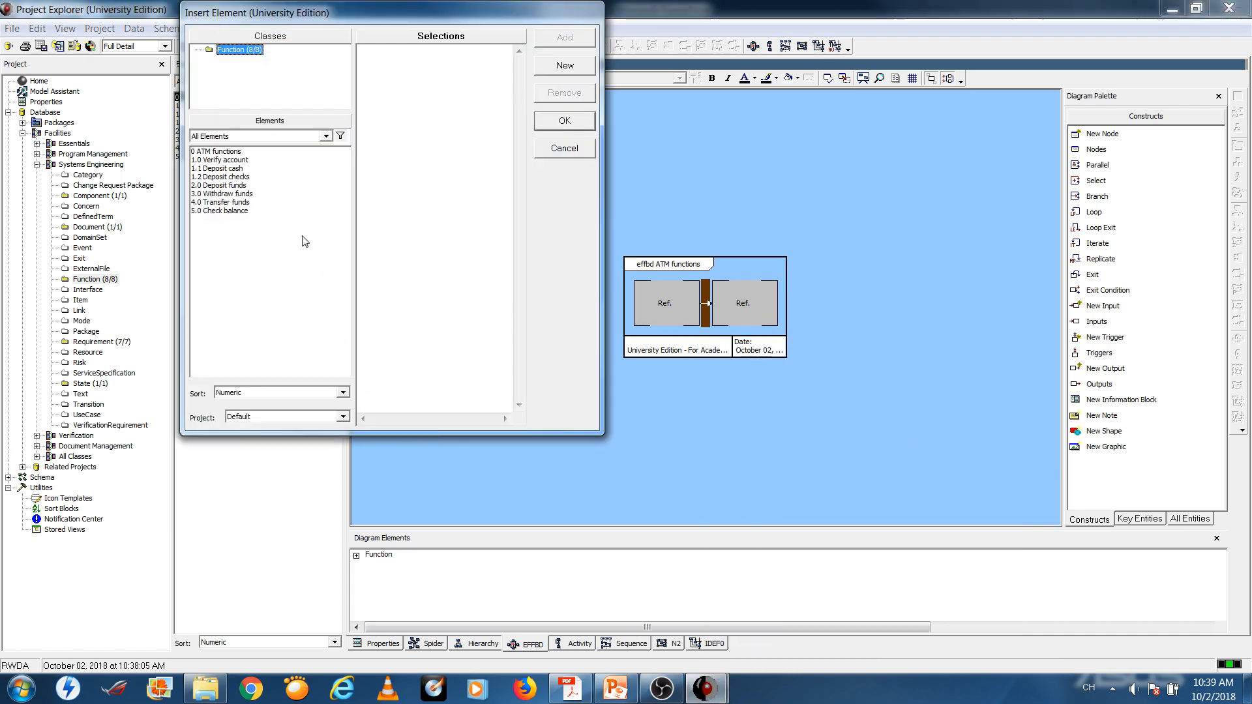
{"action": "left_click", "coordinate": [233, 161]}
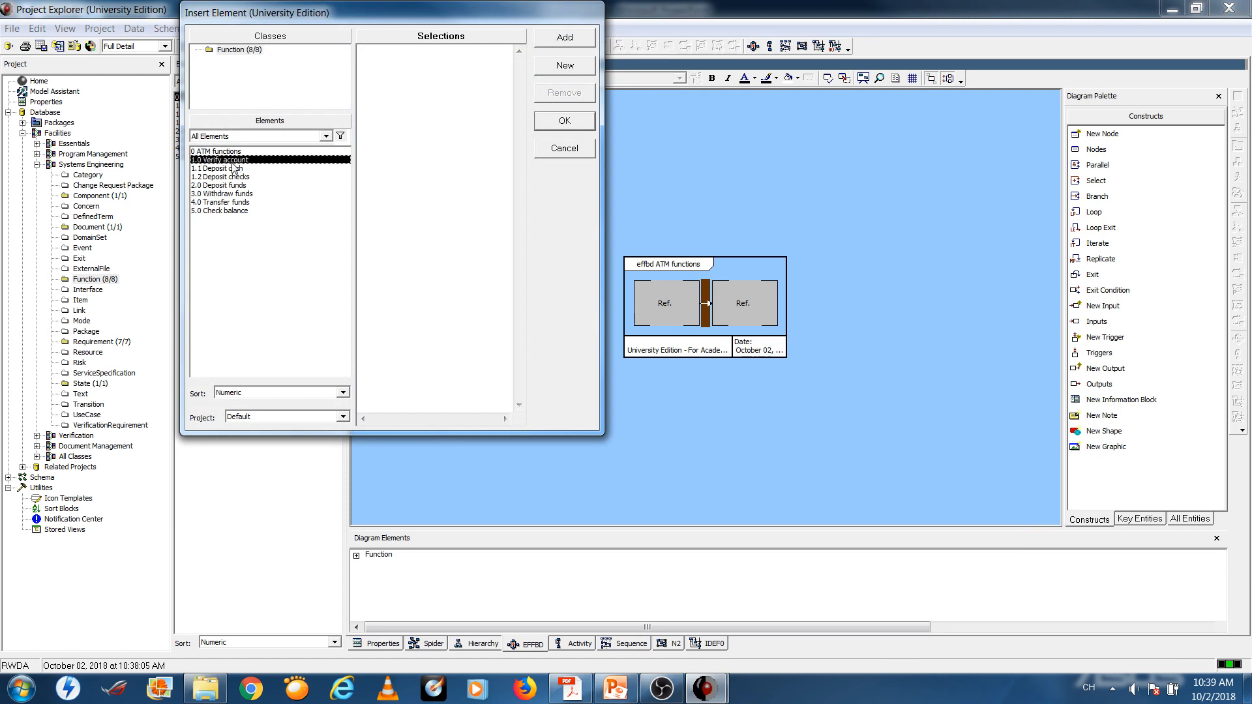
{"action": "left_click", "coordinate": [564, 41]}
{"action": "left_click", "coordinate": [566, 124]}
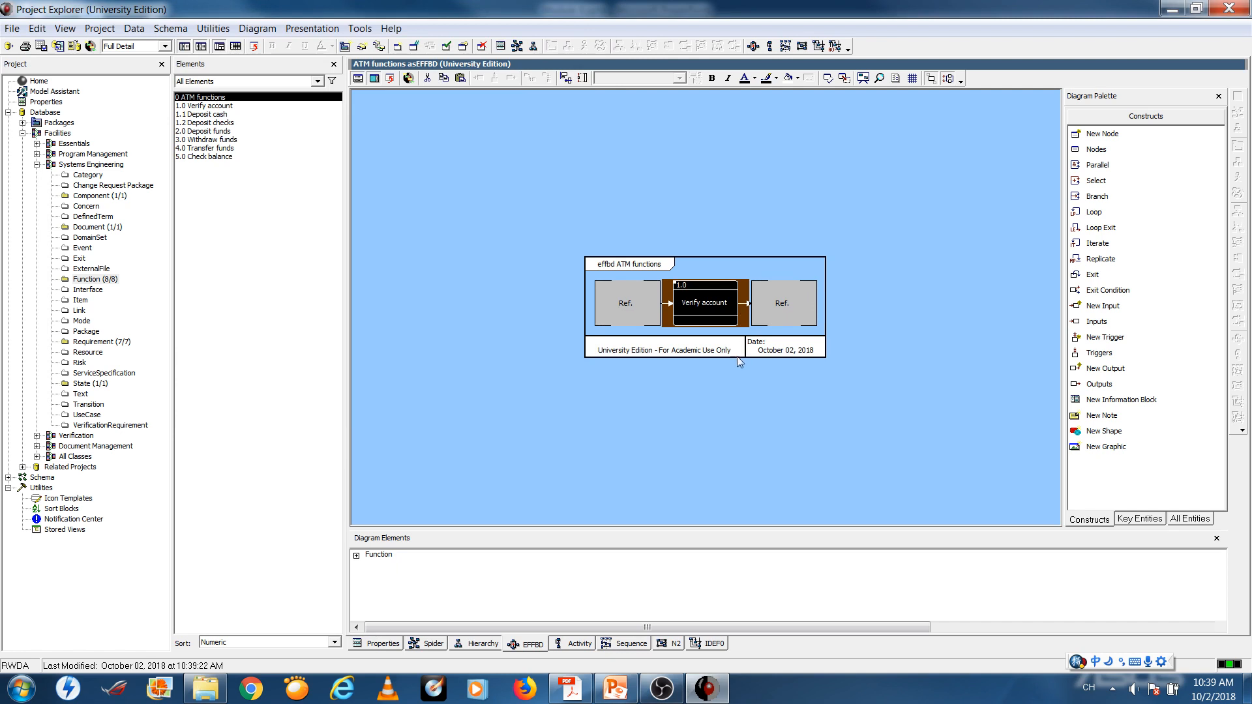
{"action": "left_click", "coordinate": [773, 214]}
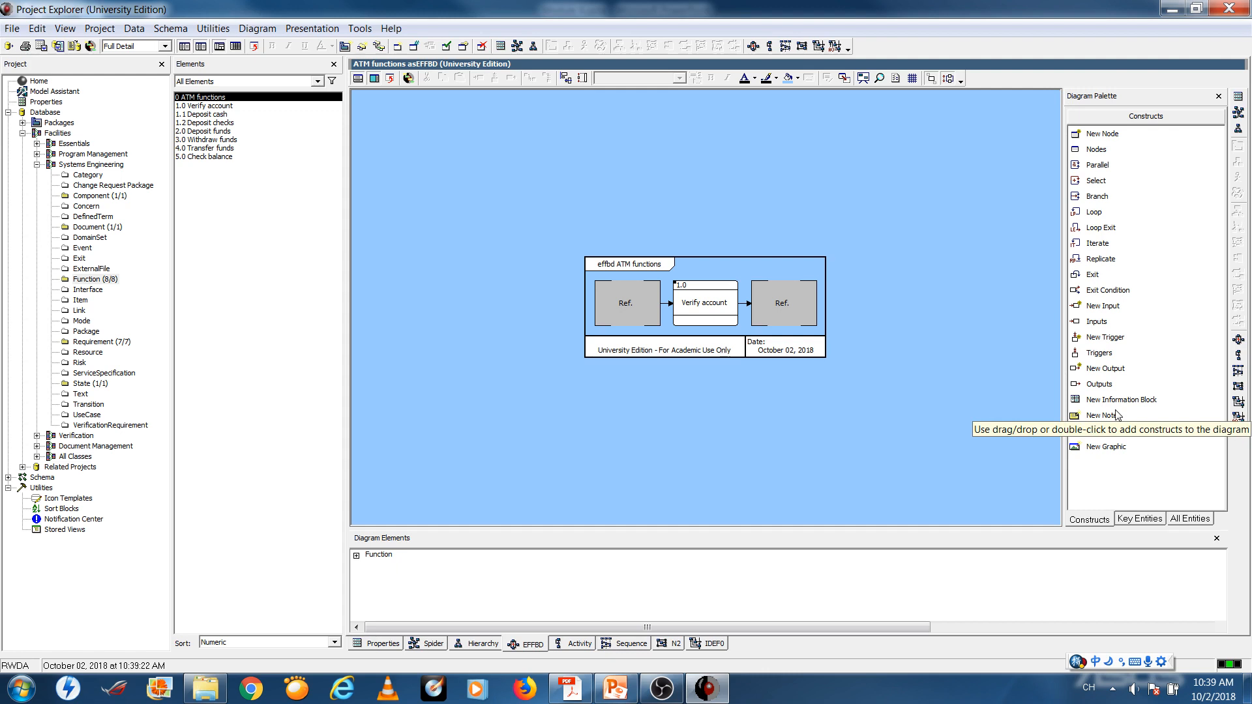
Cut the Verify account function from the ATM functions EFFBD.
{"action": "left_click", "coordinate": [698, 315]}
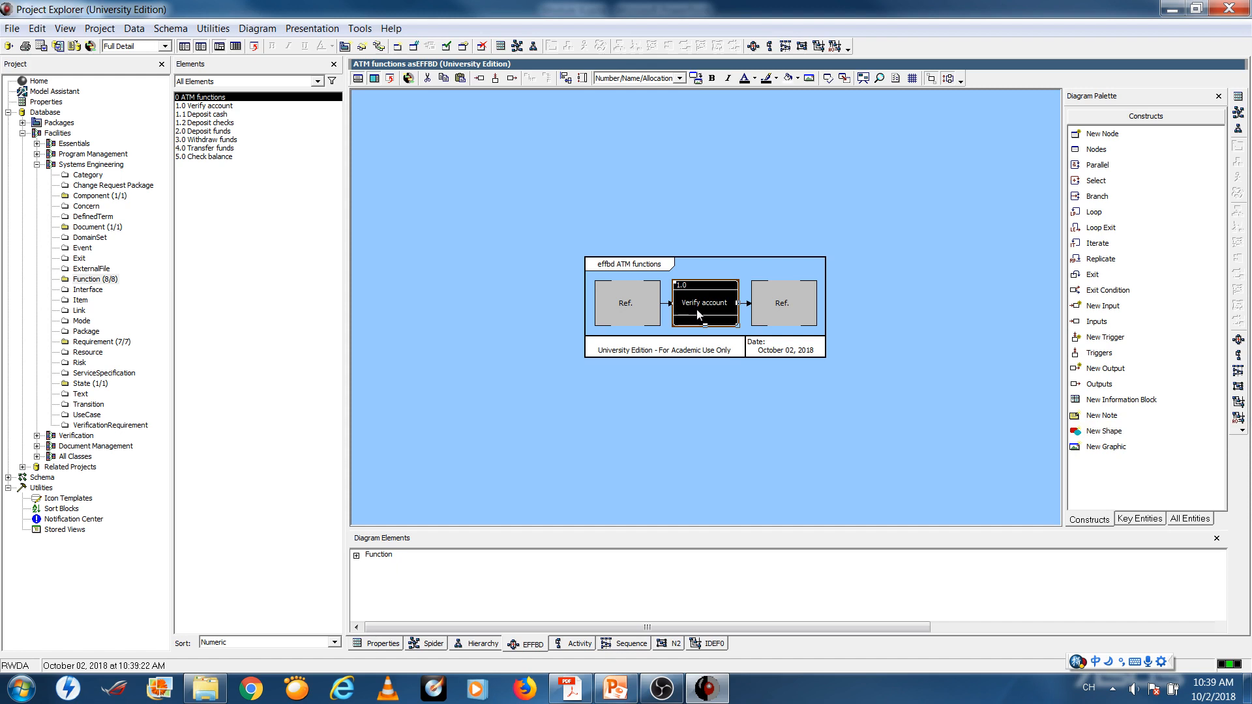
{"action": "right_click", "coordinate": [698, 316]}
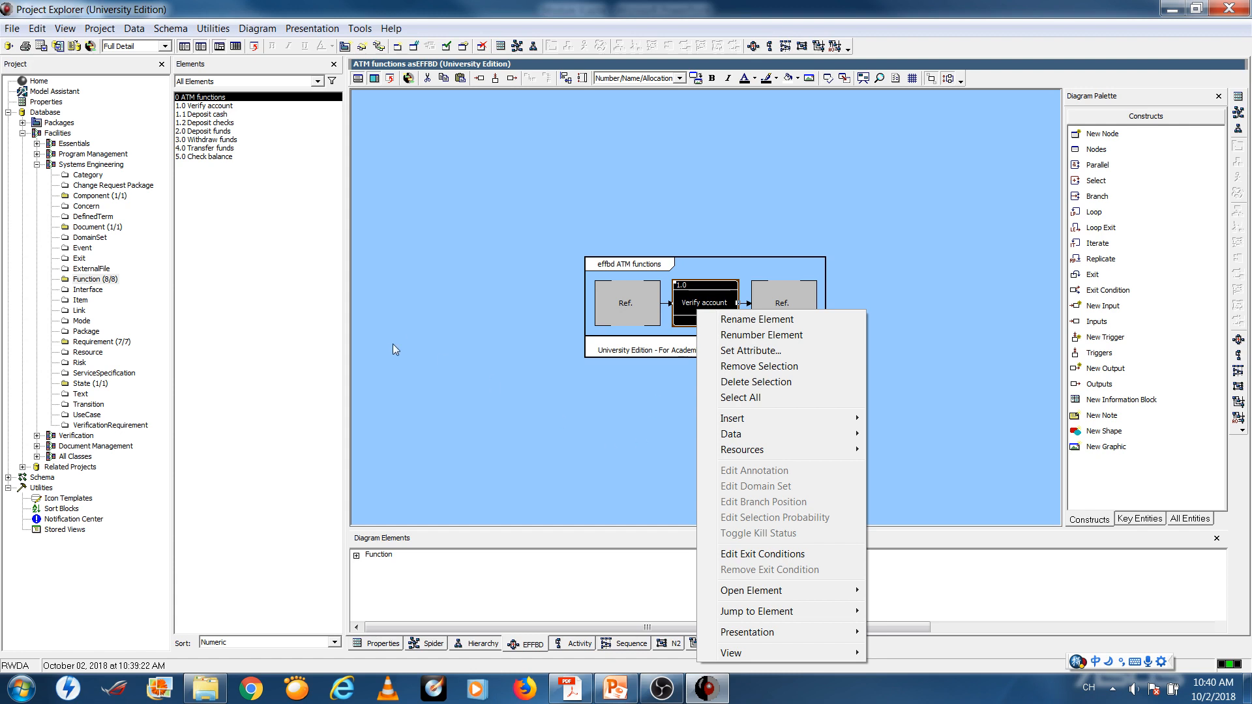
{"action": "left_click", "coordinate": [37, 28]}
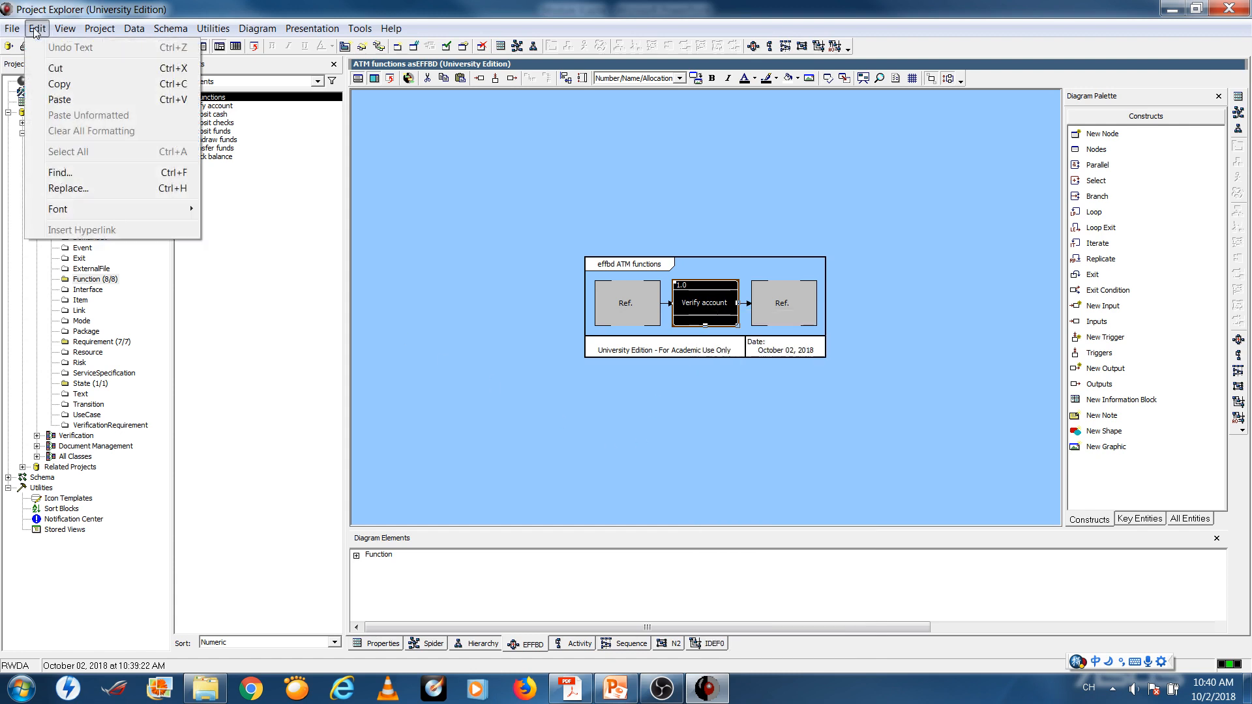
{"action": "left_click", "coordinate": [58, 67]}
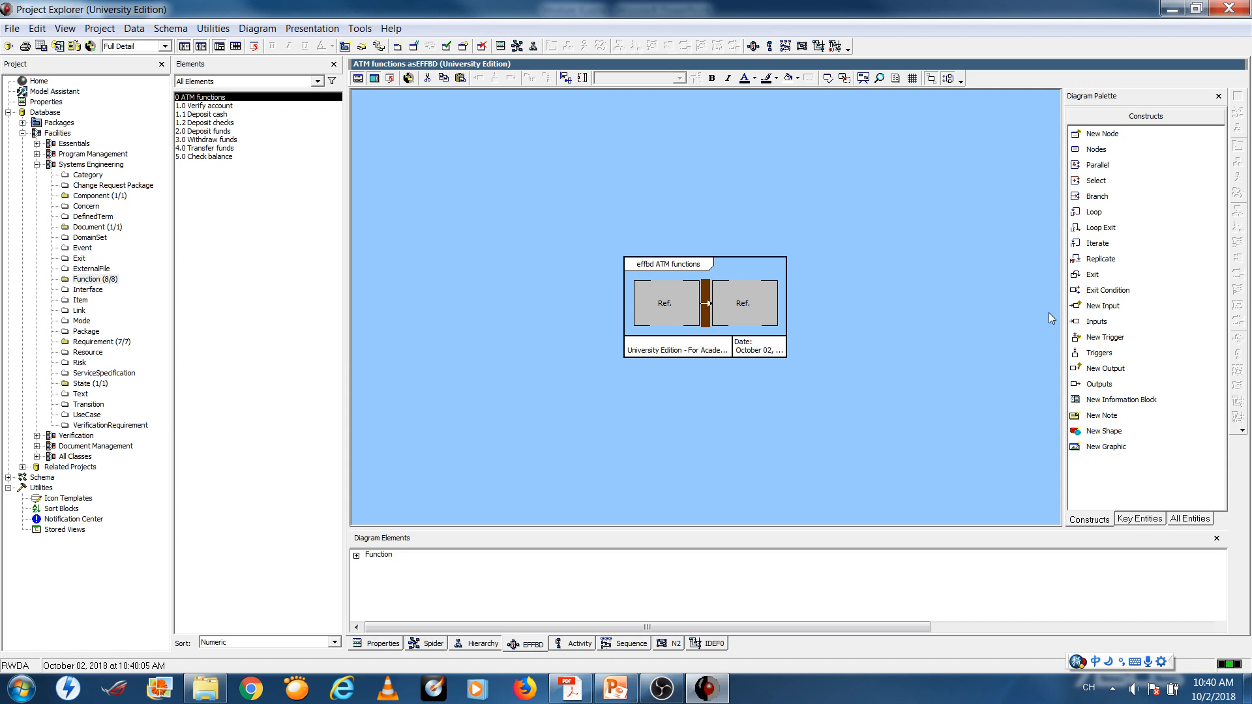
{"action": "left_click", "coordinate": [1105, 243]}
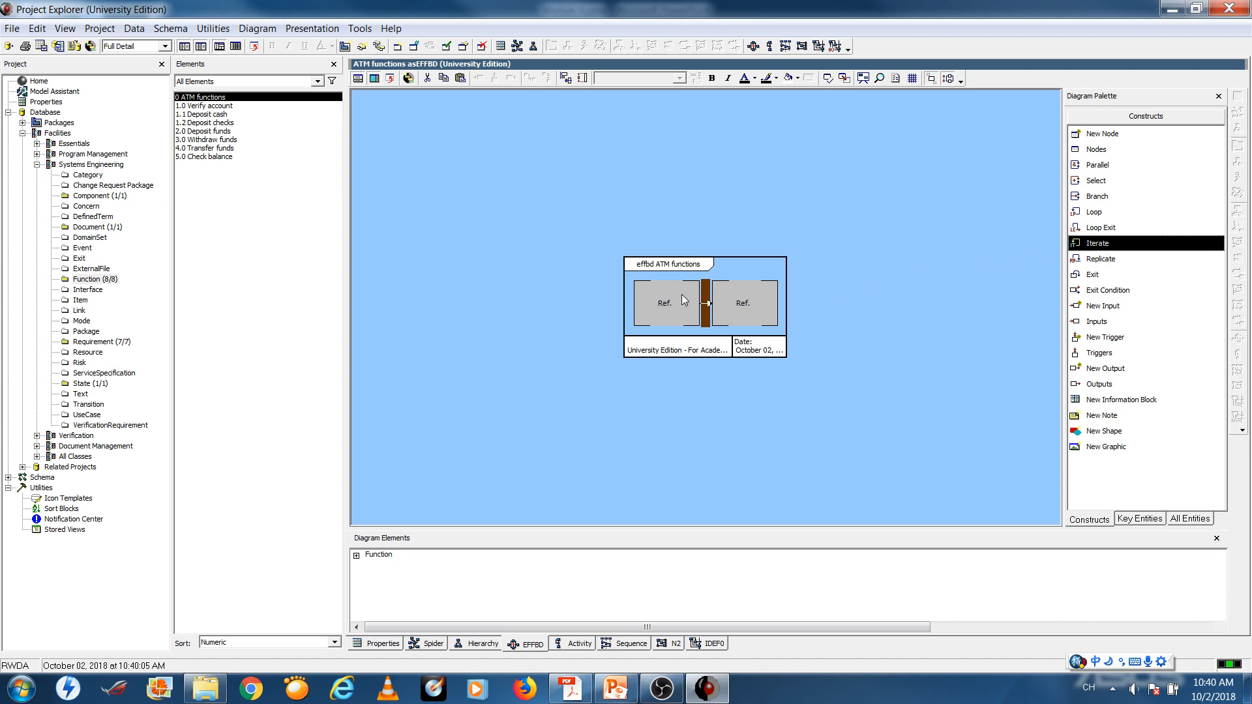
{"action": "right_click", "coordinate": [706, 306]}
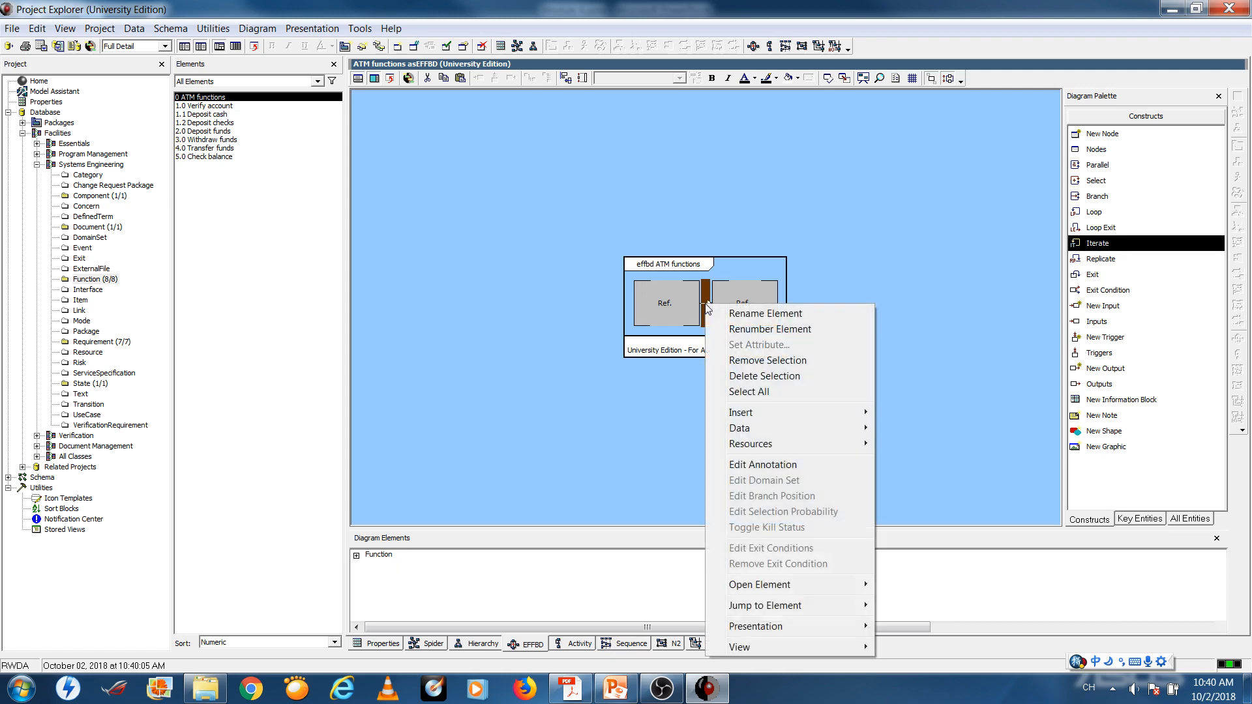
{"action": "mouse_move", "coordinate": [735, 413]}
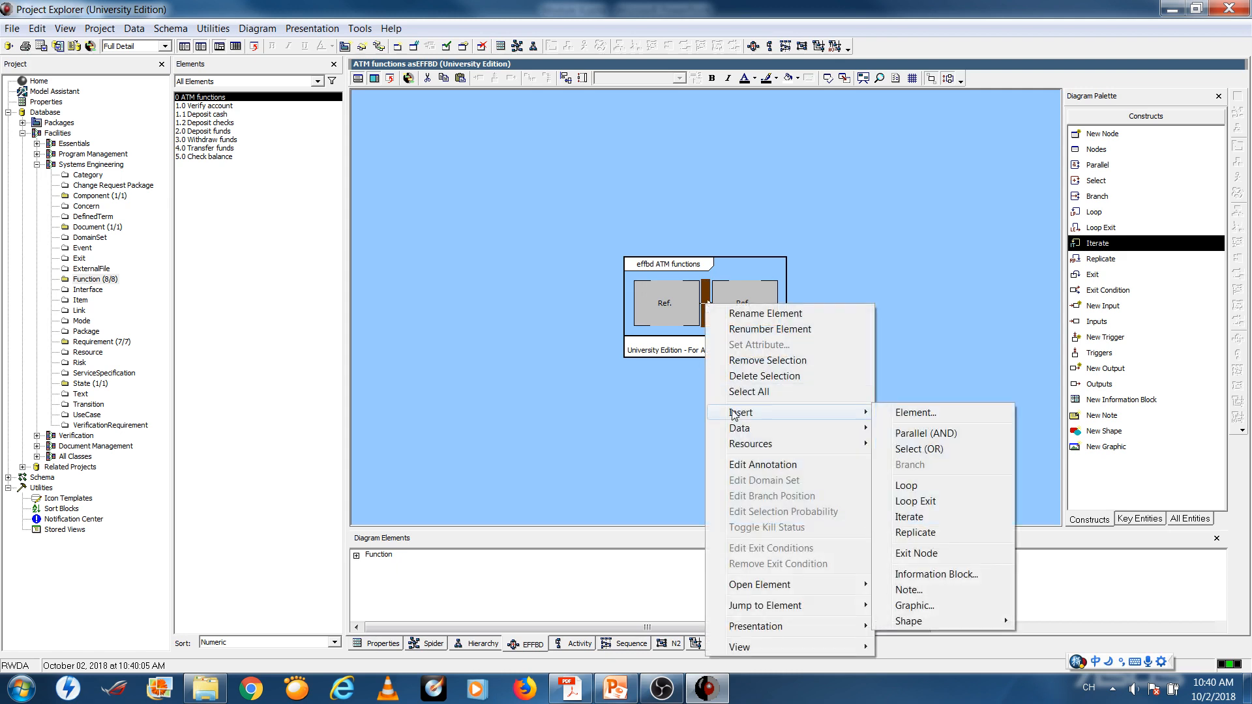
{"action": "left_click", "coordinate": [912, 517]}
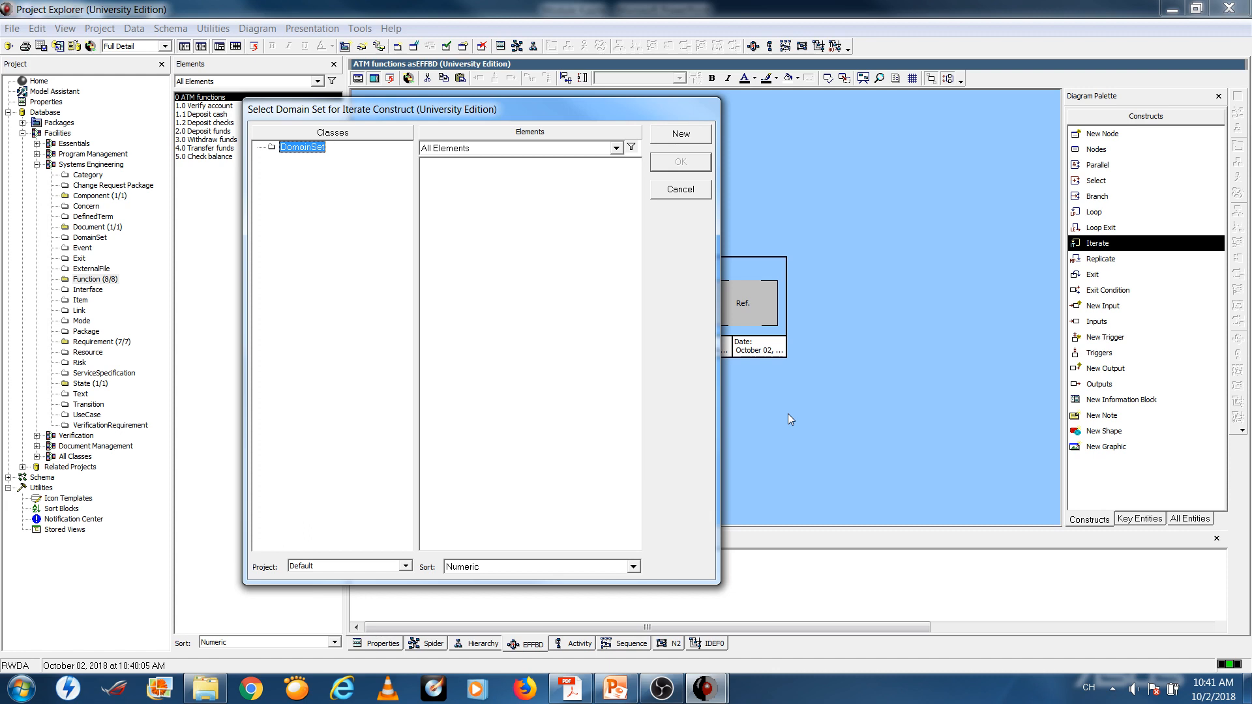
{"action": "left_click", "coordinate": [688, 190]}
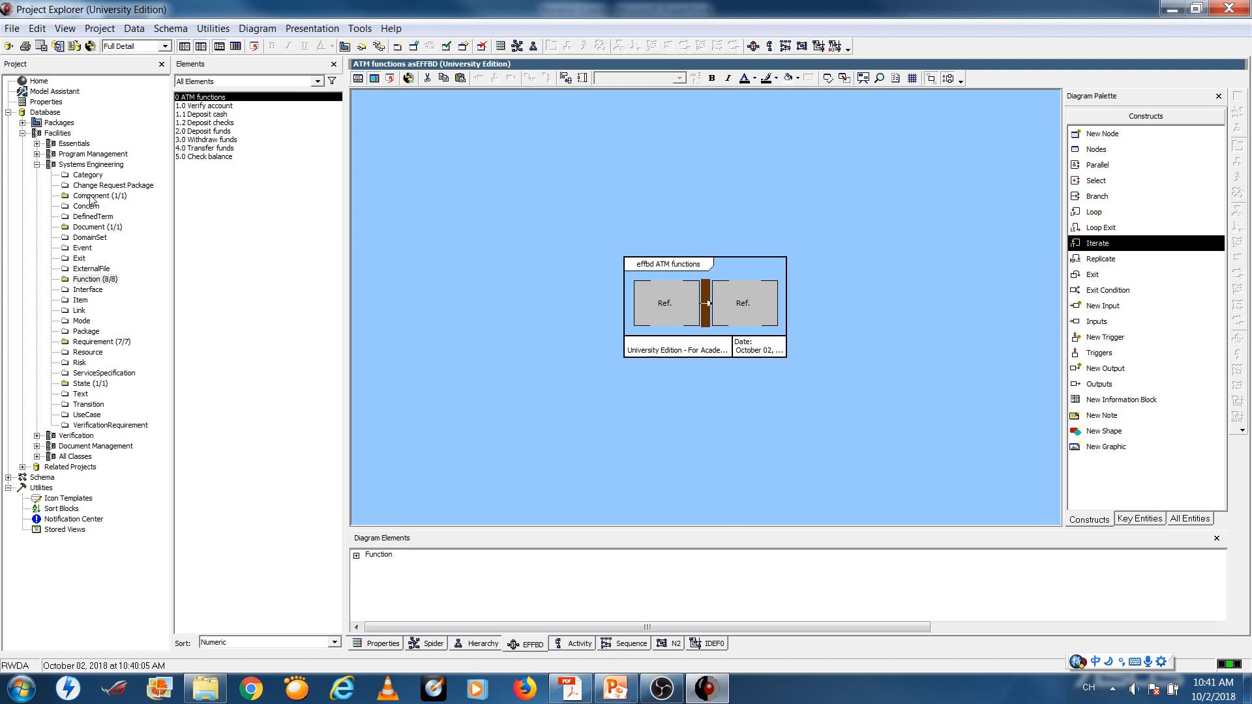
Create a new DomainSet element named "Verification condition".
{"action": "left_click", "coordinate": [88, 238]}
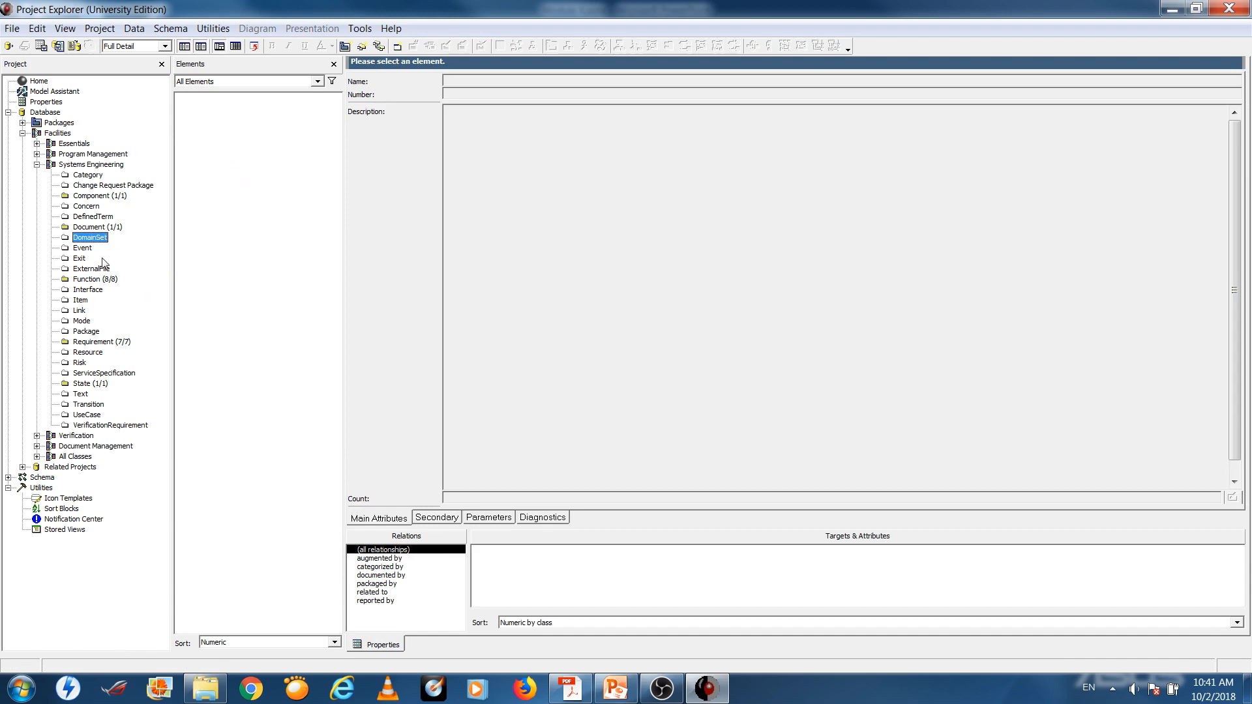
{"action": "right_click", "coordinate": [219, 126]}
{"action": "left_click", "coordinate": [261, 131]}
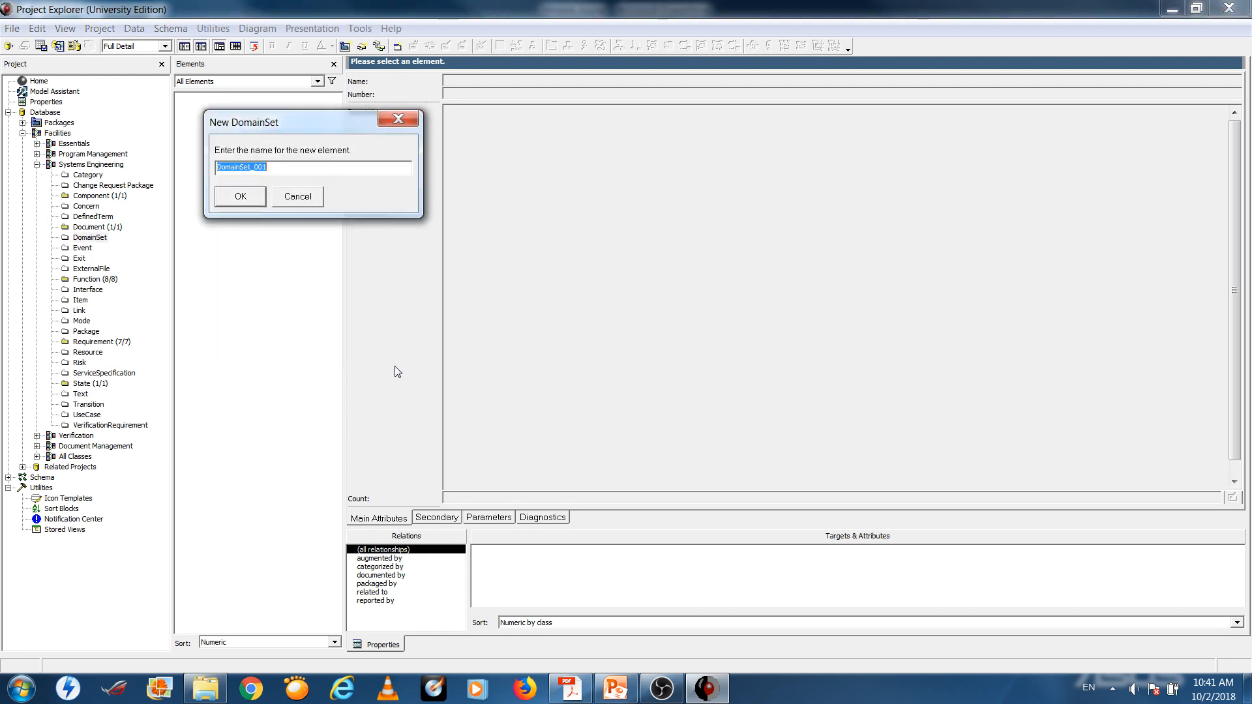
{"action": "left_click_drag", "start_coordinate": [286, 125], "coordinate": [490, 195]}
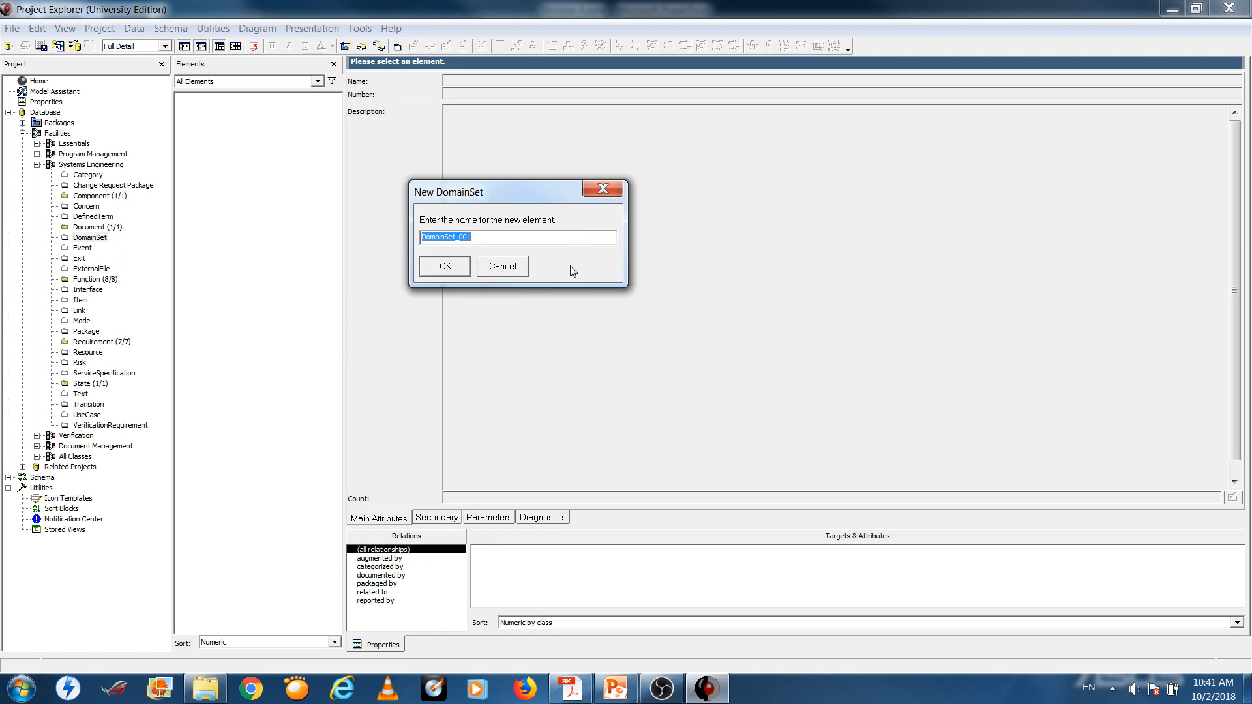
{"action": "key", "text": "BackSpace"}
{"action": "type", "text": "Verifucation"}
{"action": "key", "text": "BackSpace"}
{"action": "key", "text": "BackSpace"}
{"action": "key", "text": "BackSpace"}
{"action": "key", "text": "BackSpace"}
{"action": "key", "text": "BackSpace"}
{"action": "key", "text": "BackSpace"}
{"action": "key", "text": "BackSpace"}
{"action": "type", "text": "ication conditio"}
{"action": "key", "text": "Return"}
Number the Verification condition domain set 1.0 and describe it as "users are only allowed to try three times of verification.".
{"action": "left_click", "coordinate": [498, 94]}
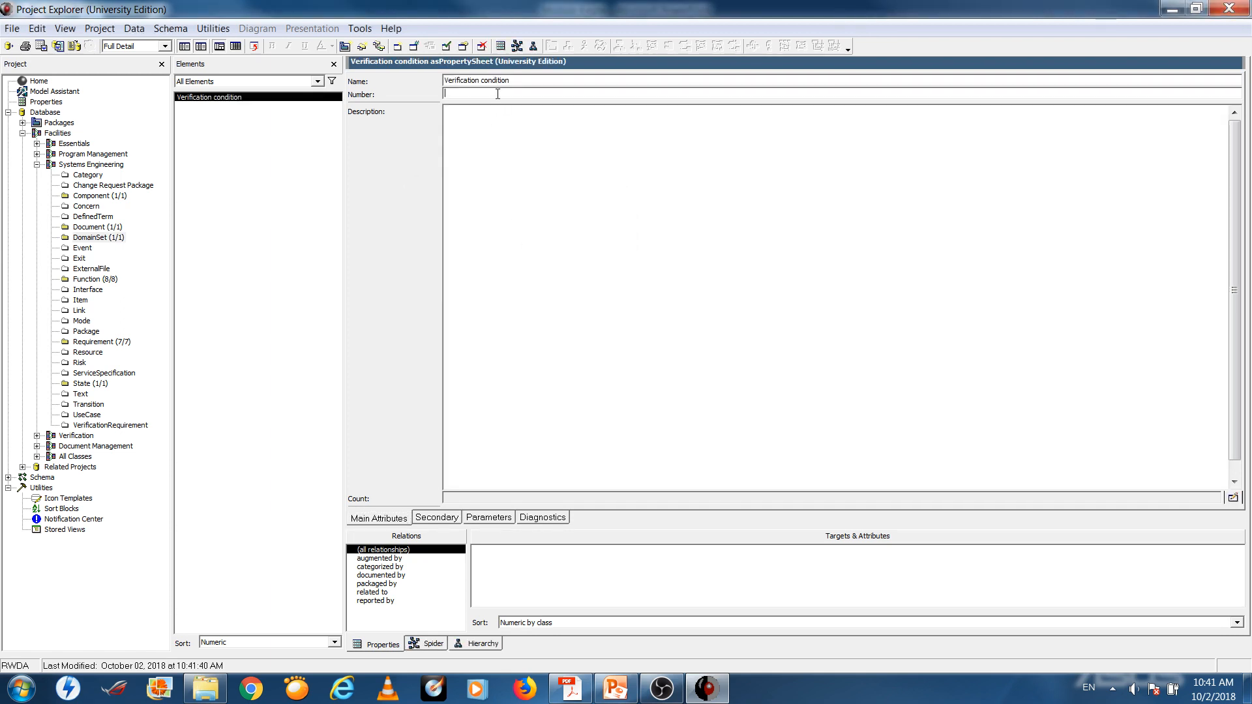
{"action": "type", "text": "1.0"}
{"action": "left_click", "coordinate": [538, 209]}
{"action": "type", "text": "user"}
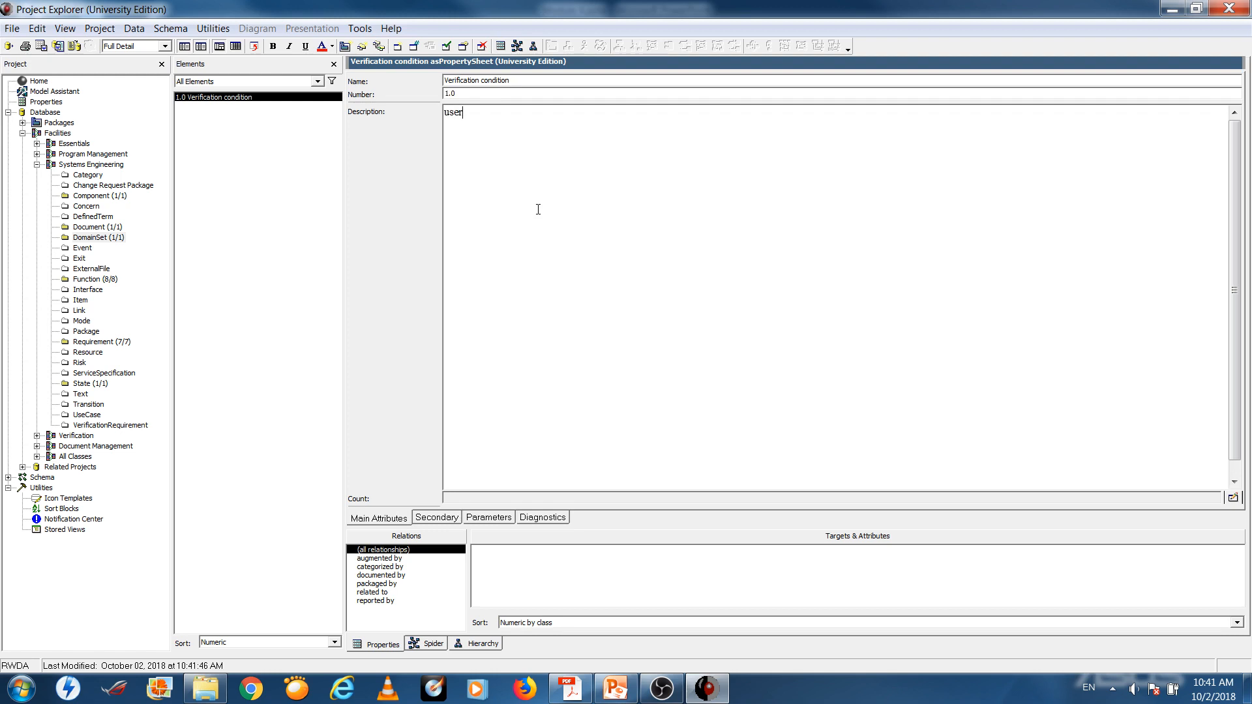
{"action": "type", "text": "s are only allowed to try three times"}
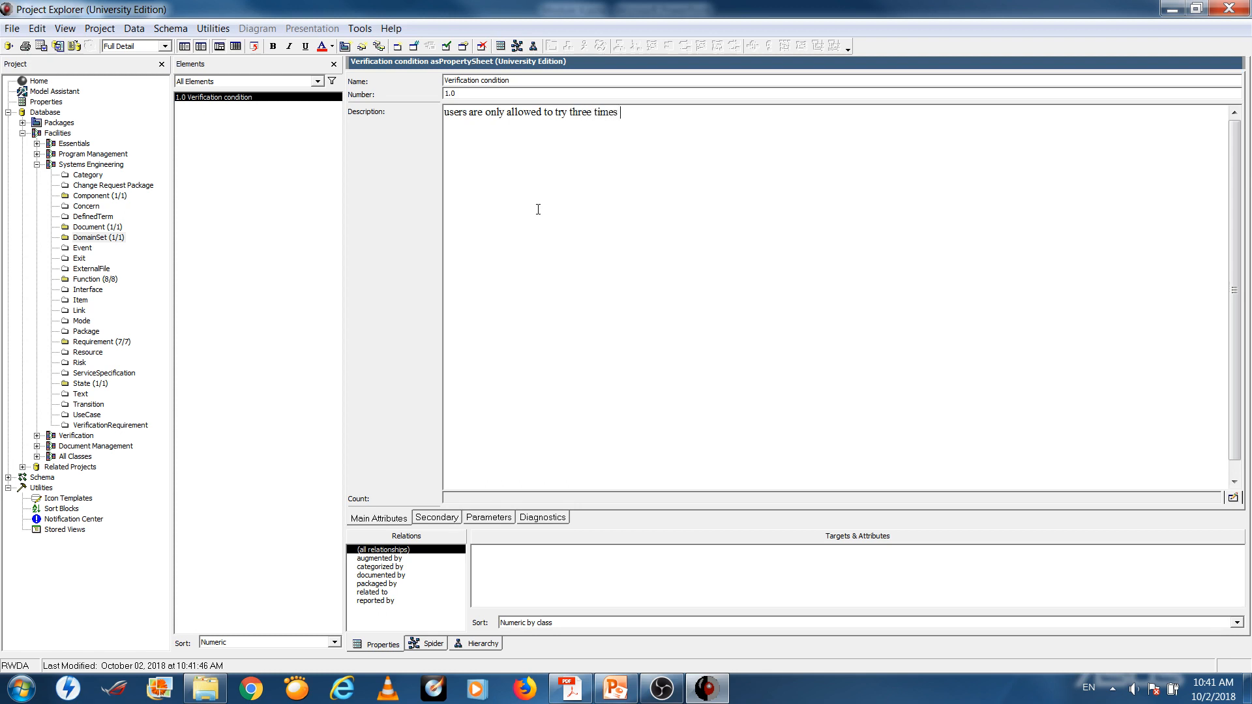
{"action": "type", "text": " of verification."}
Insert an Iterate construct between the reference nodes of the ATM functions EFFBD, using the 1.0 Verification condition domain set.
{"action": "left_click", "coordinate": [96, 280]}
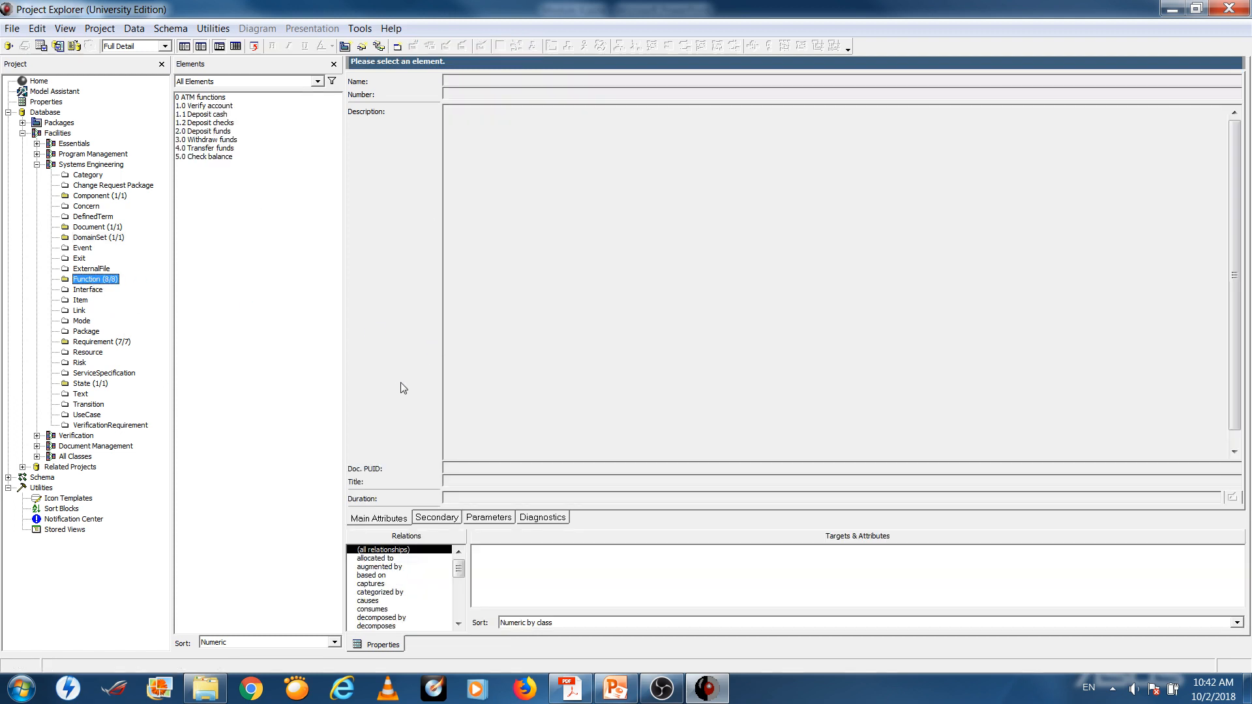
{"action": "left_click", "coordinate": [222, 98]}
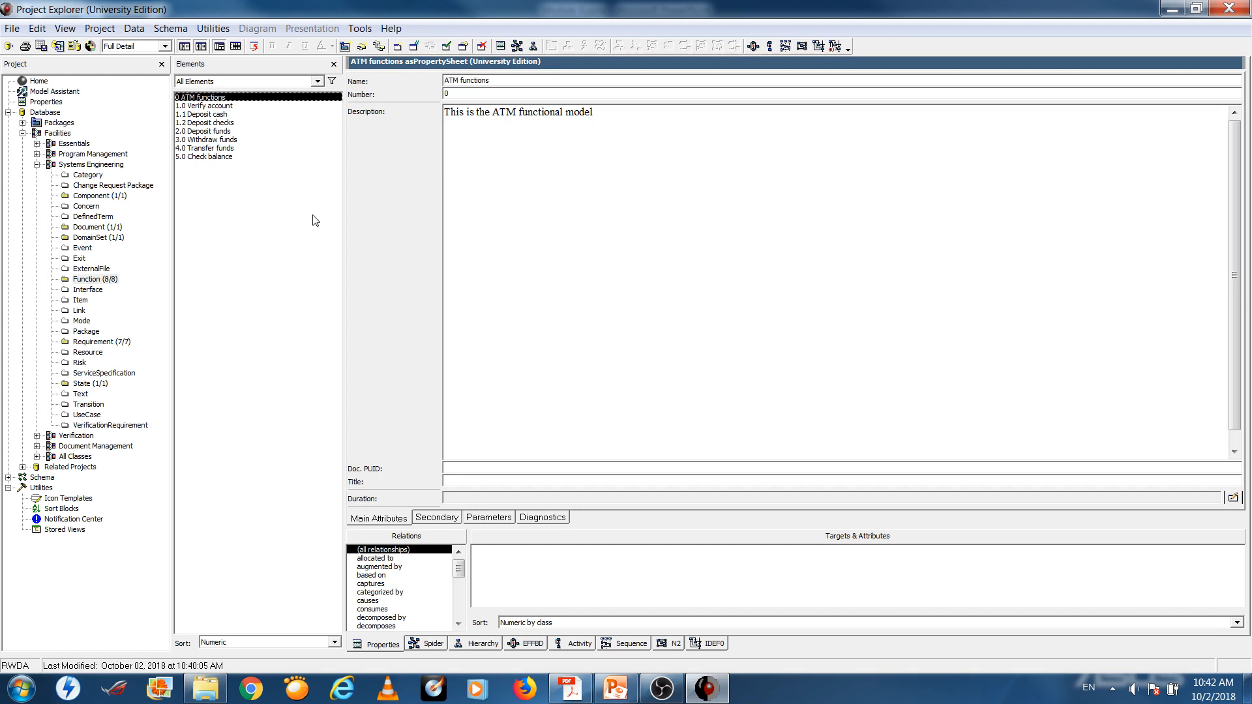
{"action": "left_click", "coordinate": [529, 644]}
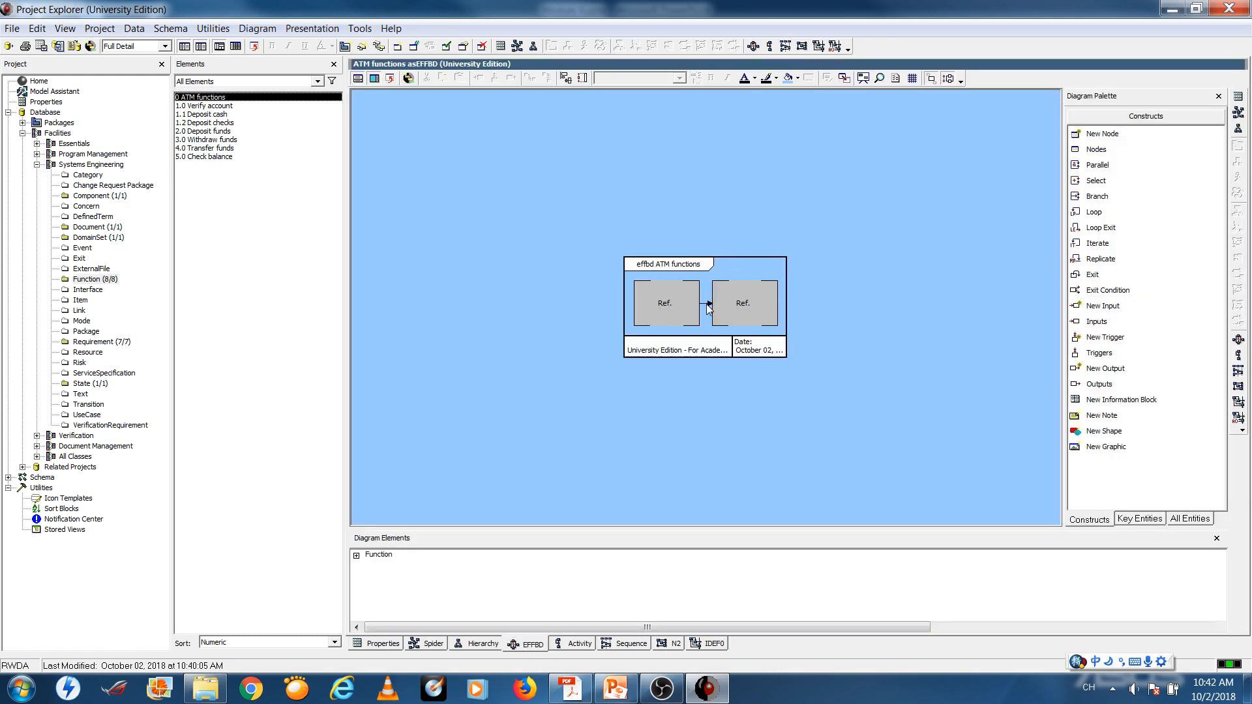
{"action": "left_click", "coordinate": [707, 304]}
{"action": "right_click", "coordinate": [707, 304]}
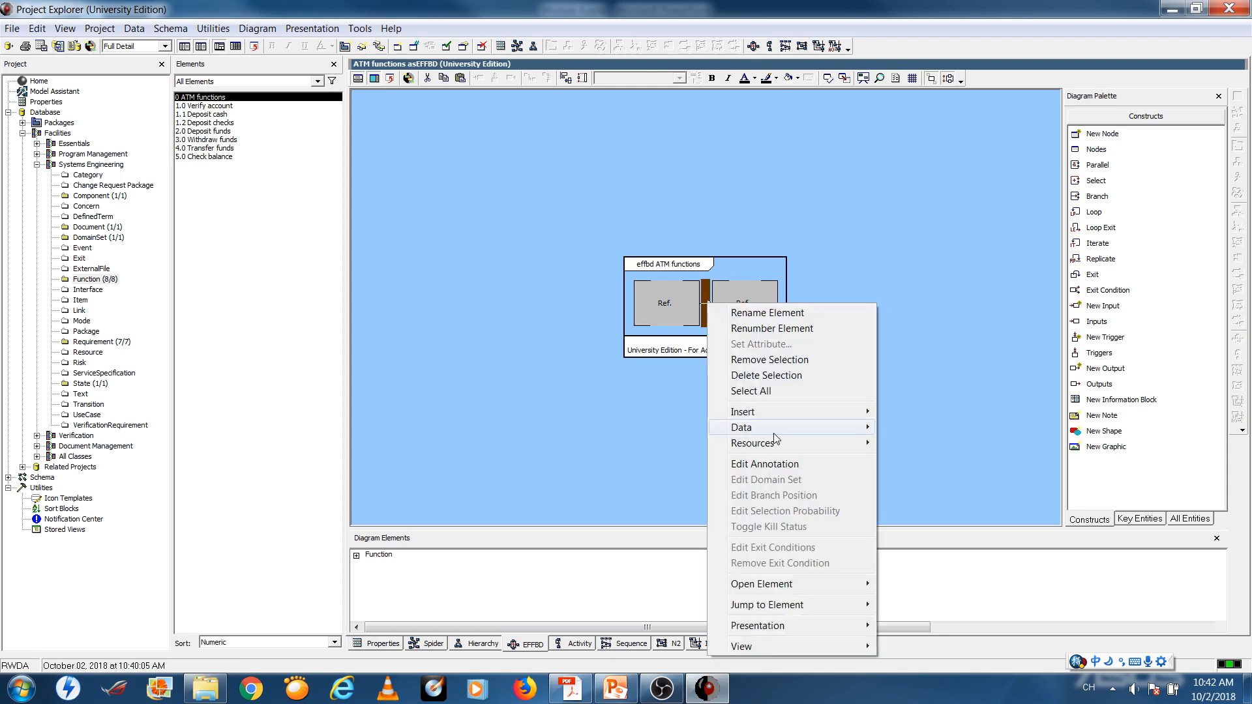
{"action": "mouse_move", "coordinate": [750, 412]}
{"action": "left_click", "coordinate": [950, 512]}
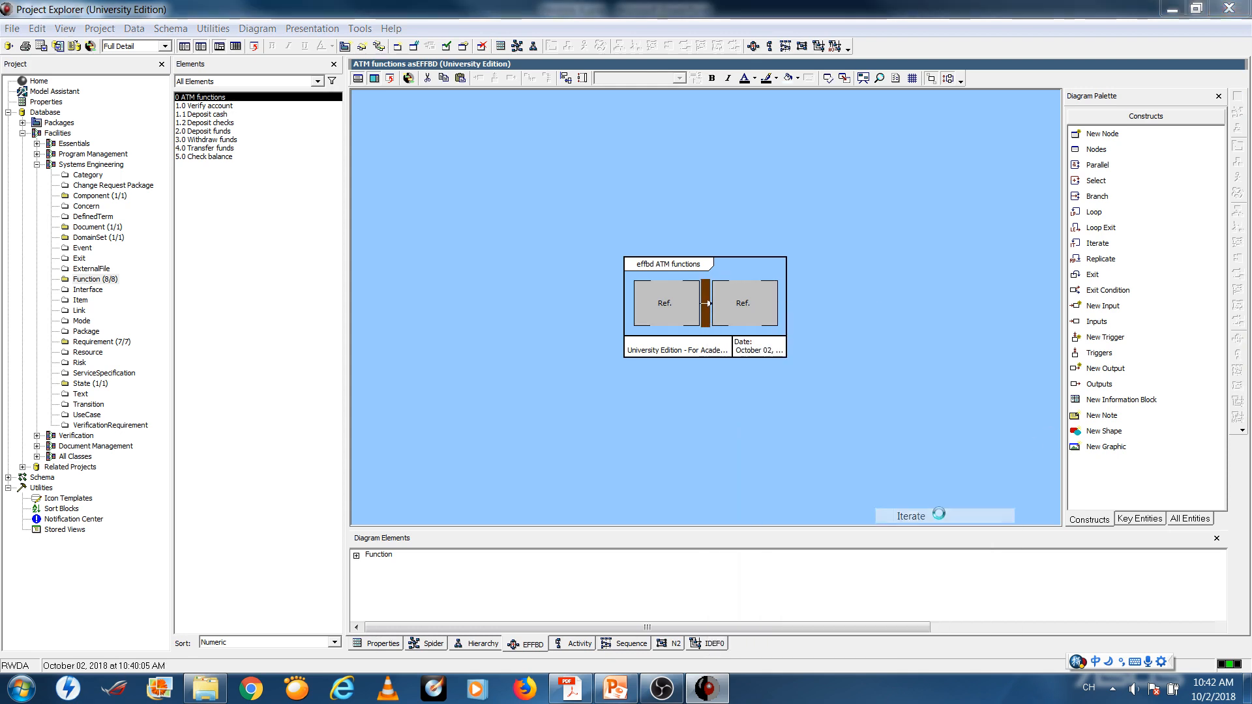
{"action": "left_click", "coordinate": [457, 161]}
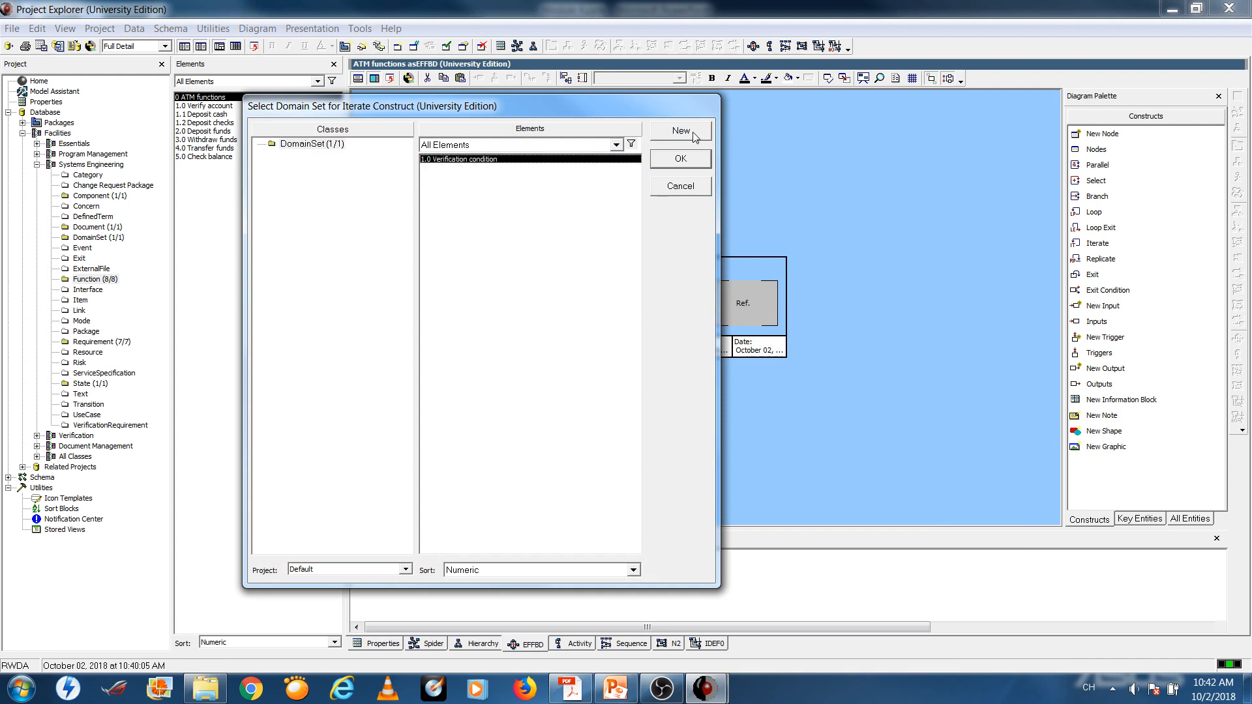
{"action": "left_click", "coordinate": [682, 157]}
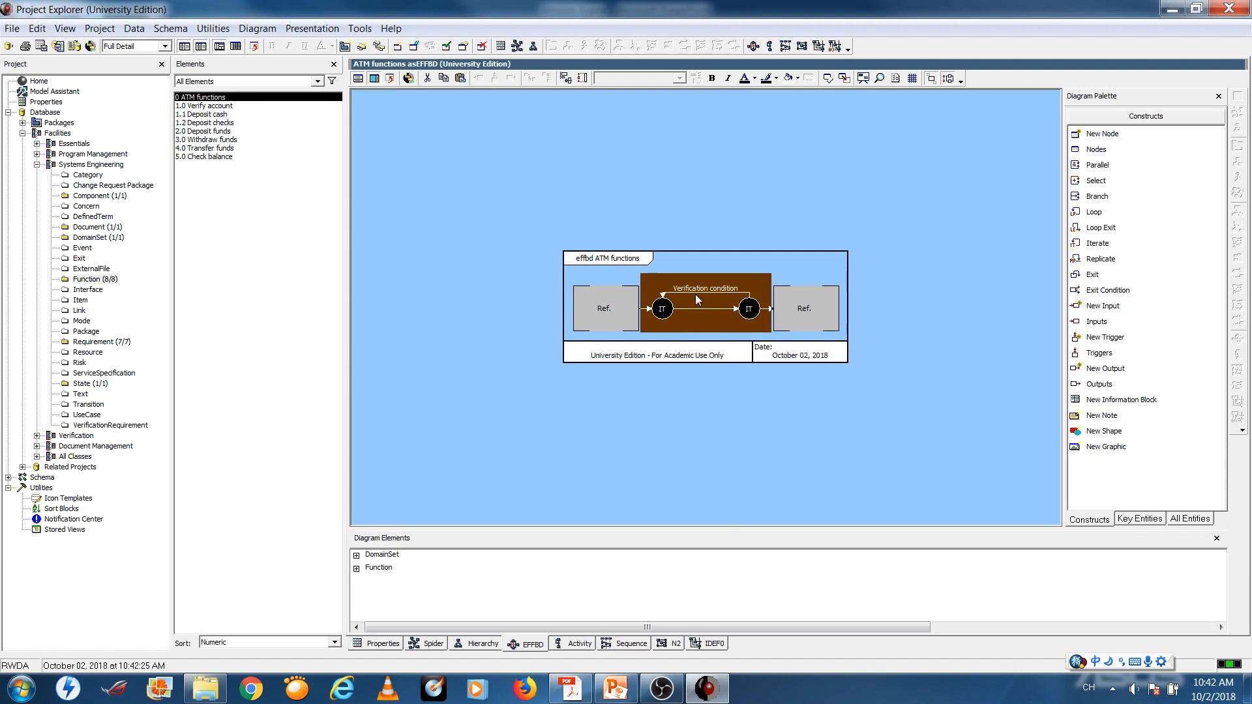
Insert the existing 1.0 Verify account function inside the Verification condition iterate construct of the ATM functions EFFBD.
{"action": "left_click", "coordinate": [705, 315]}
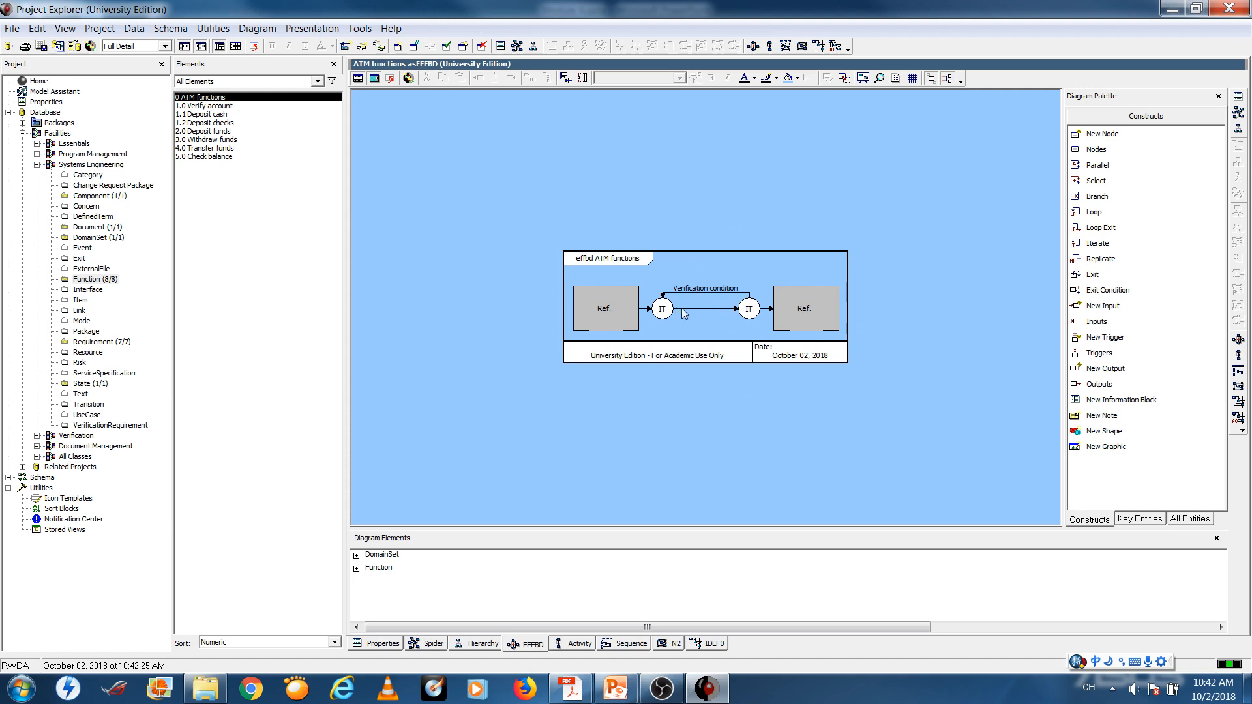
{"action": "left_click", "coordinate": [700, 311]}
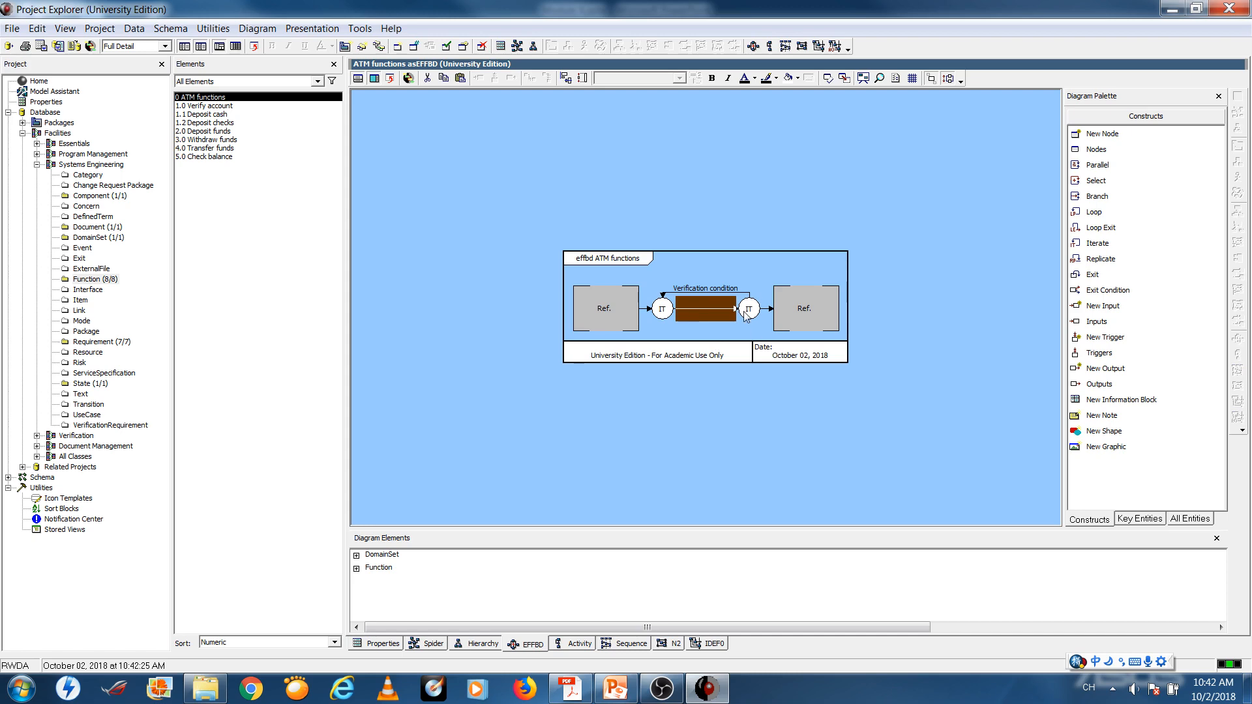
{"action": "right_click", "coordinate": [708, 308]}
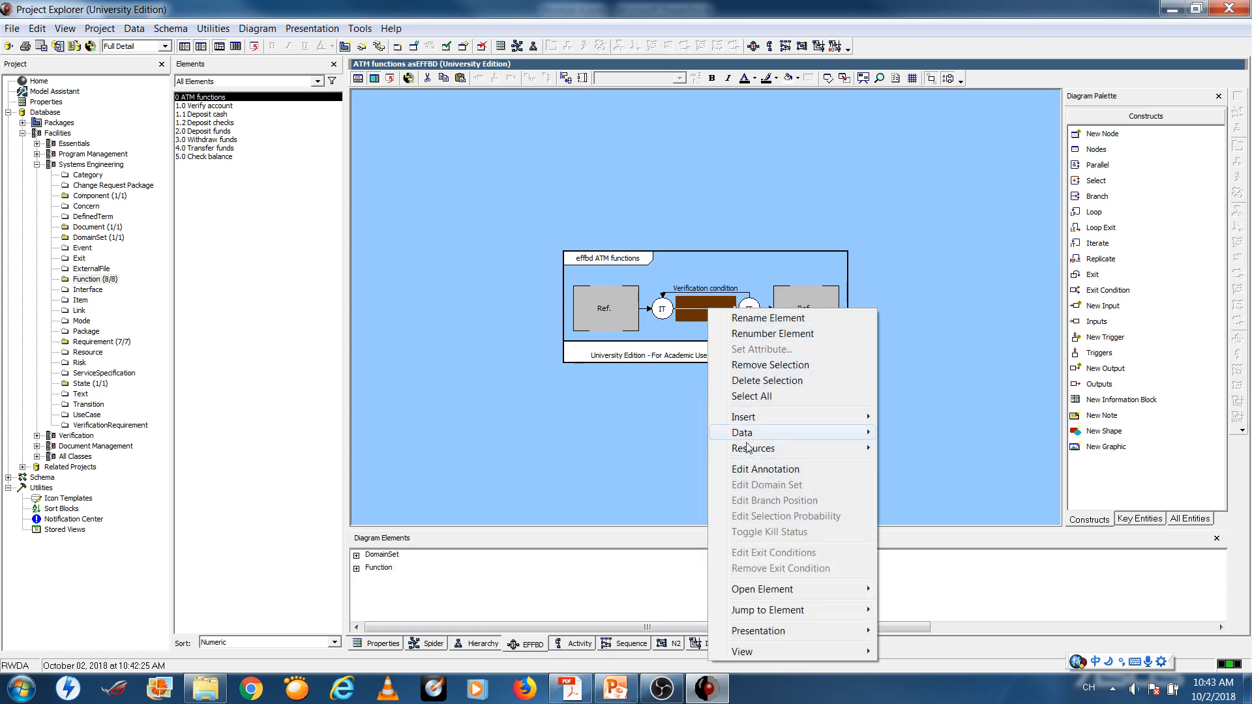
{"action": "mouse_move", "coordinate": [746, 417]}
{"action": "left_click", "coordinate": [937, 423]}
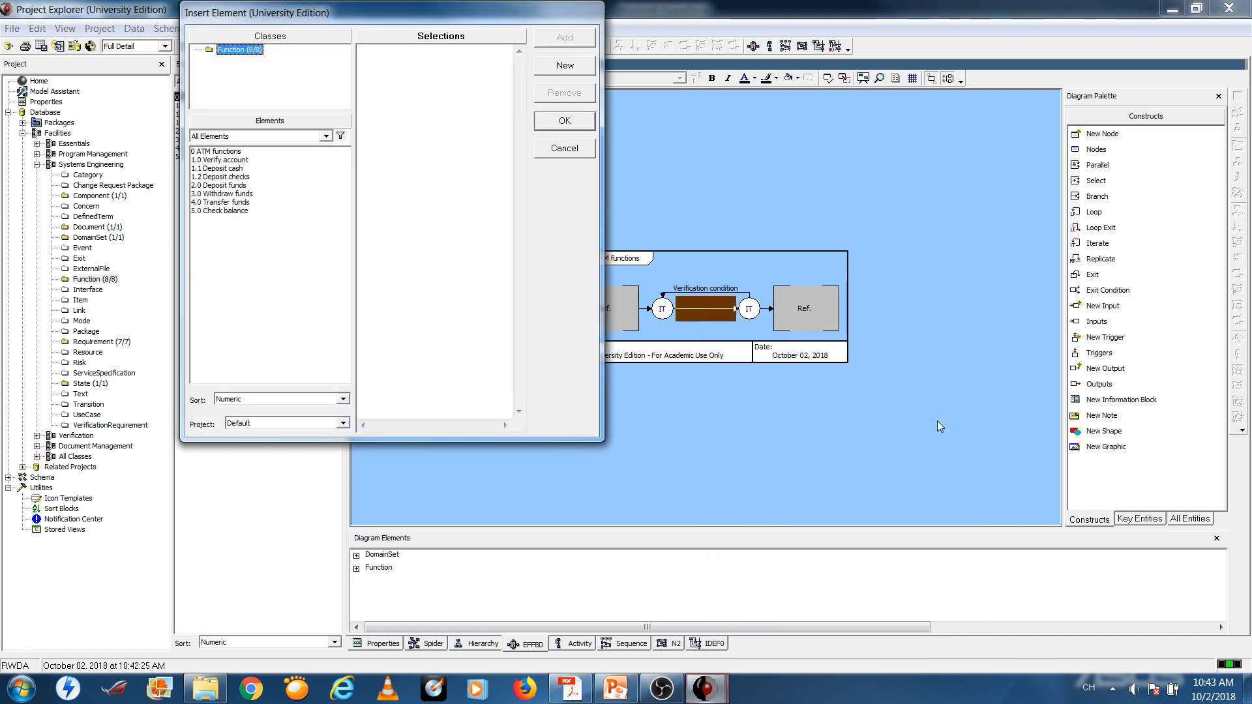
{"action": "left_click", "coordinate": [238, 160]}
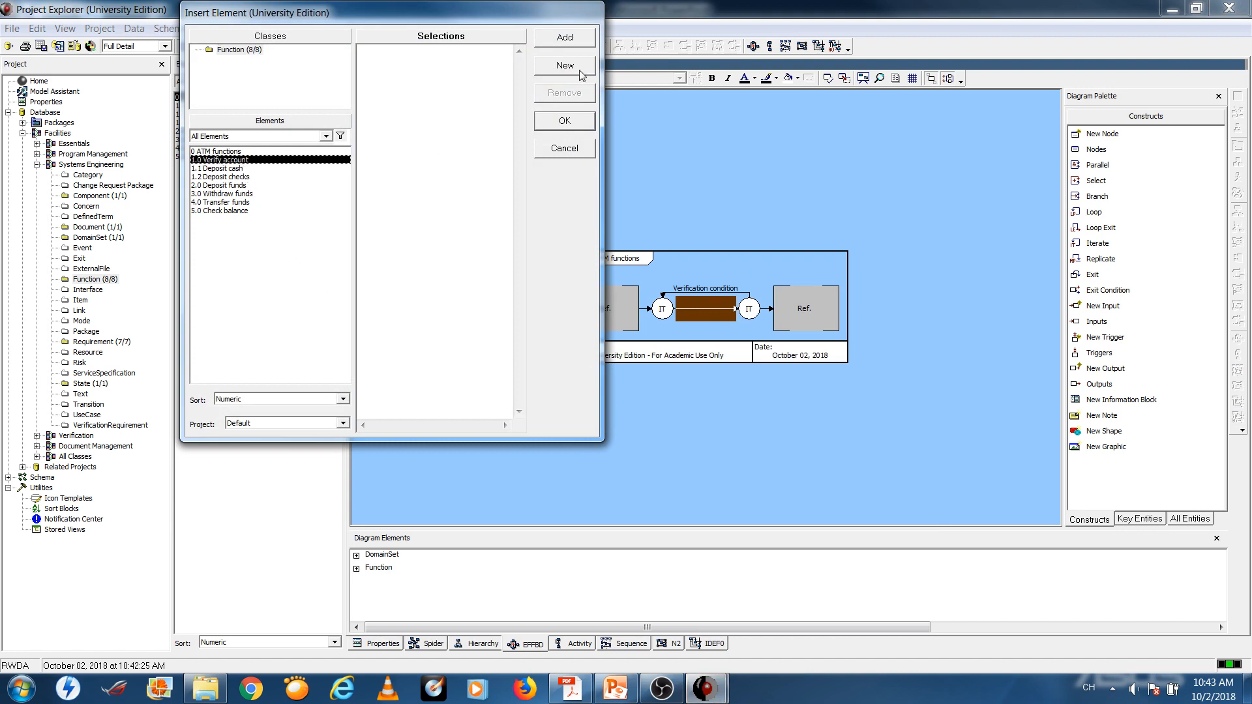
{"action": "left_click", "coordinate": [571, 45]}
{"action": "left_click", "coordinate": [571, 124]}
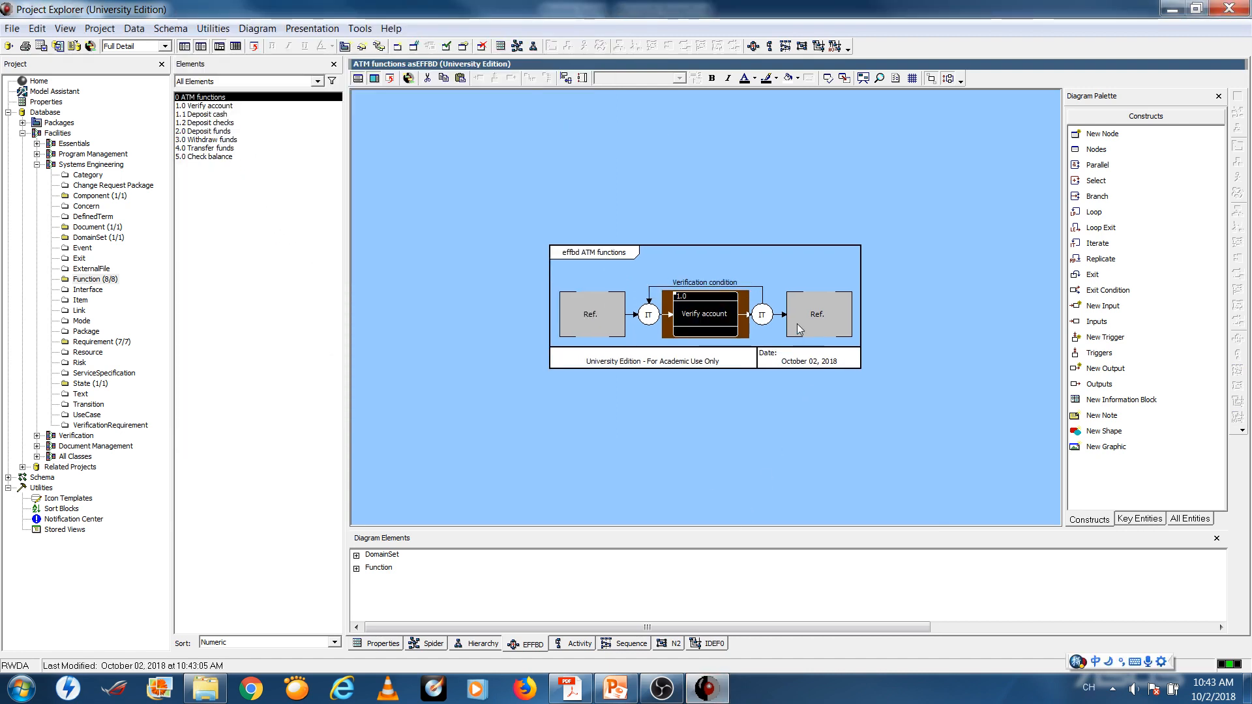
Clear the diagram selection and switch the keyboard input language to English.
{"action": "left_click", "coordinate": [781, 324]}
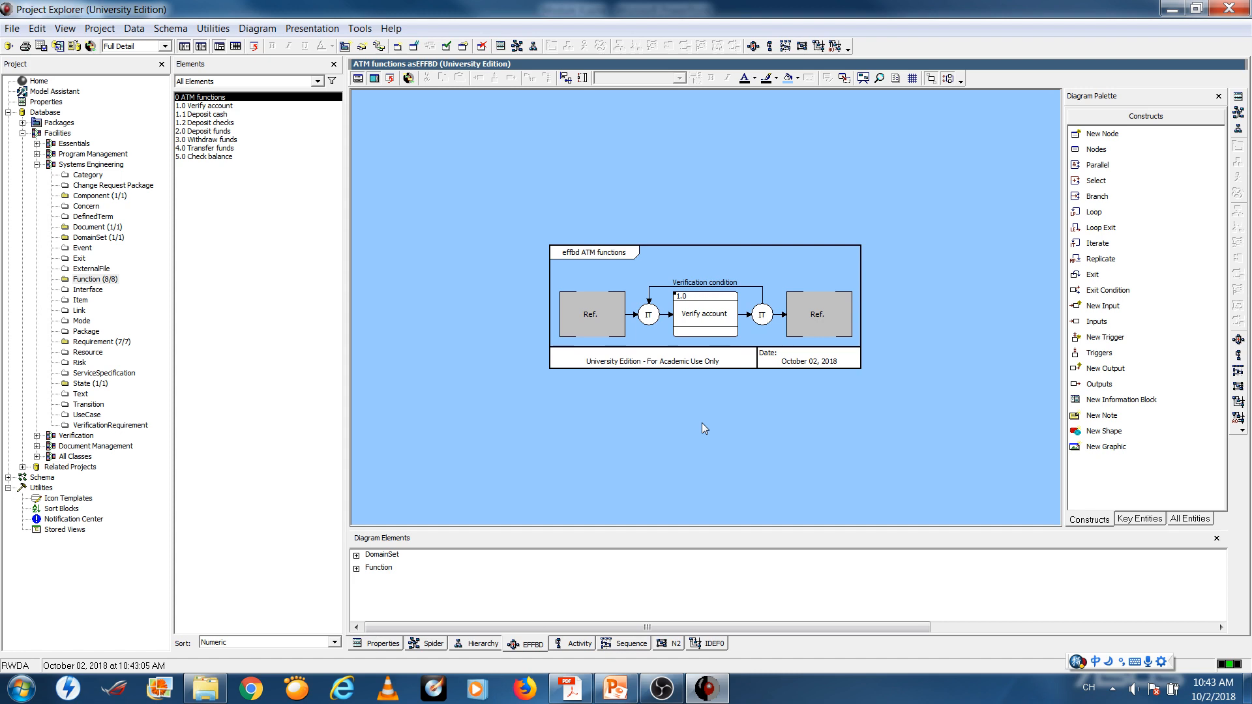
{"action": "left_click", "coordinate": [1089, 687]}
{"action": "left_click", "coordinate": [1121, 628]}
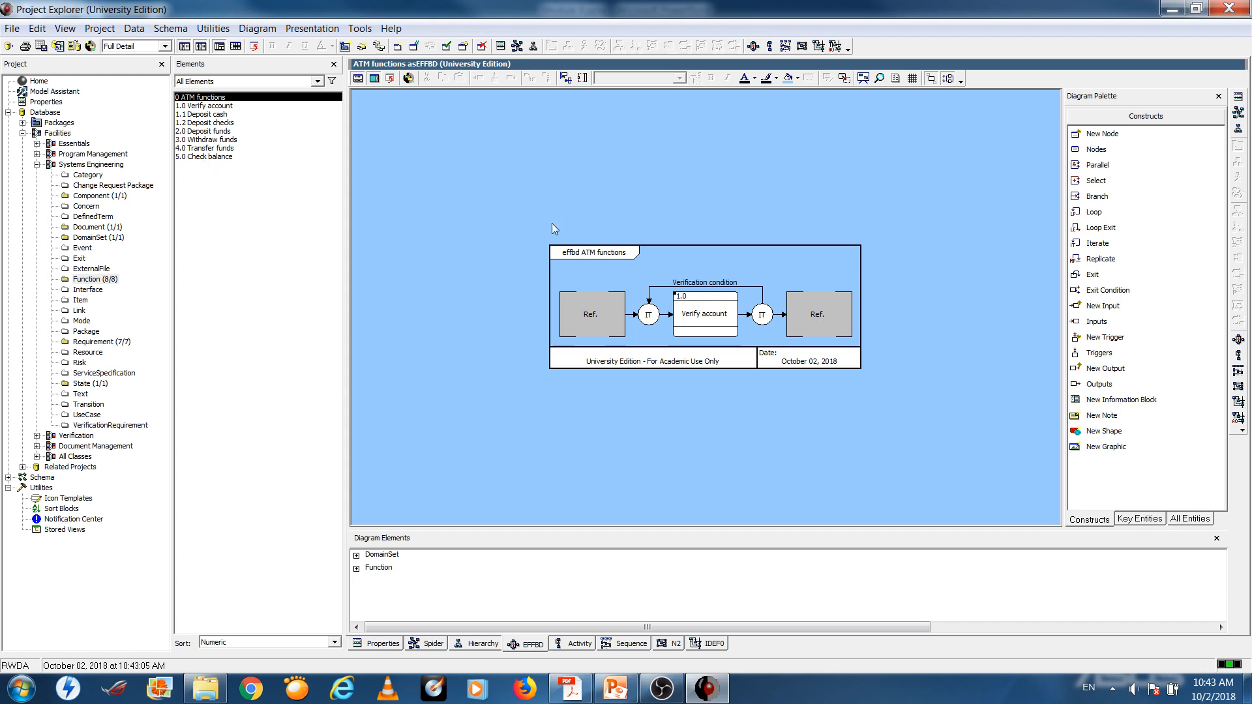
Insert a Select (OR) construct with 4 branches between the iterate construct and the end reference node.
{"action": "left_click", "coordinate": [782, 318]}
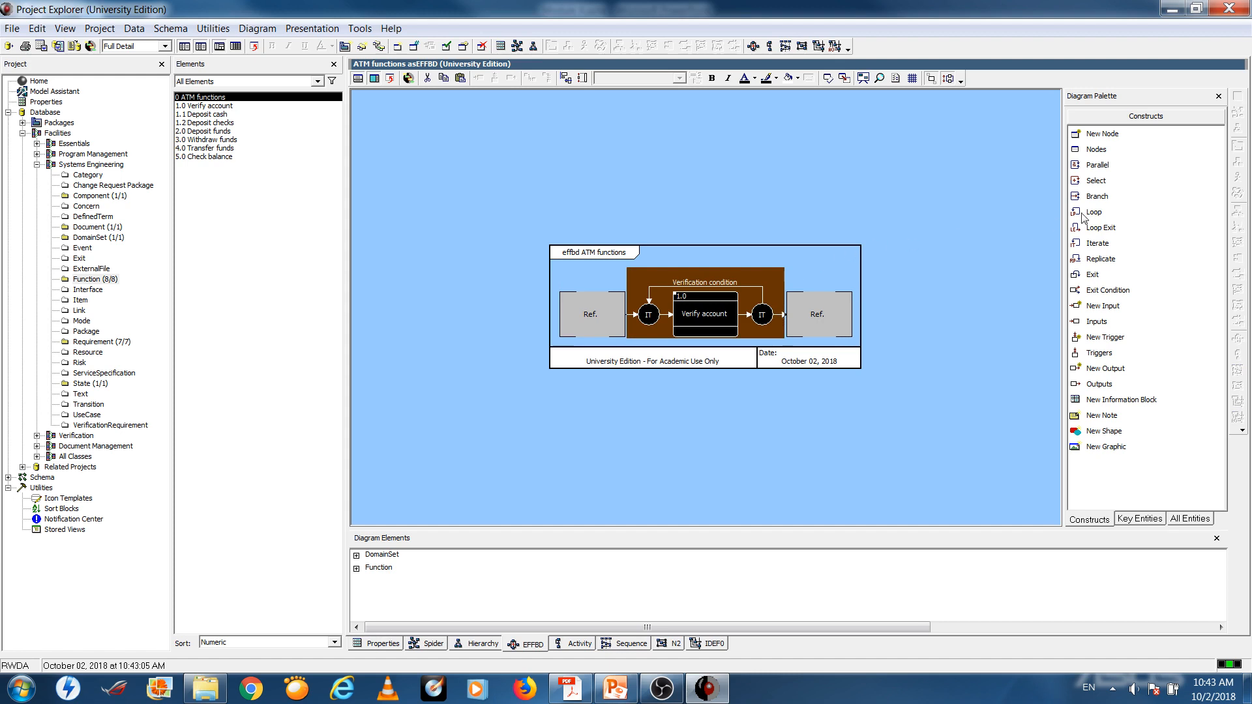
{"action": "left_click", "coordinate": [1097, 183]}
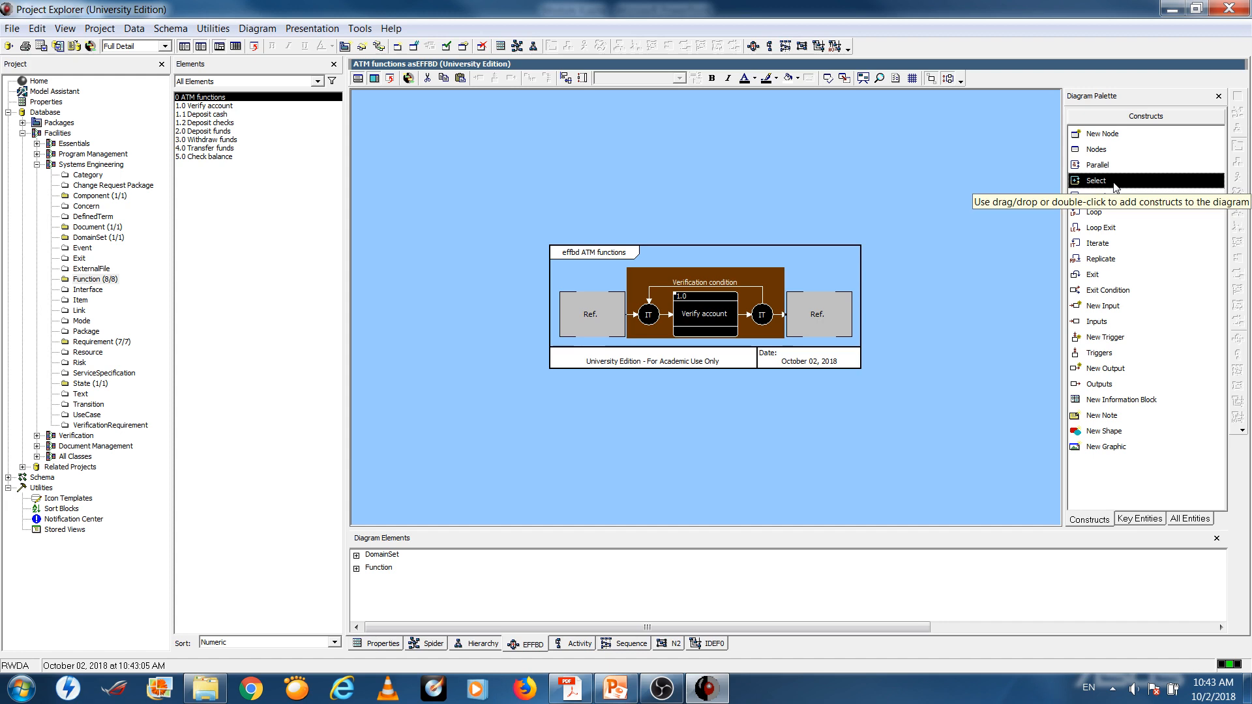
{"action": "right_click", "coordinate": [784, 320]}
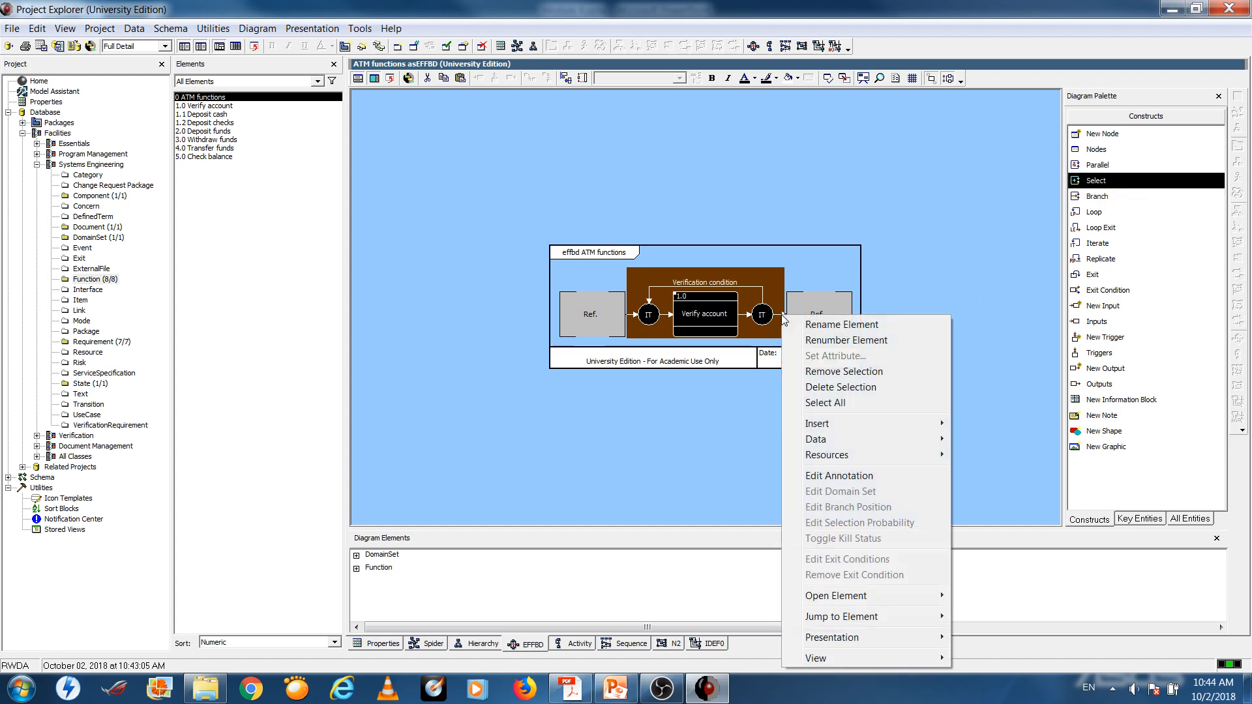
{"action": "mouse_move", "coordinate": [829, 425]}
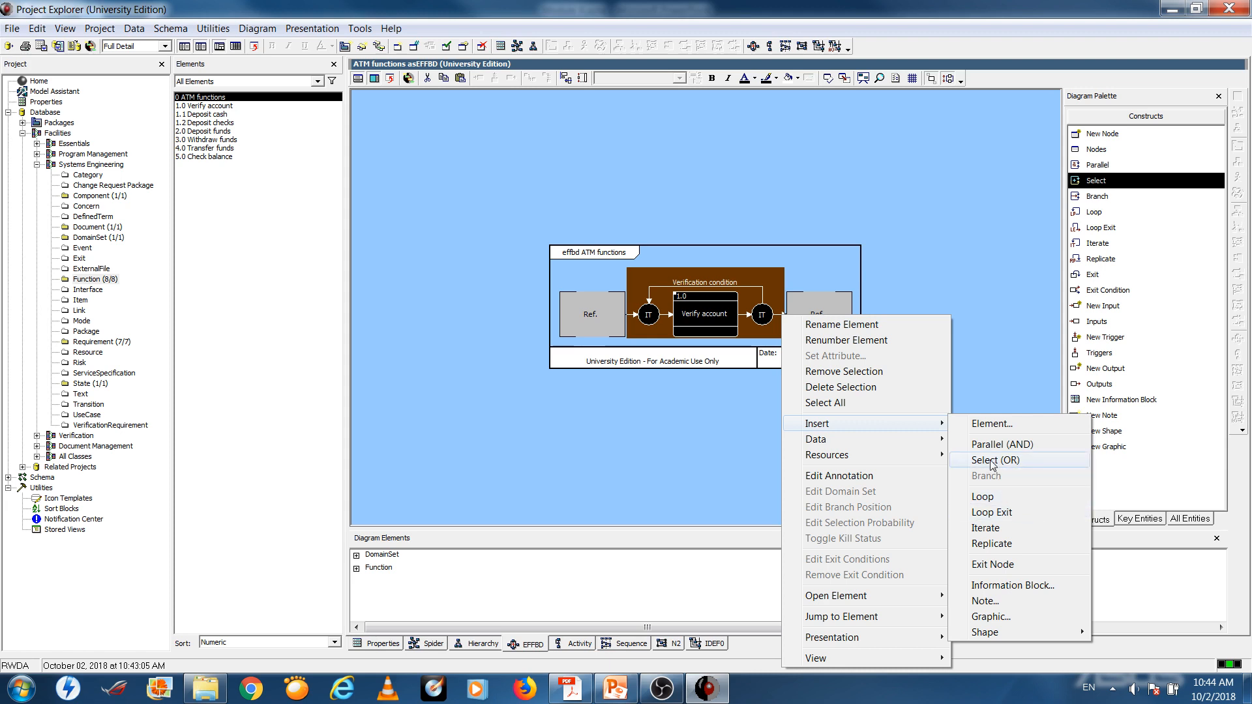
{"action": "left_click", "coordinate": [990, 460]}
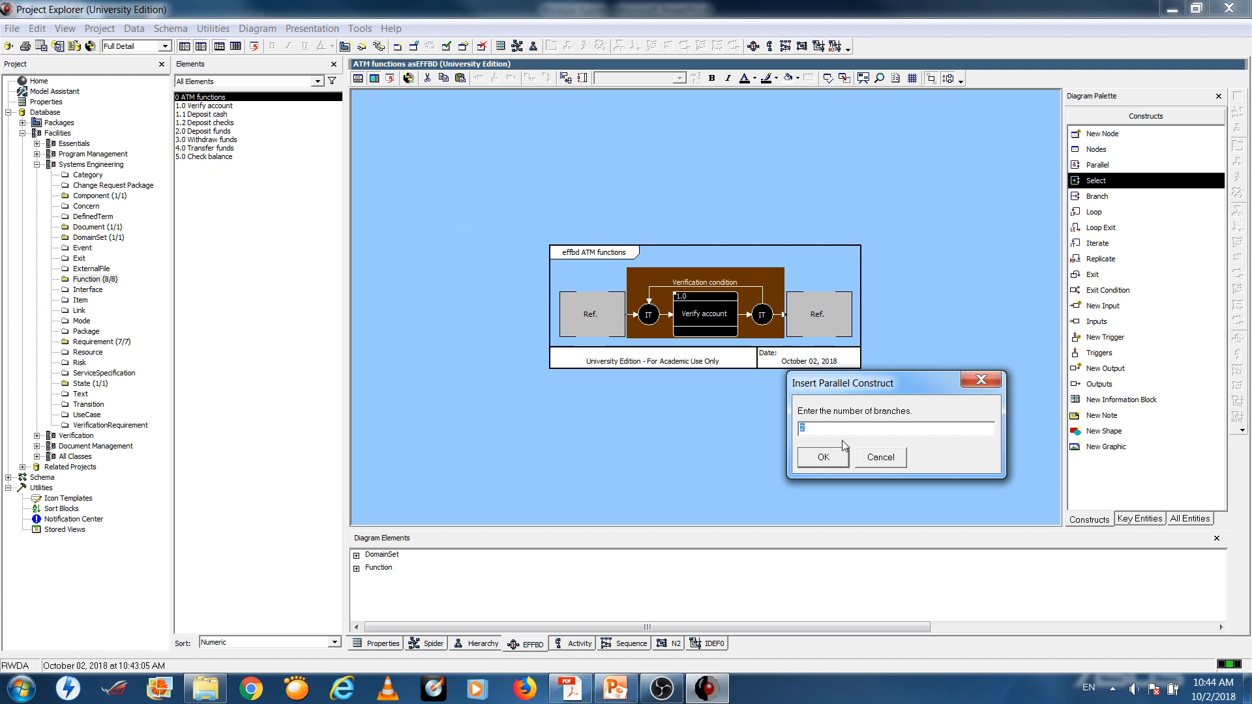
{"action": "type", "text": "4"}
{"action": "left_click", "coordinate": [833, 459]}
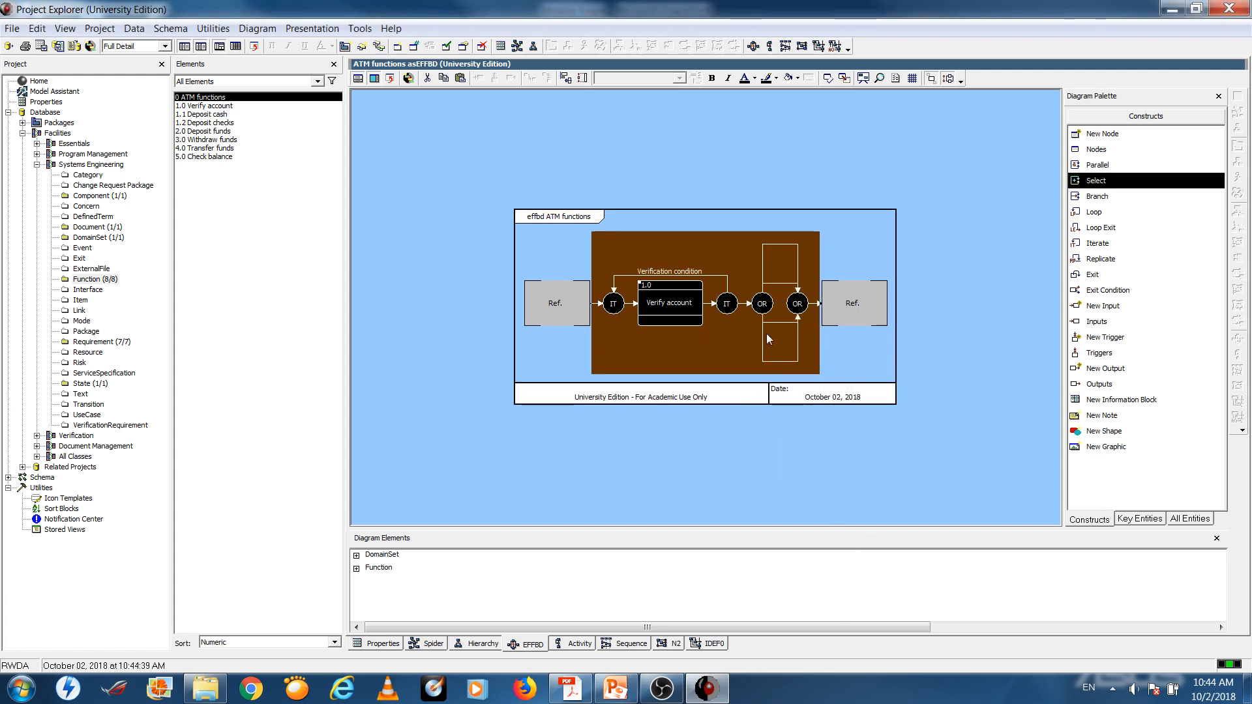
Delete the whole Select (OR) construct that follows the iterate construct.
{"action": "left_click", "coordinate": [784, 247]}
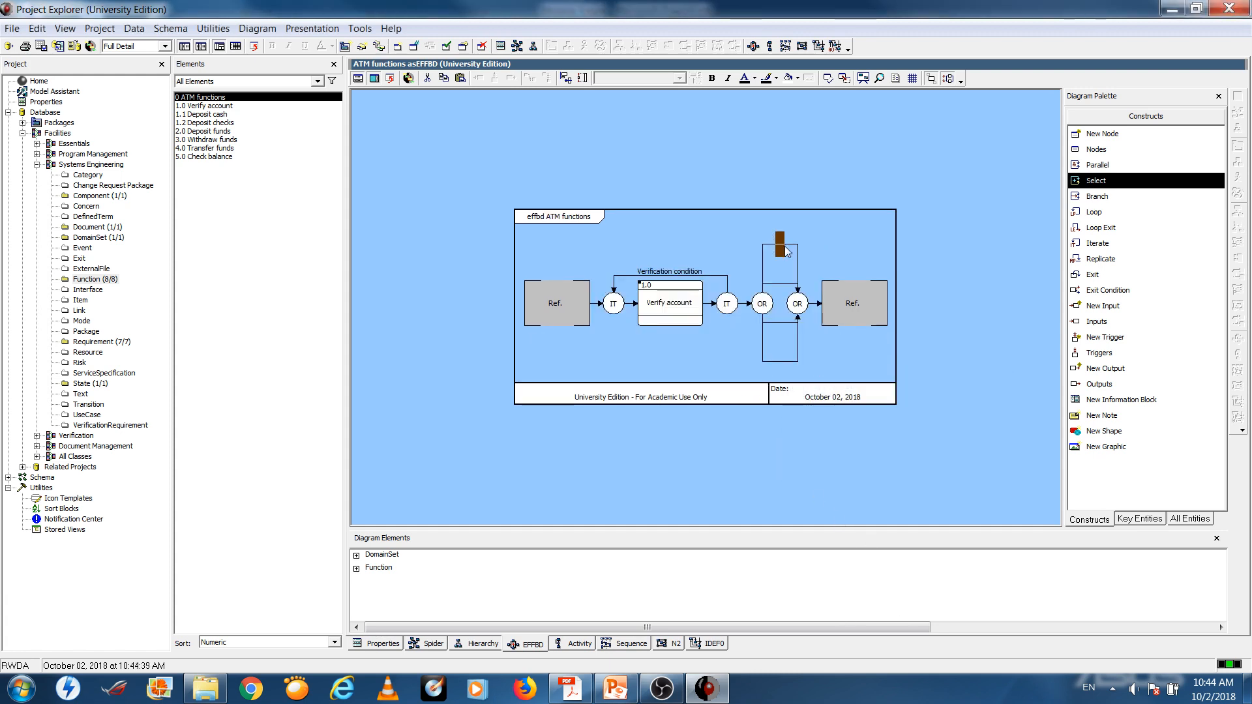
{"action": "left_click", "coordinate": [773, 285]}
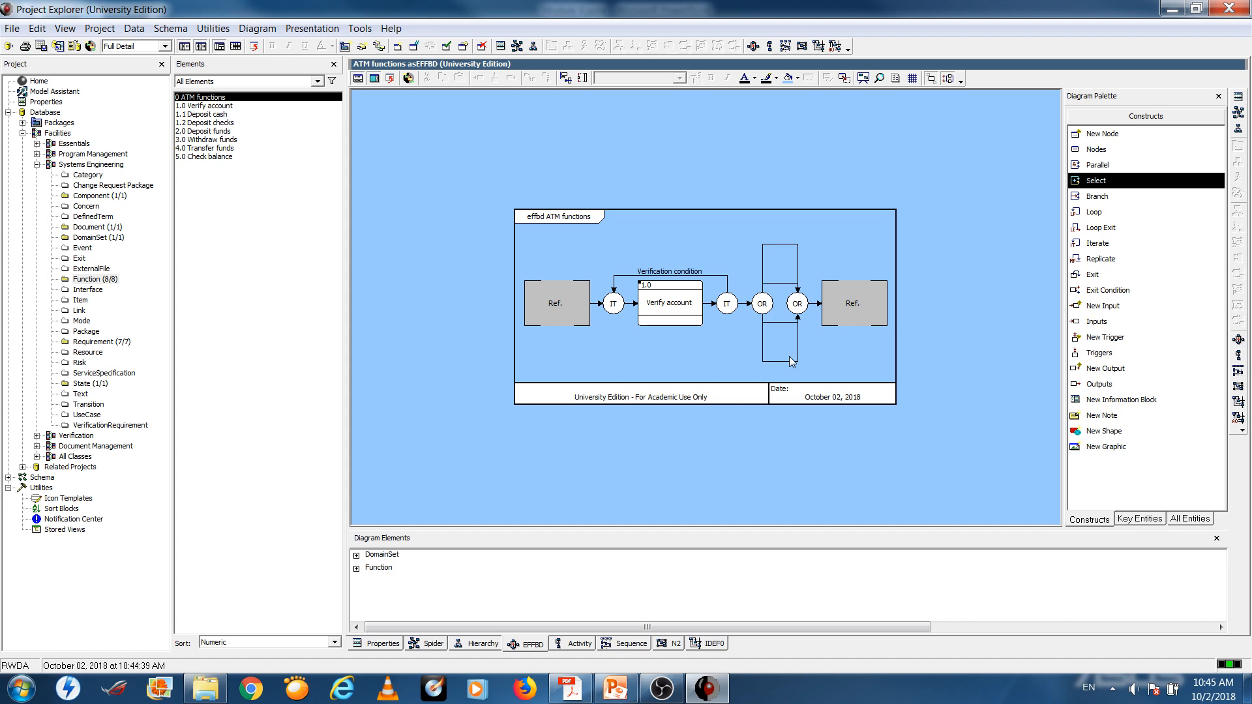
{"action": "left_click", "coordinate": [758, 304]}
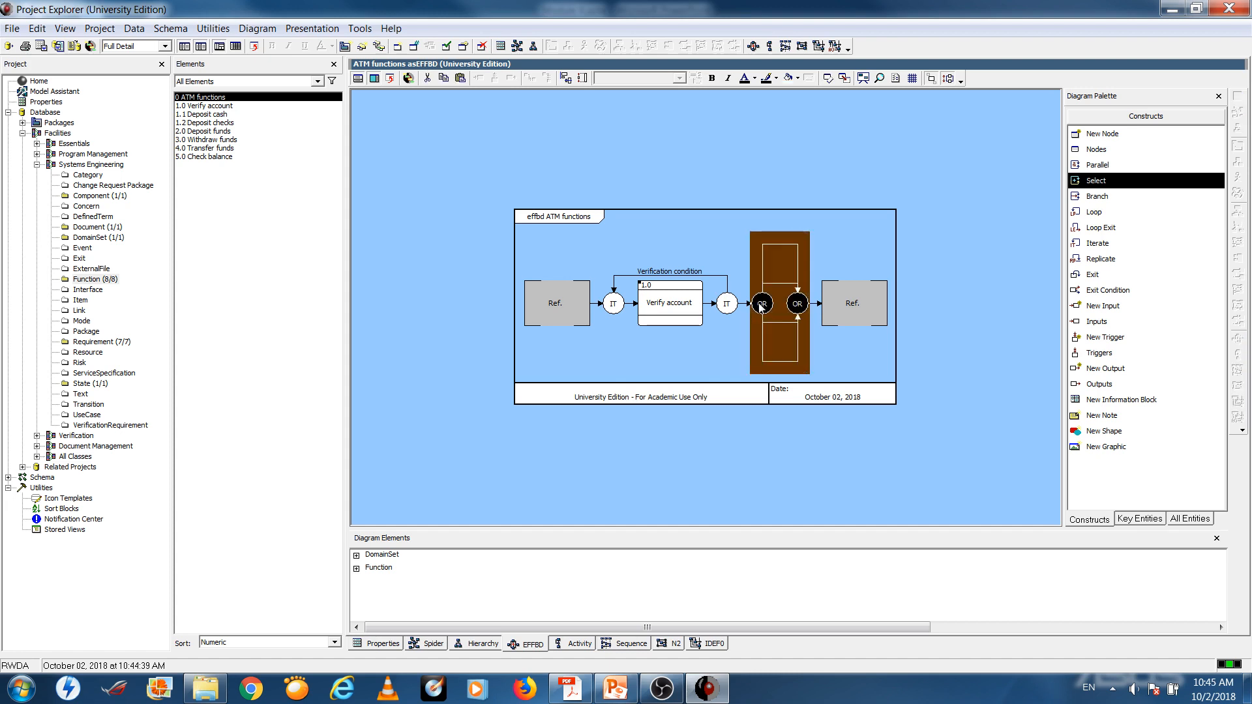
{"action": "right_click", "coordinate": [758, 304]}
{"action": "left_click", "coordinate": [782, 309]}
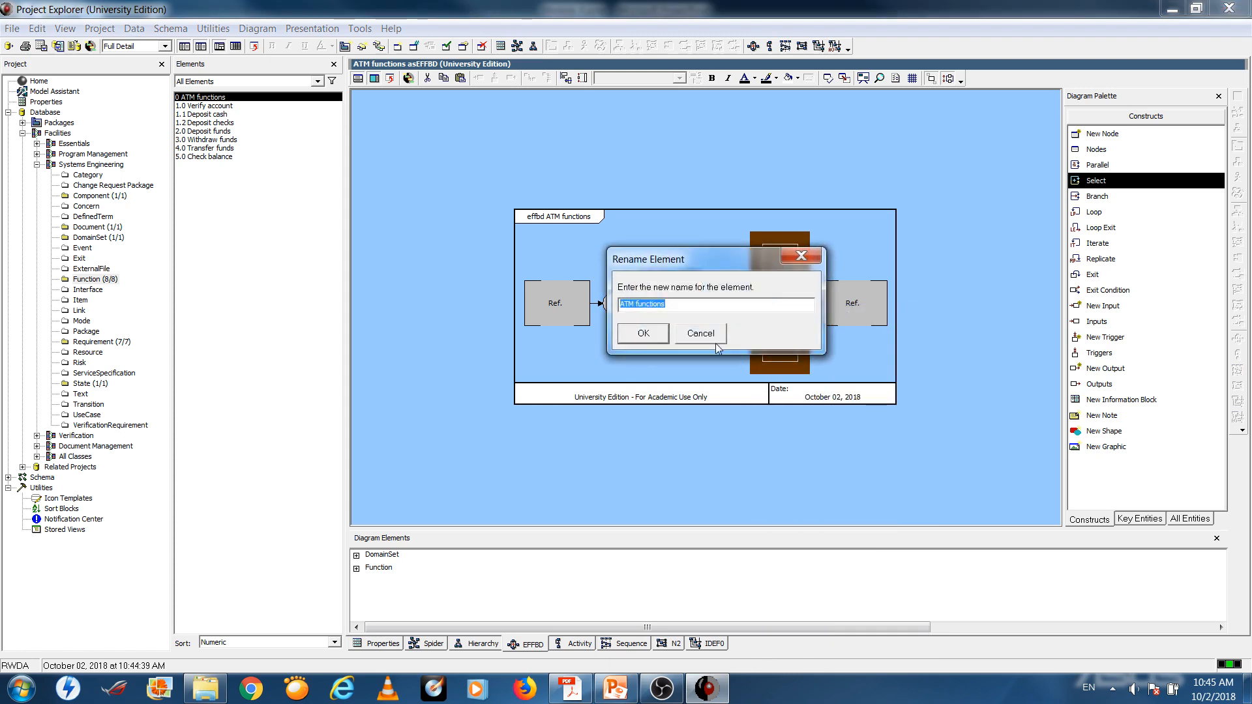
{"action": "left_click", "coordinate": [712, 337]}
{"action": "key", "text": "Delete"}
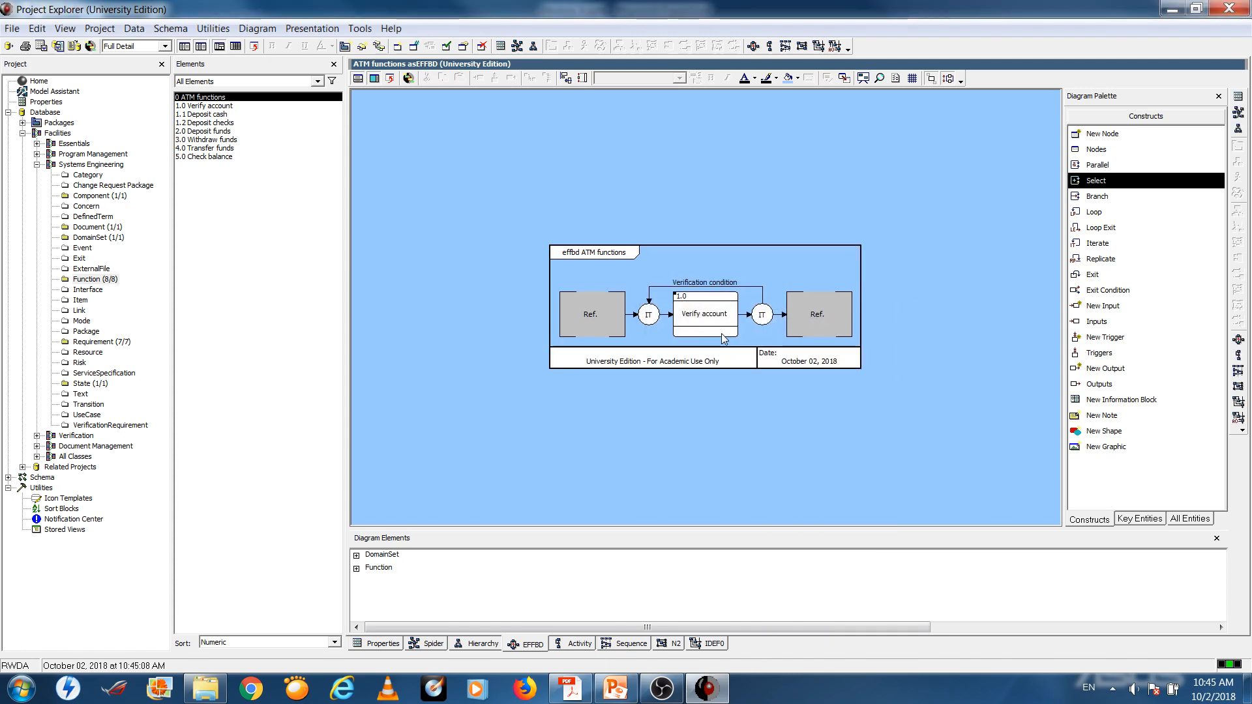
Insert a Loop construct between the iterate construct and the end reference node.
{"action": "left_click", "coordinate": [780, 315]}
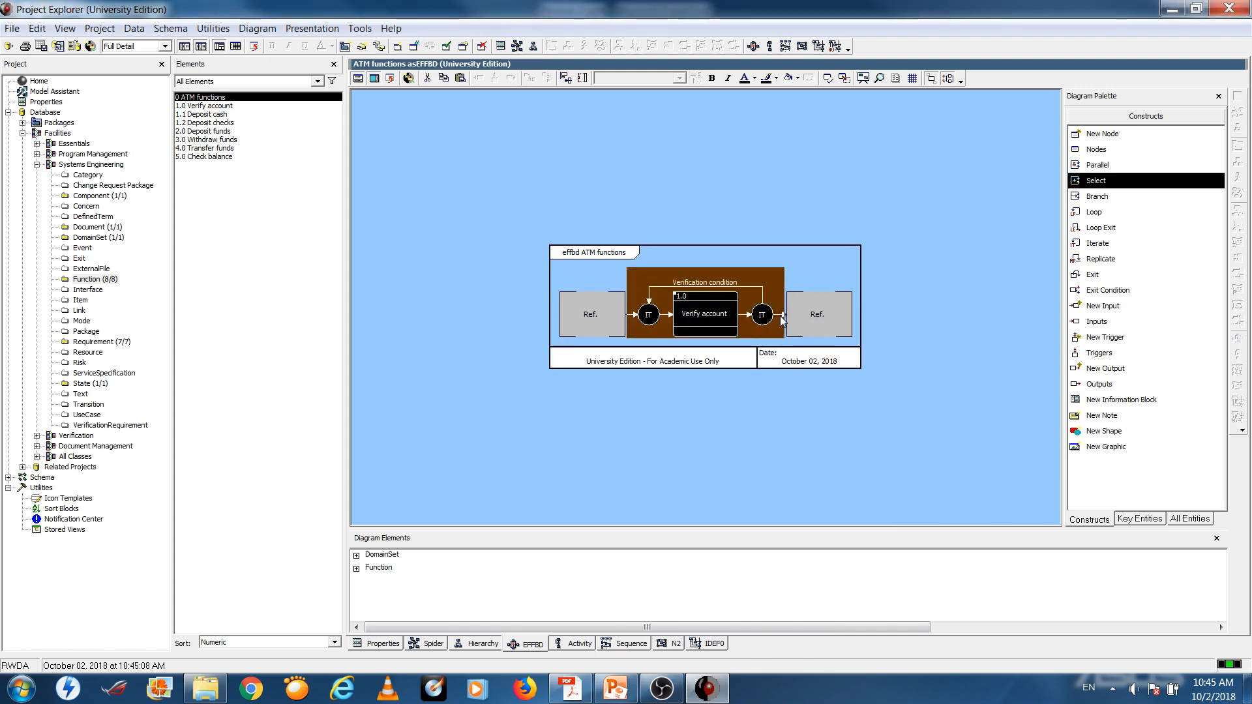
{"action": "left_click", "coordinate": [1093, 215]}
{"action": "right_click", "coordinate": [780, 319]}
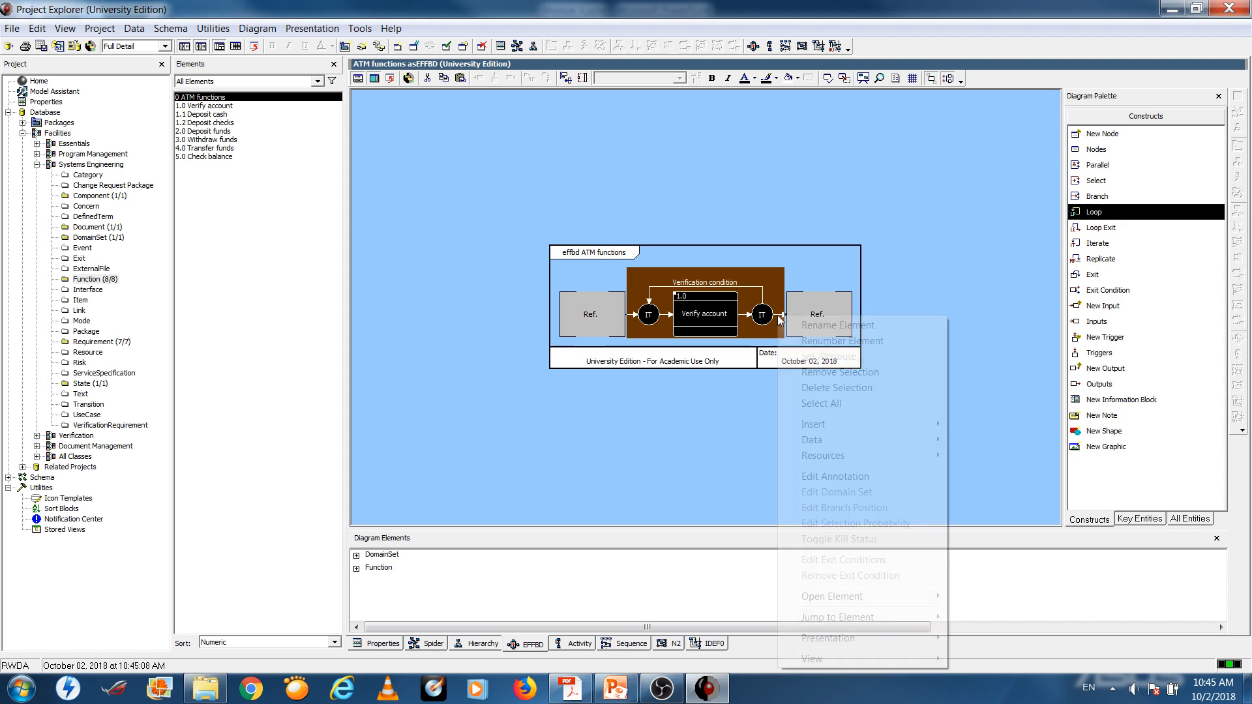
{"action": "mouse_move", "coordinate": [867, 424]}
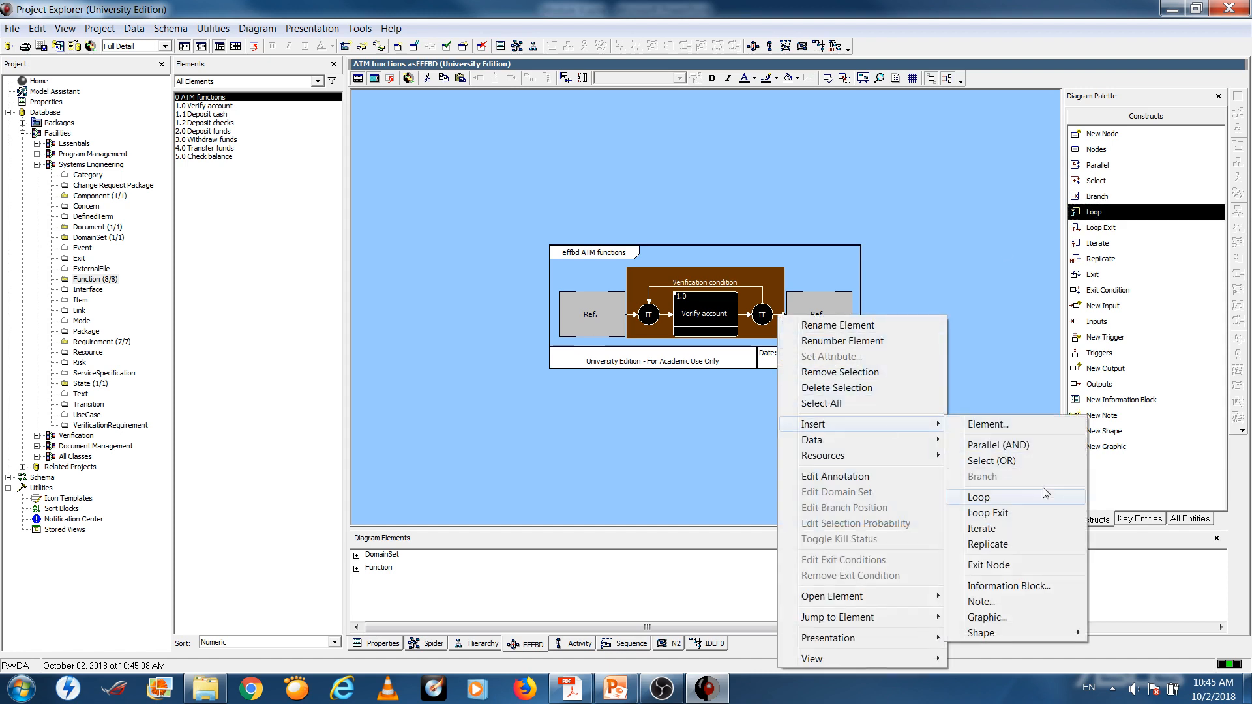
{"action": "left_click", "coordinate": [1023, 500]}
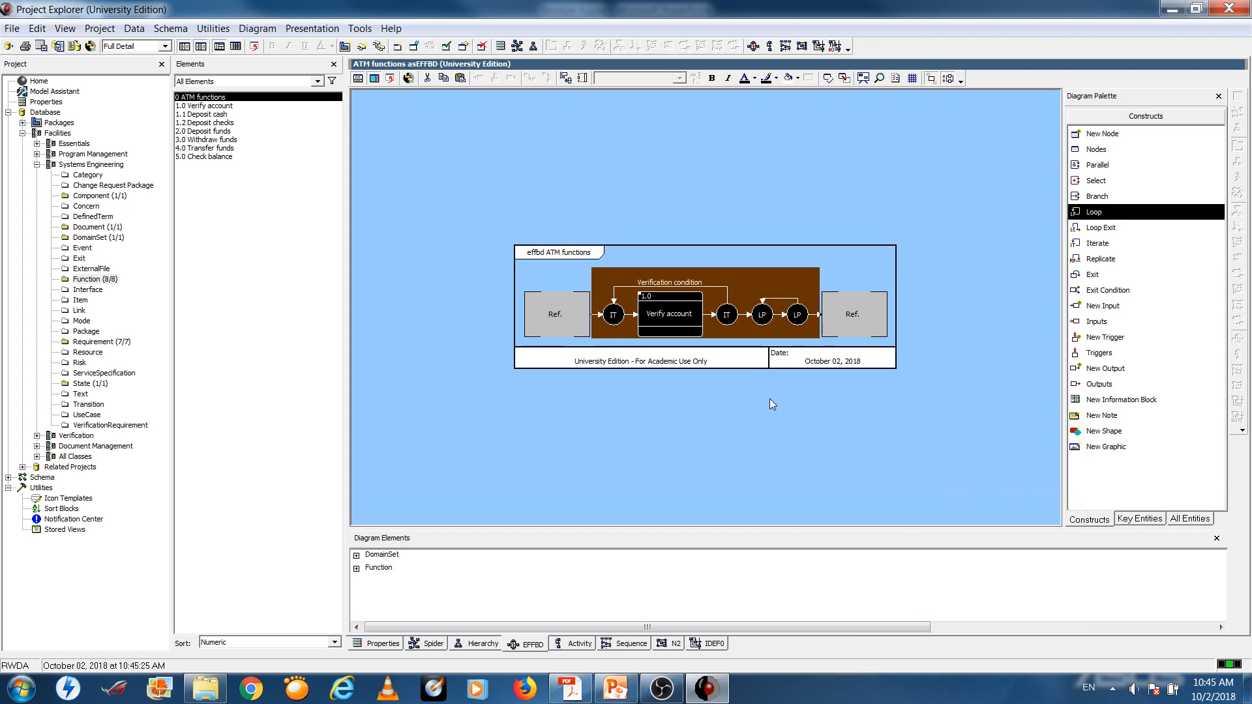
Insert a Select (OR) construct with 4 branches inside the Loop construct.
{"action": "right_click", "coordinate": [781, 318]}
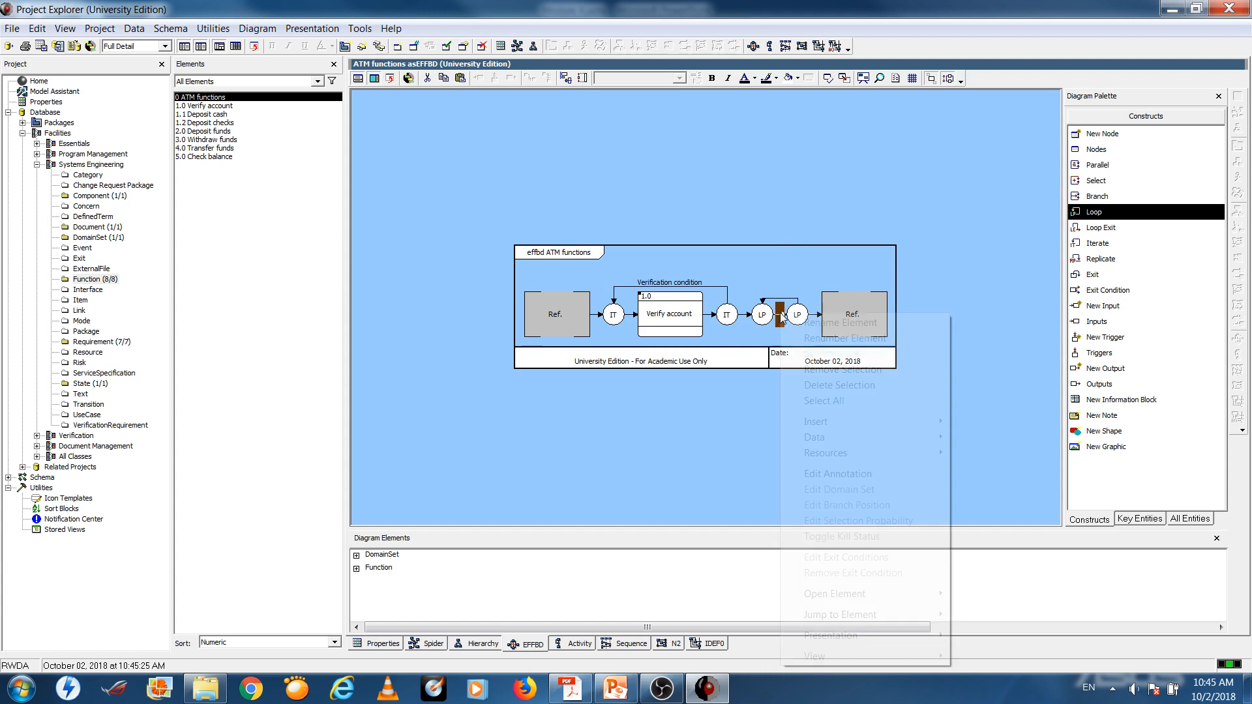
{"action": "mouse_move", "coordinate": [819, 424]}
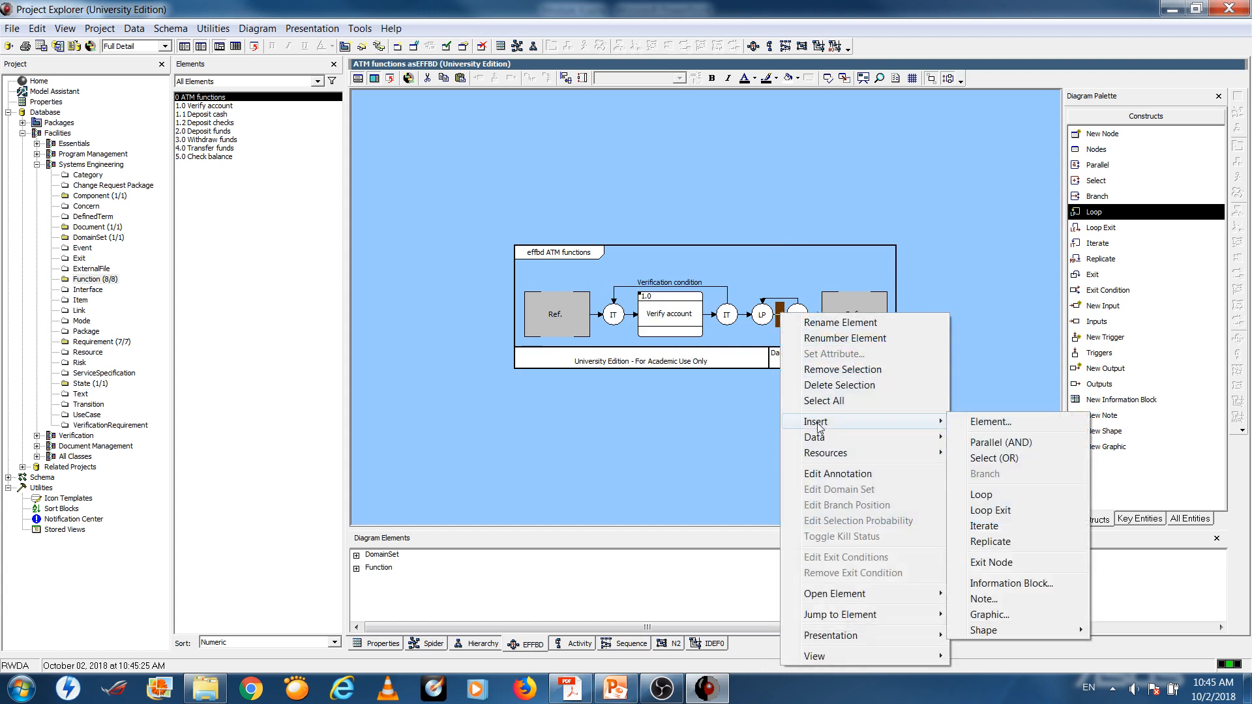
{"action": "left_click", "coordinate": [995, 442]}
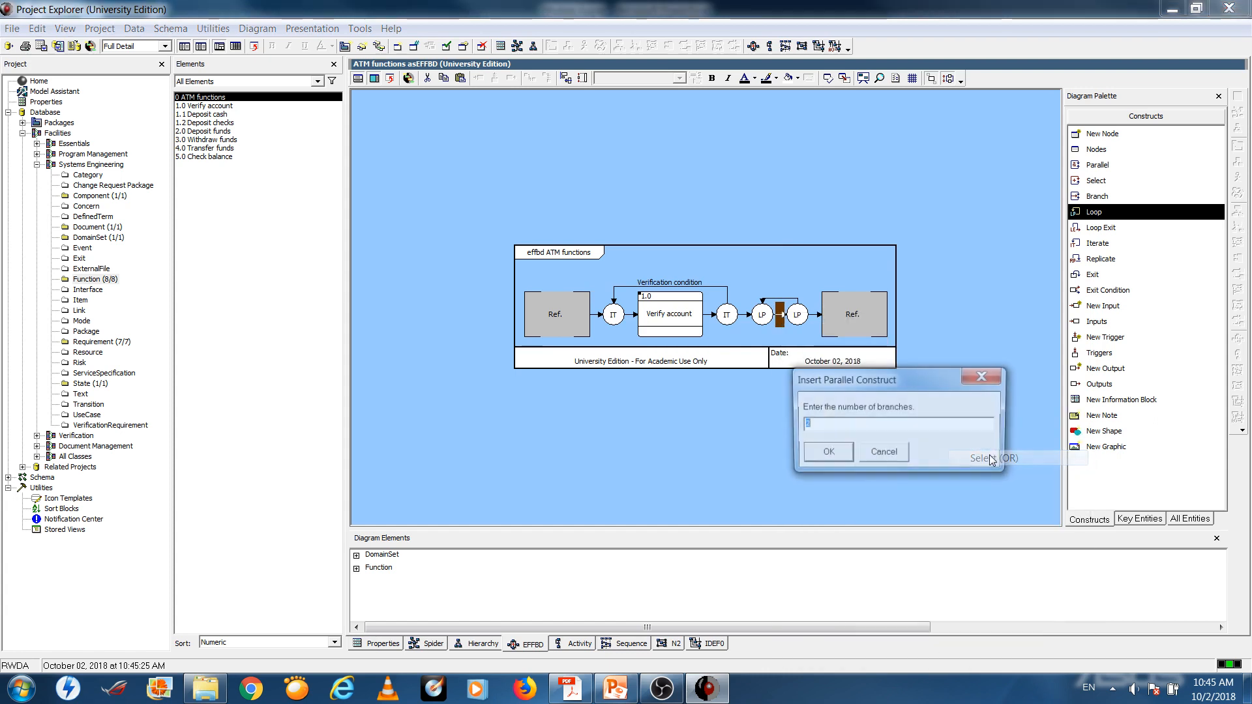
{"action": "type", "text": "4"}
{"action": "left_click", "coordinate": [826, 453]}
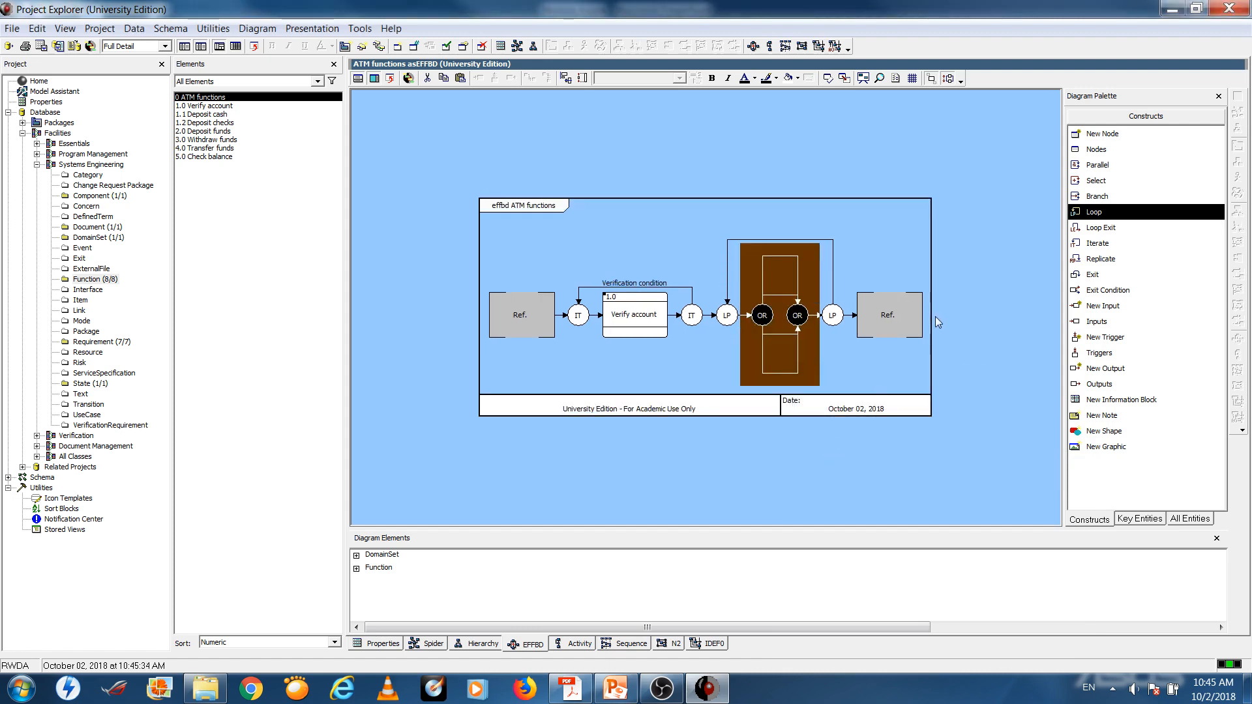
Insert the existing 2.0 Deposit funds function on the top branch of the Select (OR) construct.
{"action": "left_click", "coordinate": [781, 258]}
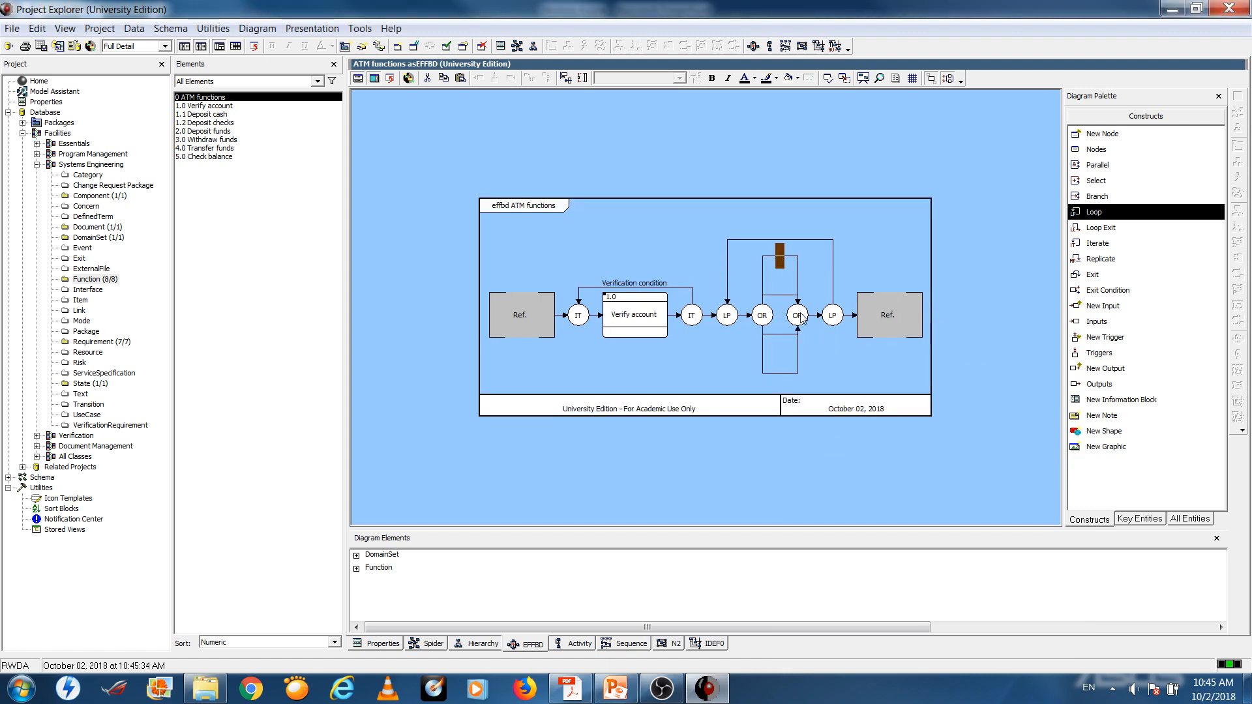
{"action": "left_click", "coordinate": [782, 294]}
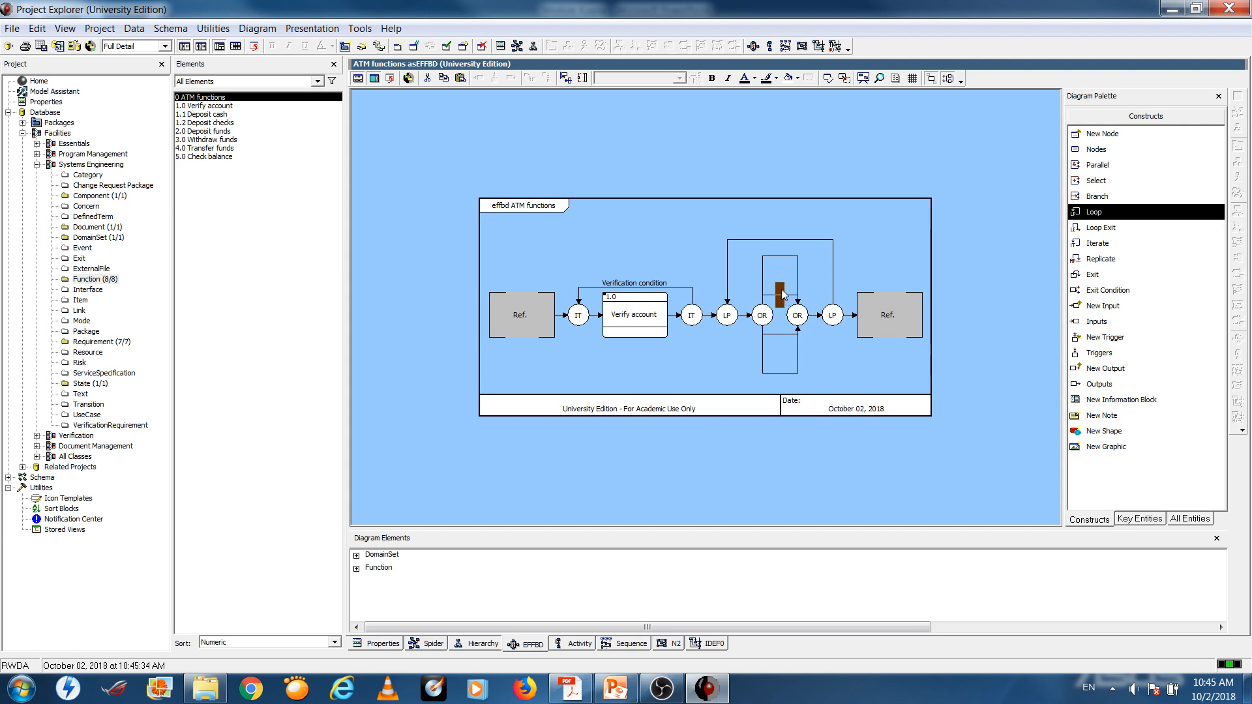
{"action": "left_click", "coordinate": [781, 257]}
{"action": "right_click", "coordinate": [781, 258]}
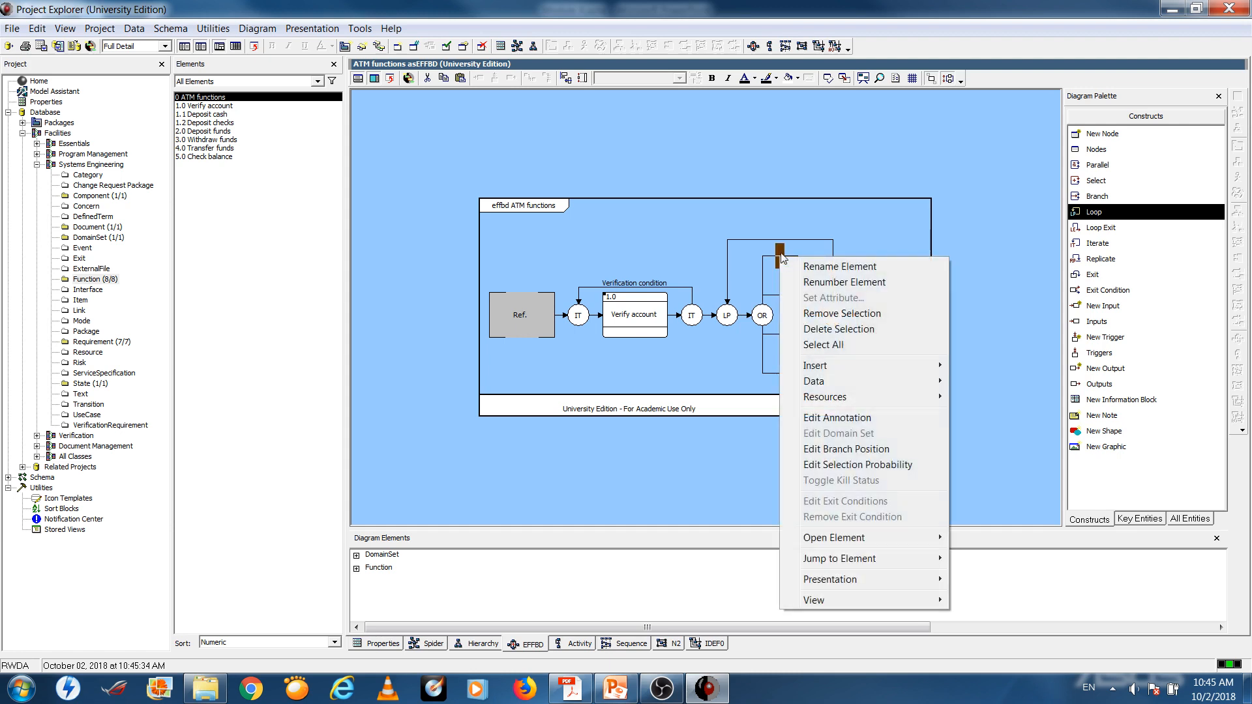
{"action": "mouse_move", "coordinate": [820, 365]}
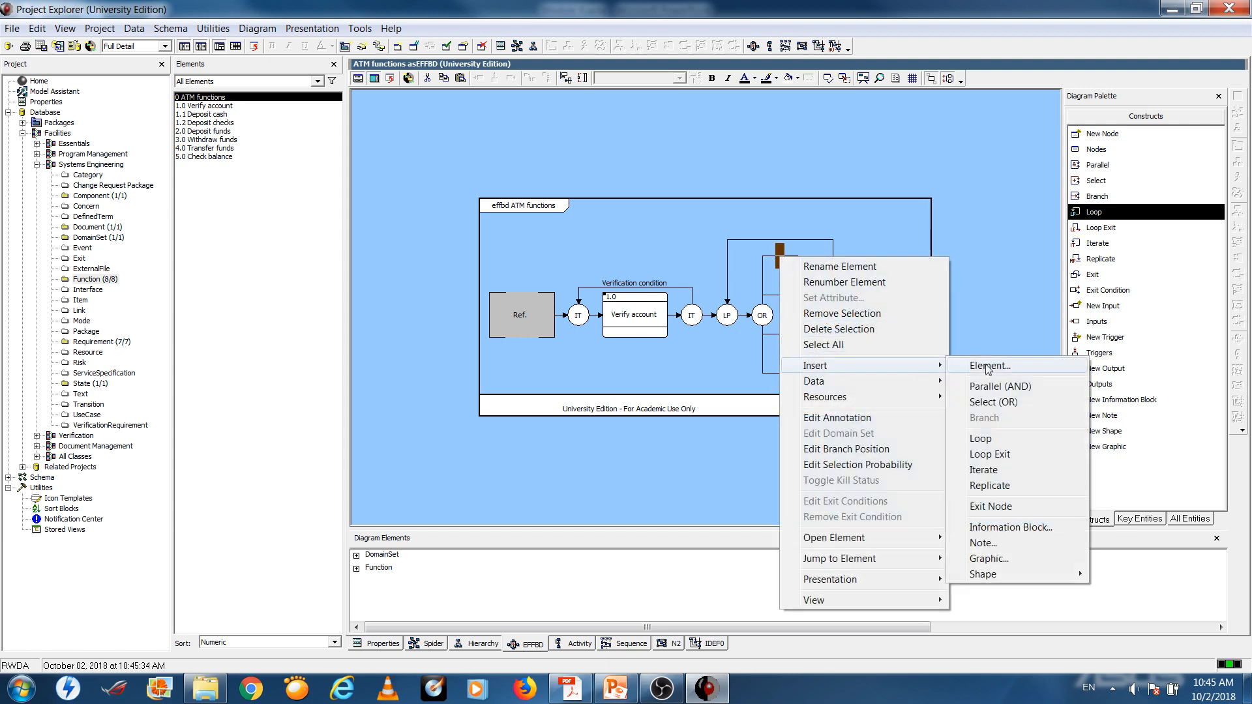
{"action": "left_click", "coordinate": [998, 362]}
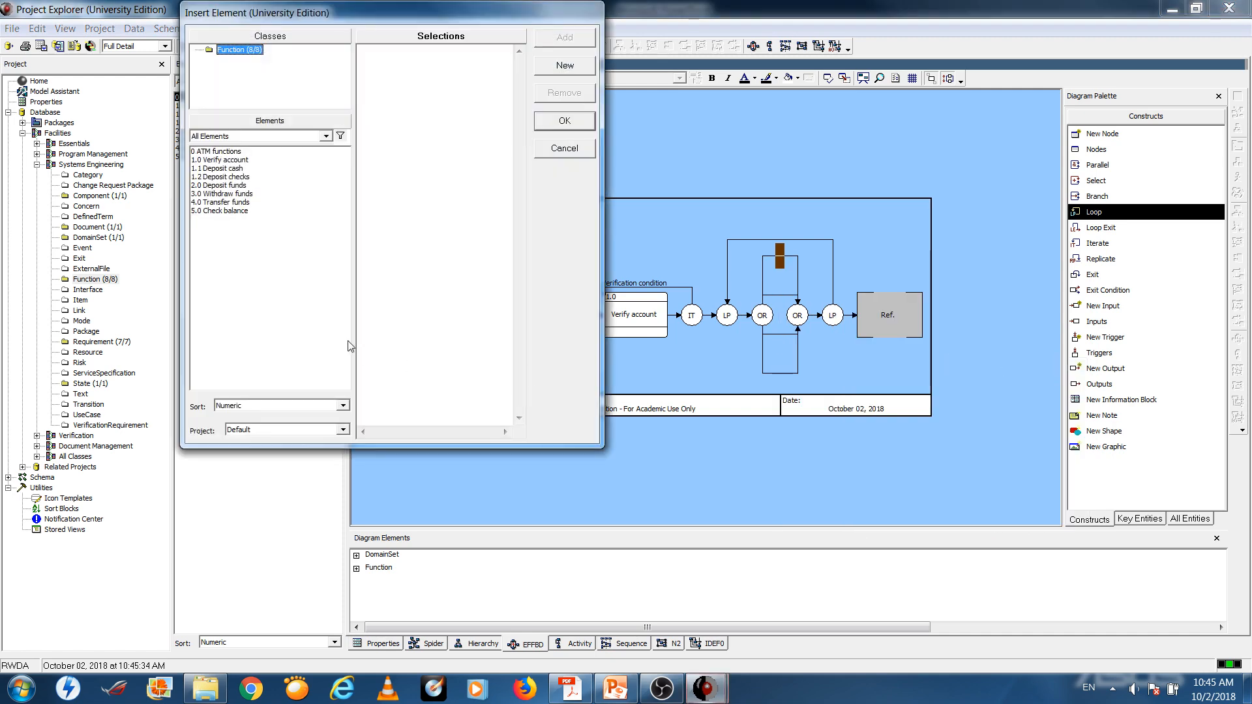
{"action": "double_click", "coordinate": [229, 186]}
{"action": "left_click", "coordinate": [576, 125]}
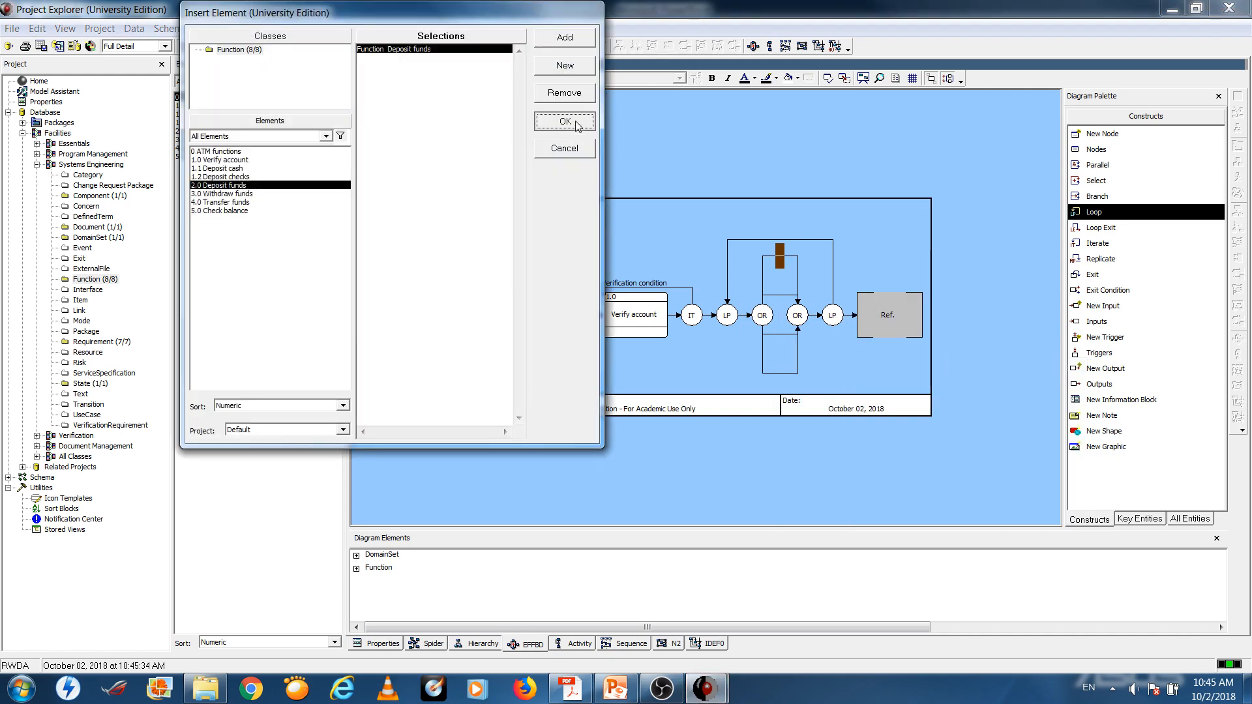
Insert the existing 3.0 Withdraw funds function on the second branch of the Select (OR) construct.
{"action": "right_click", "coordinate": [776, 303]}
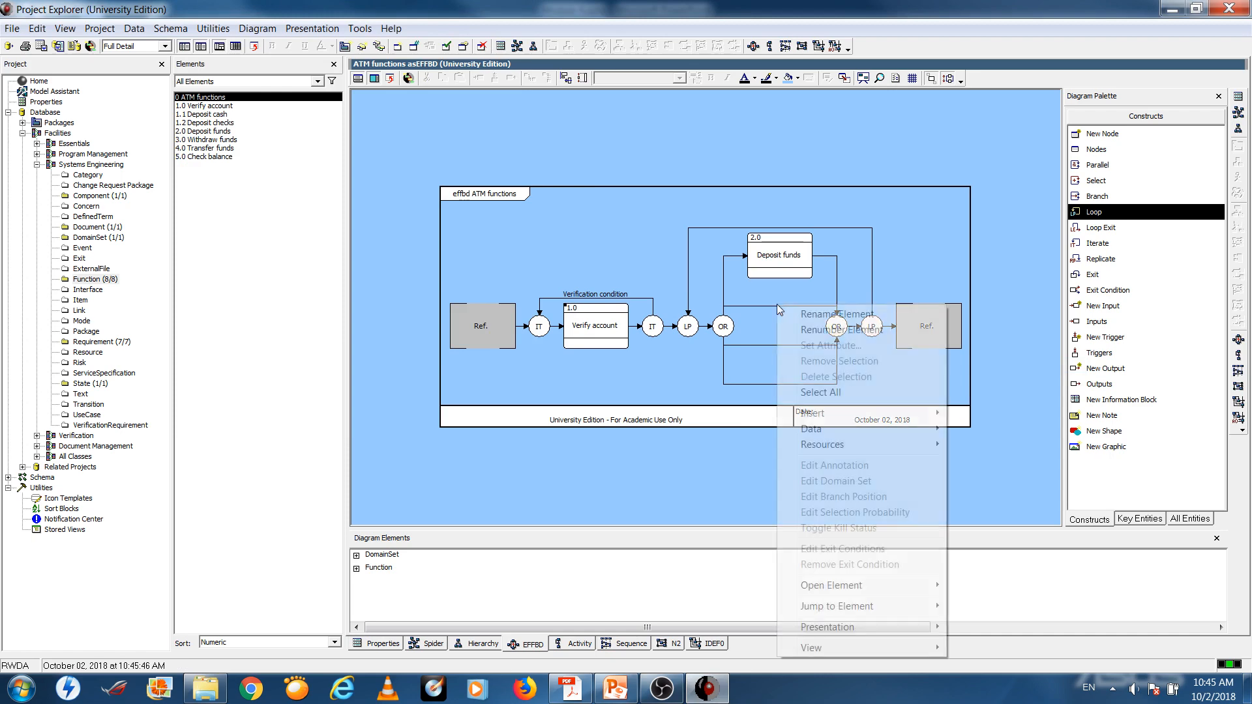
{"action": "left_click", "coordinate": [769, 306]}
{"action": "right_click", "coordinate": [771, 309]}
{"action": "mouse_move", "coordinate": [820, 418]}
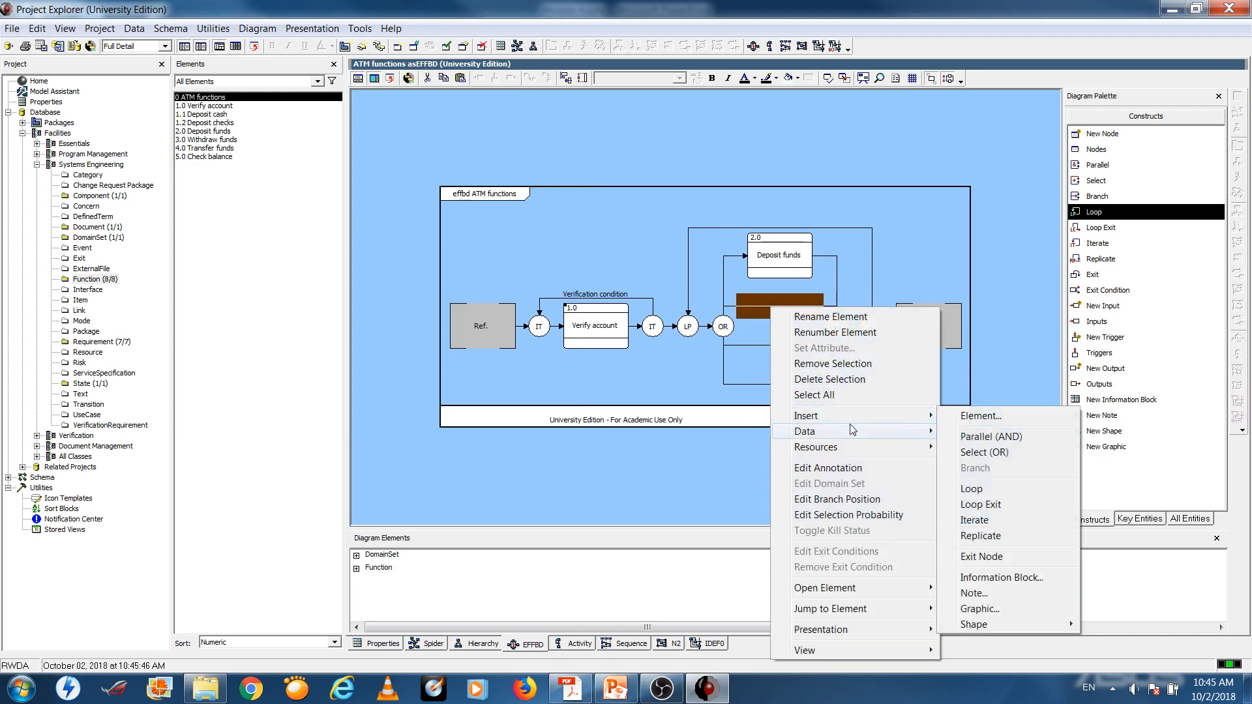
{"action": "left_click", "coordinate": [964, 416]}
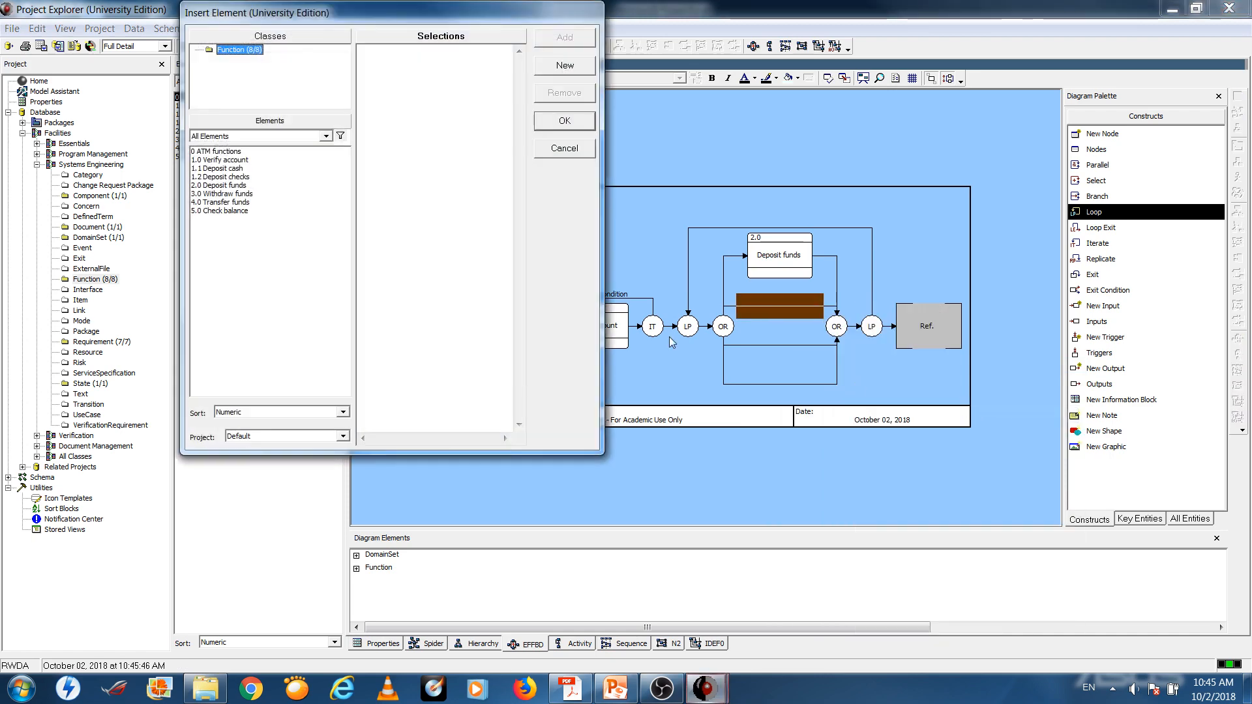
{"action": "double_click", "coordinate": [230, 193]}
{"action": "left_click", "coordinate": [550, 125]}
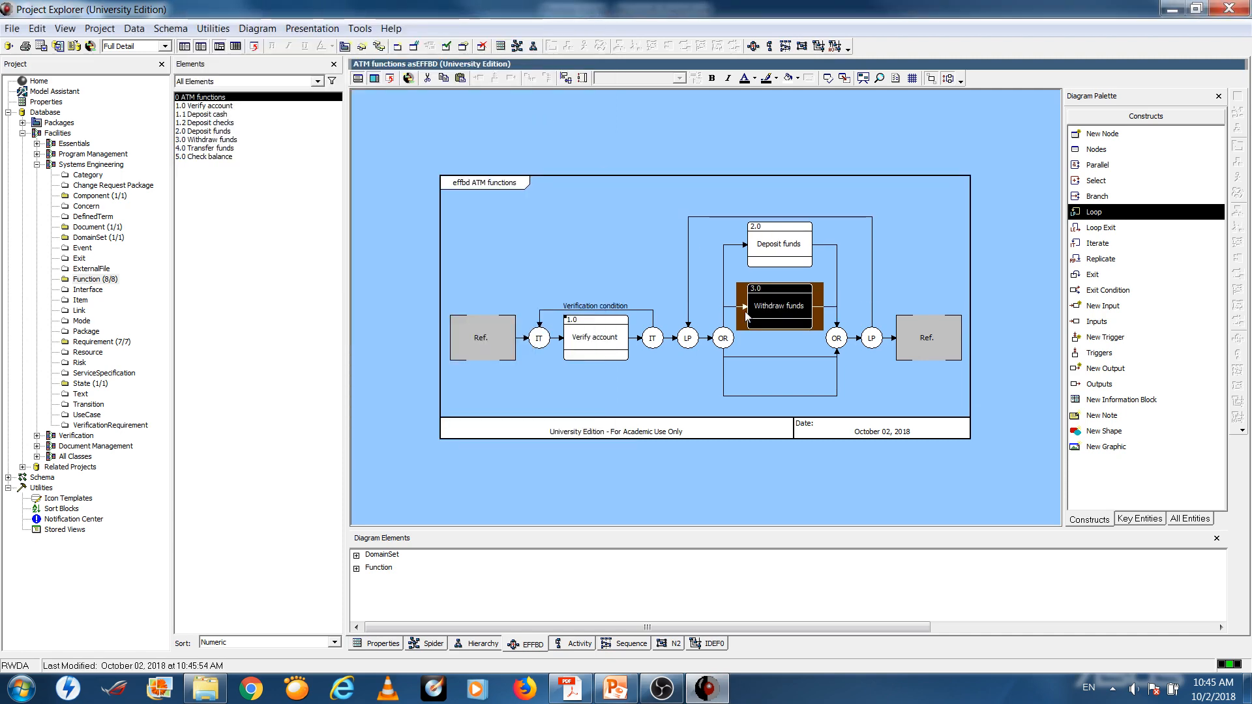
Insert the existing 4.0 Transfer funds function on the third branch of the Select (OR) construct.
{"action": "left_click", "coordinate": [772, 352]}
{"action": "right_click", "coordinate": [776, 356]}
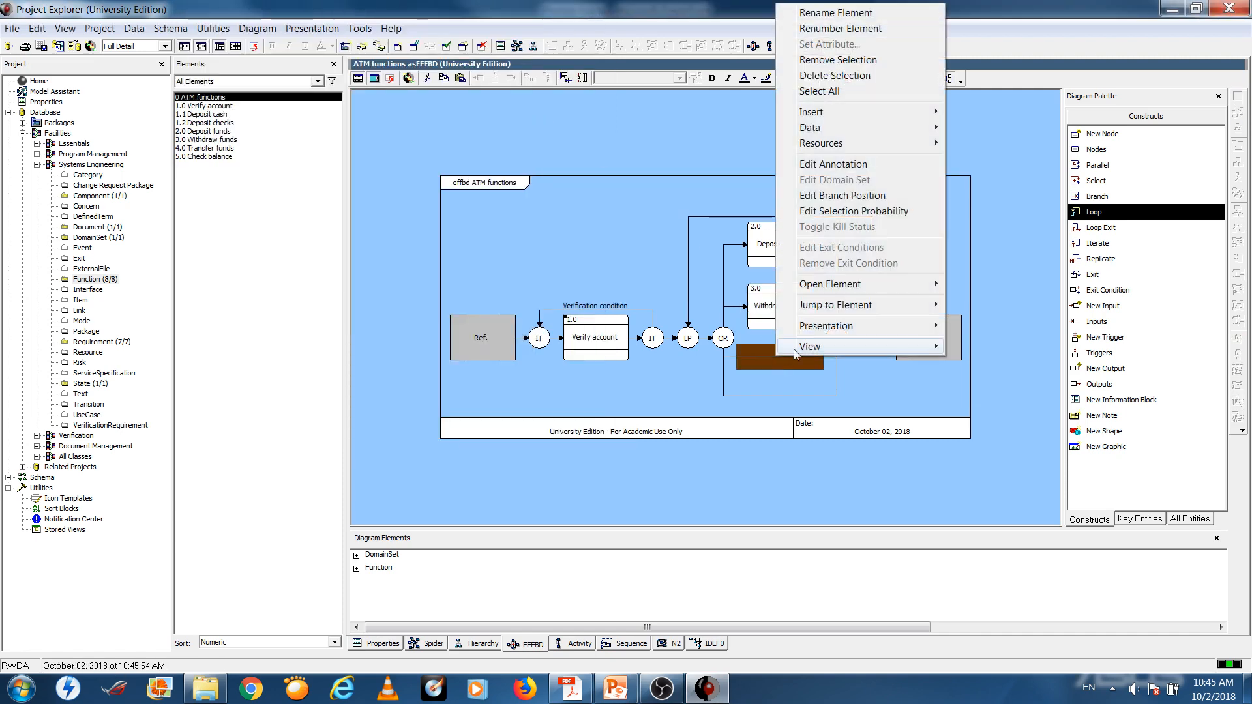
{"action": "mouse_move", "coordinate": [848, 119]}
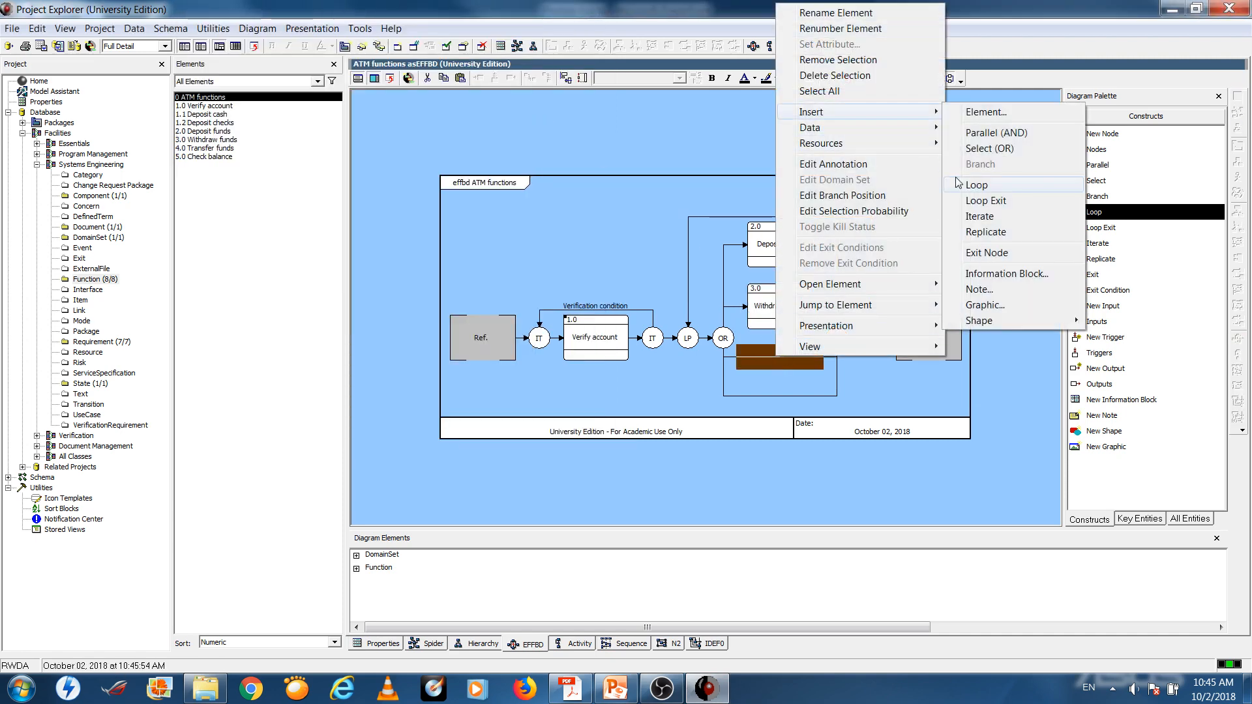
{"action": "left_click", "coordinate": [983, 112]}
{"action": "double_click", "coordinate": [233, 202]}
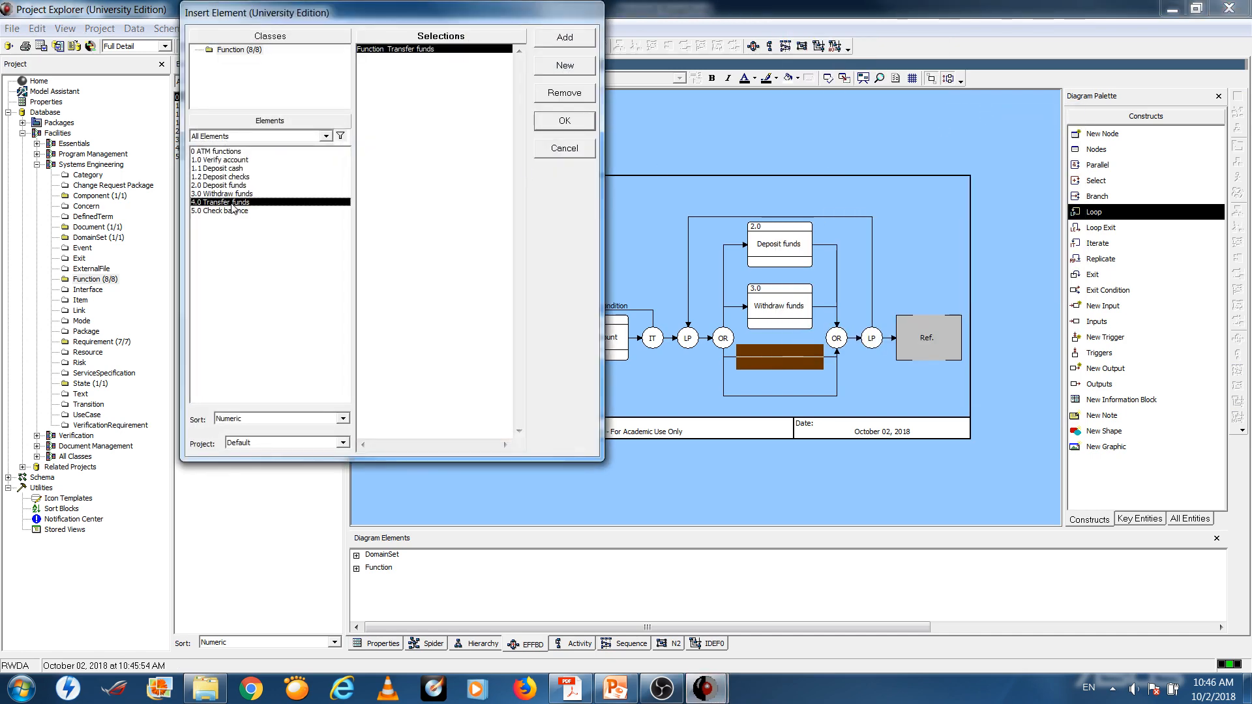
{"action": "left_click", "coordinate": [565, 121]}
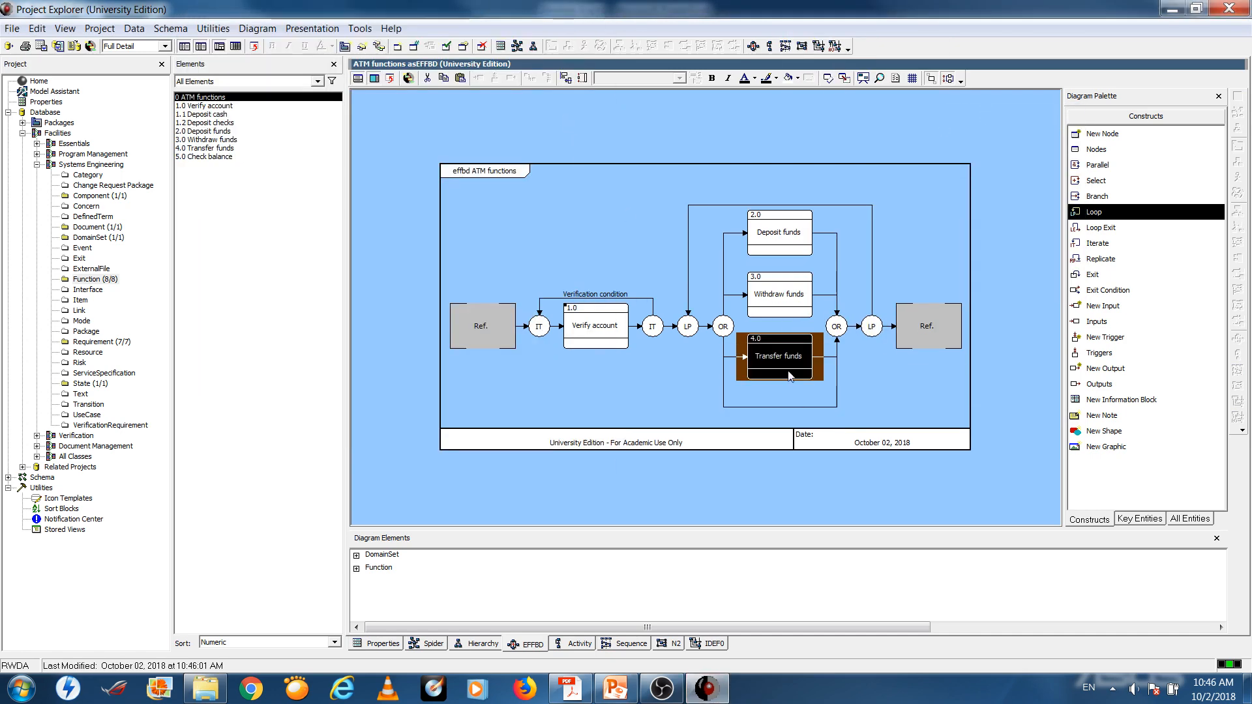
Insert the existing 5.0 Check balance function on the bottom branch of the Select (OR) construct.
{"action": "right_click", "coordinate": [795, 406]}
{"action": "mouse_move", "coordinate": [846, 161]}
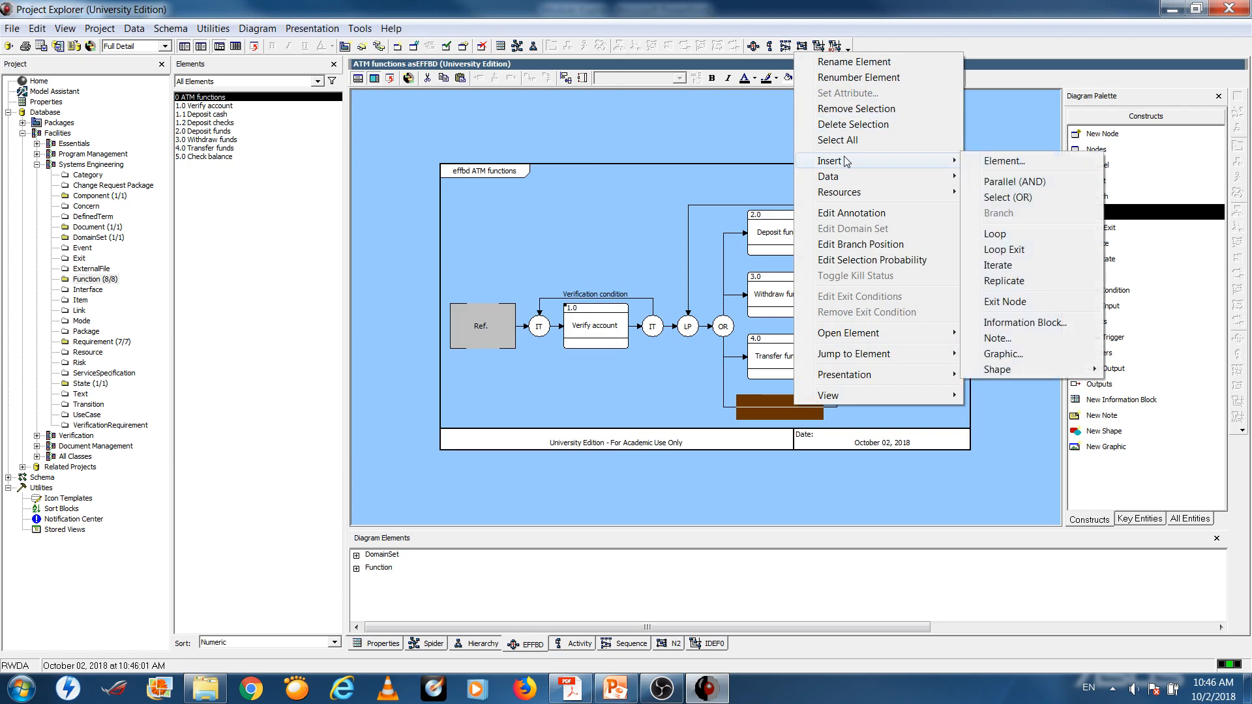
{"action": "left_click", "coordinate": [1004, 161]}
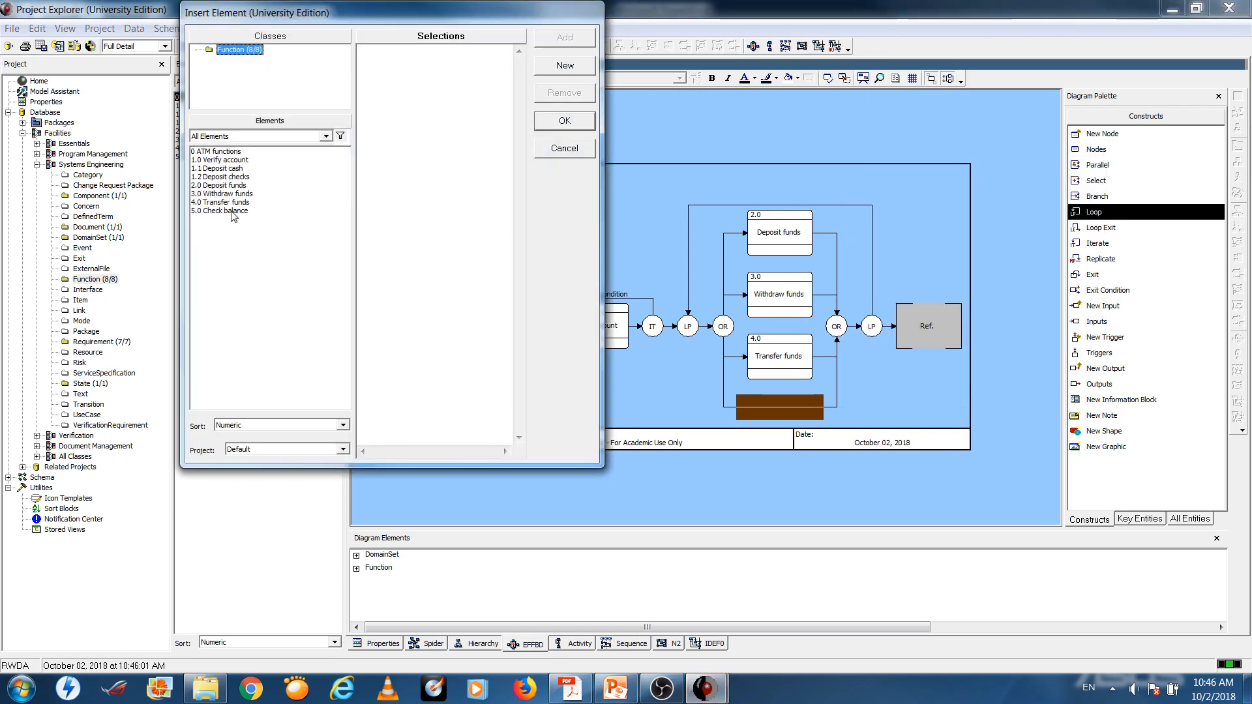
{"action": "double_click", "coordinate": [231, 211]}
{"action": "left_click", "coordinate": [564, 123]}
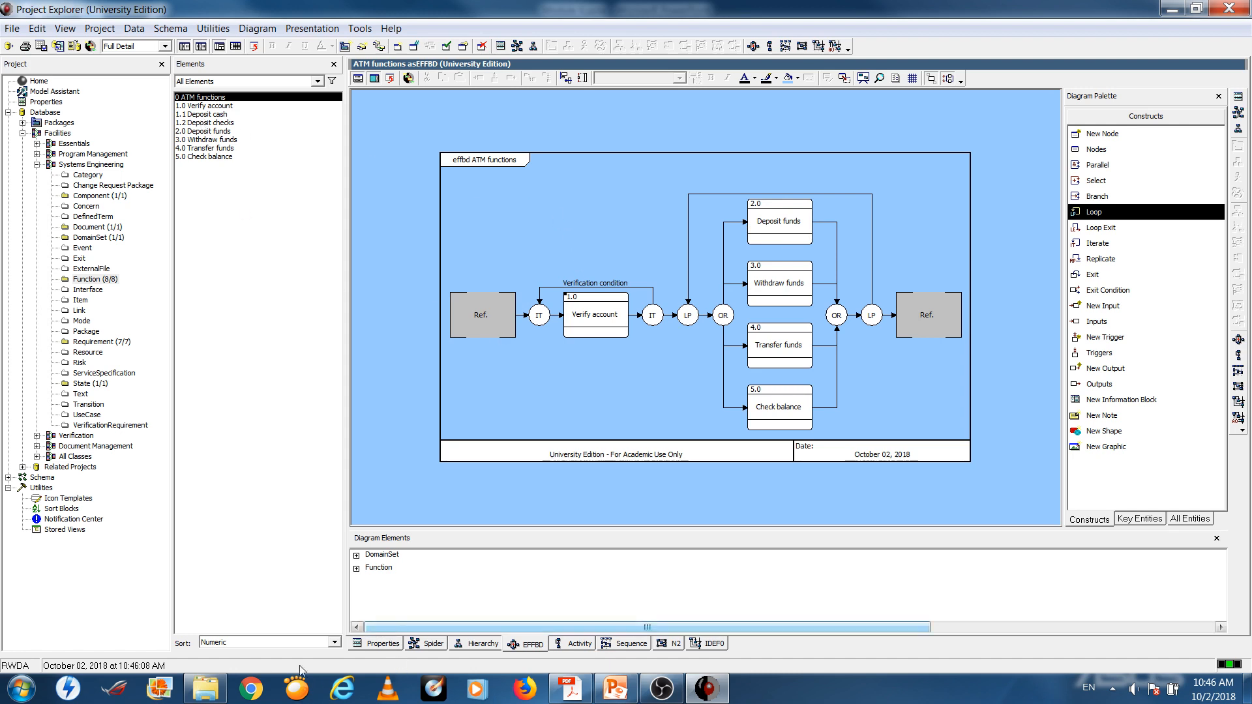
Renumber the Deposit cash function as 2.1 in its properties.
{"action": "left_click", "coordinate": [193, 115]}
{"action": "right_click", "coordinate": [193, 116]}
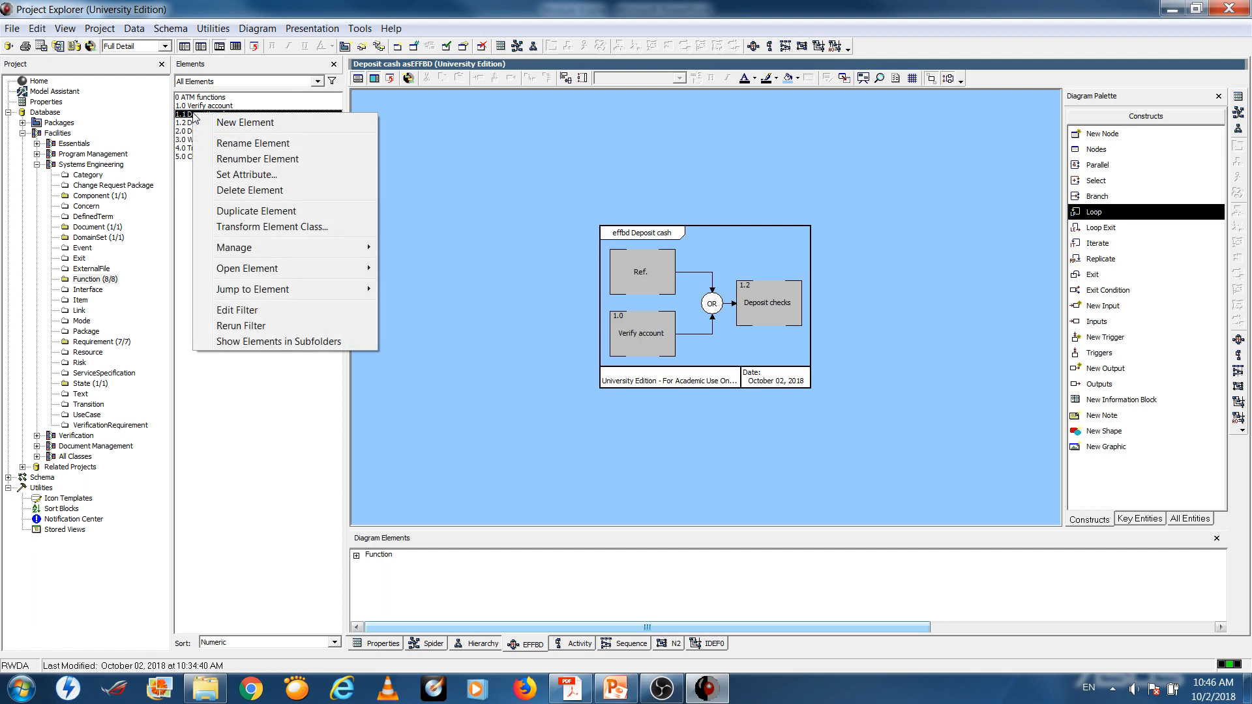
{"action": "left_click", "coordinate": [183, 116]}
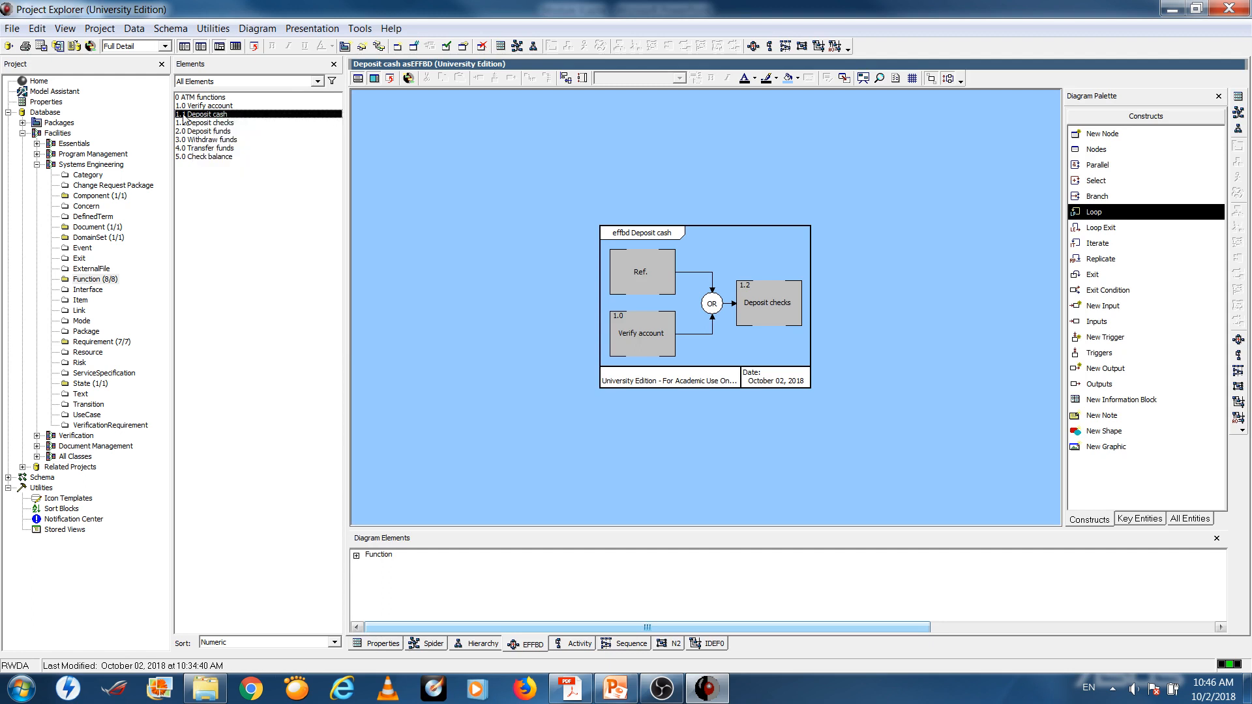
{"action": "left_click", "coordinate": [382, 644]}
{"action": "left_click", "coordinate": [467, 98]}
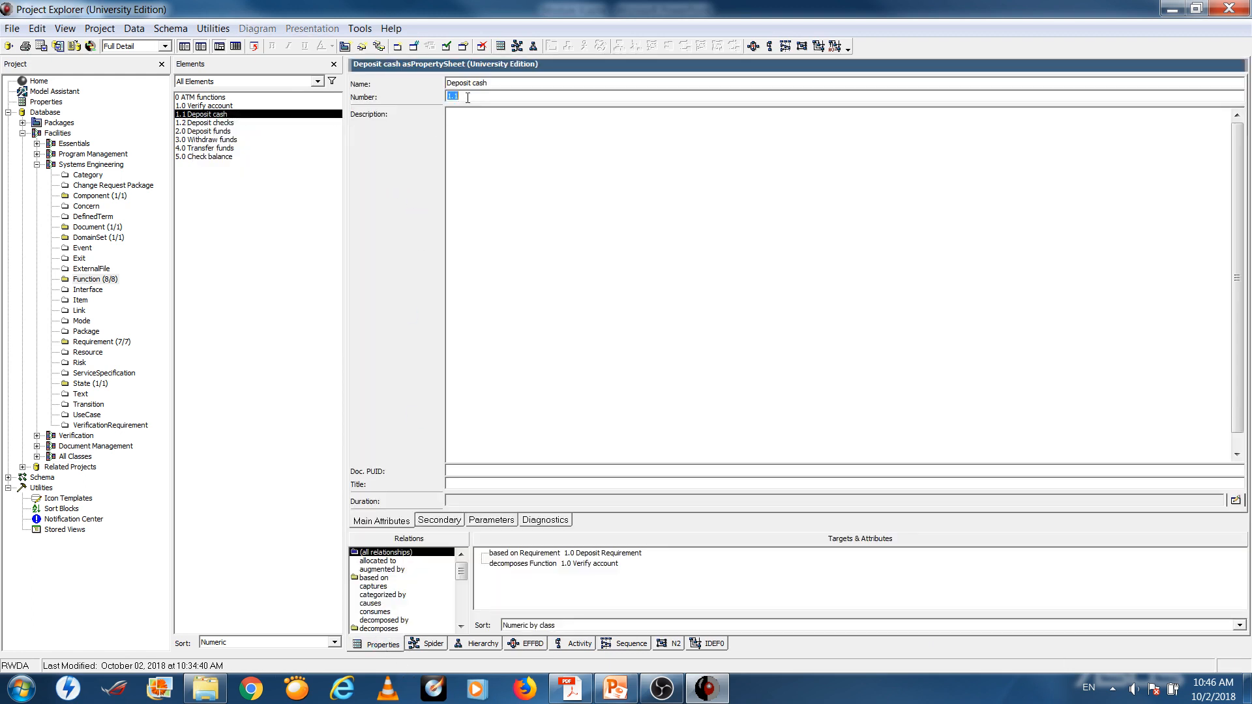
{"action": "type", "text": "2"}
Renumber the Deposit checks function as 2.2 in its properties.
{"action": "left_click", "coordinate": [186, 124]}
{"action": "left_click", "coordinate": [521, 98]}
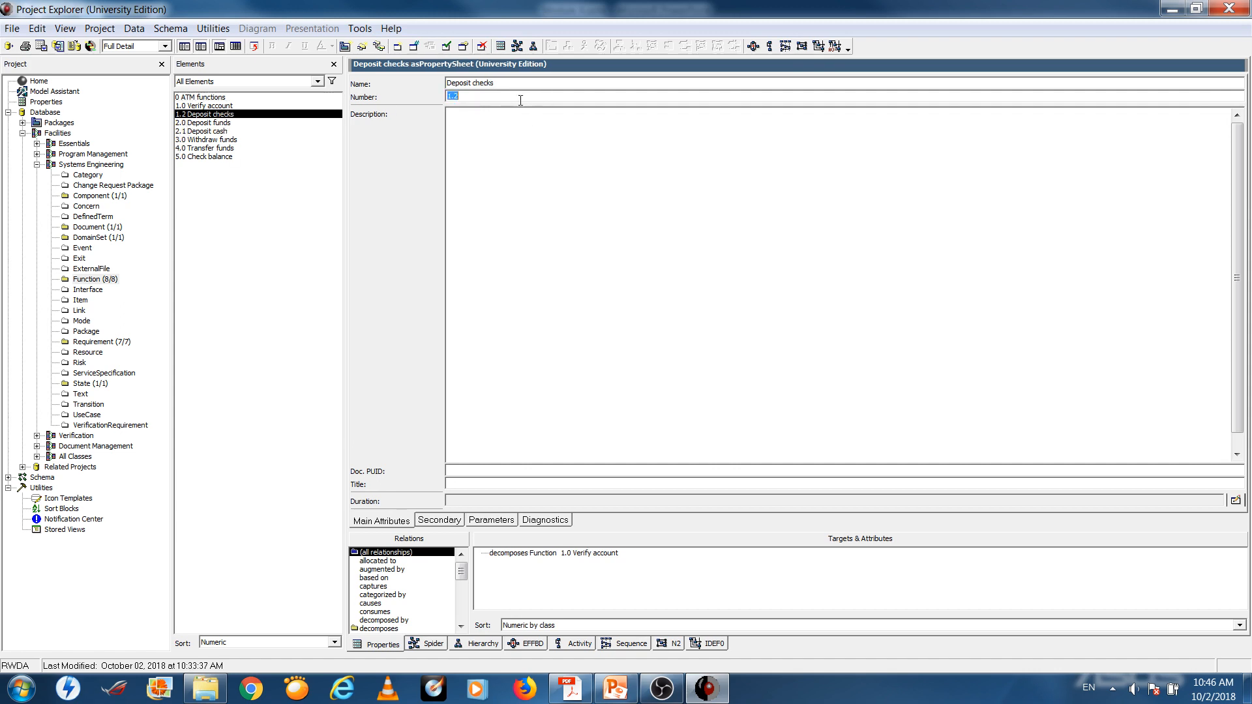
{"action": "type", "text": "2."}
{"action": "key", "text": "Return"}
Remove Deposit cash and Deposit checks from the "decomposed by" relation of the 1.0 Verify account function.
{"action": "left_click", "coordinate": [223, 105]}
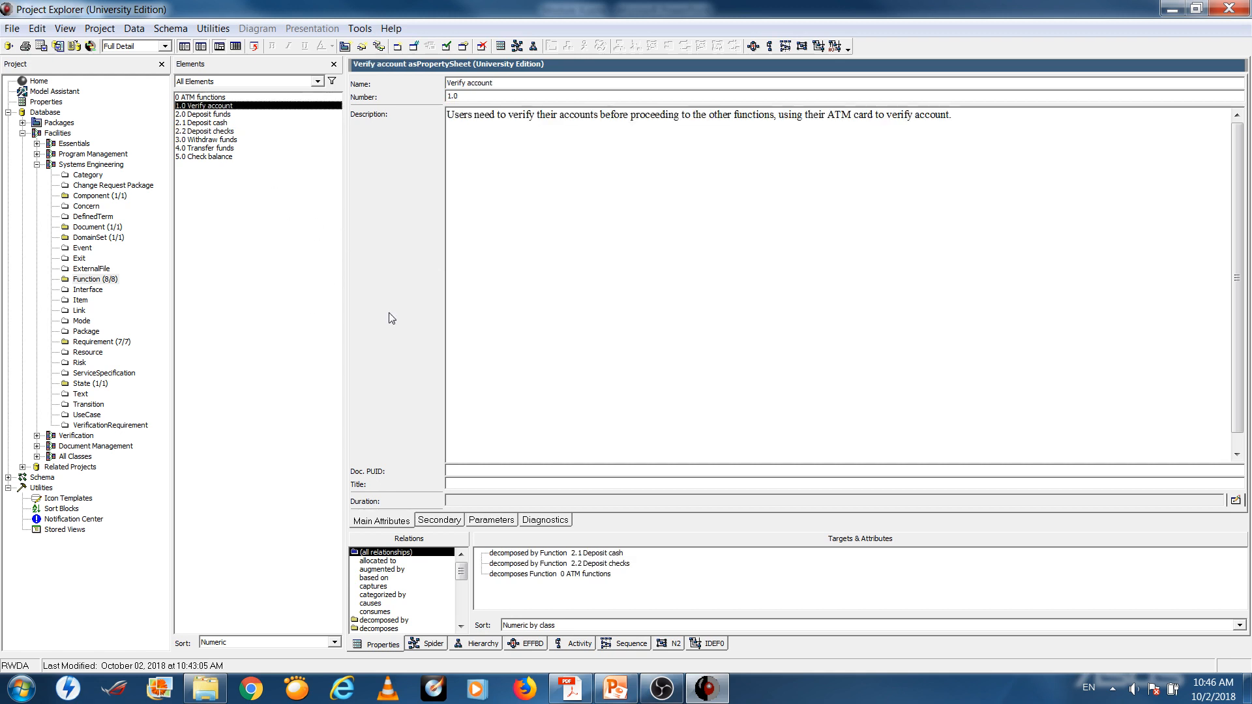
{"action": "left_click", "coordinate": [481, 644]}
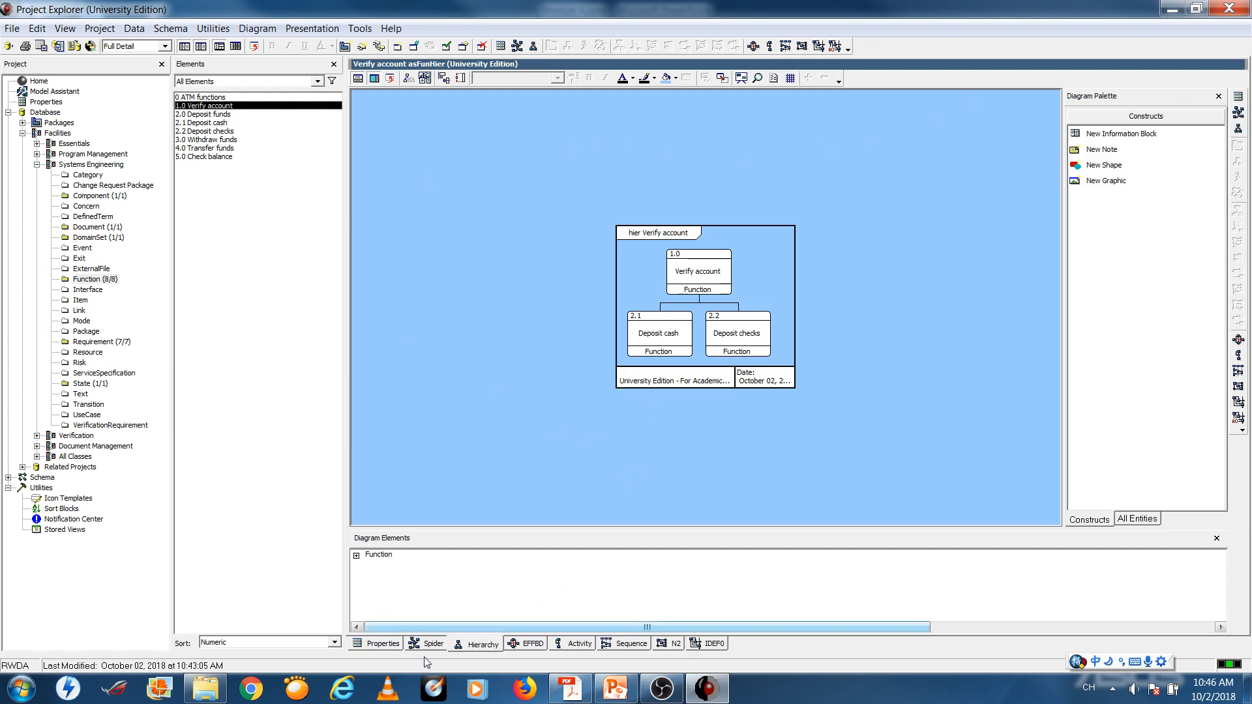
{"action": "left_click", "coordinate": [389, 645]}
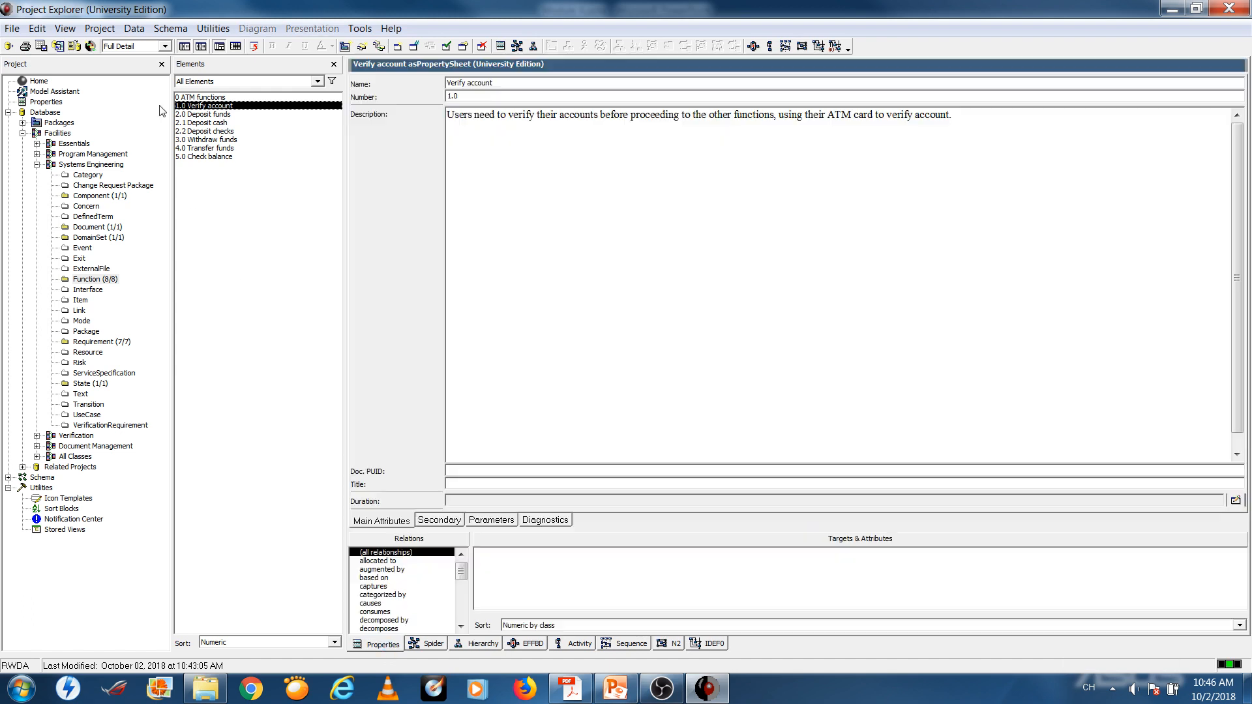
{"action": "left_click", "coordinate": [208, 115]}
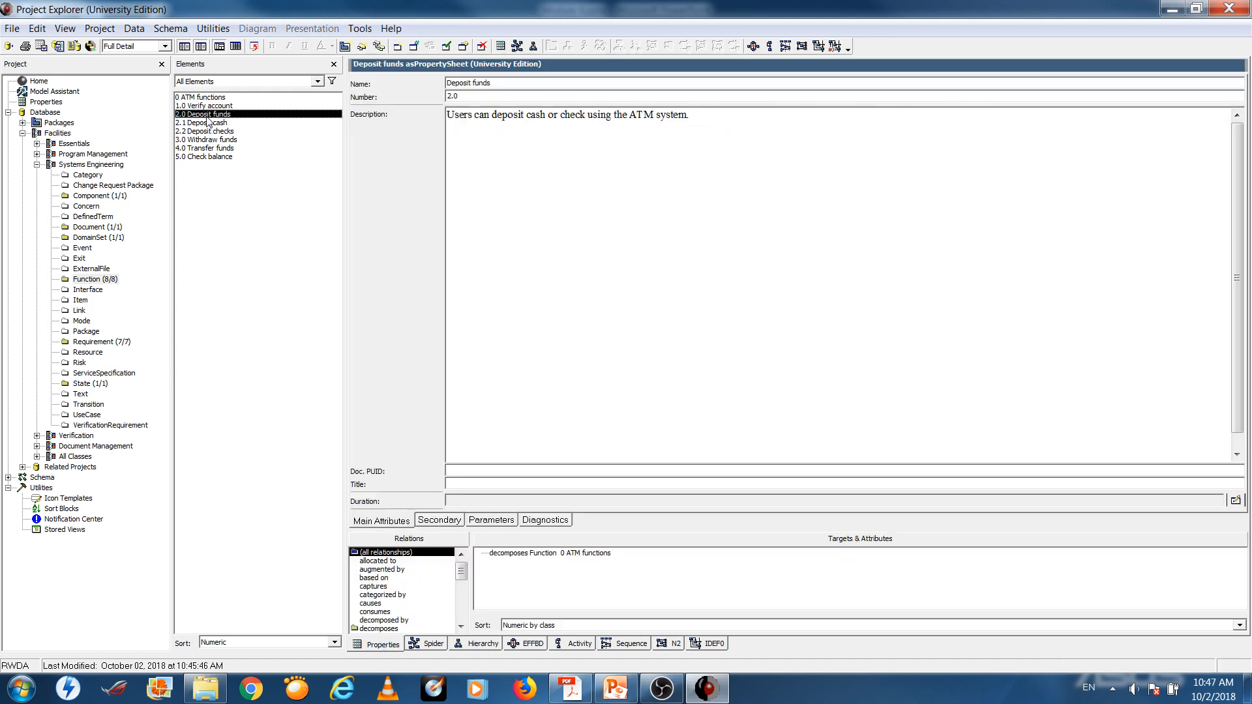
{"action": "left_click", "coordinate": [205, 106]}
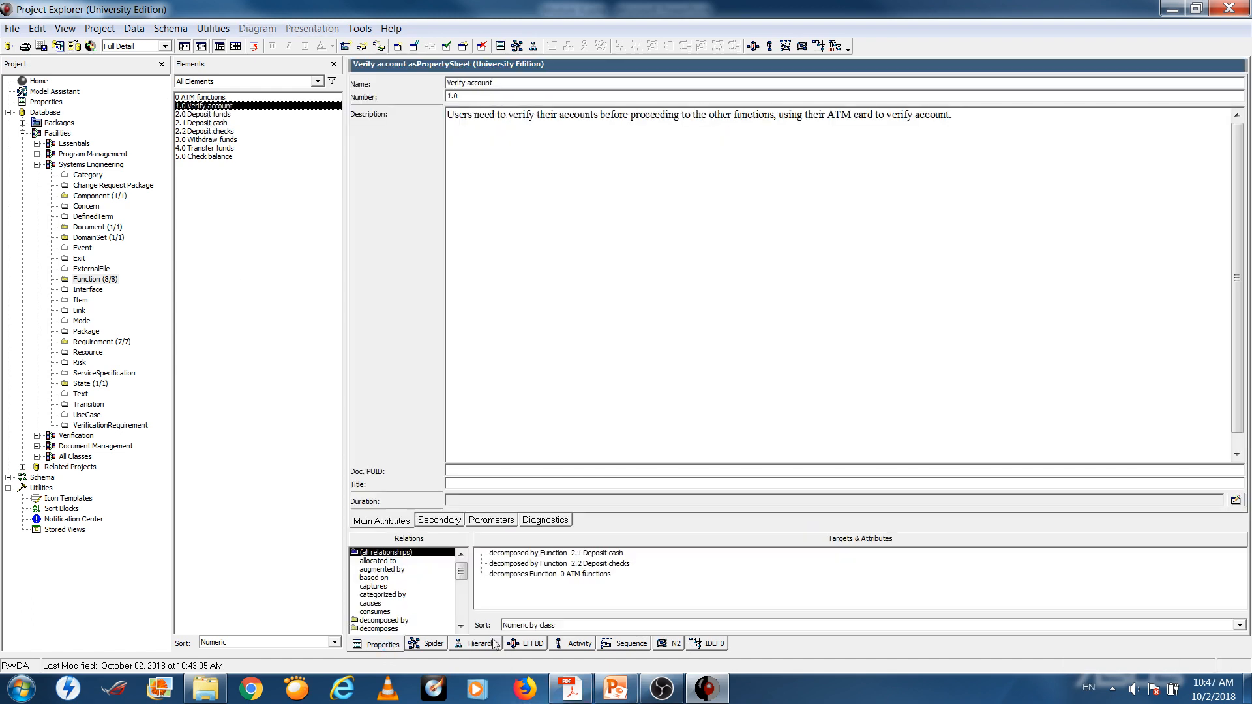
{"action": "double_click", "coordinate": [373, 621]}
{"action": "left_click", "coordinate": [523, 105]}
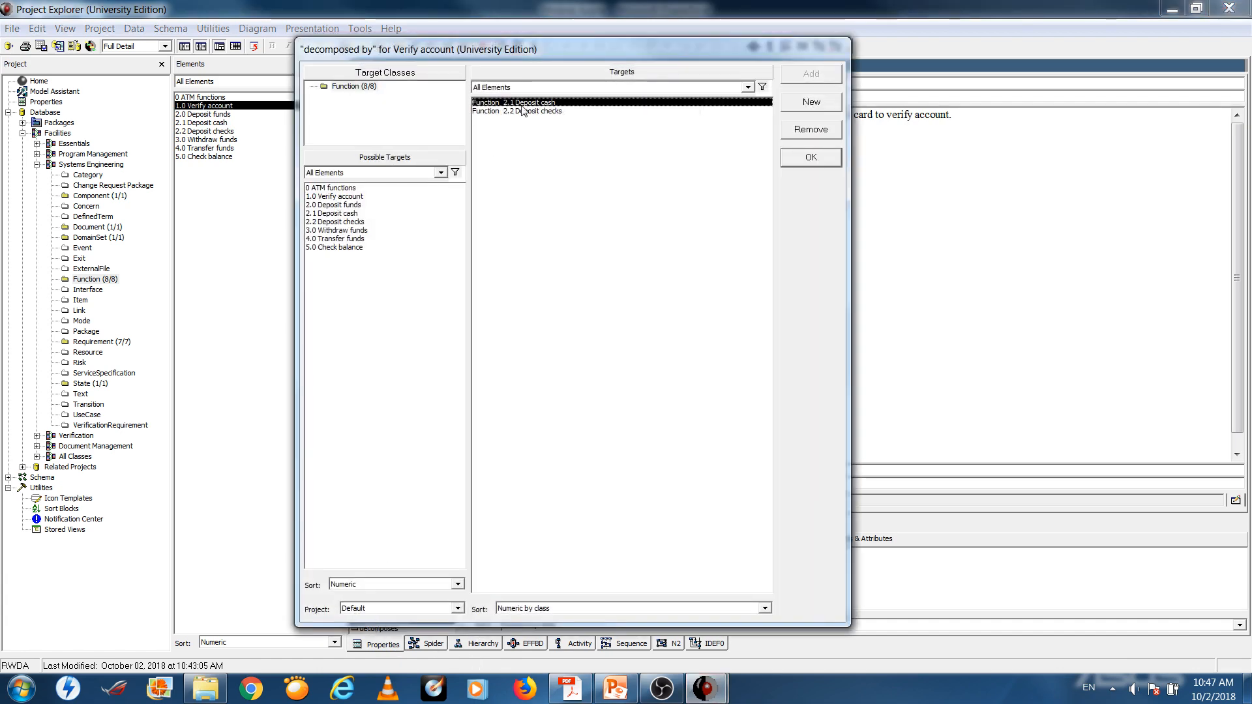
{"action": "left_click", "coordinate": [522, 111], "text": "shift"}
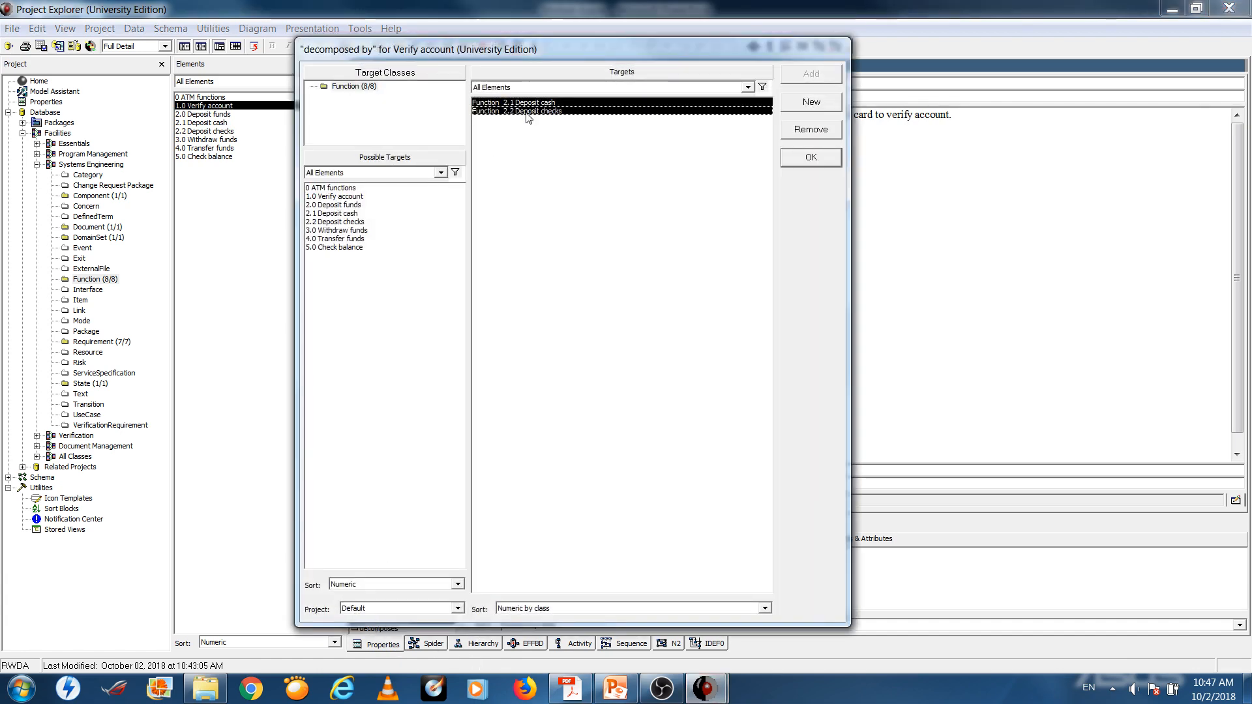
{"action": "left_click", "coordinate": [828, 129]}
{"action": "left_click", "coordinate": [808, 158]}
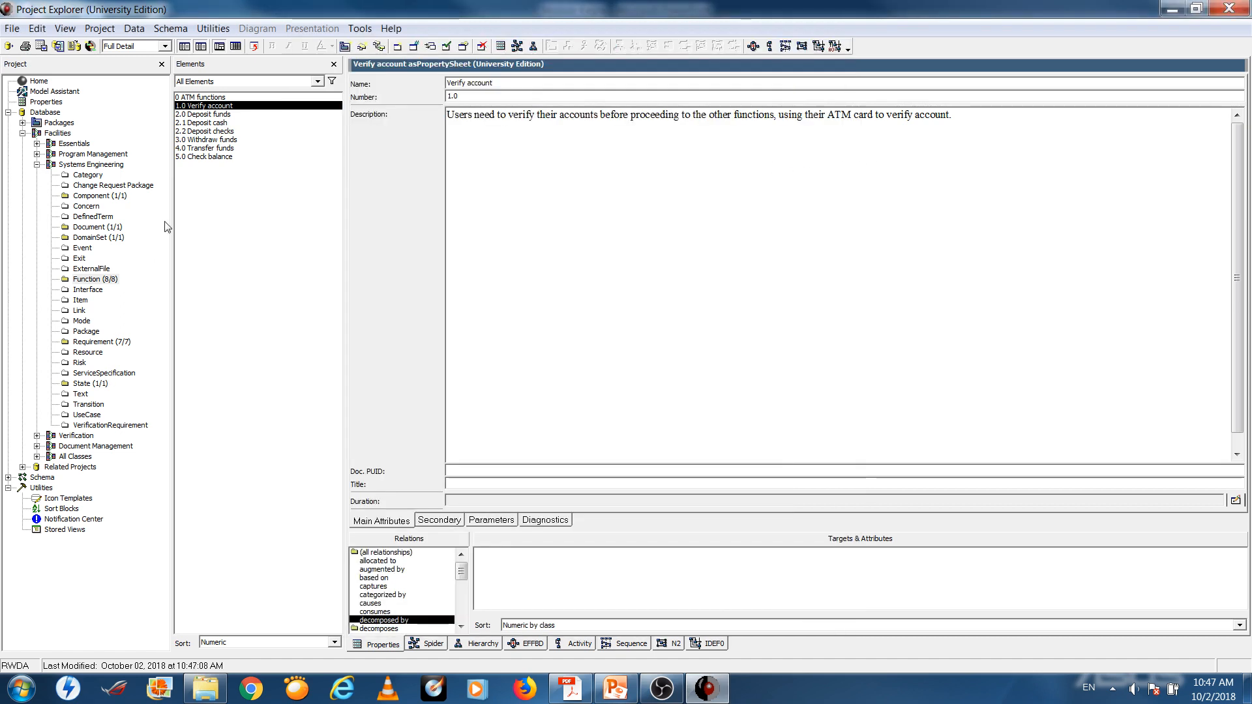
{"action": "left_click", "coordinate": [205, 122]}
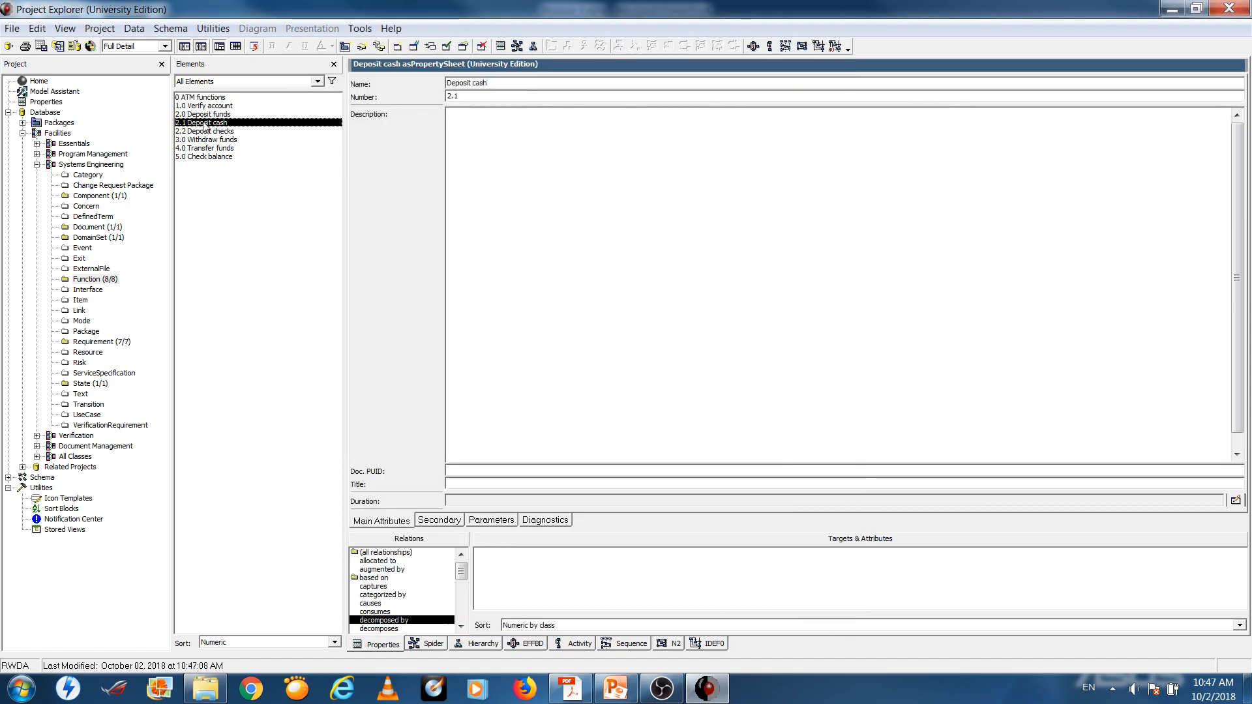
{"action": "left_click", "coordinate": [204, 131], "text": "shift"}
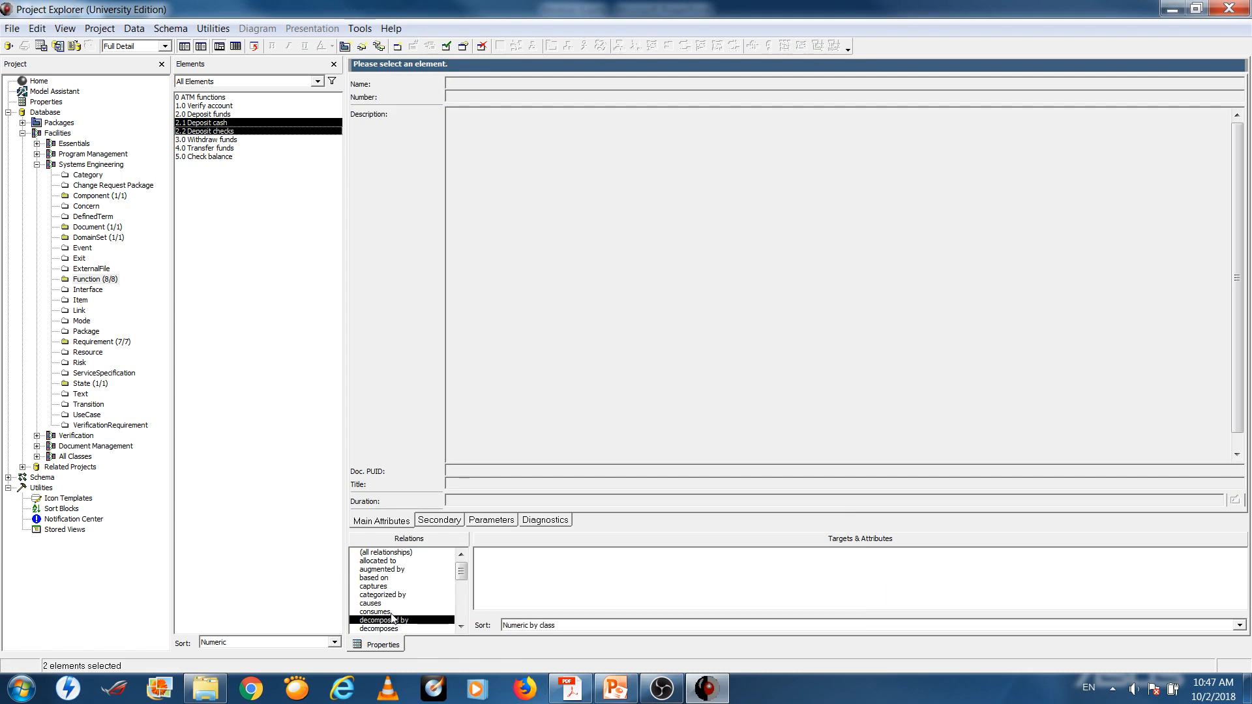
{"action": "left_click", "coordinate": [384, 630]}
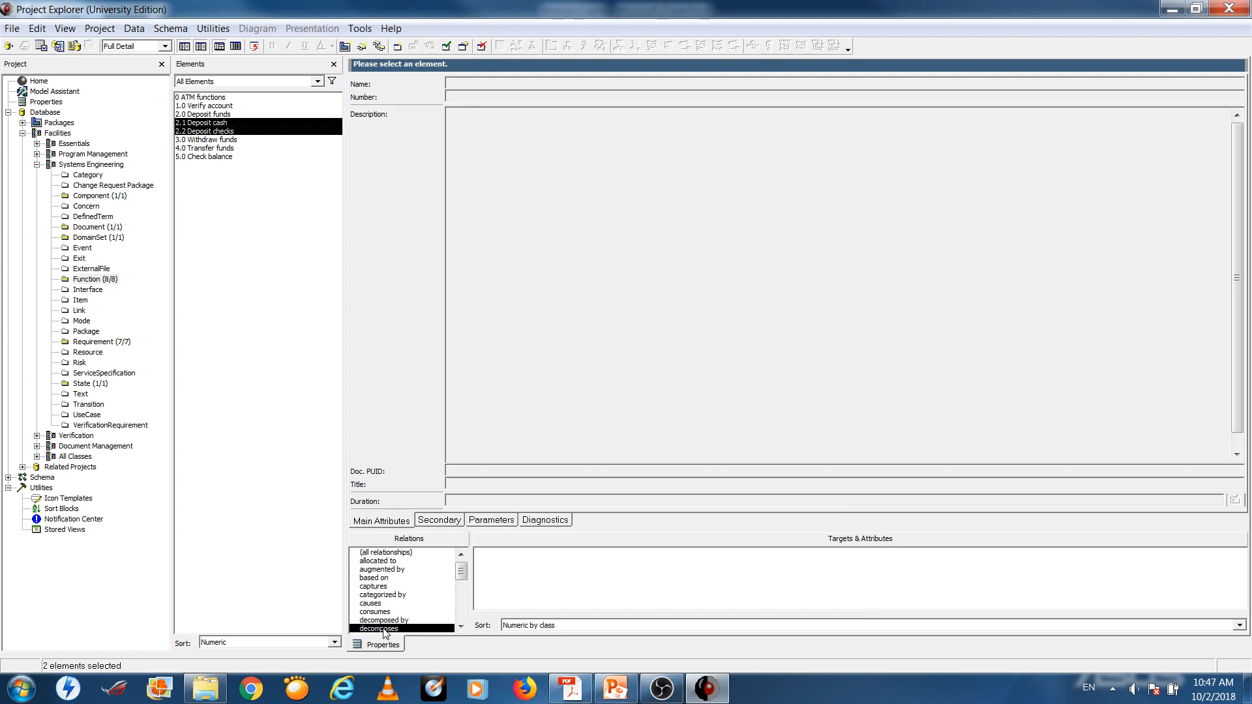
{"action": "double_click", "coordinate": [205, 115]}
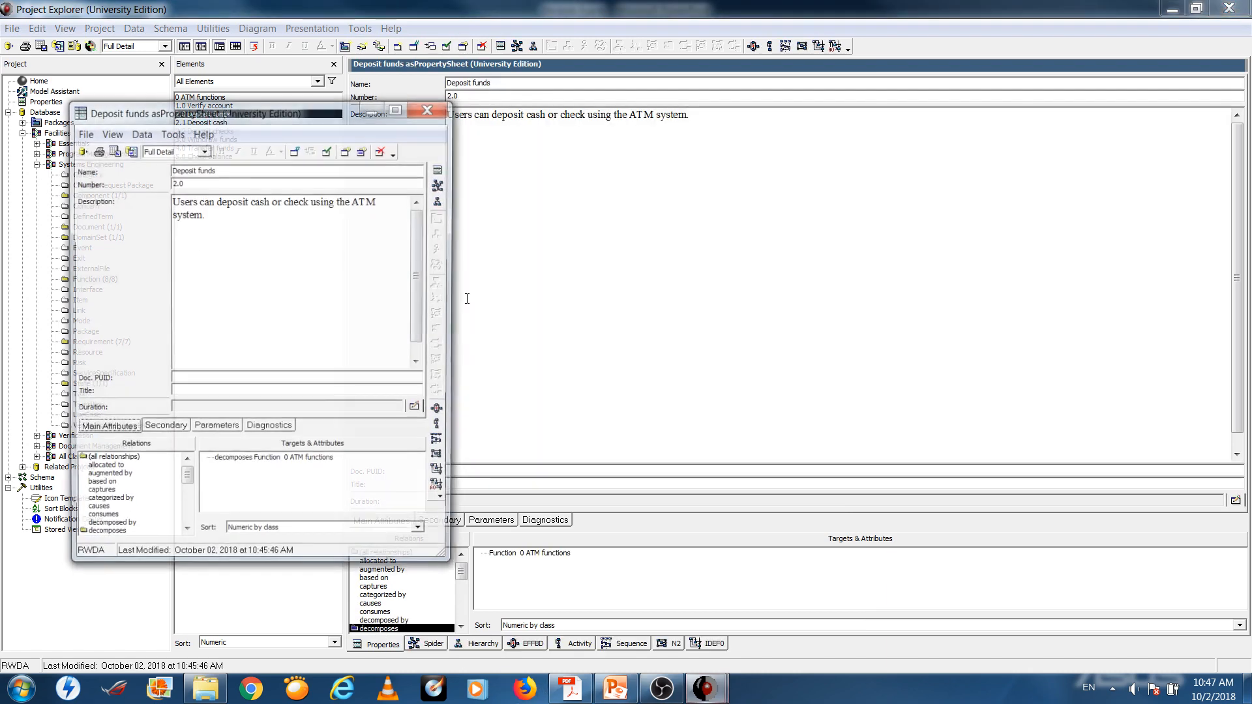
{"action": "left_click", "coordinate": [430, 108]}
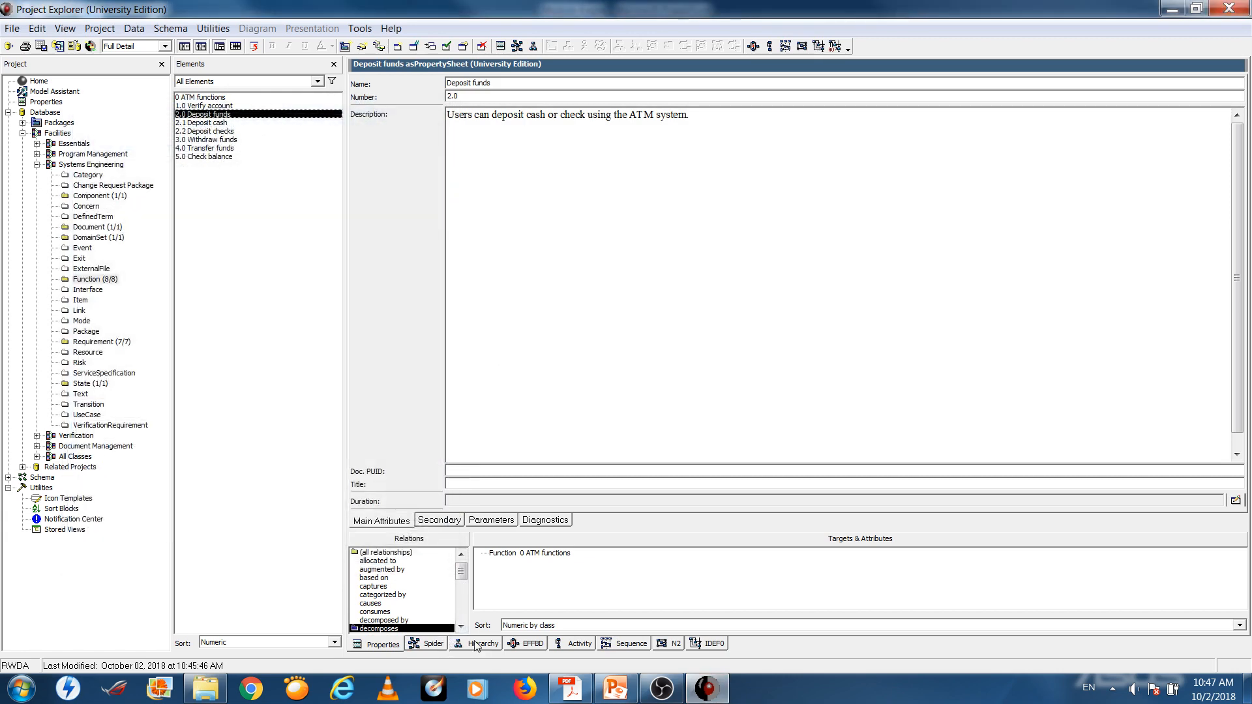
{"action": "left_click", "coordinate": [198, 124]}
Add 2.1 Deposit cash and 2.2 Deposit checks as "decomposed by" targets of the 2.0 Deposit funds function.
{"action": "left_click", "coordinate": [201, 114]}
{"action": "double_click", "coordinate": [391, 621]}
{"action": "left_click", "coordinate": [318, 211]}
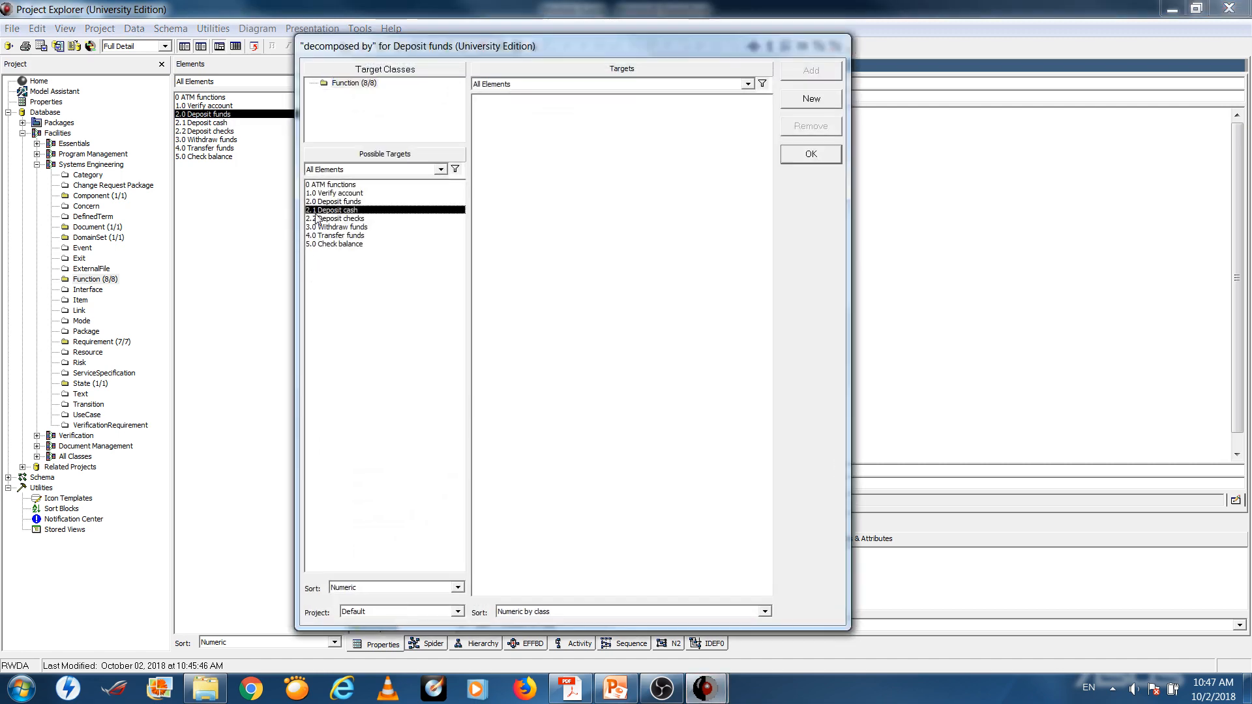
{"action": "left_click", "coordinate": [332, 219], "text": "ctrl"}
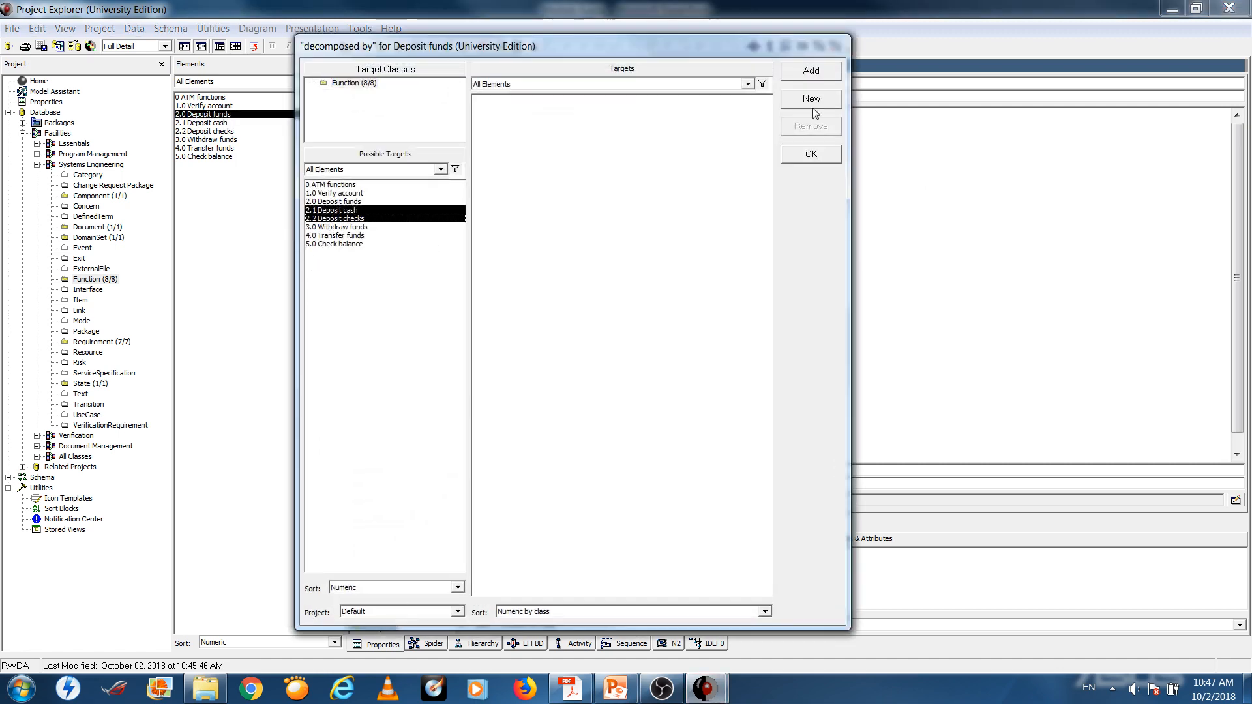
{"action": "left_click", "coordinate": [809, 73]}
{"action": "left_click", "coordinate": [810, 154]}
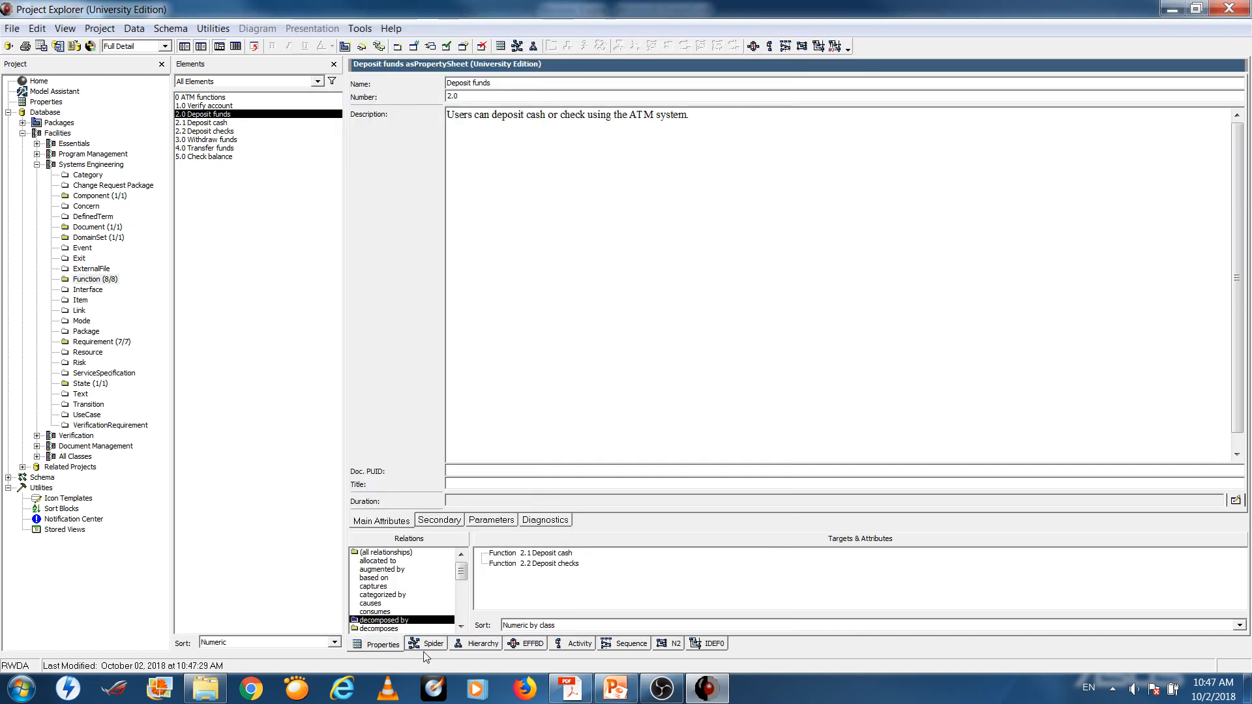
Compare the EFFBD of the 2.0 Deposit funds function with that of the parent 0 ATM functions.
{"action": "left_click", "coordinate": [544, 646]}
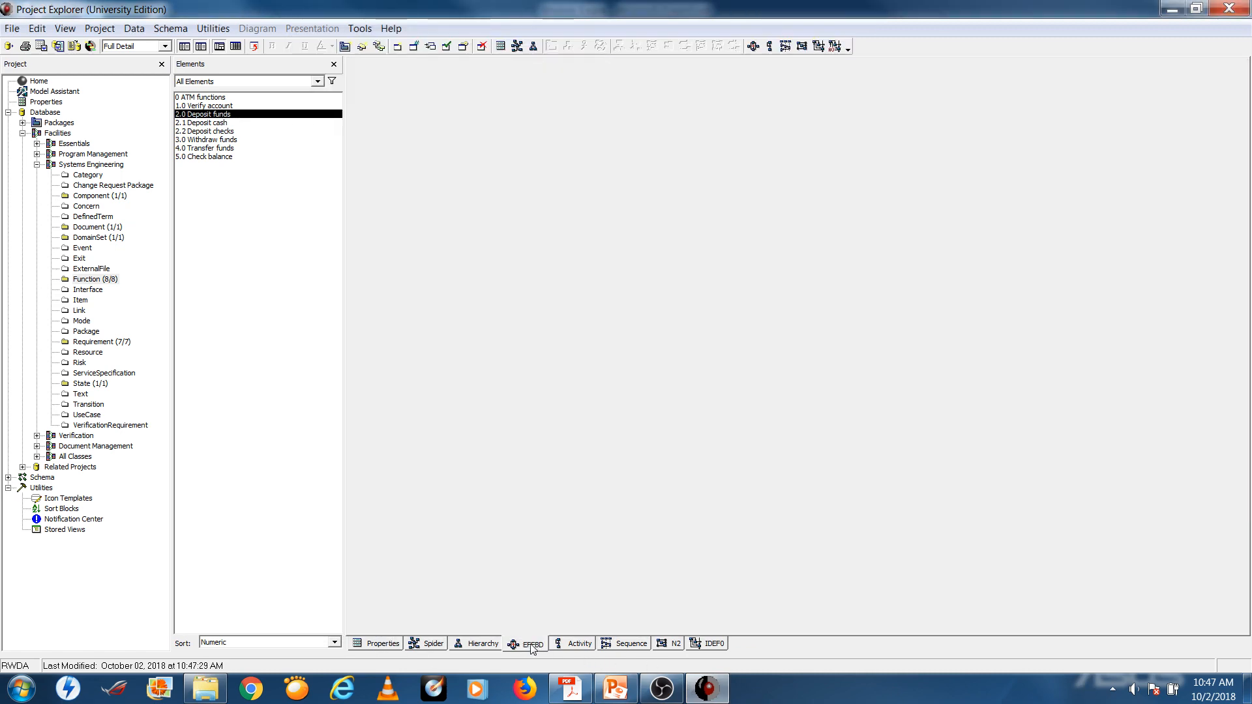
{"action": "left_click", "coordinate": [203, 98]}
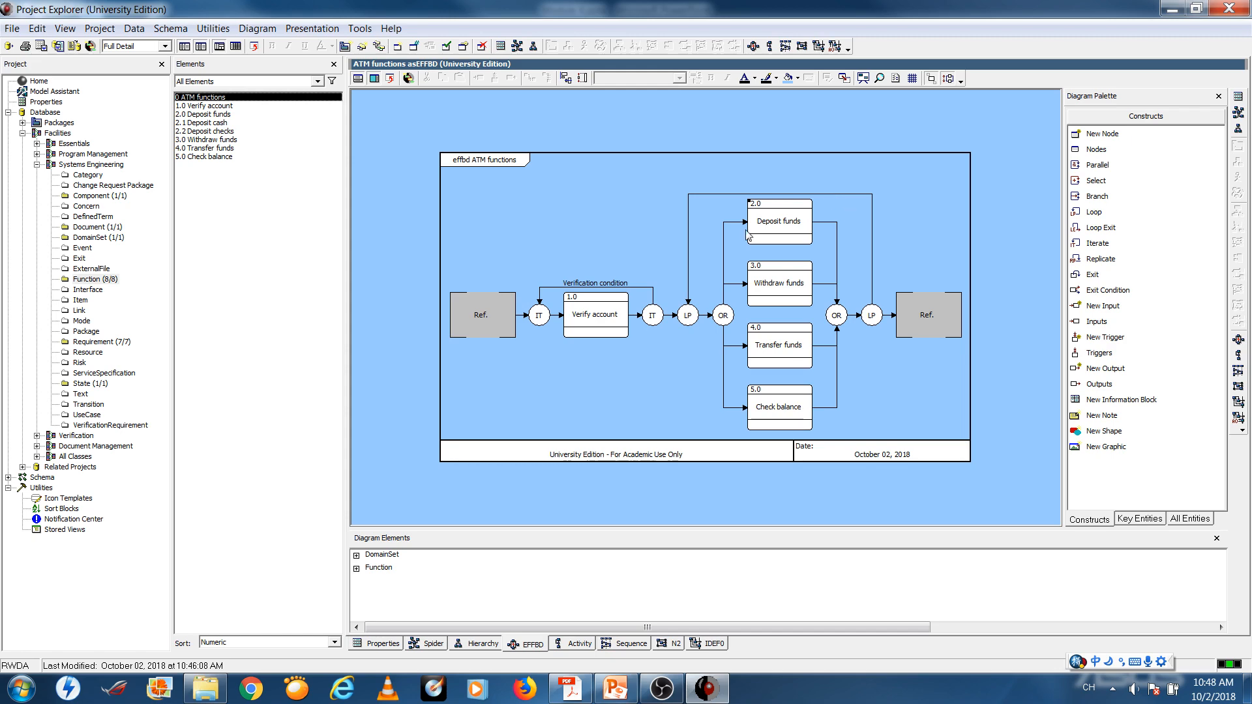
{"action": "left_click", "coordinate": [199, 114]}
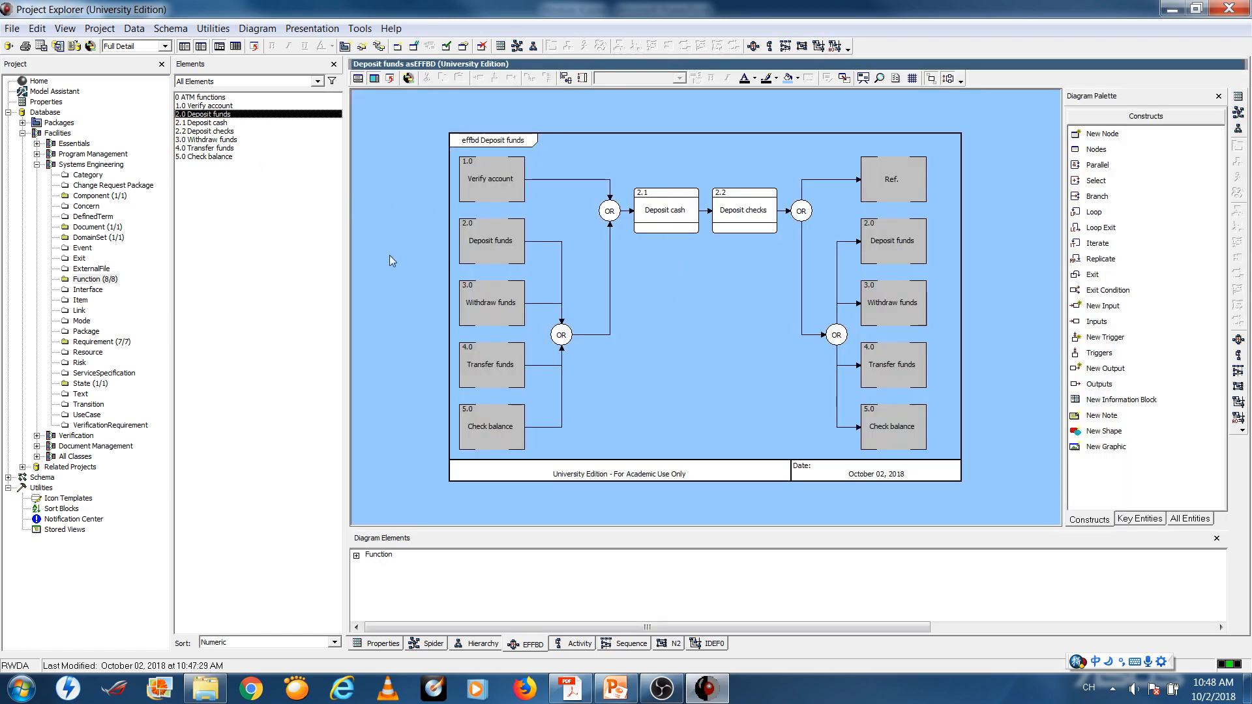
{"action": "left_click", "coordinate": [198, 97]}
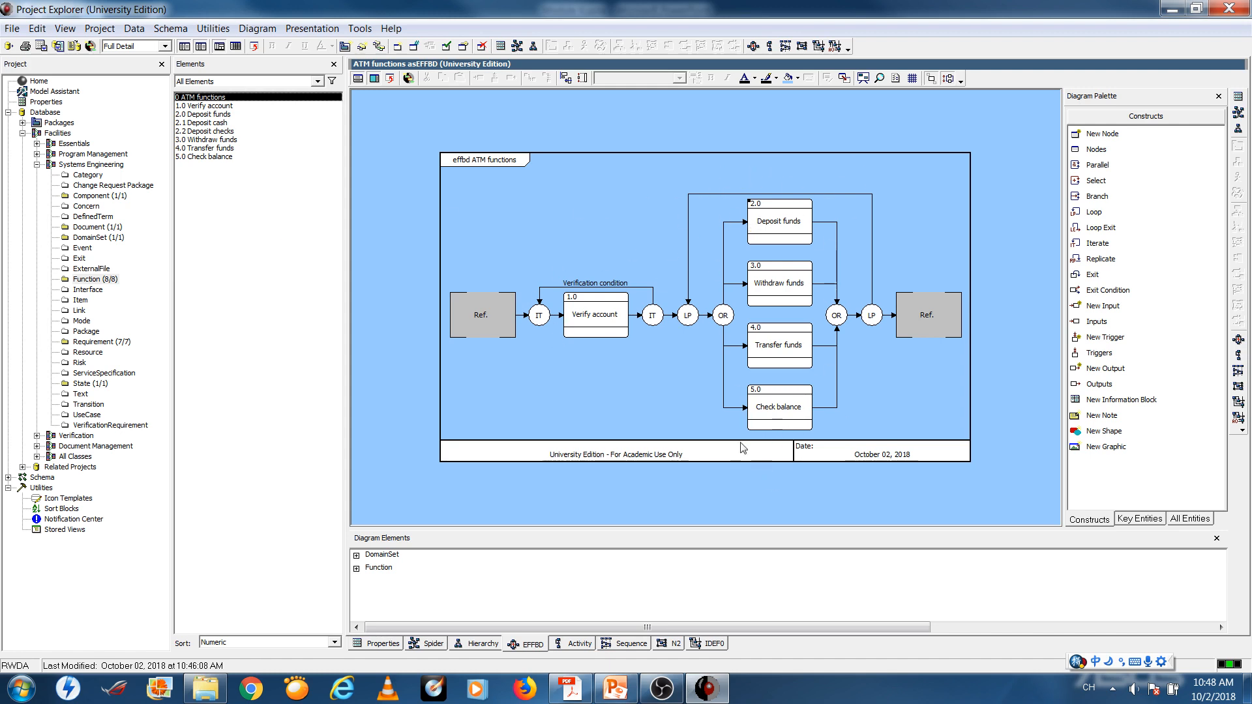
Insert a loop exit after 2.0 Deposit funds on its OR branch in the ATM functions EFFBD.
{"action": "left_click", "coordinate": [833, 228]}
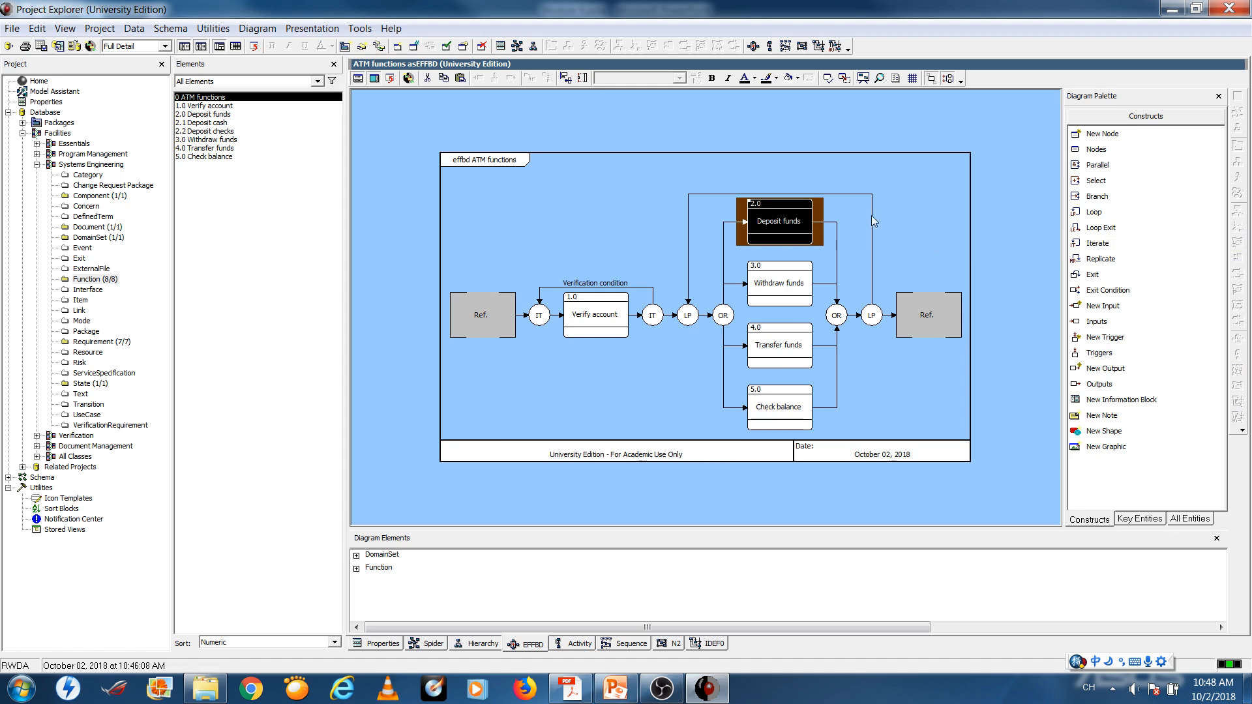
{"action": "right_click", "coordinate": [819, 223]}
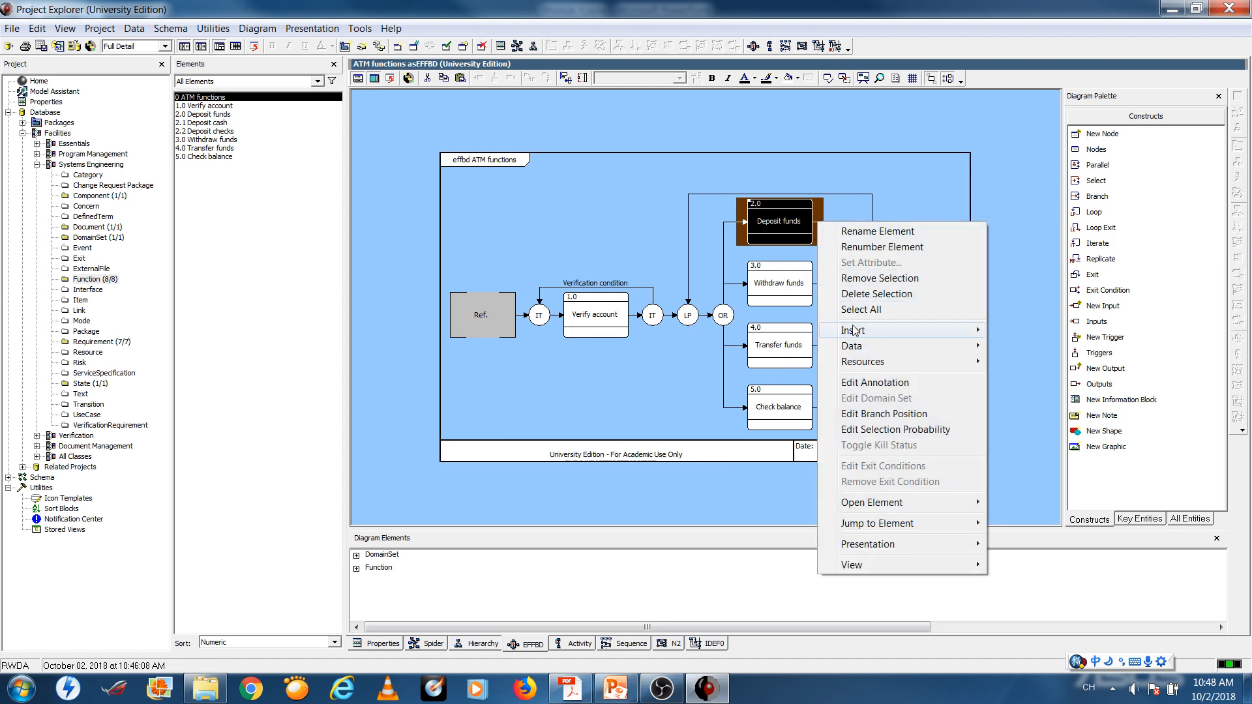
{"action": "mouse_move", "coordinate": [854, 330]}
{"action": "left_click", "coordinate": [1011, 419]}
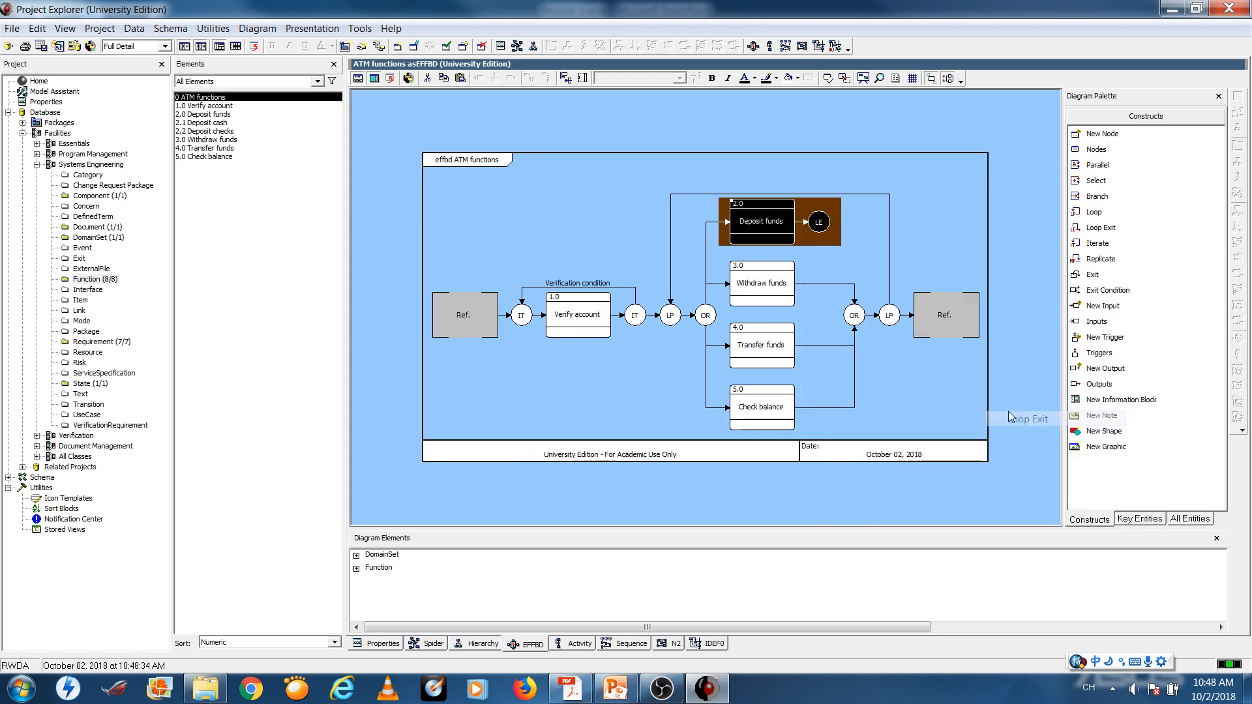
{"action": "left_click", "coordinate": [838, 295]}
{"action": "right_click", "coordinate": [792, 293]}
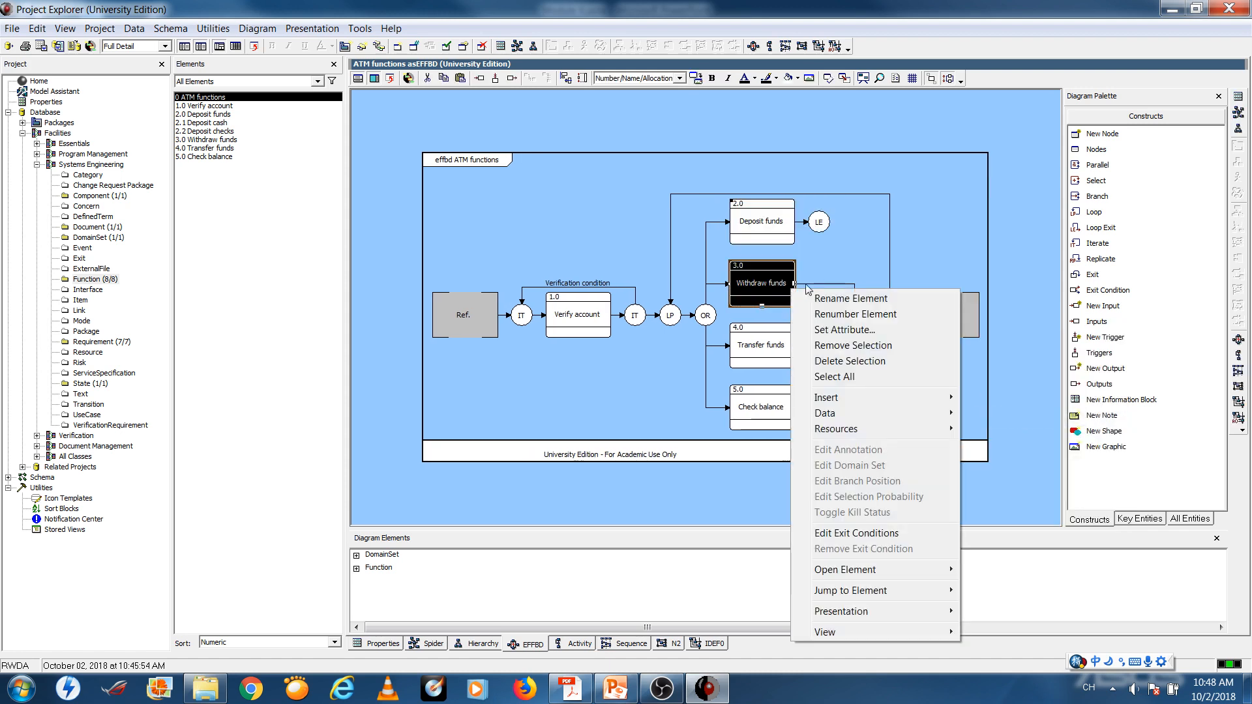
{"action": "left_click", "coordinate": [812, 282]}
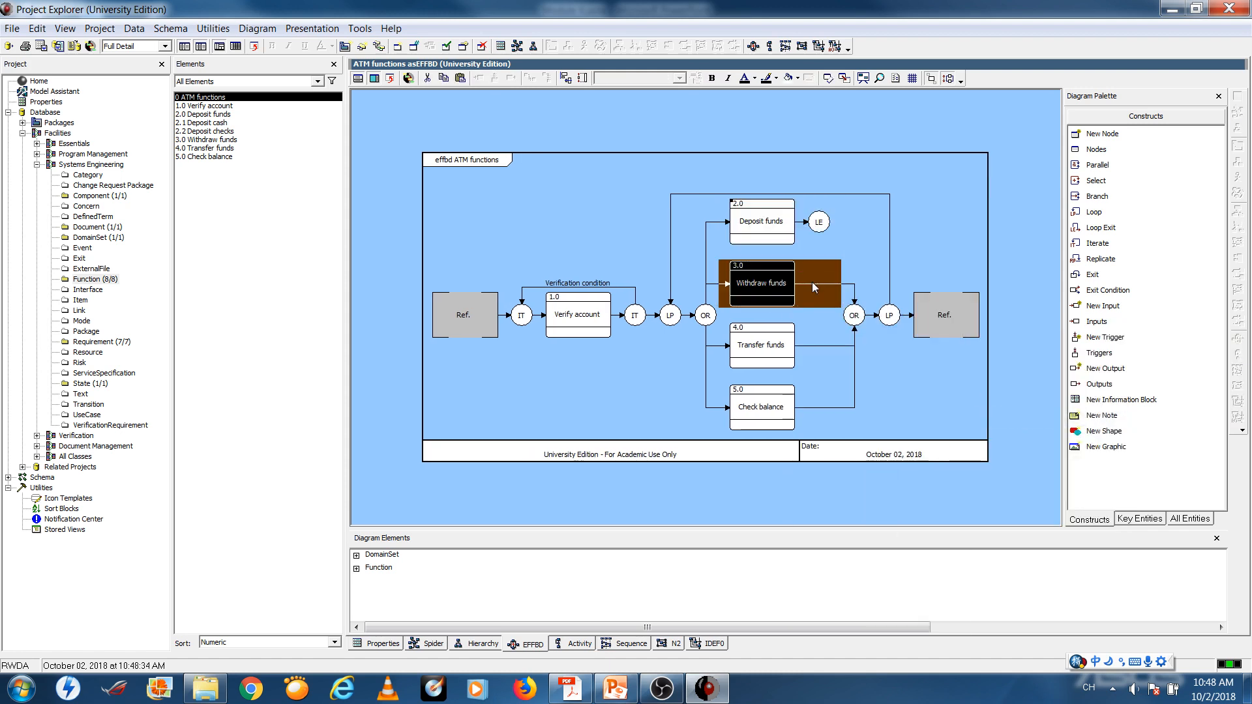
{"action": "left_click", "coordinate": [855, 259]}
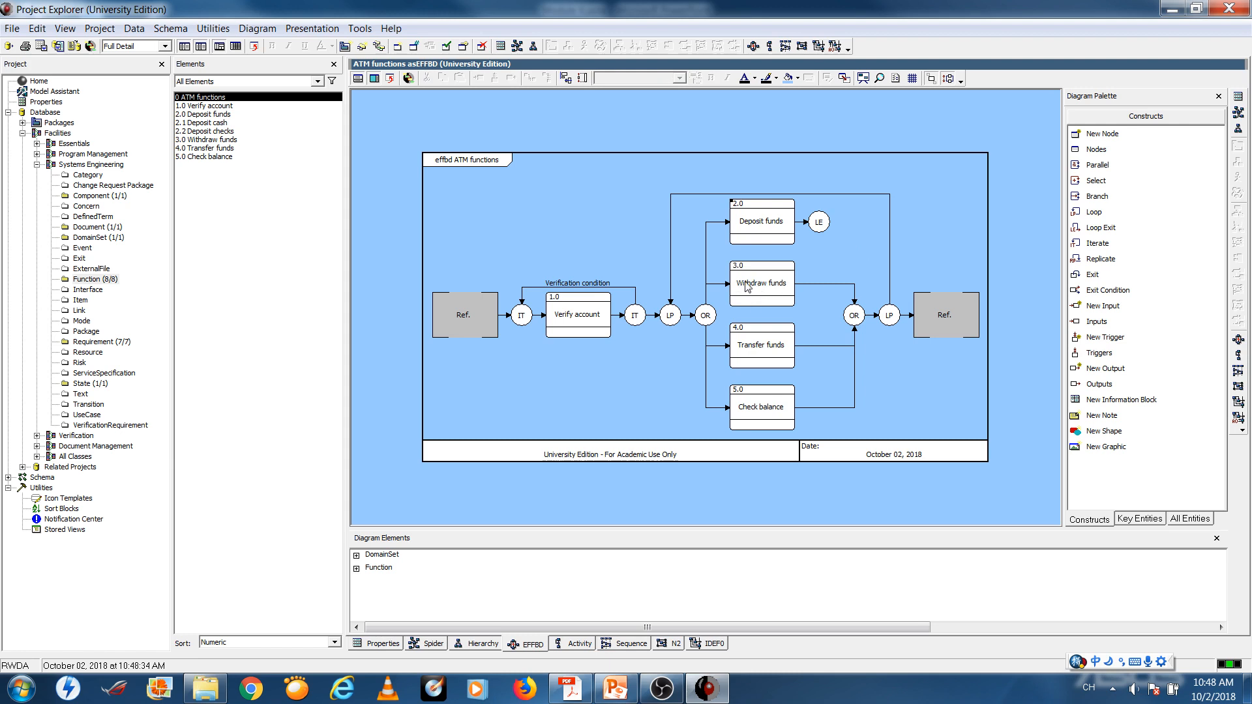
{"action": "left_click", "coordinate": [776, 290]}
{"action": "left_click", "coordinate": [834, 286]}
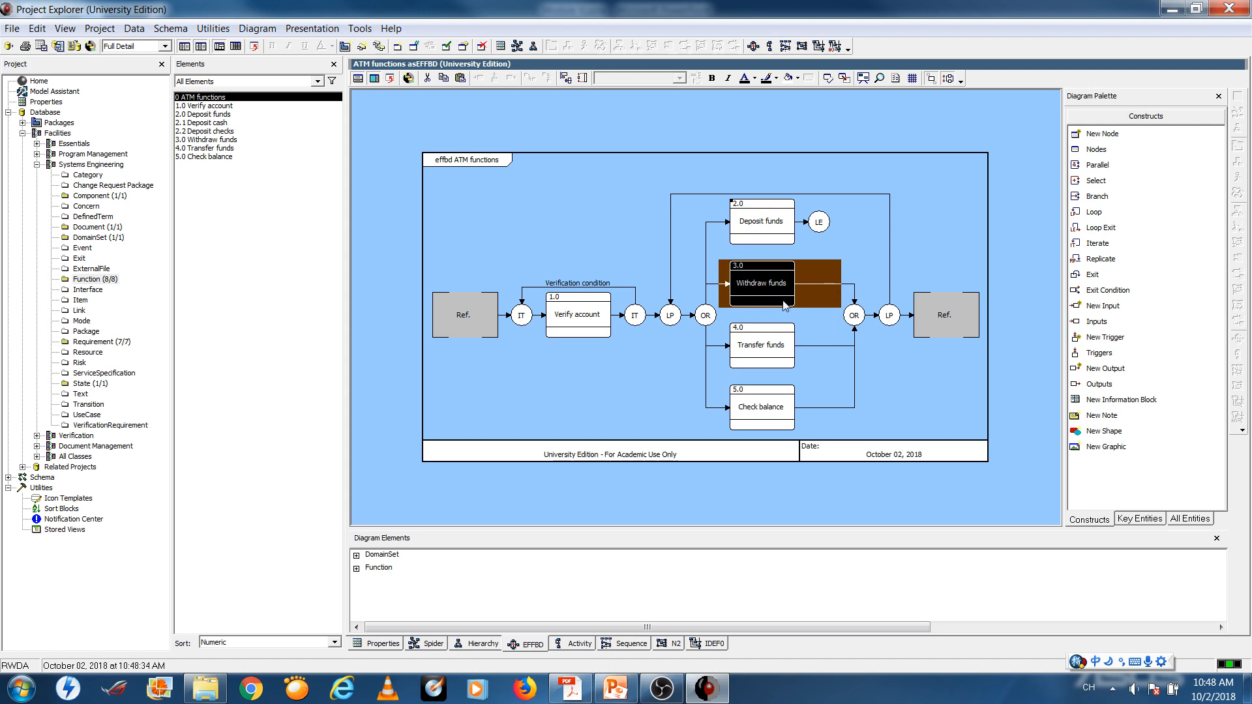
{"action": "left_click", "coordinate": [804, 323]}
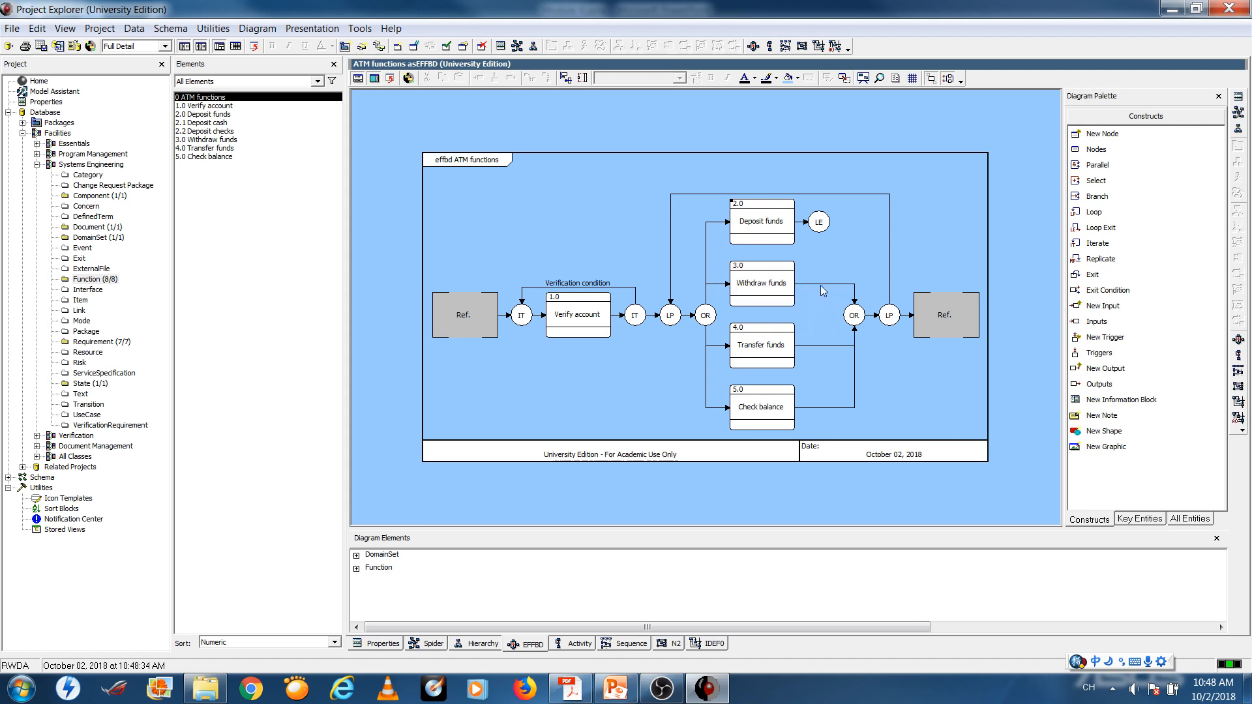
{"action": "left_click", "coordinate": [820, 285]}
{"action": "left_click", "coordinate": [748, 297]}
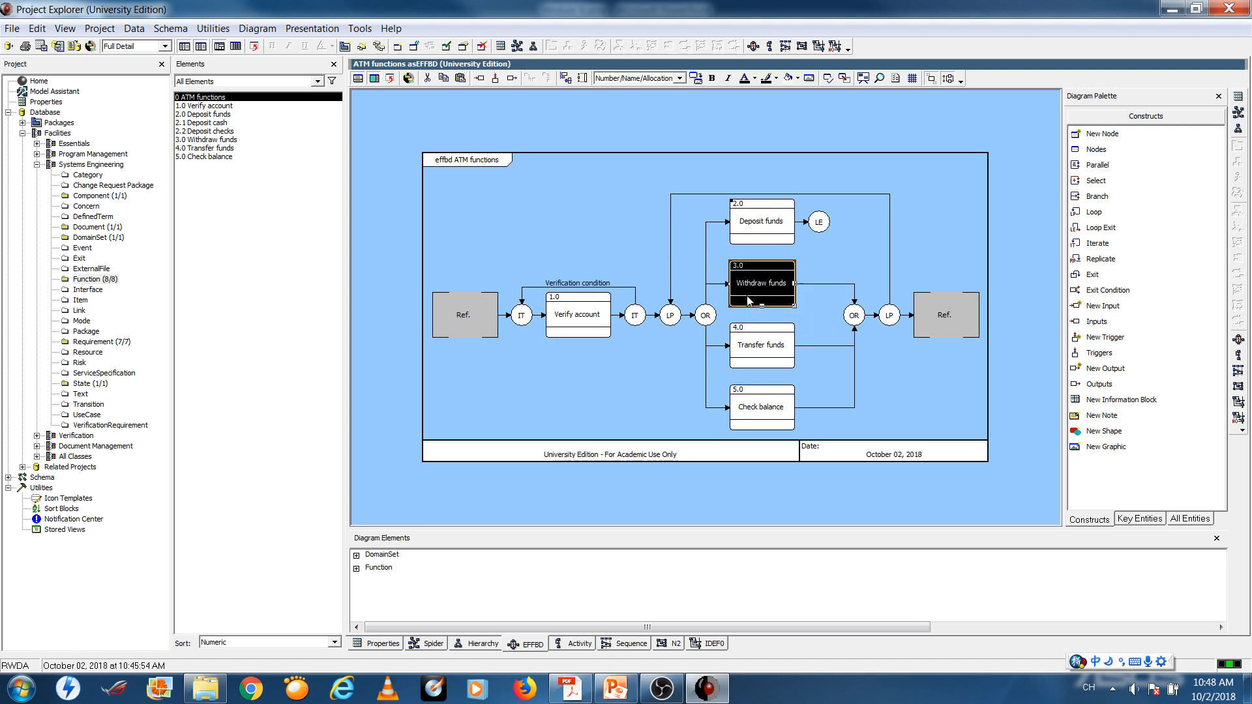
Insert a loop exit after 3.0 Withdraw funds on its OR branch.
{"action": "left_click", "coordinate": [827, 288]}
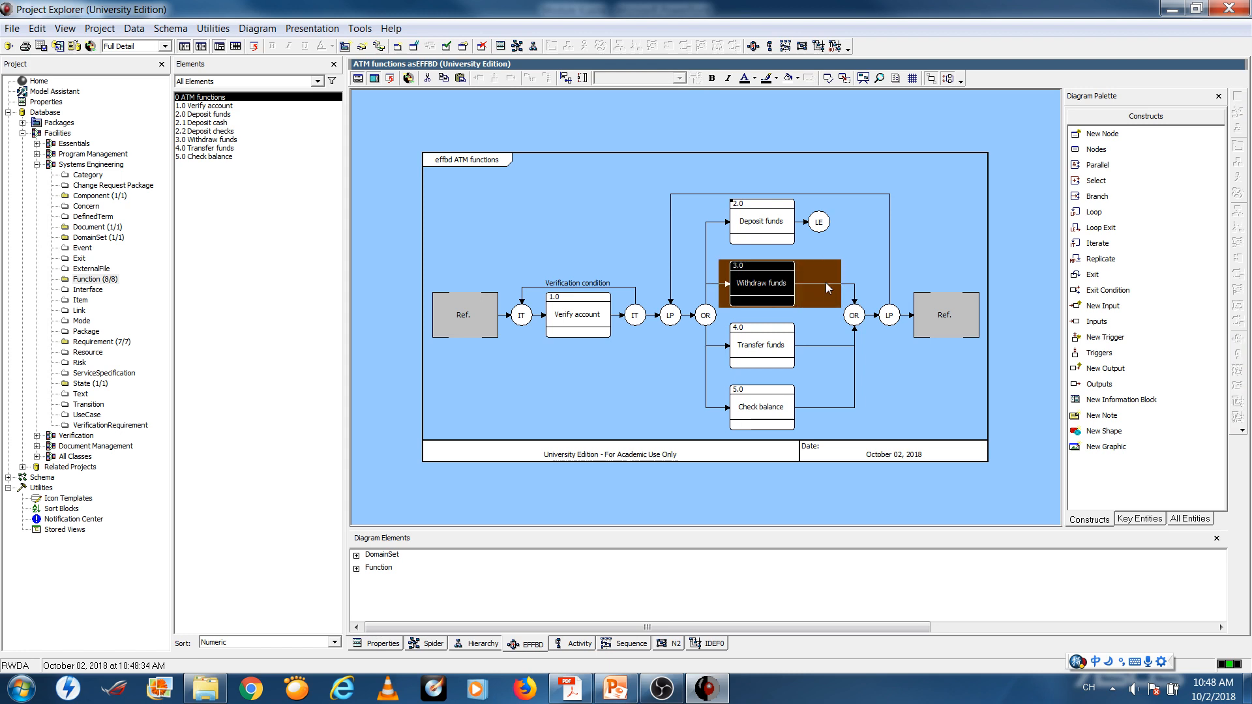
{"action": "right_click", "coordinate": [827, 288]}
{"action": "mouse_move", "coordinate": [880, 394]}
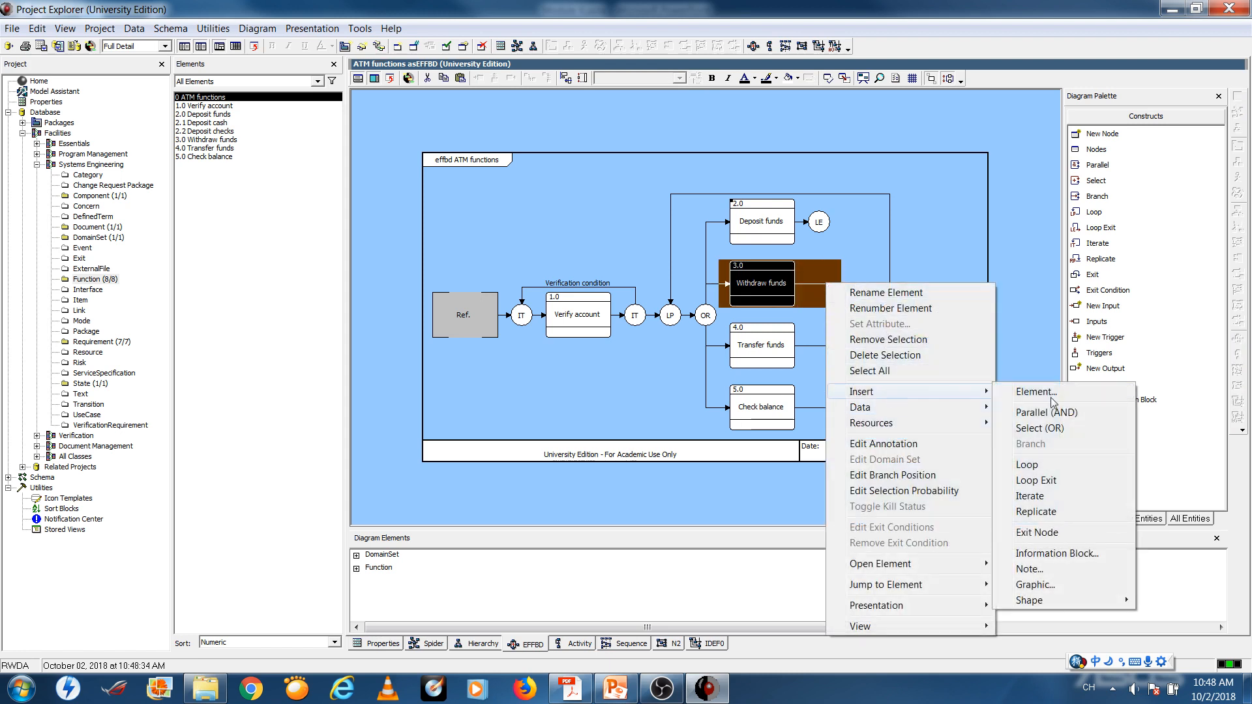
{"action": "left_click", "coordinate": [1035, 480]}
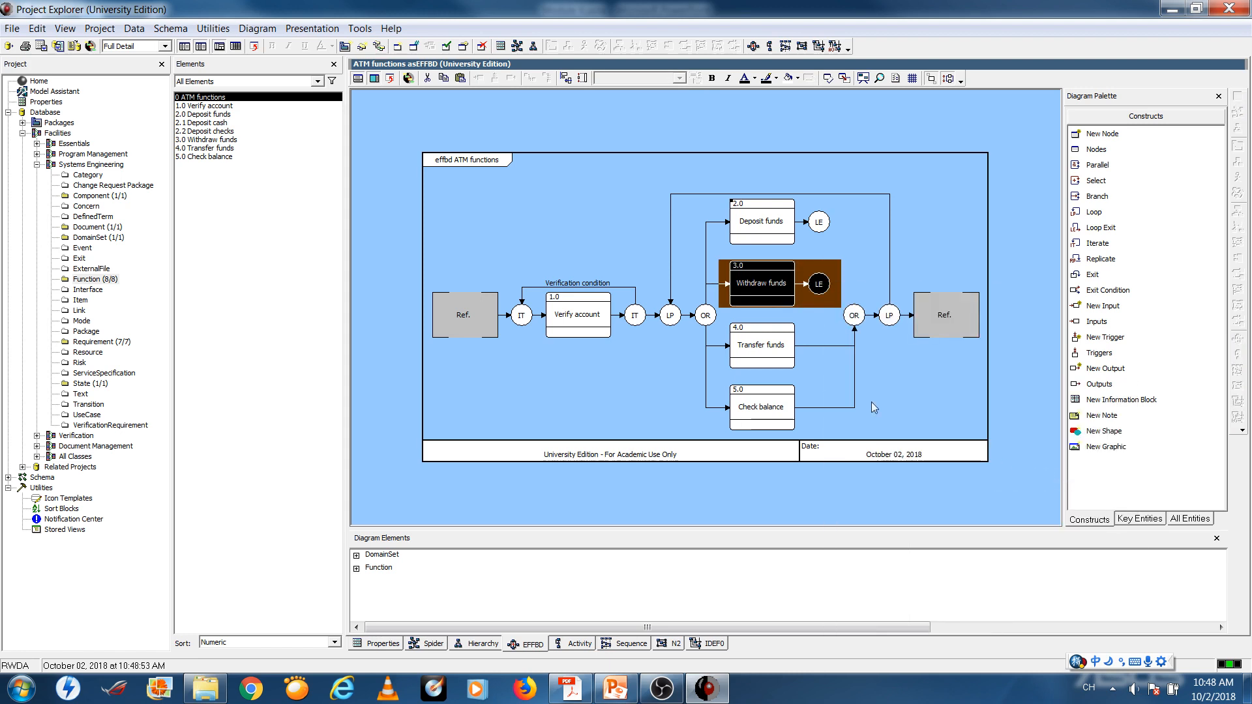
Insert a loop exit after 4.0 Transfer funds on its OR branch.
{"action": "left_click", "coordinate": [787, 346]}
{"action": "left_click", "coordinate": [811, 344]}
{"action": "right_click", "coordinate": [811, 344]}
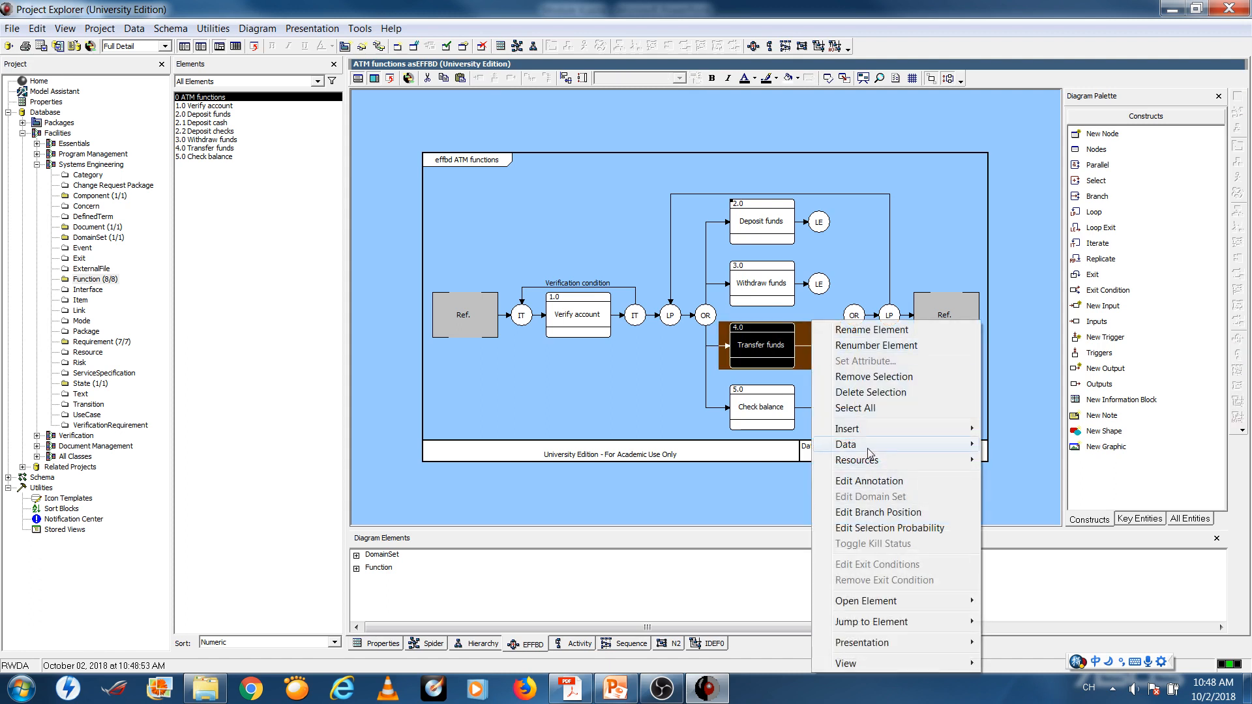
{"action": "mouse_move", "coordinate": [865, 430]}
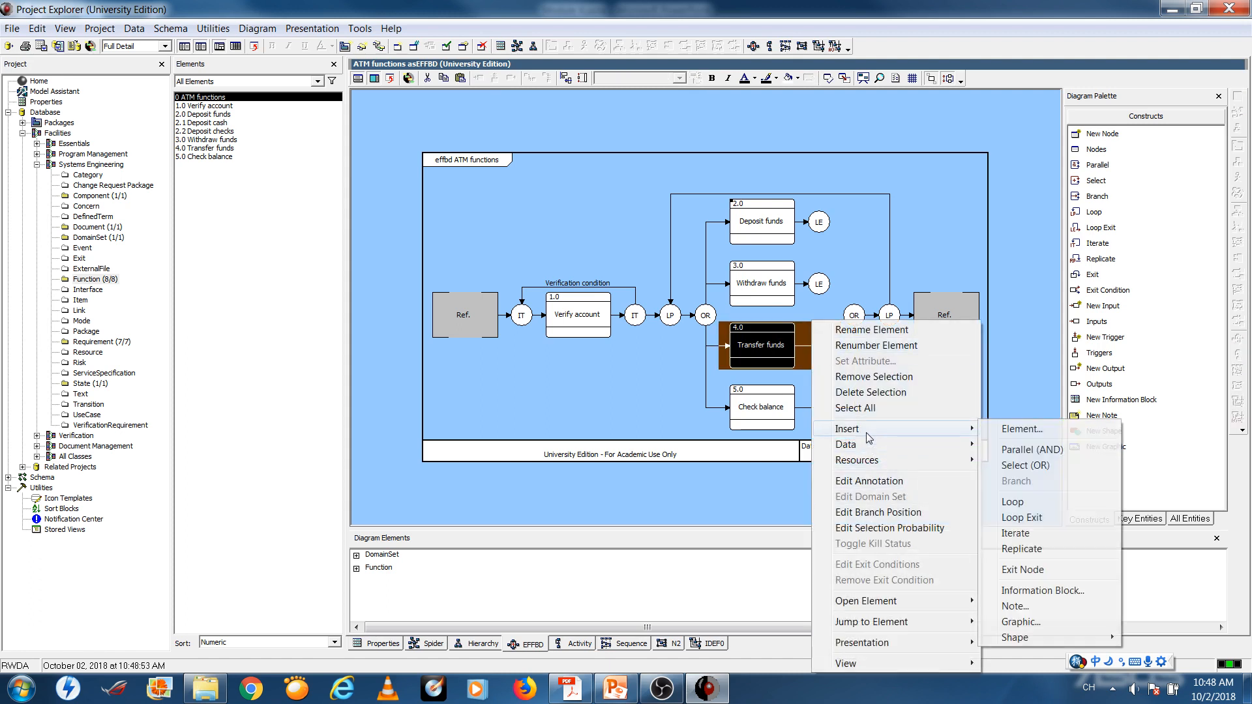
{"action": "left_click", "coordinate": [1019, 514]}
Insert a loop exit after 5.0 Check balance on the last OR branch.
{"action": "left_click", "coordinate": [806, 411]}
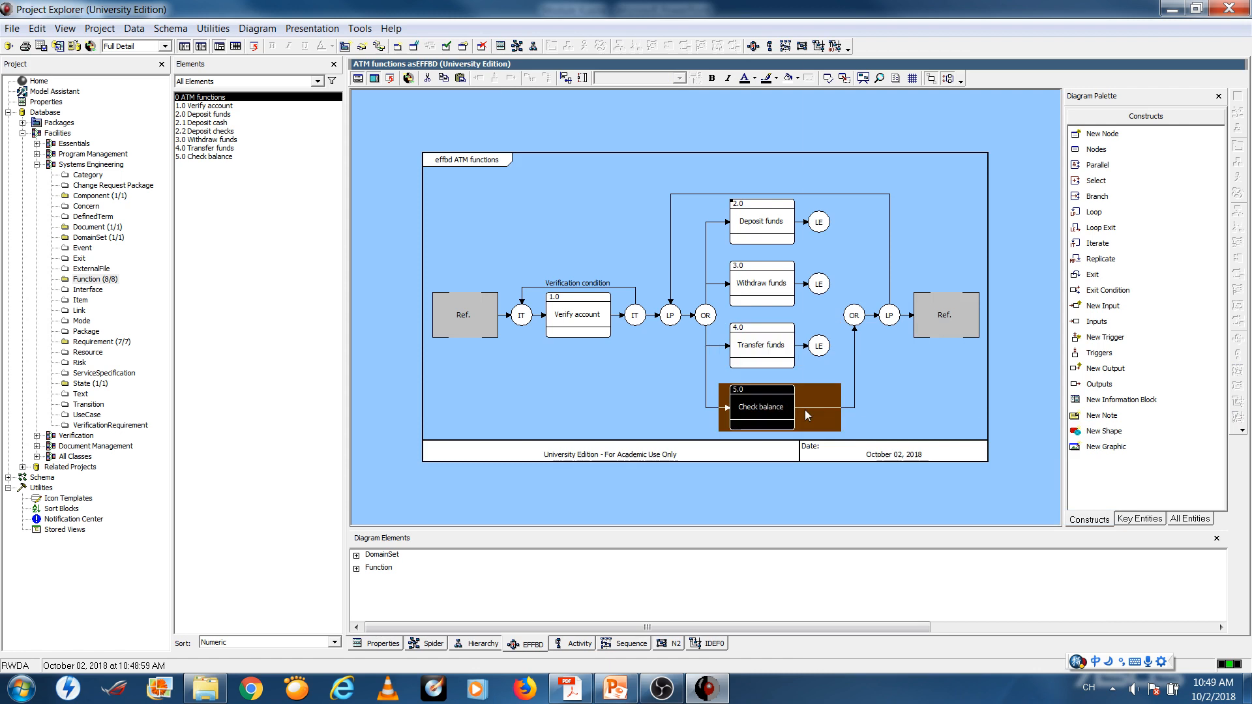
{"action": "right_click", "coordinate": [805, 411]}
{"action": "mouse_move", "coordinate": [971, 171]}
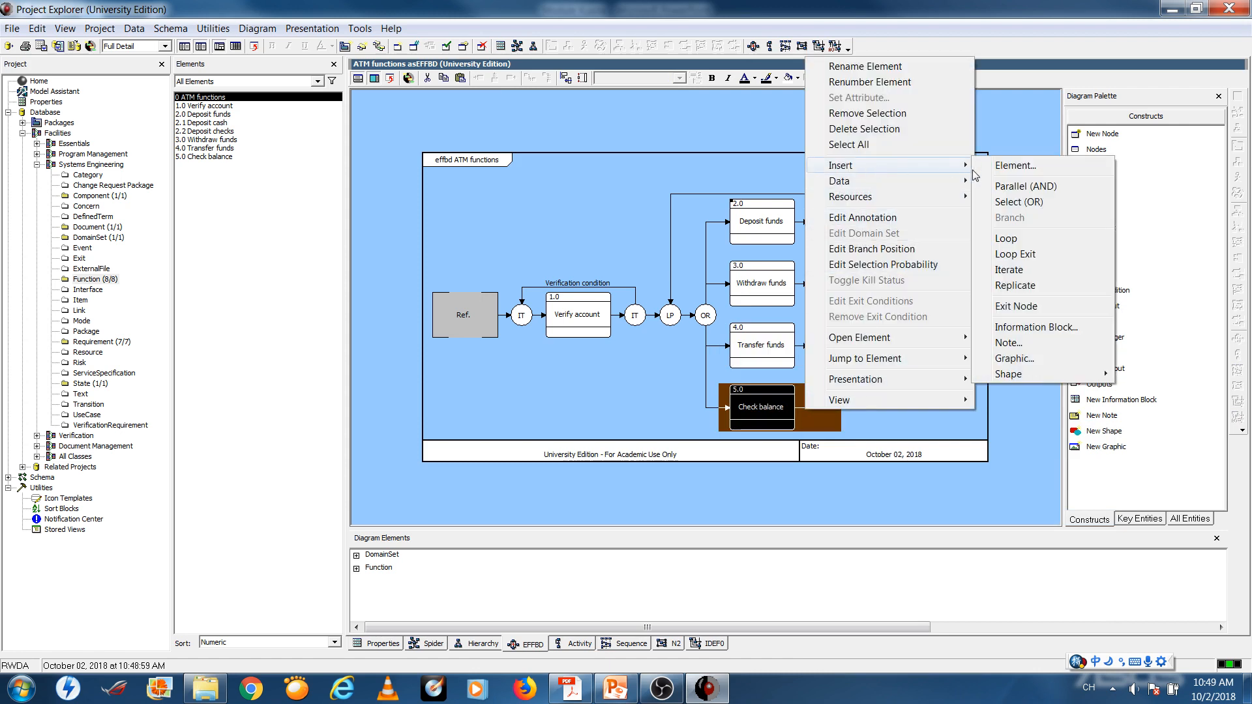
{"action": "left_click", "coordinate": [1014, 253]}
{"action": "left_click", "coordinate": [1007, 373]}
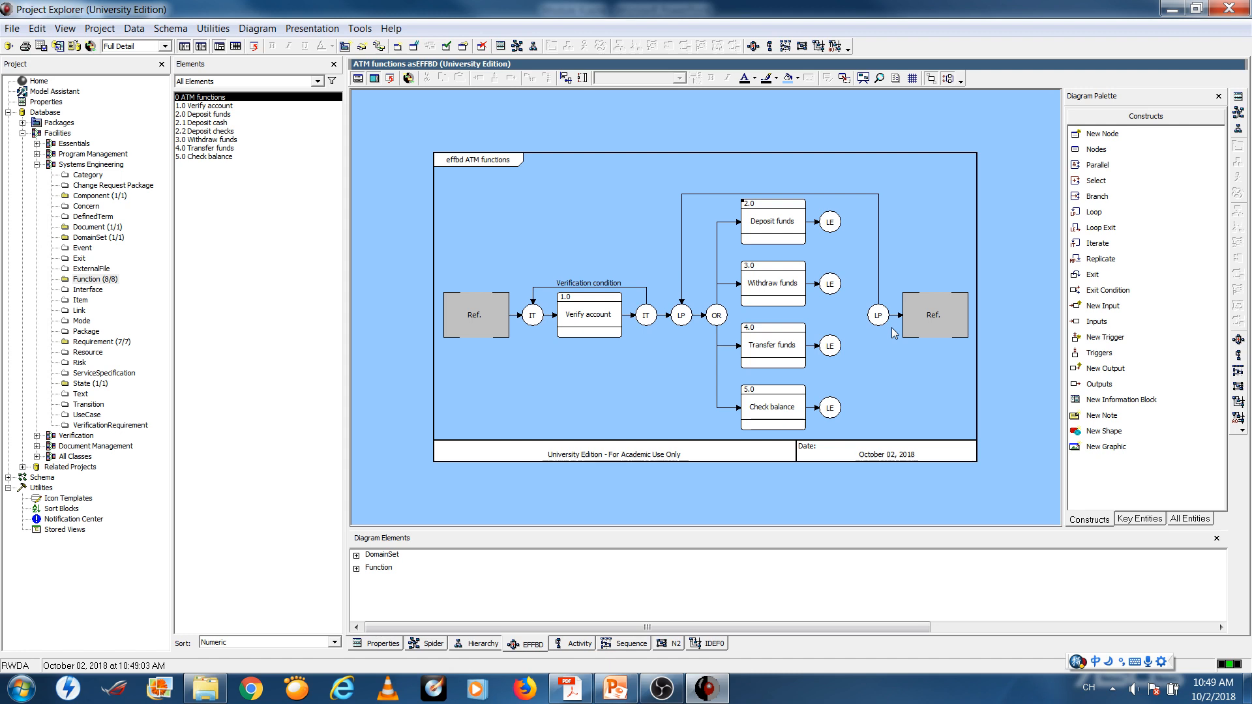
Open the EFFBD of 2.0 Deposit funds and remove the 2.1 Deposit cash and 2.2 Deposit checks functions from it.
{"action": "left_click", "coordinate": [212, 115]}
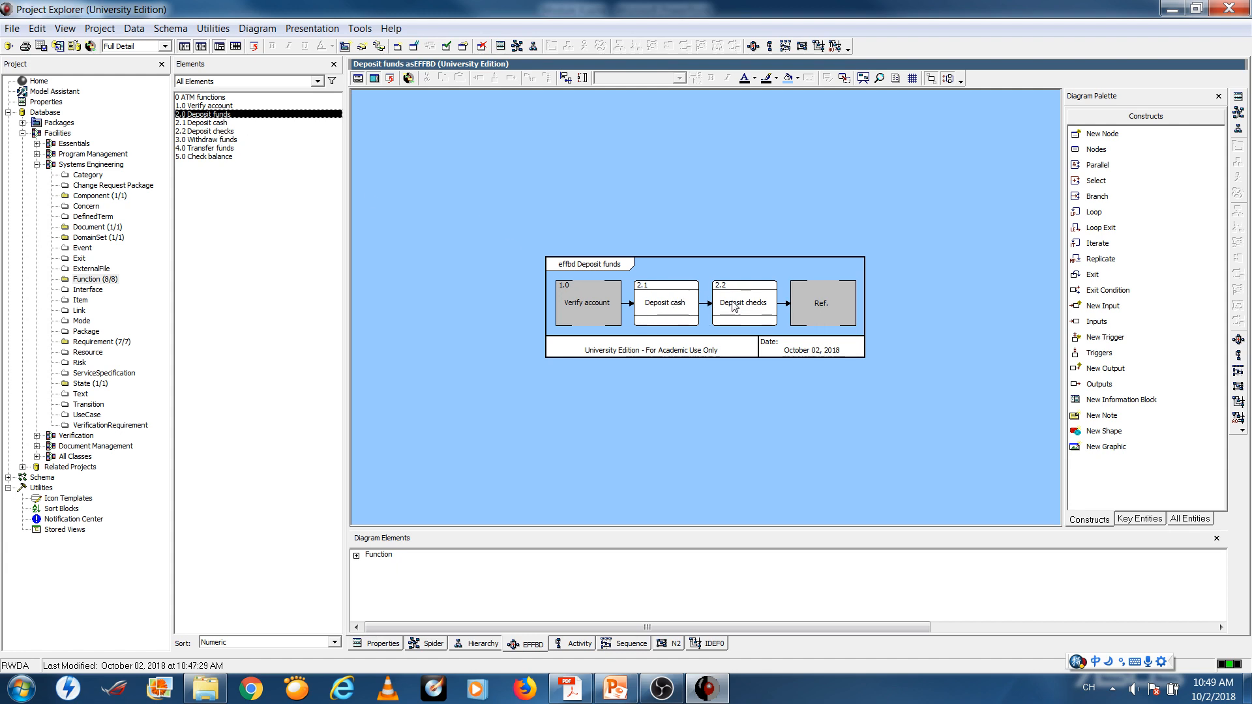
{"action": "left_click", "coordinate": [680, 308]}
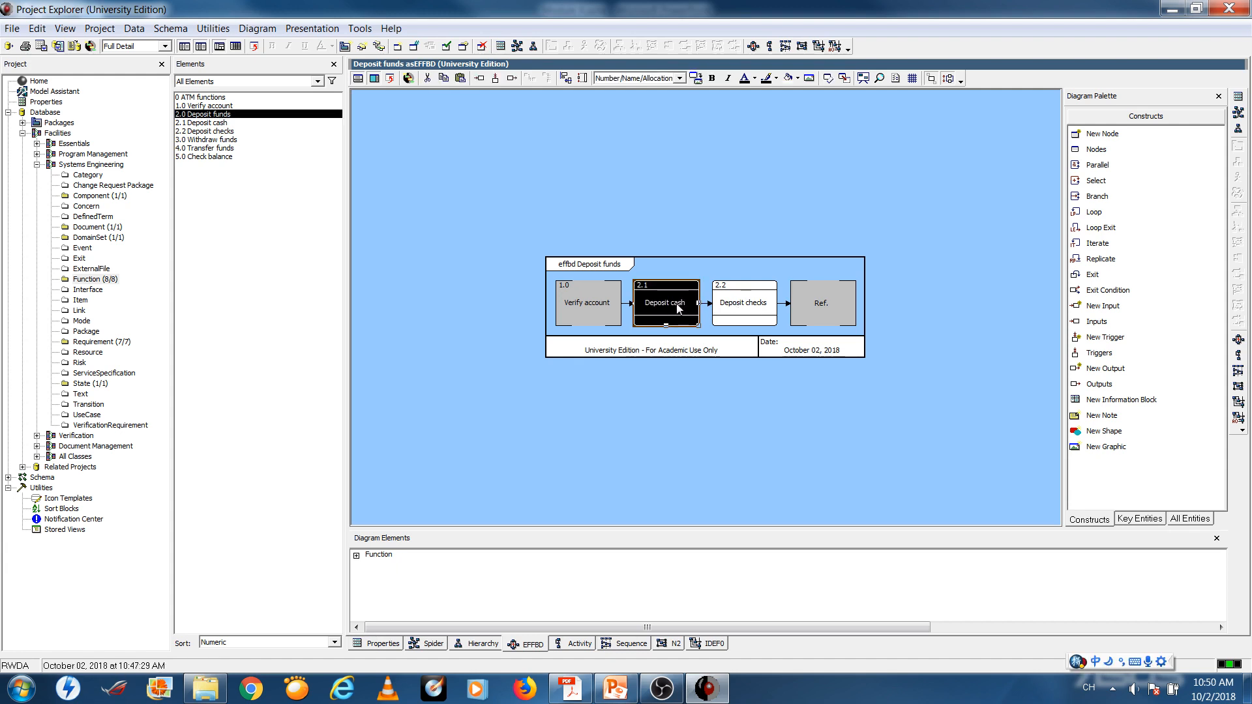
{"action": "key", "text": "Delete"}
{"action": "left_click", "coordinate": [691, 306]}
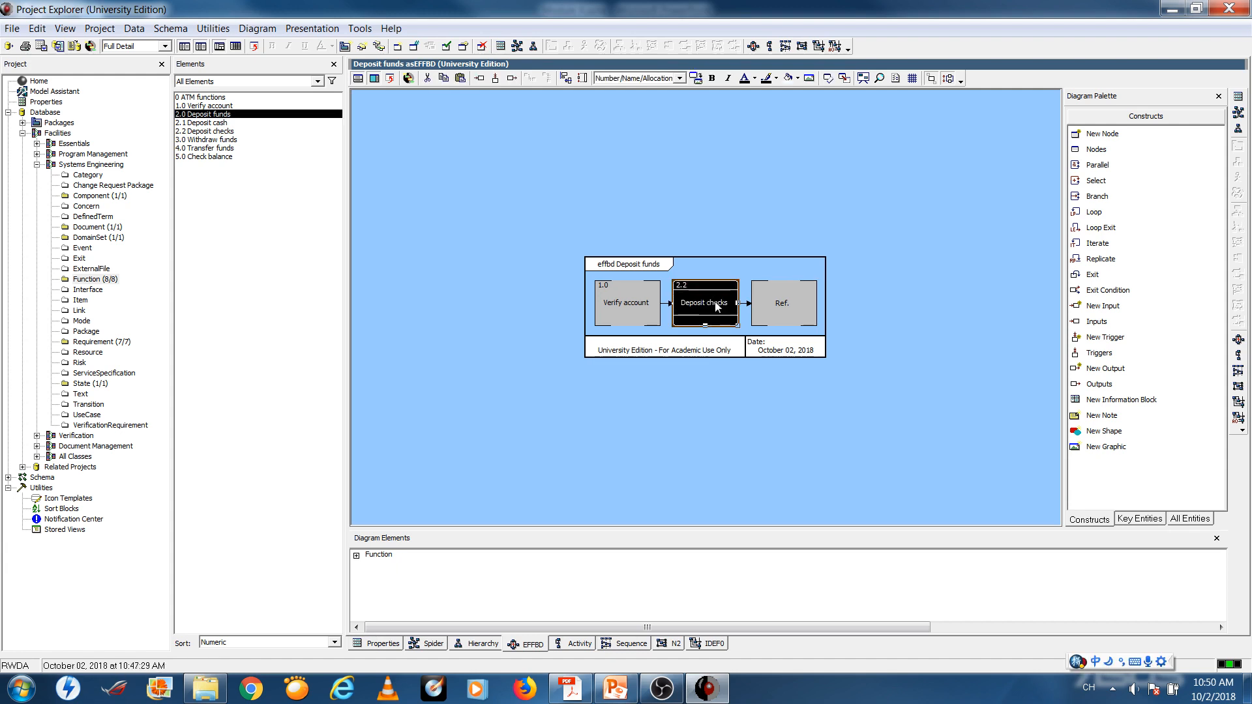
{"action": "key", "text": "Delete"}
Insert a loop between the two reference nodes of the Deposit funds EFFBD.
{"action": "left_click", "coordinate": [707, 301]}
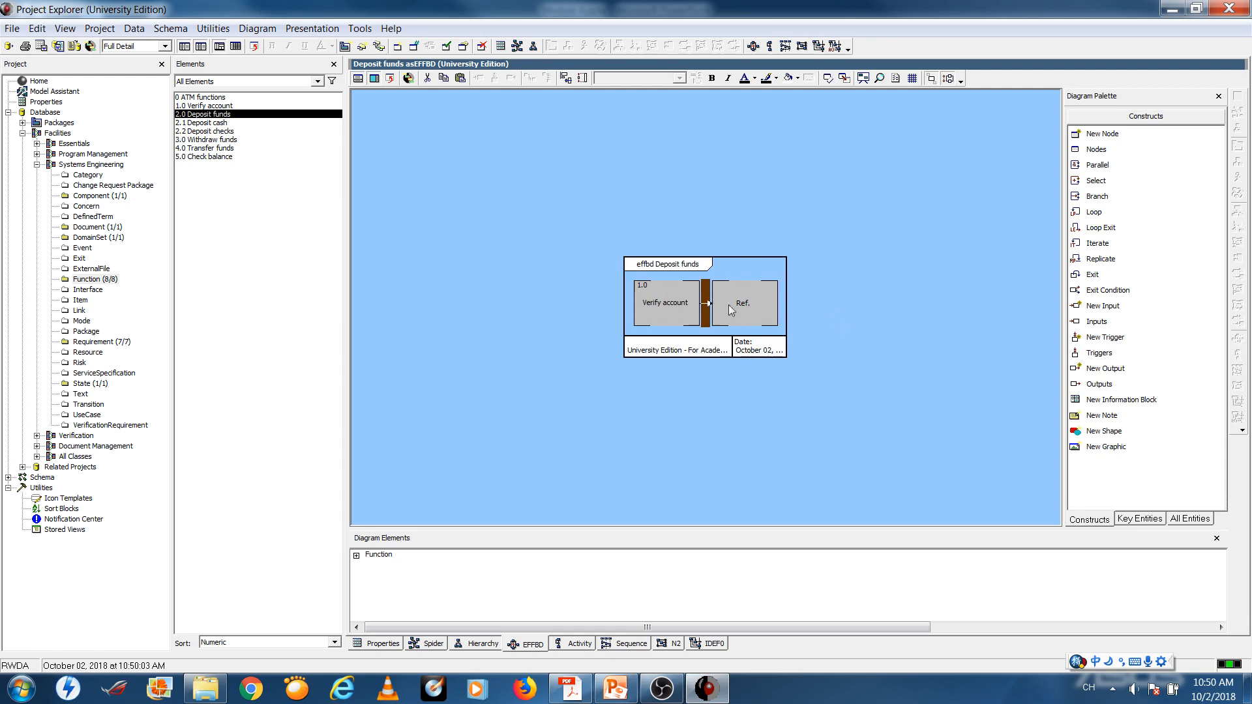
{"action": "left_click", "coordinate": [1100, 215]}
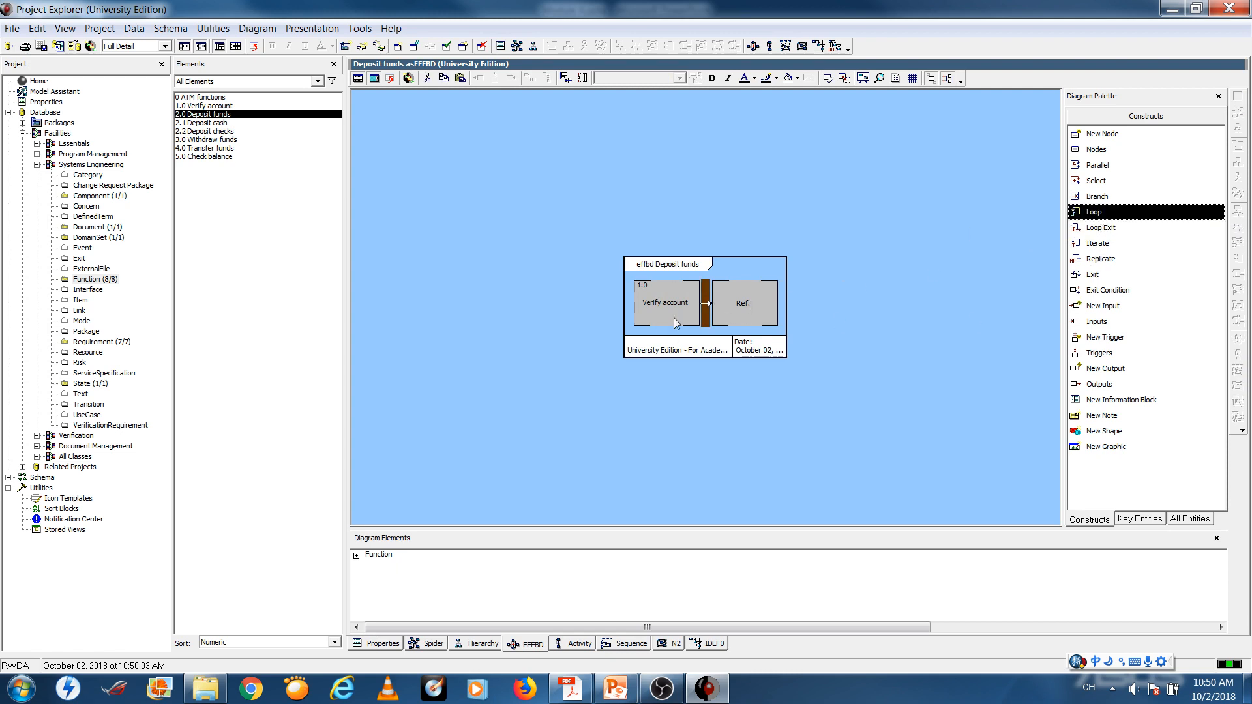
{"action": "right_click", "coordinate": [706, 305]}
{"action": "mouse_move", "coordinate": [758, 422]}
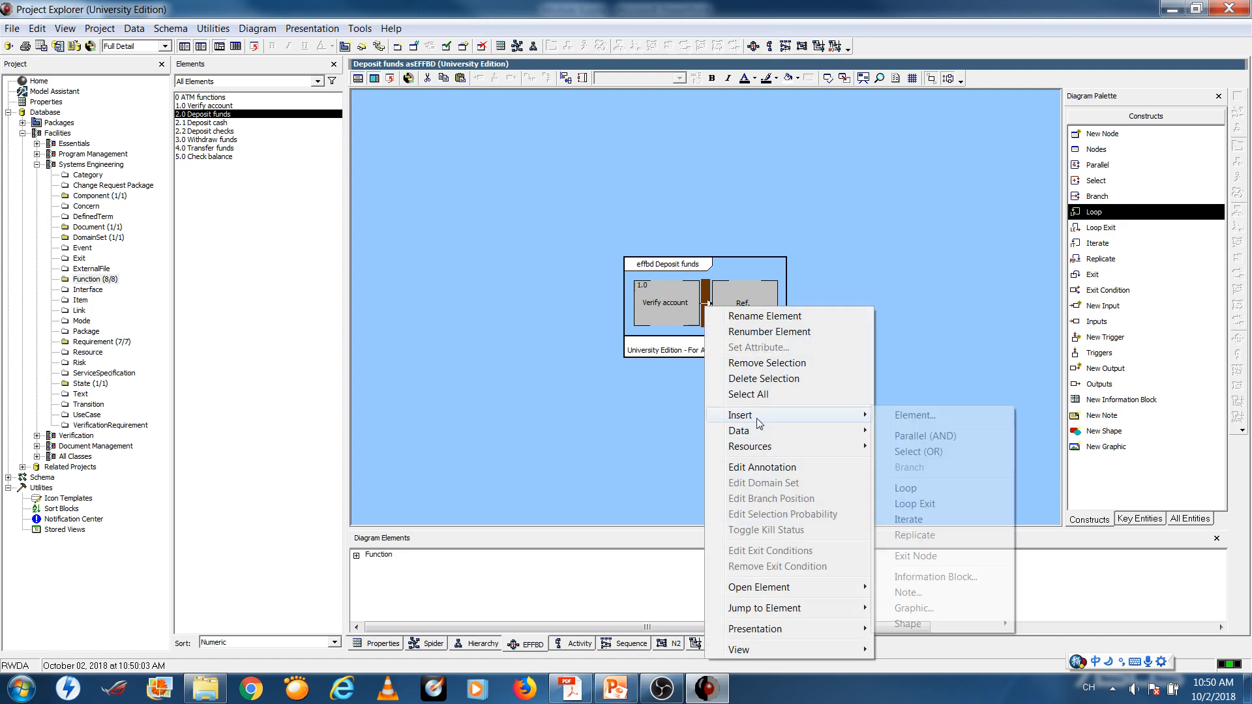
{"action": "left_click", "coordinate": [910, 487]}
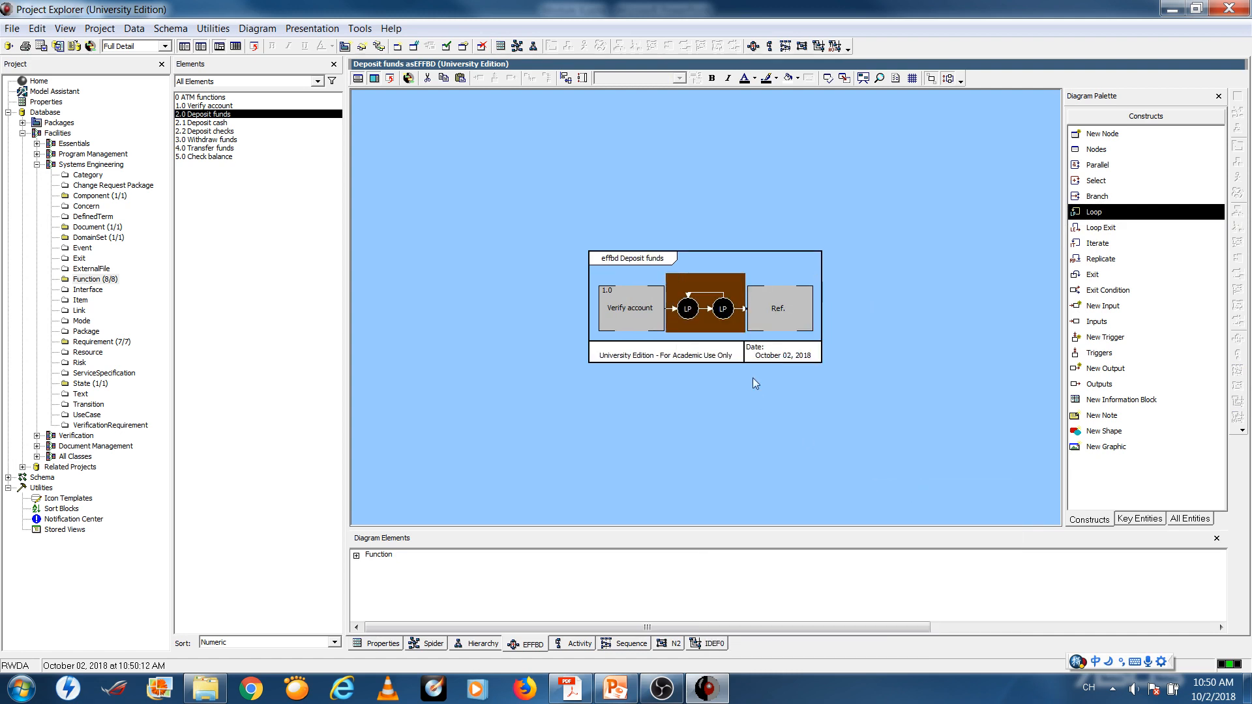
Insert a two-branch Select (OR) construct inside the loop of the Deposit funds EFFBD.
{"action": "right_click", "coordinate": [705, 307]}
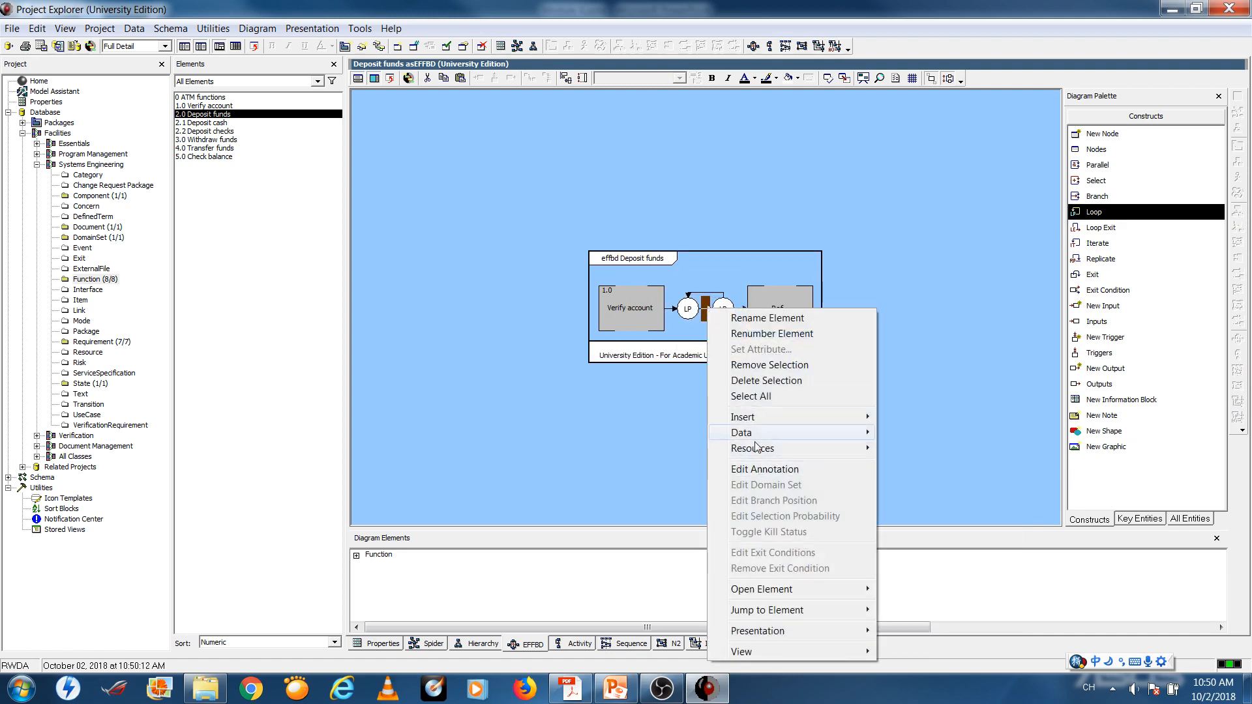
{"action": "mouse_move", "coordinate": [758, 417]}
{"action": "left_click", "coordinate": [936, 456]}
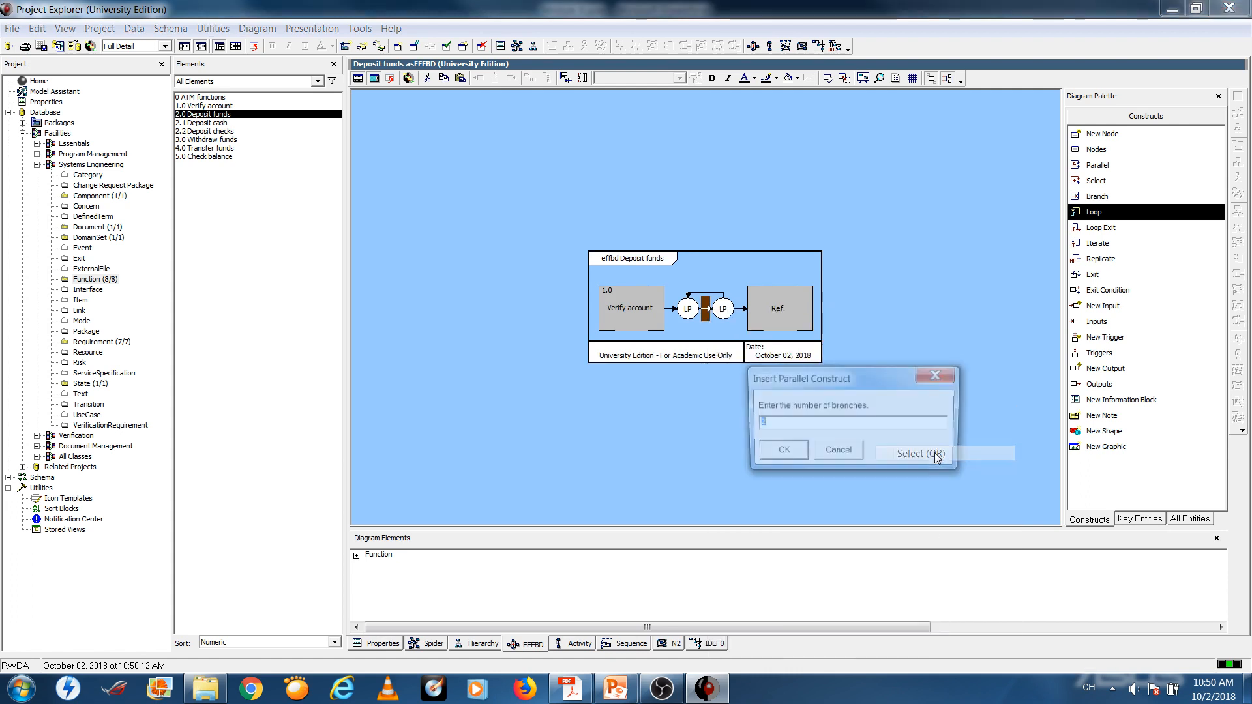
{"action": "left_click", "coordinate": [781, 451]}
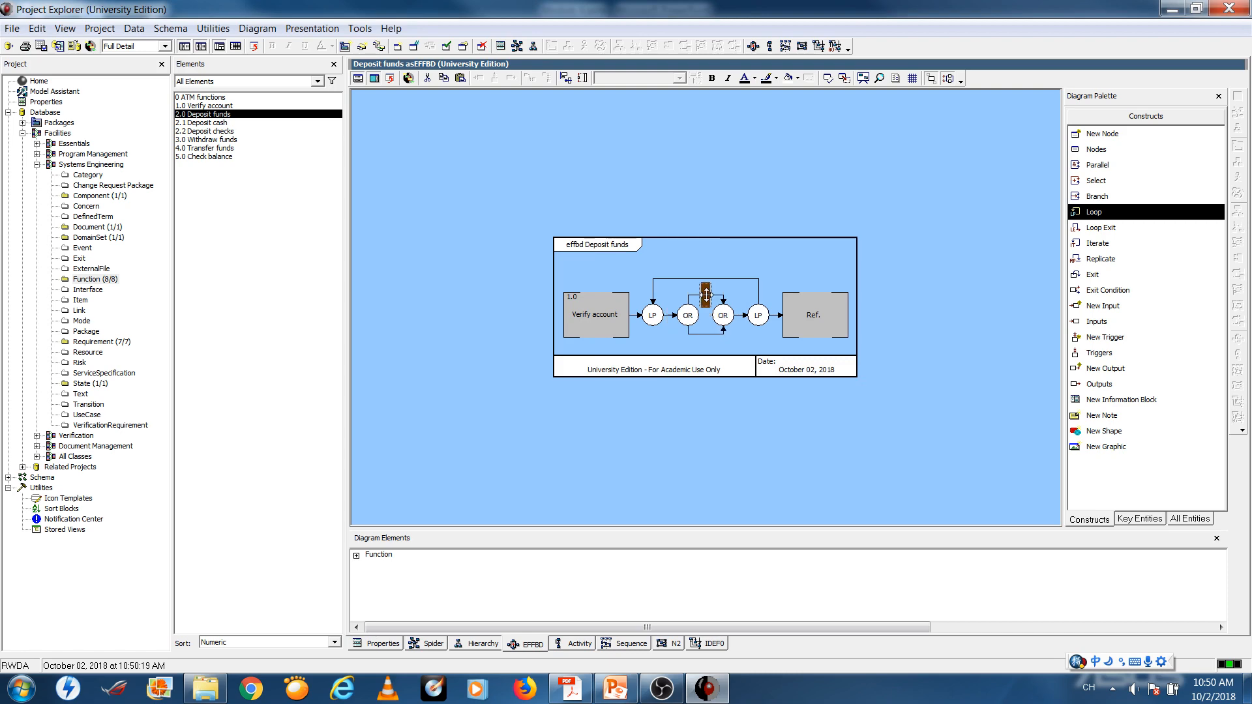
Insert the existing function 2.1 Deposit cash on the upper OR branch.
{"action": "right_click", "coordinate": [708, 299]}
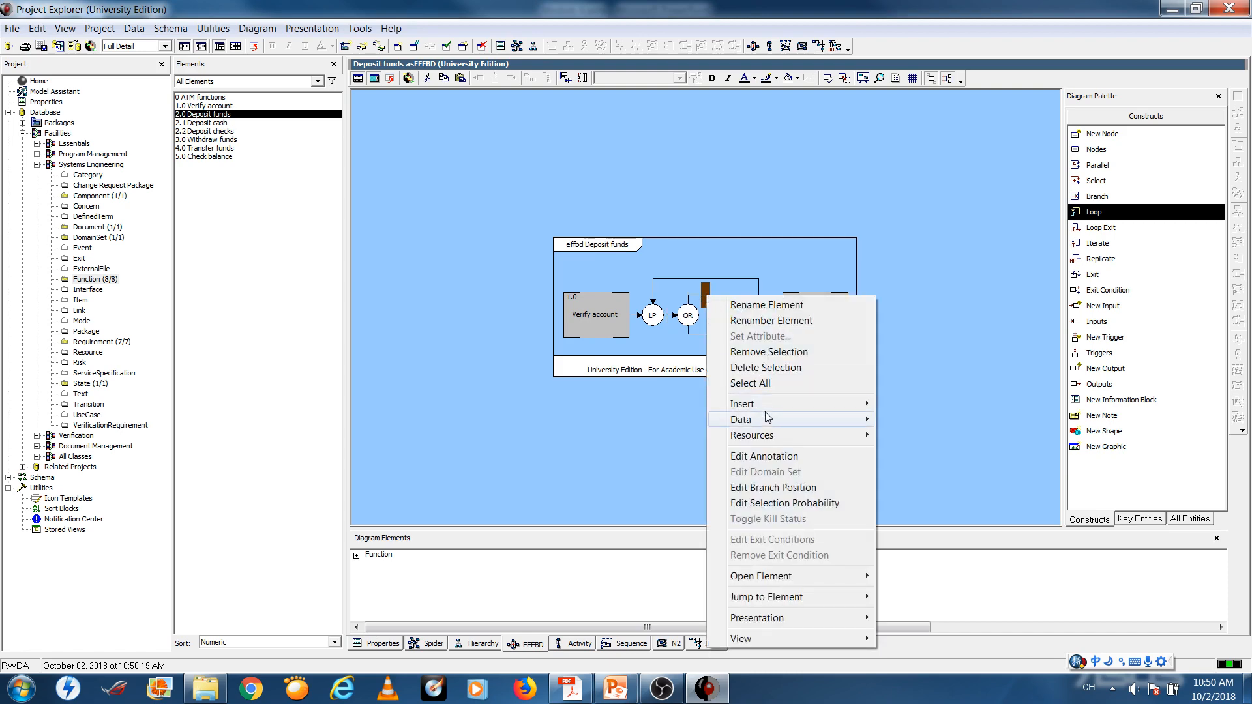
{"action": "mouse_move", "coordinate": [762, 402]}
{"action": "left_click", "coordinate": [913, 406]}
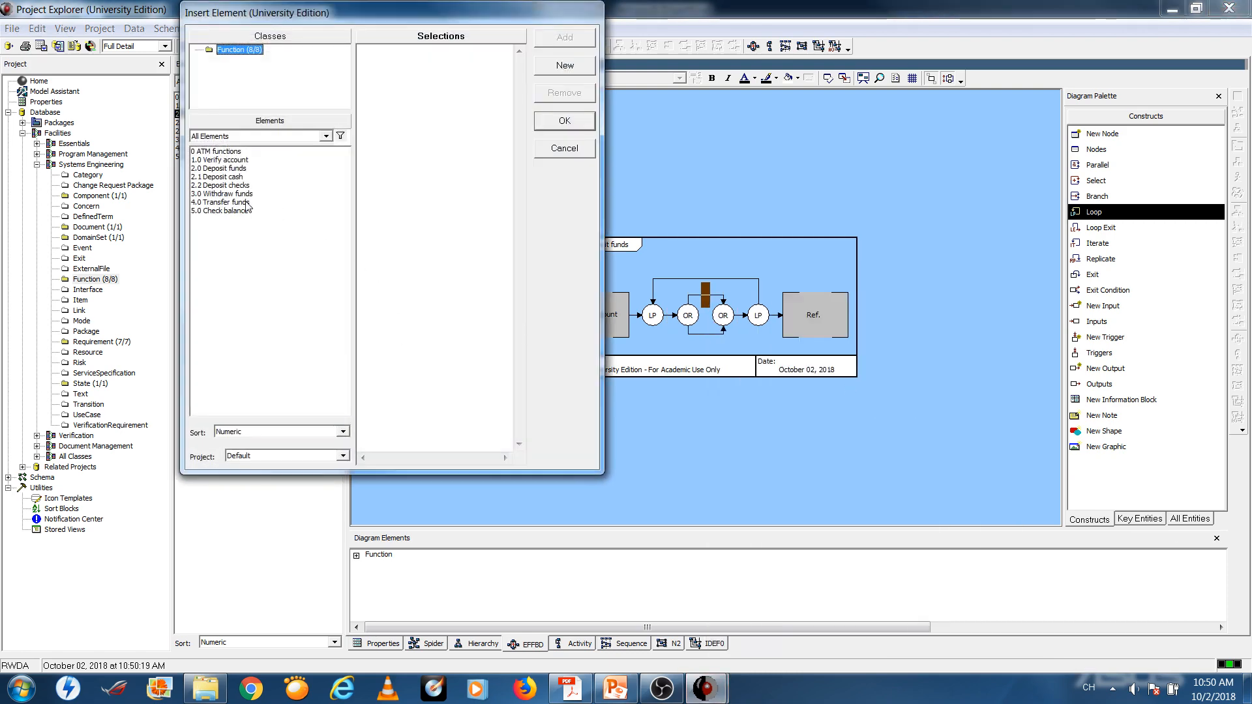
{"action": "double_click", "coordinate": [228, 176]}
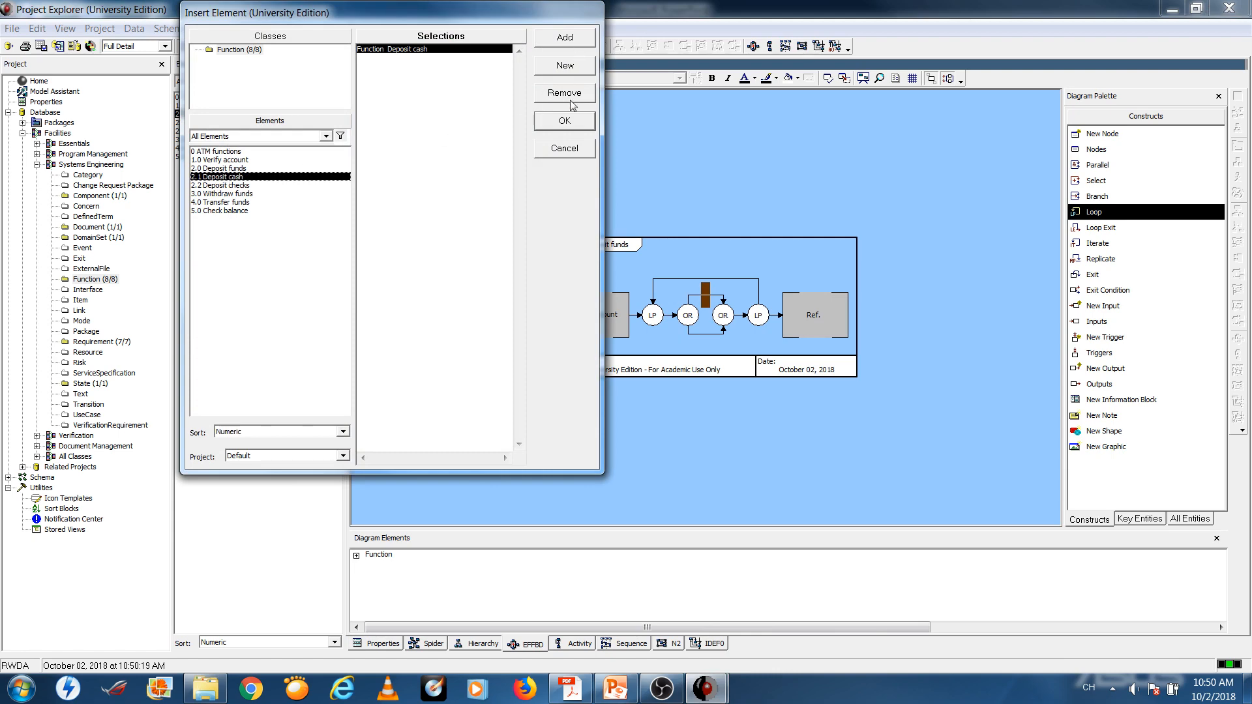
{"action": "left_click", "coordinate": [565, 120]}
Insert the existing function 2.2 Deposit checks on the lower OR branch.
{"action": "right_click", "coordinate": [708, 352]}
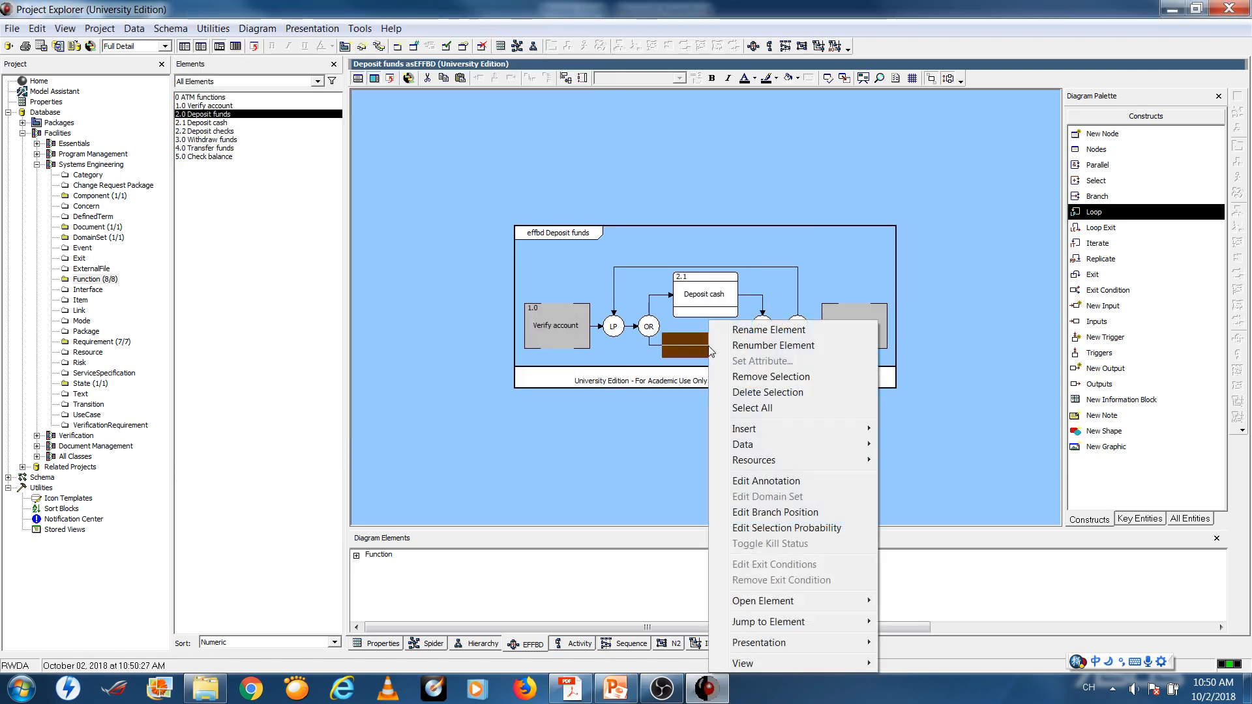
{"action": "mouse_move", "coordinate": [848, 428]}
{"action": "left_click", "coordinate": [946, 430]}
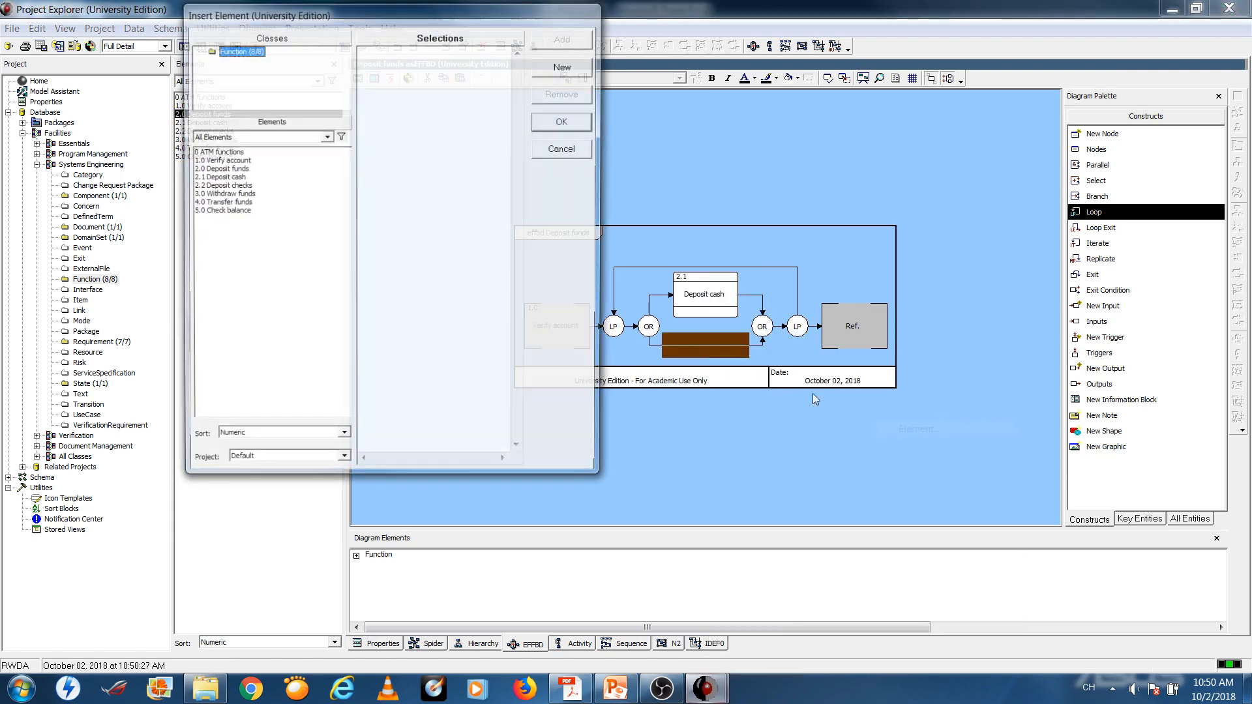
{"action": "double_click", "coordinate": [217, 186]}
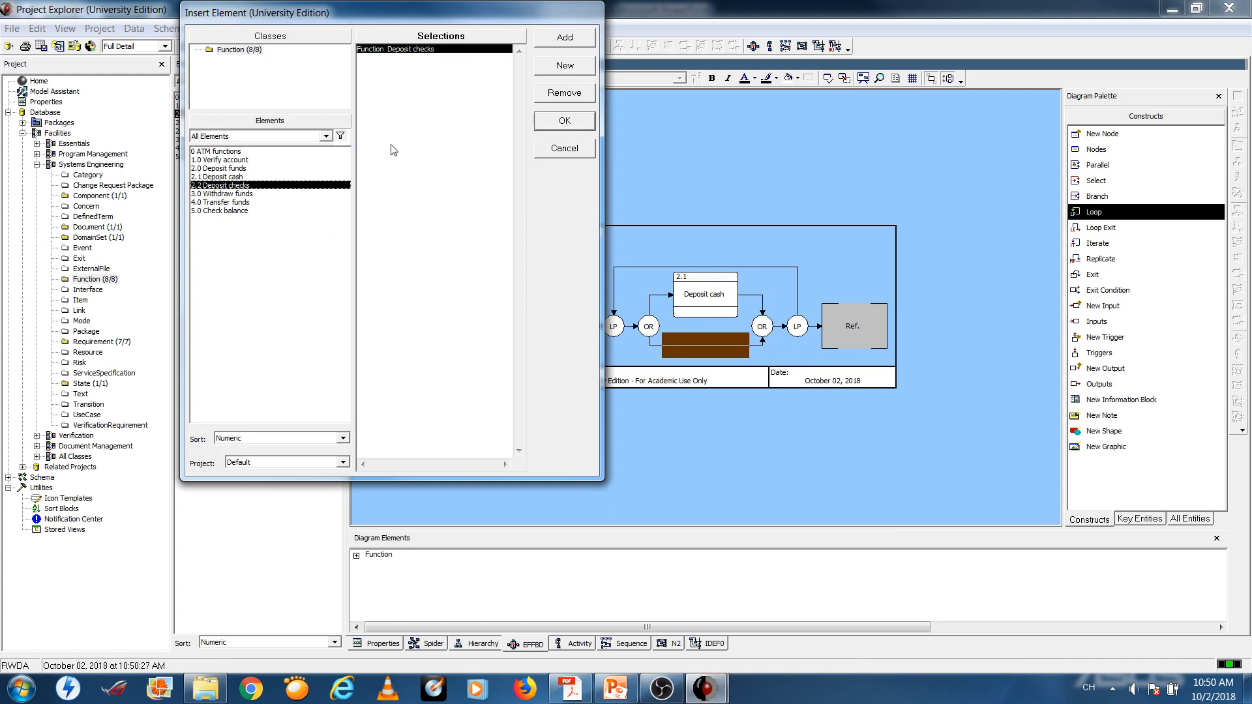
{"action": "left_click", "coordinate": [551, 125]}
Insert a loop exit after 2.1 Deposit cash on the upper OR branch of the Deposit funds EFFBD.
{"action": "left_click", "coordinate": [748, 289]}
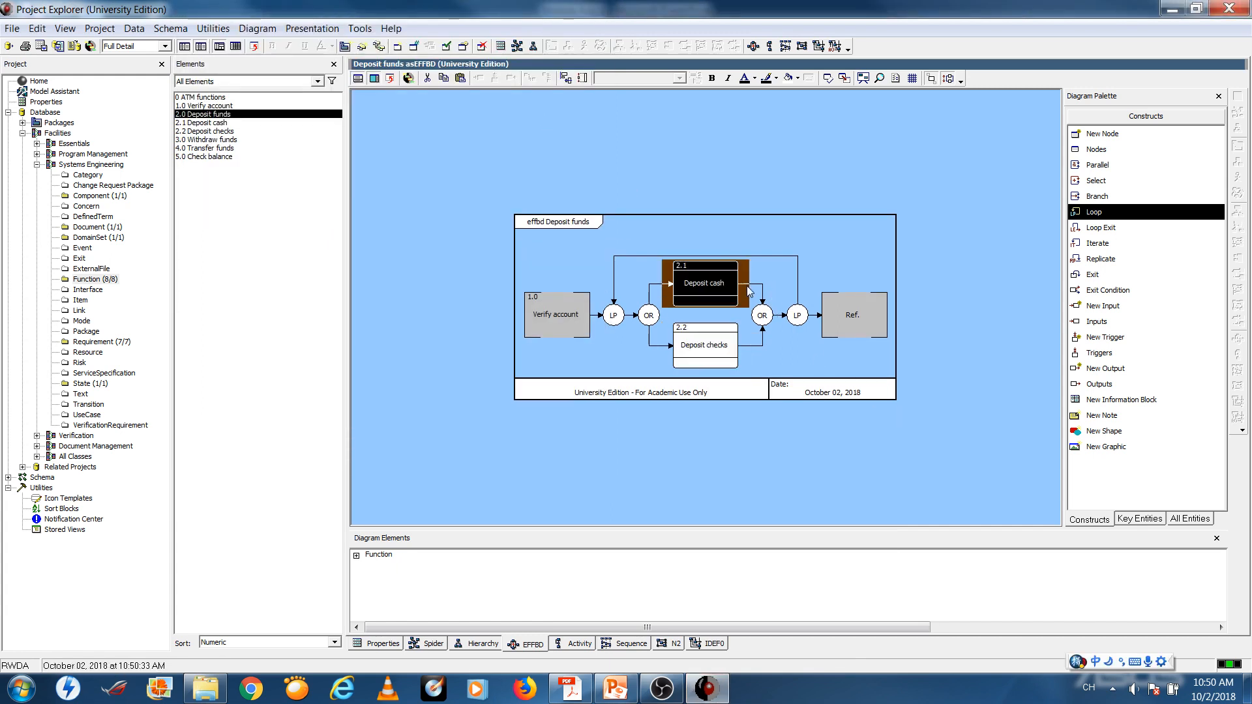
{"action": "right_click", "coordinate": [748, 288]}
{"action": "mouse_move", "coordinate": [795, 395]}
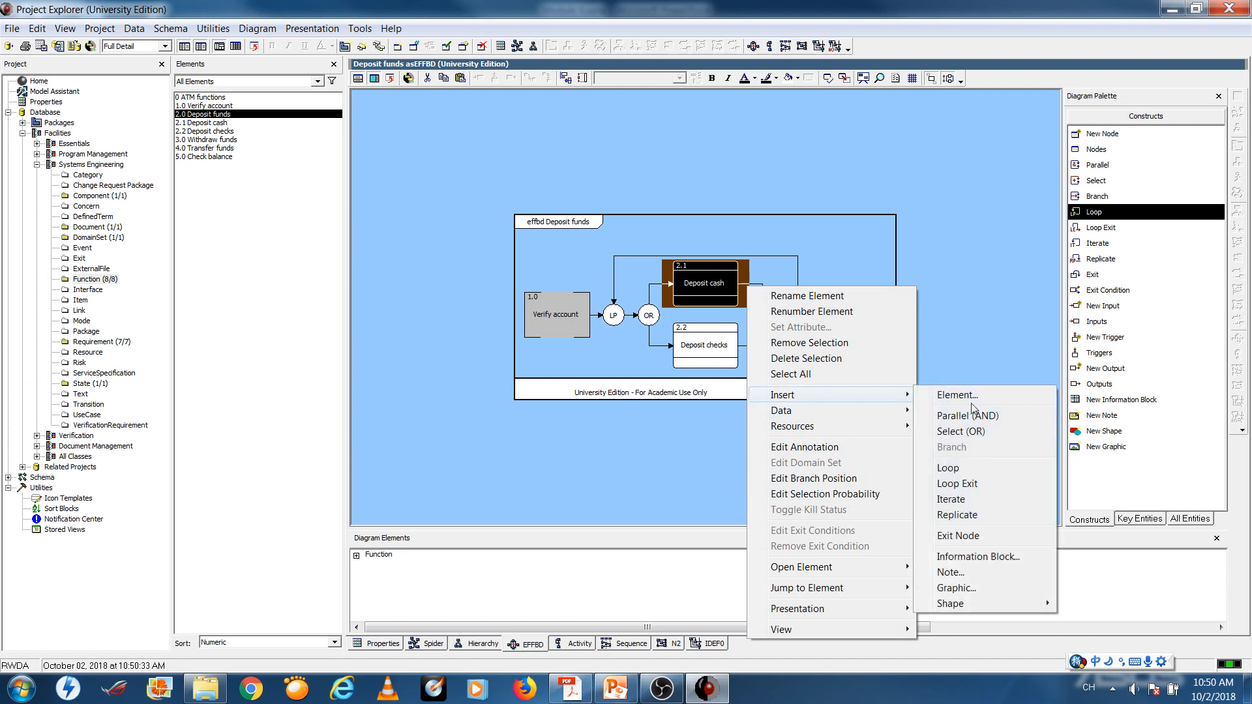
{"action": "left_click", "coordinate": [975, 478]}
Insert a loop exit after 2.2 Deposit checks on the lower OR branch of the Deposit funds EFFBD.
{"action": "left_click", "coordinate": [752, 346]}
{"action": "right_click", "coordinate": [752, 346]}
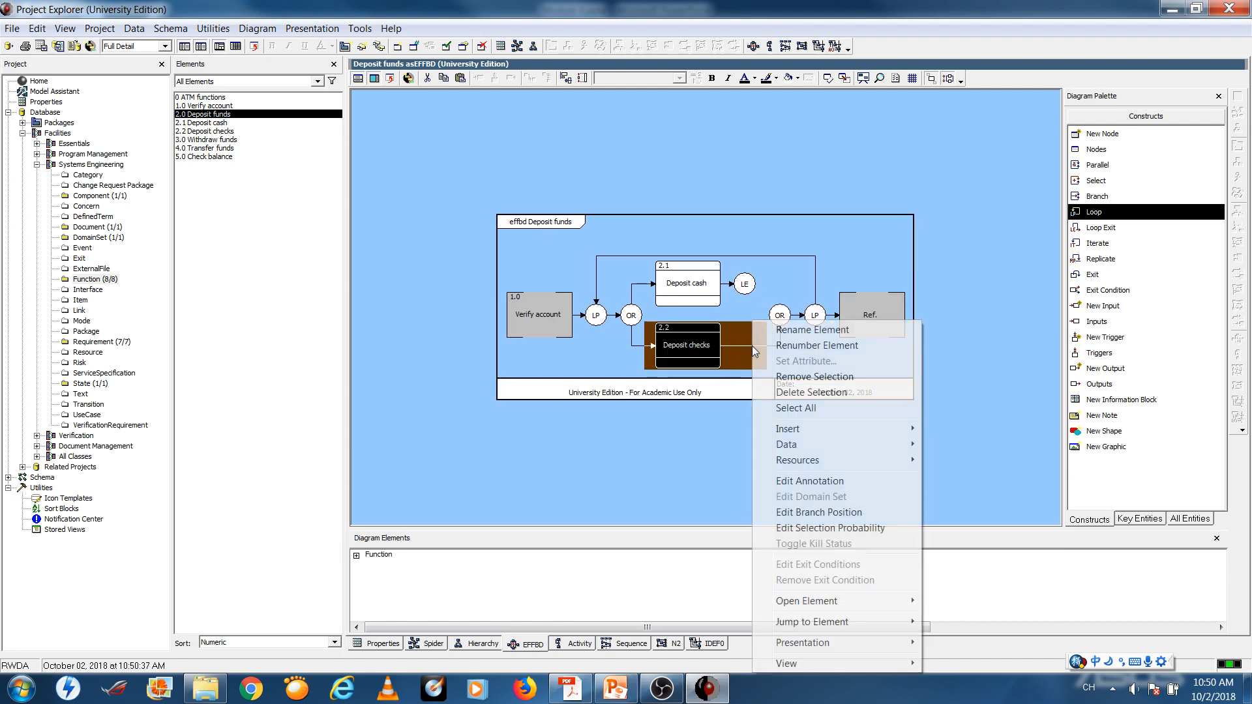
{"action": "mouse_move", "coordinate": [805, 429]}
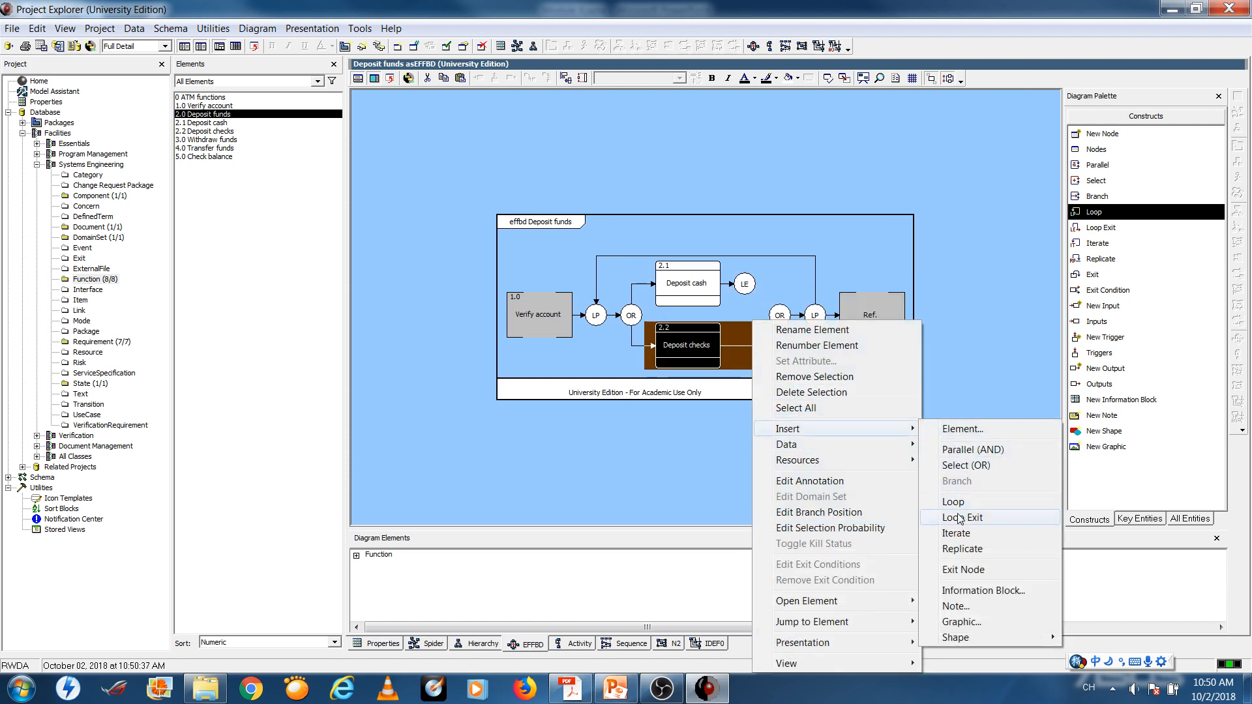
{"action": "left_click", "coordinate": [961, 517]}
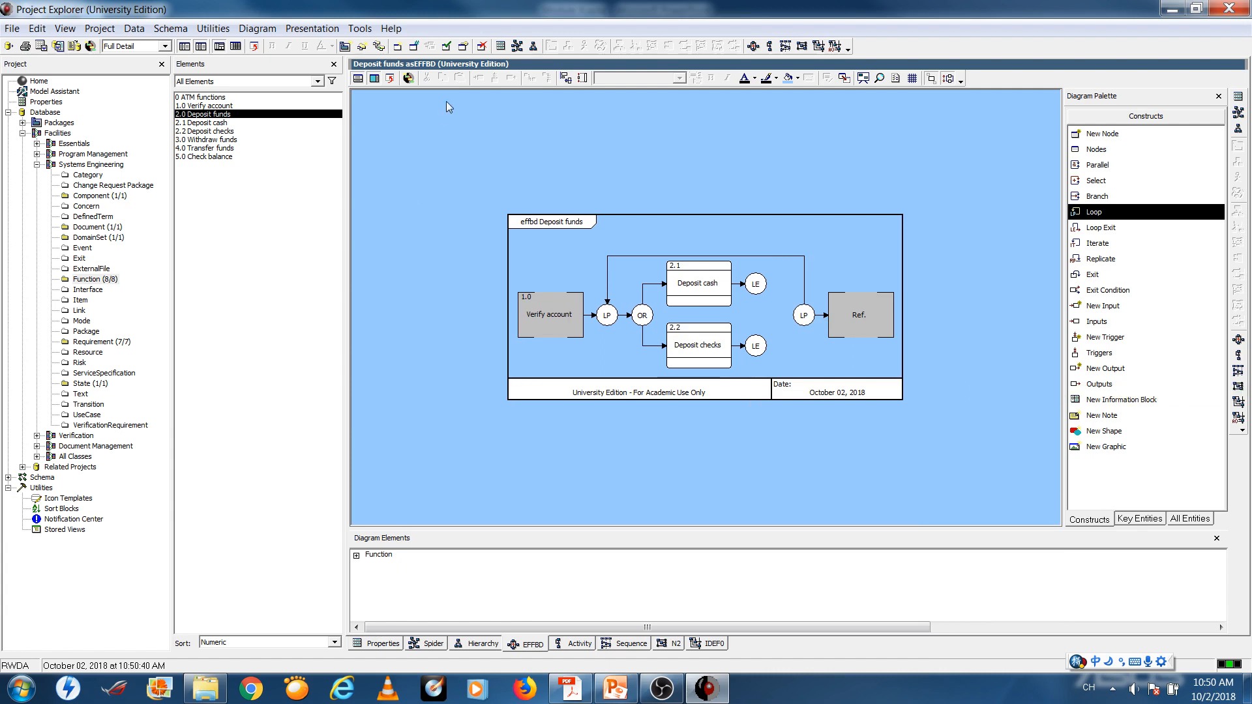
Compare the EFFBDs of 0 ATM functions and 2.0 Deposit funds, ending on the Deposit funds diagram.
{"action": "double_click", "coordinate": [209, 98]}
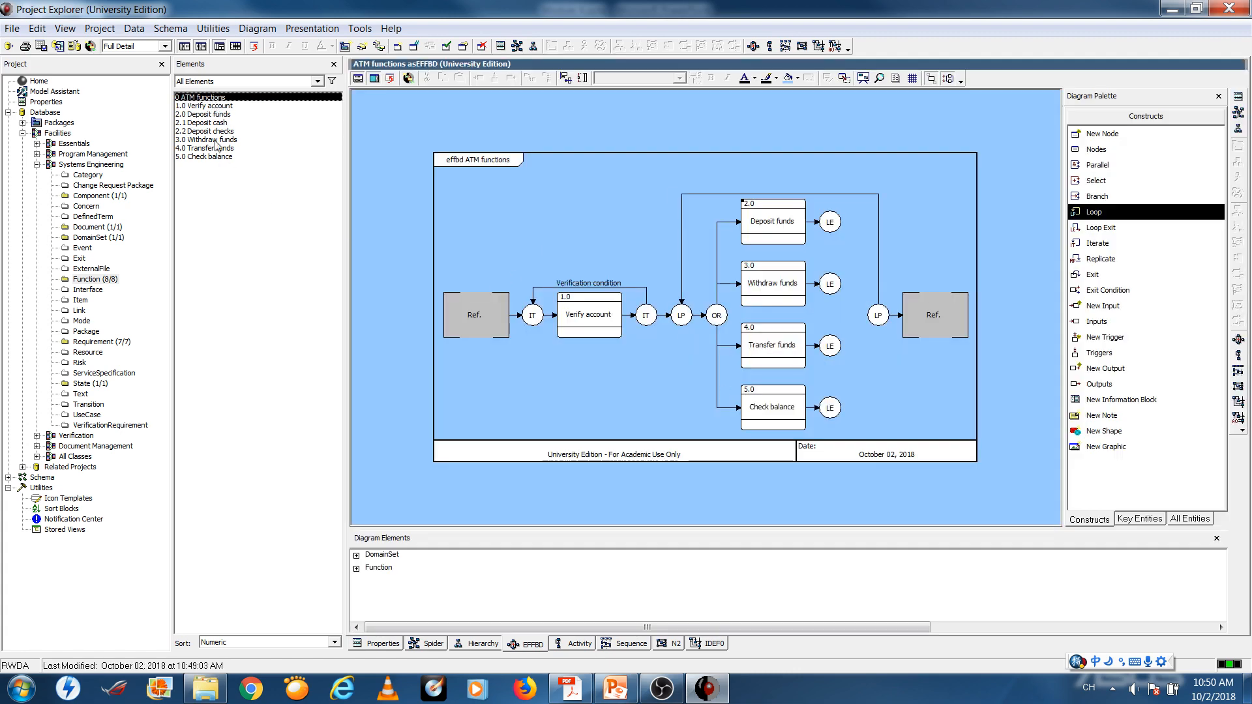
{"action": "double_click", "coordinate": [204, 115]}
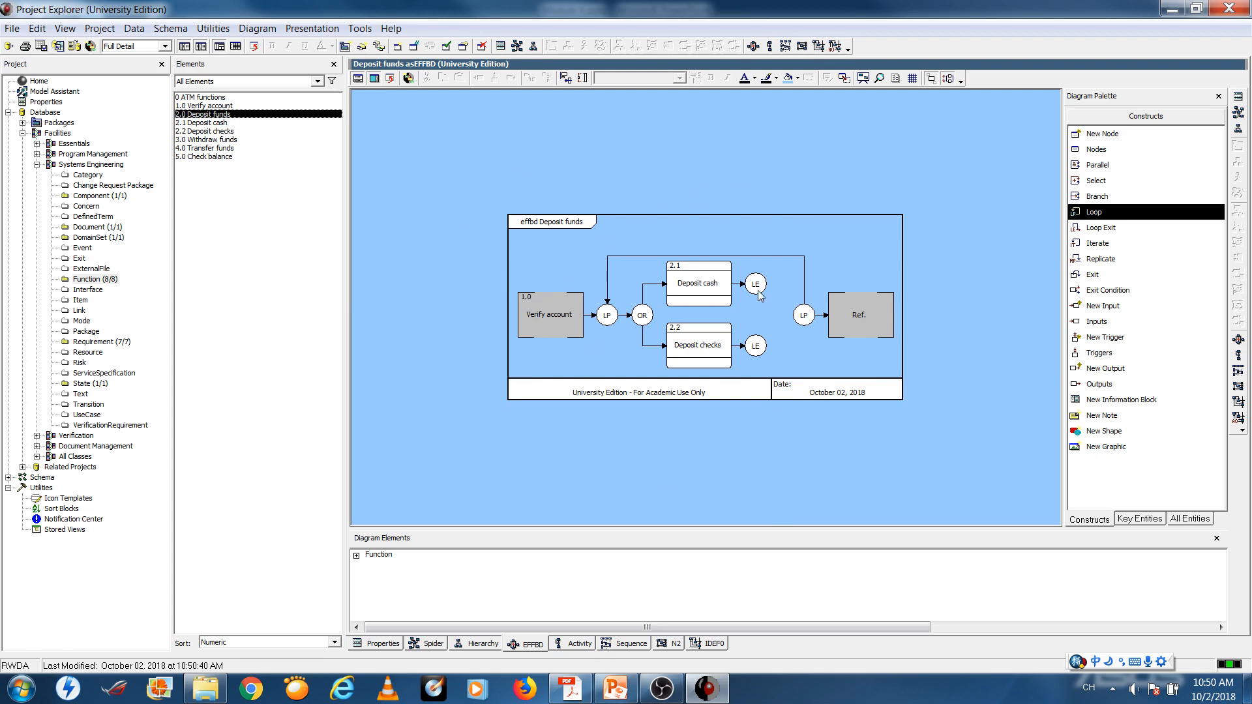
{"action": "left_click", "coordinate": [207, 97]}
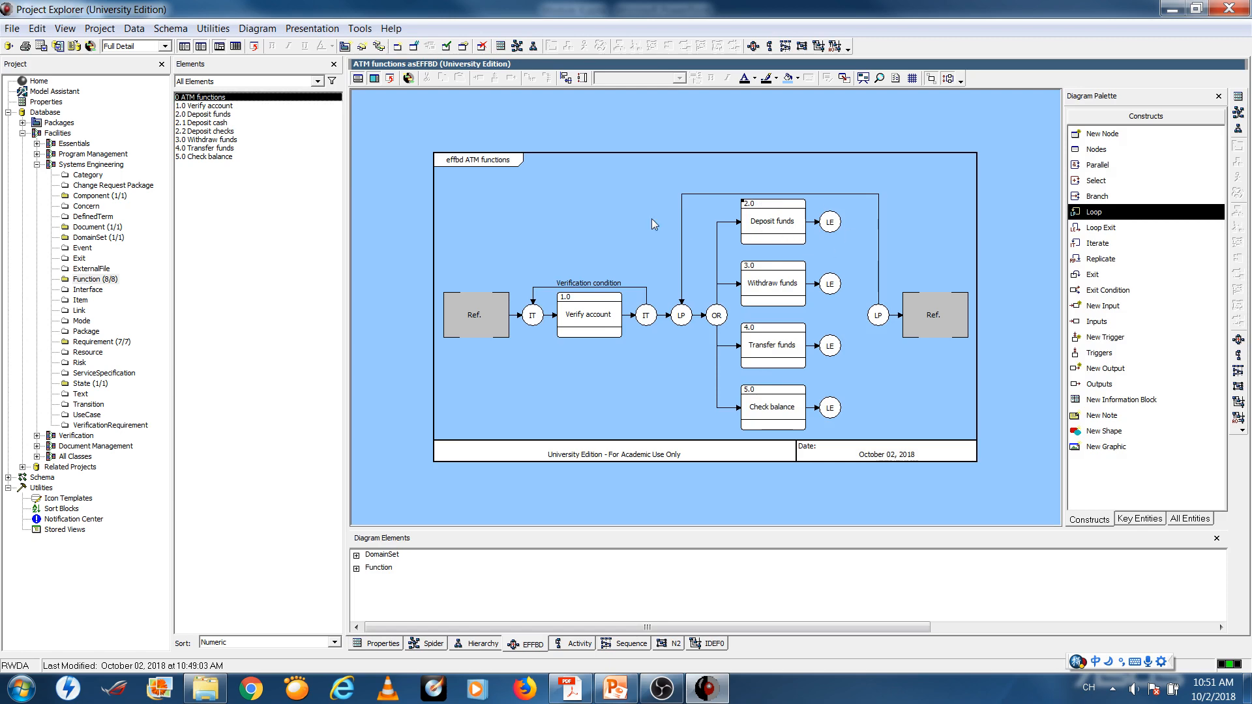
{"action": "left_click", "coordinate": [220, 123]}
{"action": "left_click", "coordinate": [221, 114]}
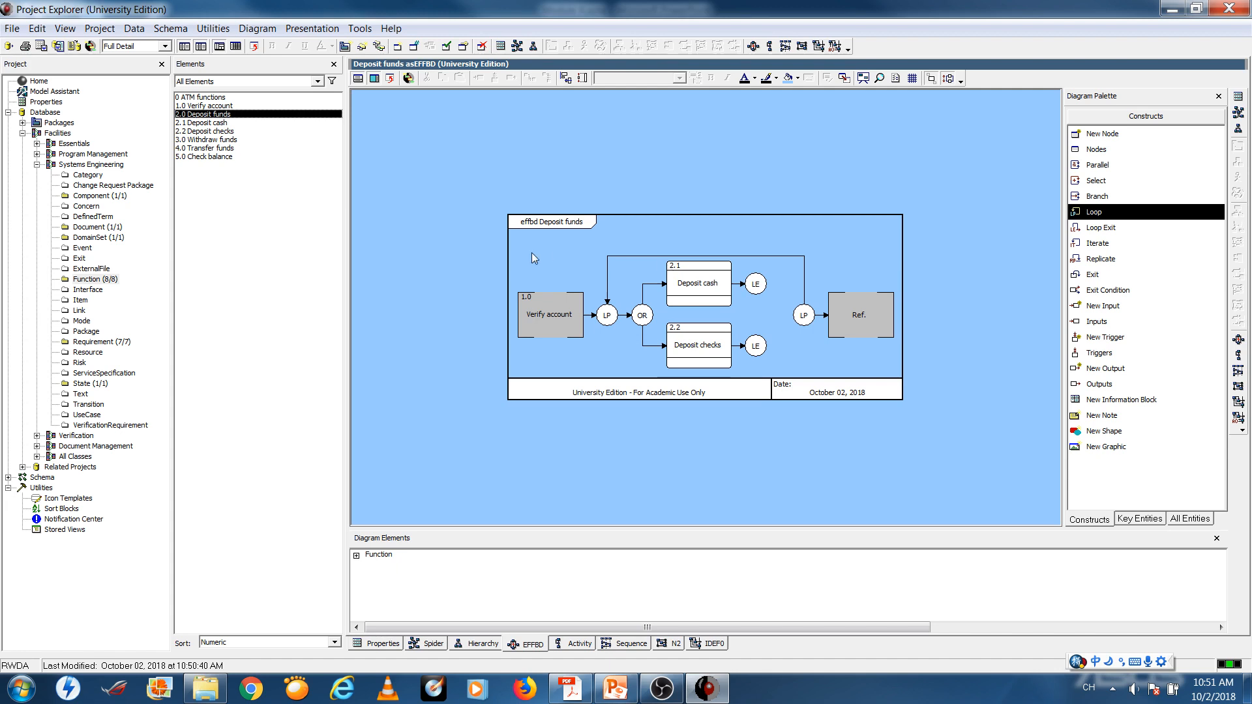
Export the project as a Project Backup to the Desktop, replacing the existing Default.a90 file.
{"action": "left_click", "coordinate": [13, 29]}
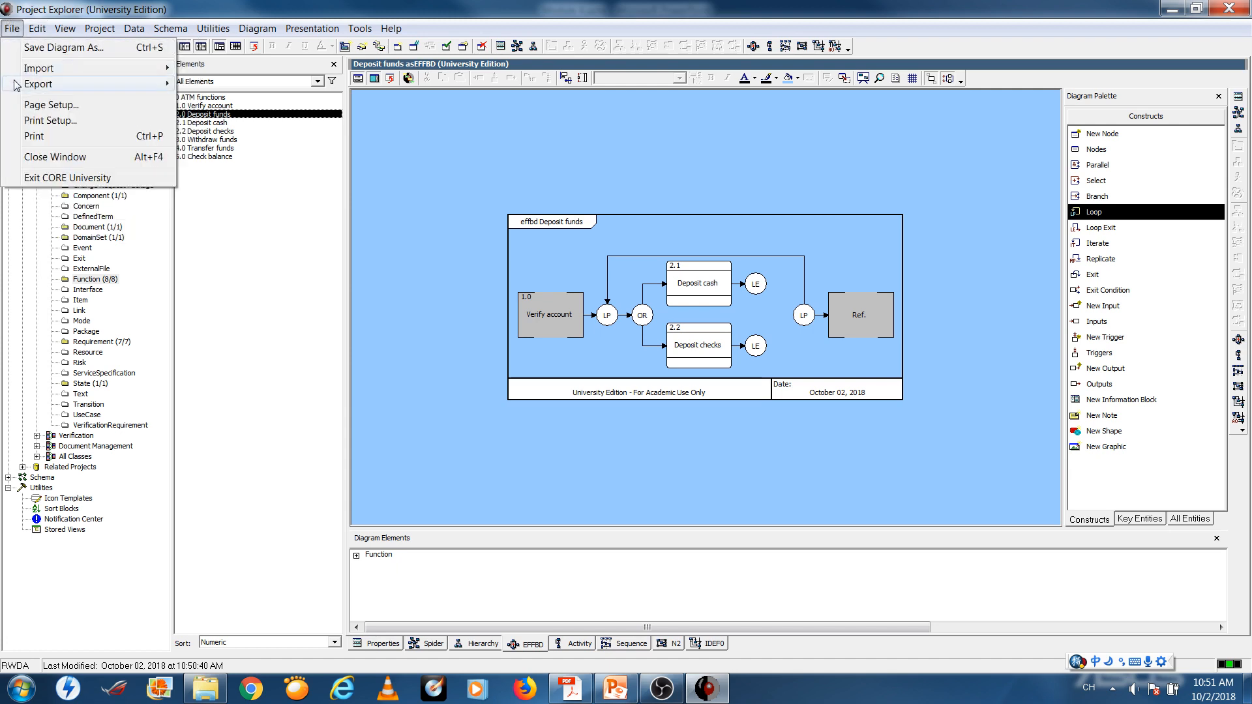
{"action": "mouse_move", "coordinate": [16, 85]}
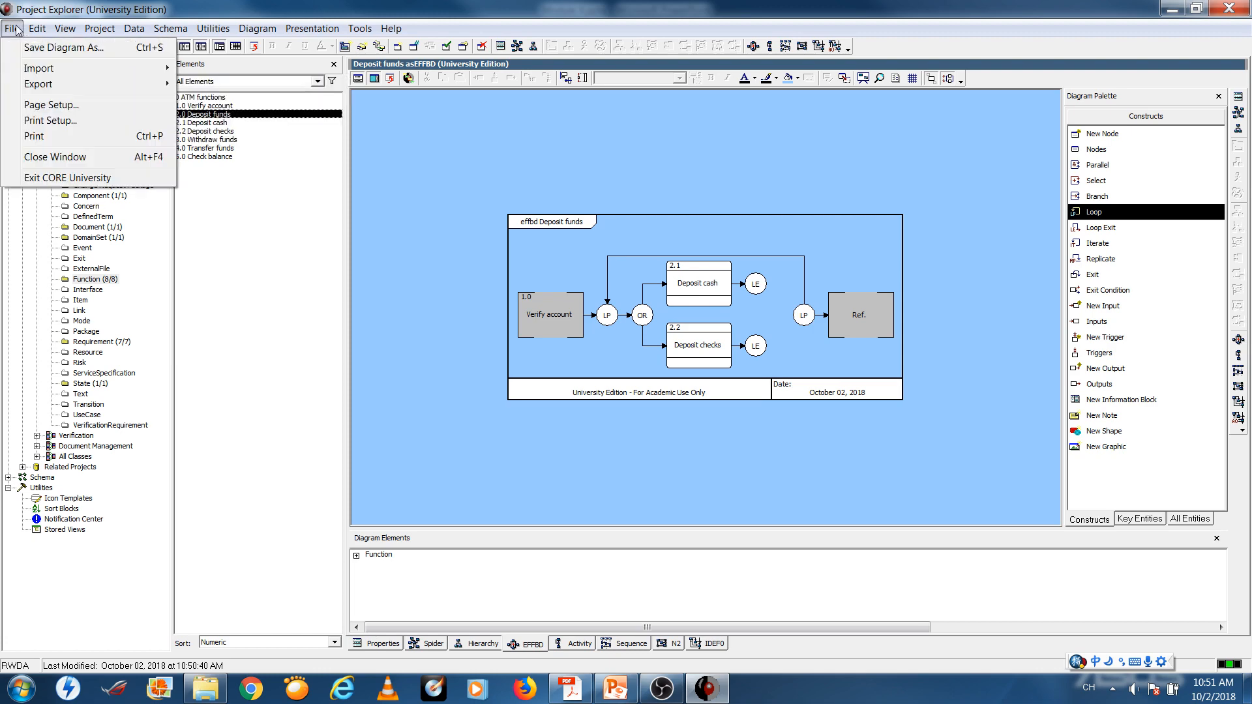
{"action": "left_click", "coordinate": [206, 90]}
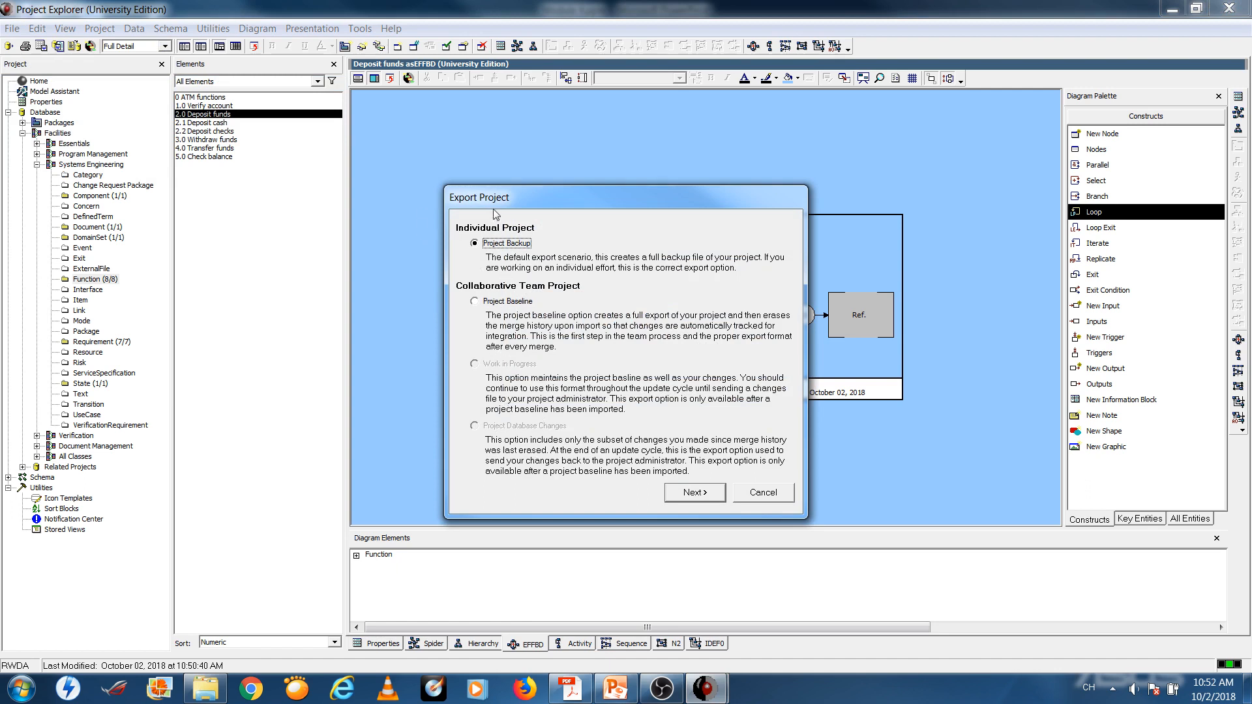
{"action": "left_click", "coordinate": [701, 493]}
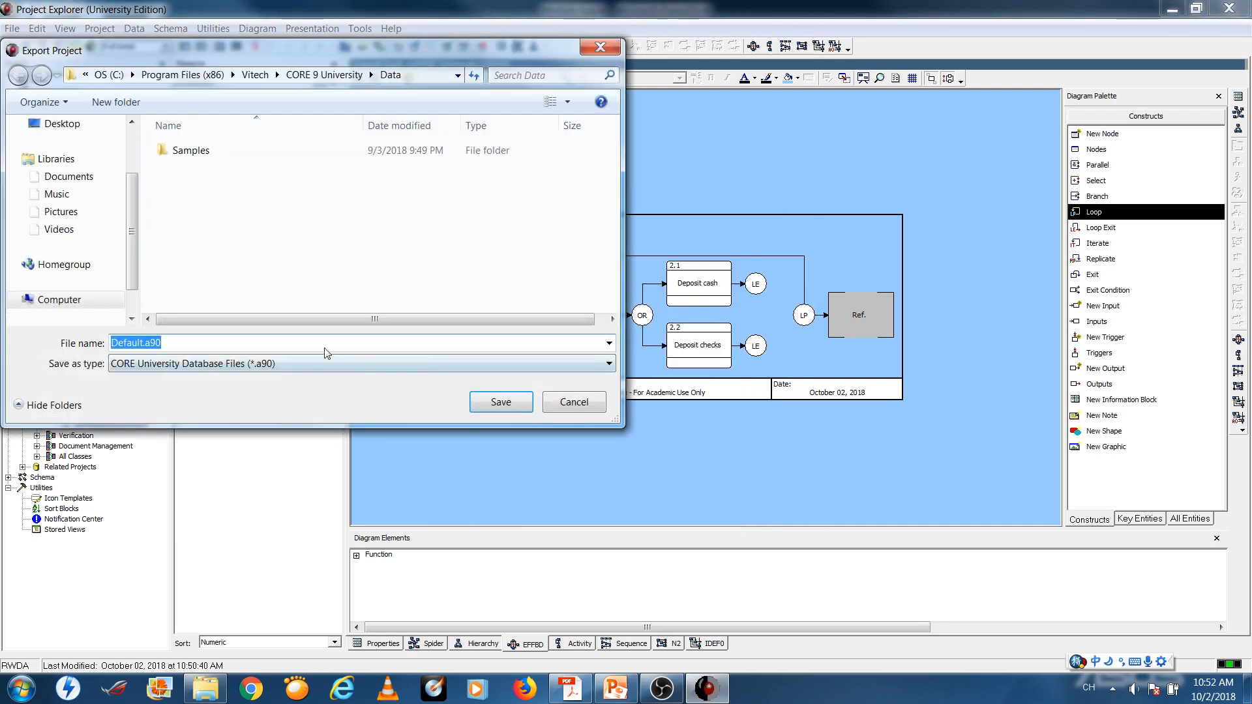
{"action": "left_click", "coordinate": [72, 212]}
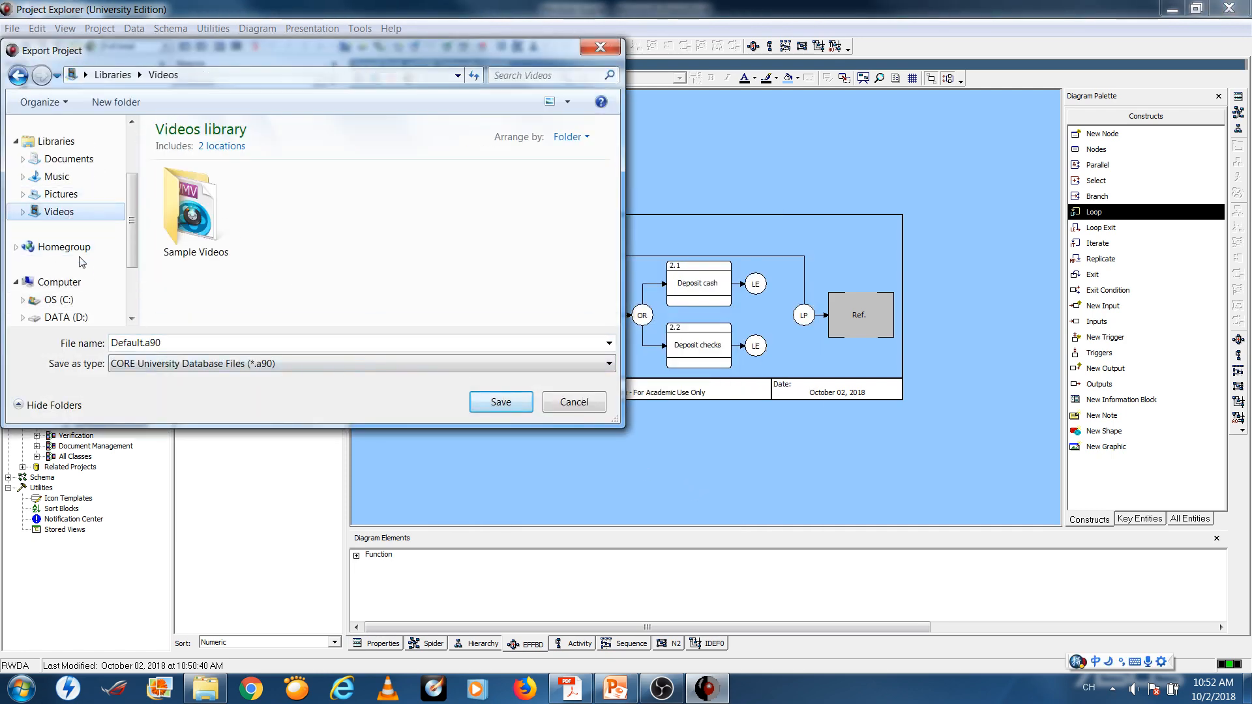
{"action": "scroll", "coordinate": [122, 226], "scroll_direction": "up", "scroll_amount": 3}
{"action": "left_click", "coordinate": [62, 200]}
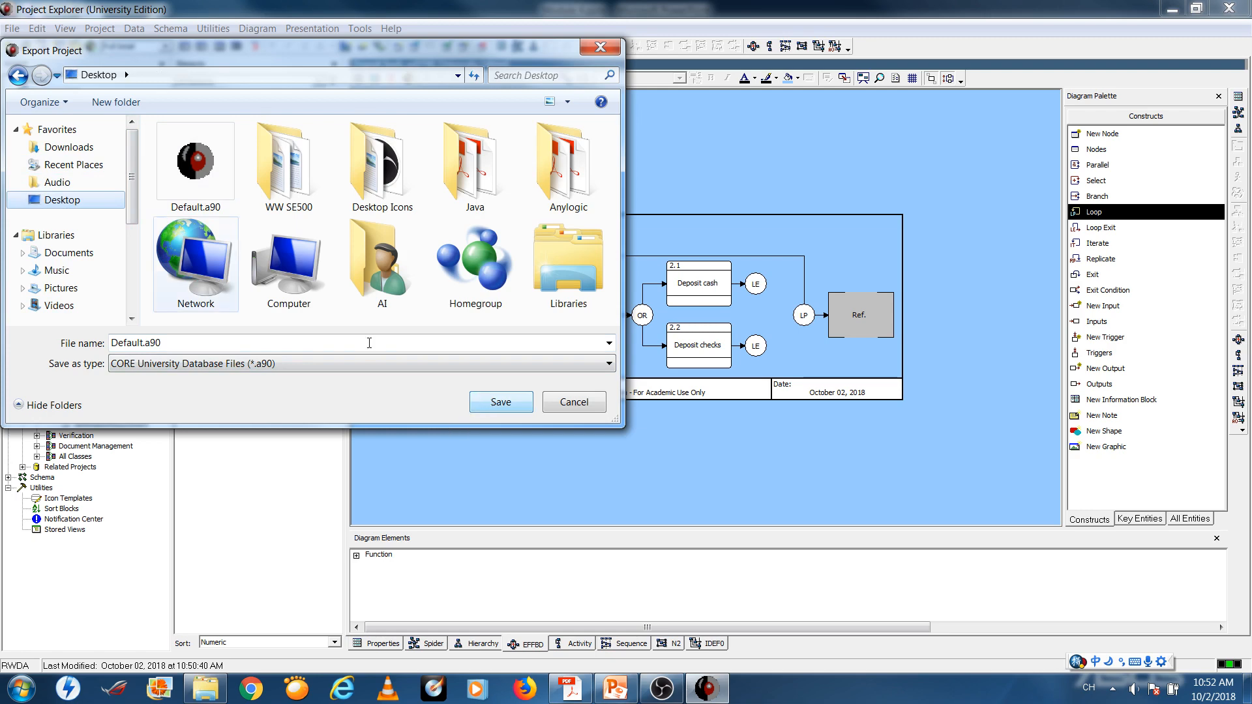
{"action": "left_click", "coordinate": [501, 402]}
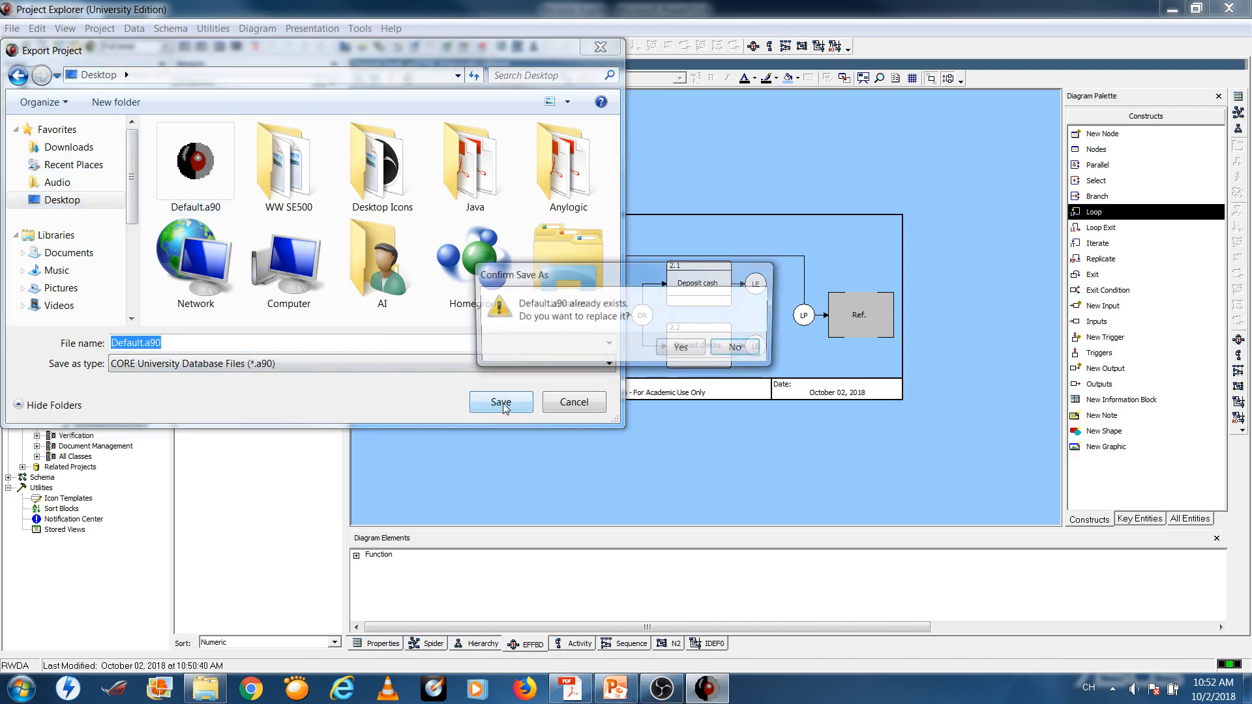
{"action": "left_click", "coordinate": [686, 352]}
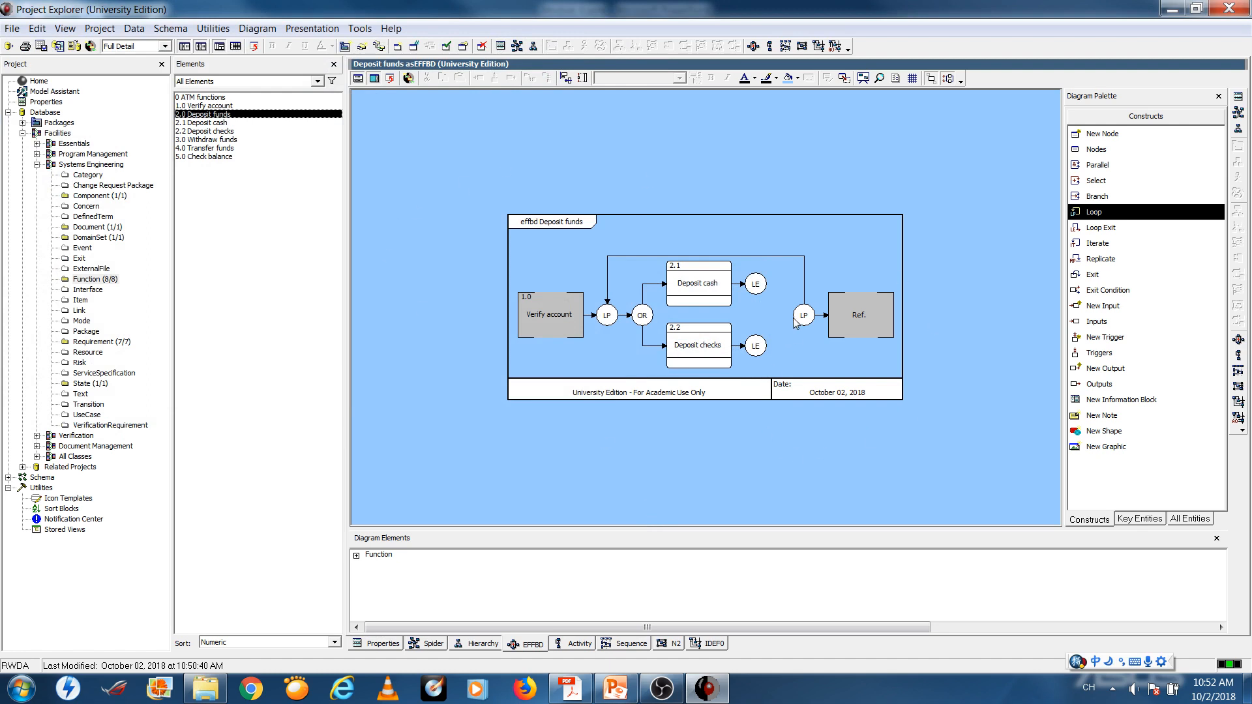
Set the diagram background to white for both the Deposit funds and the ATM functions EFFBDs.
{"action": "left_click", "coordinate": [798, 79]}
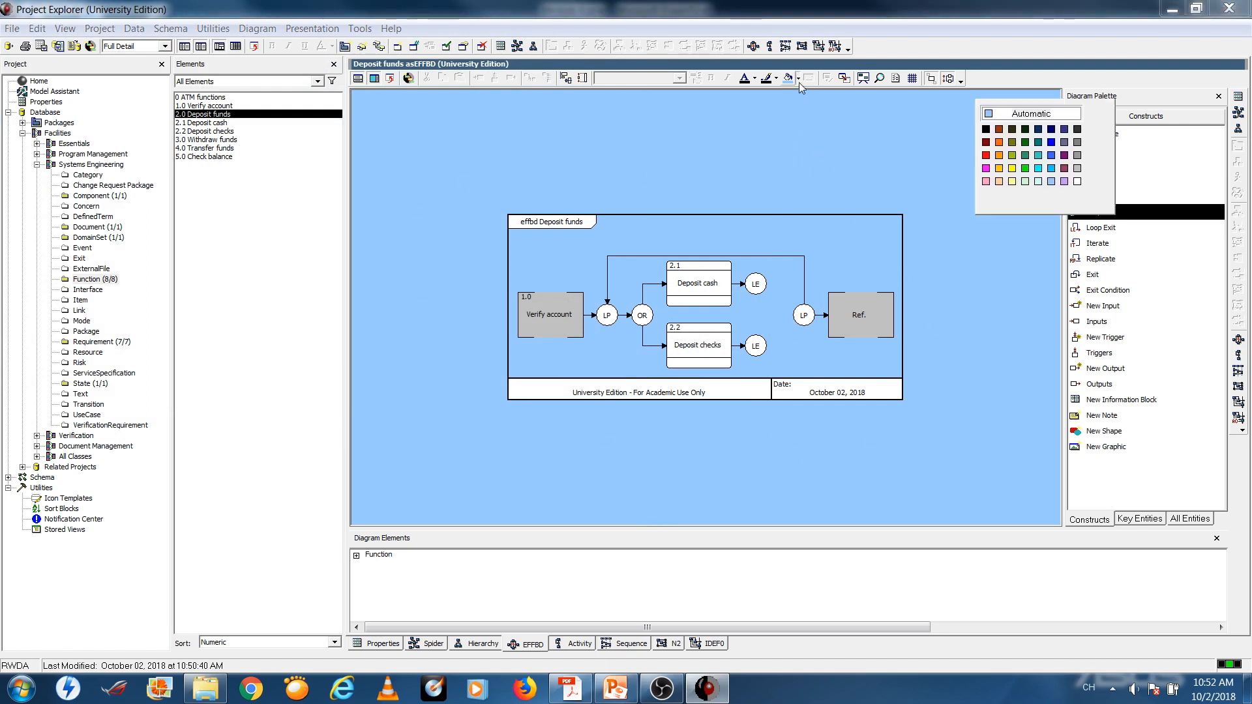
{"action": "left_click", "coordinate": [1077, 182]}
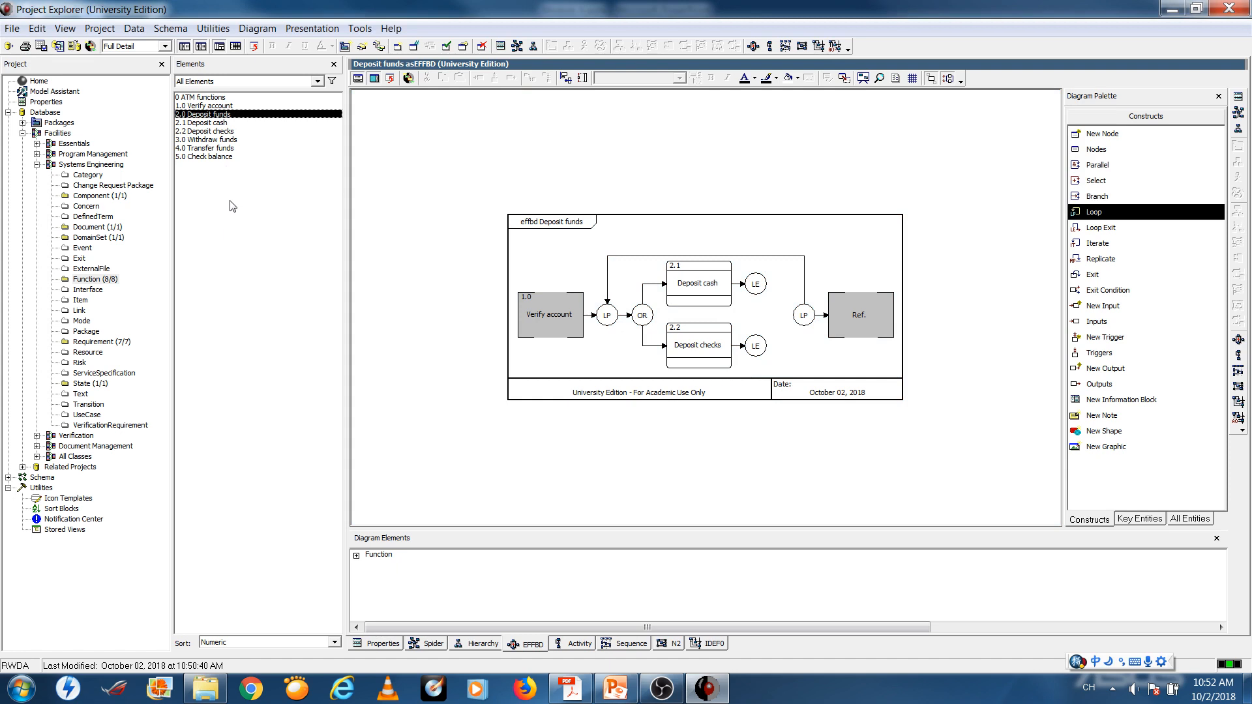
{"action": "left_click", "coordinate": [218, 98]}
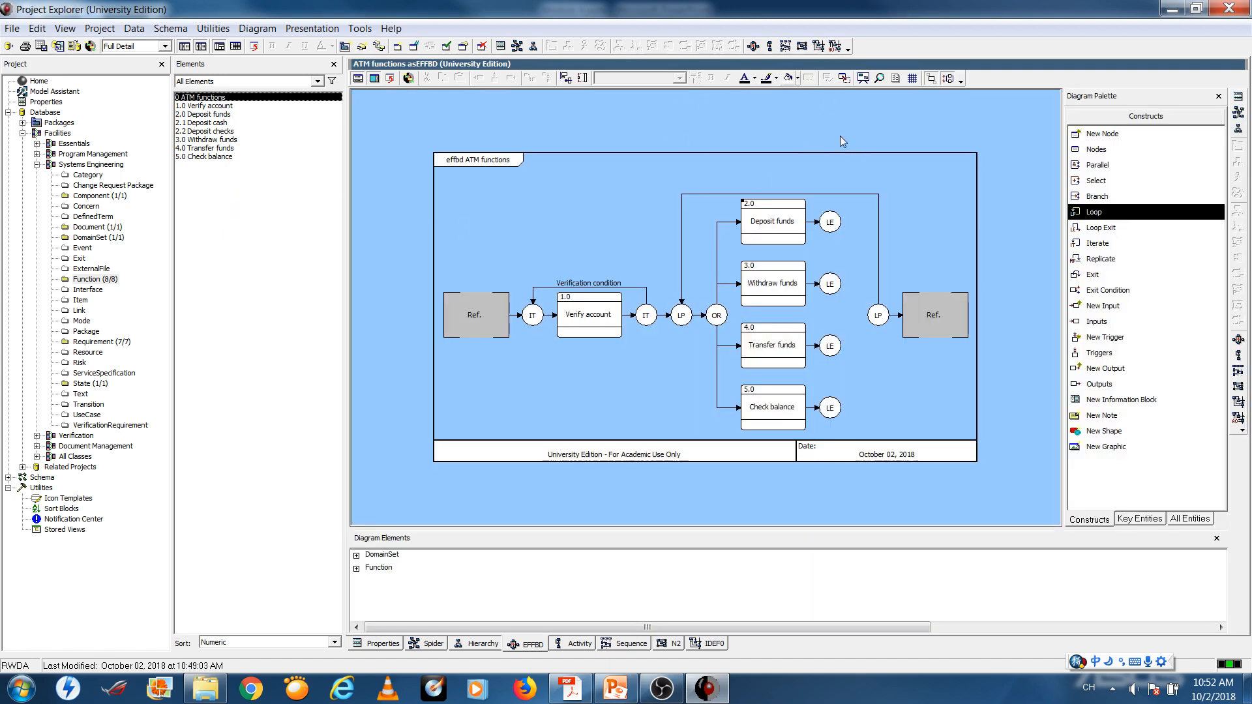
{"action": "left_click", "coordinate": [797, 80]}
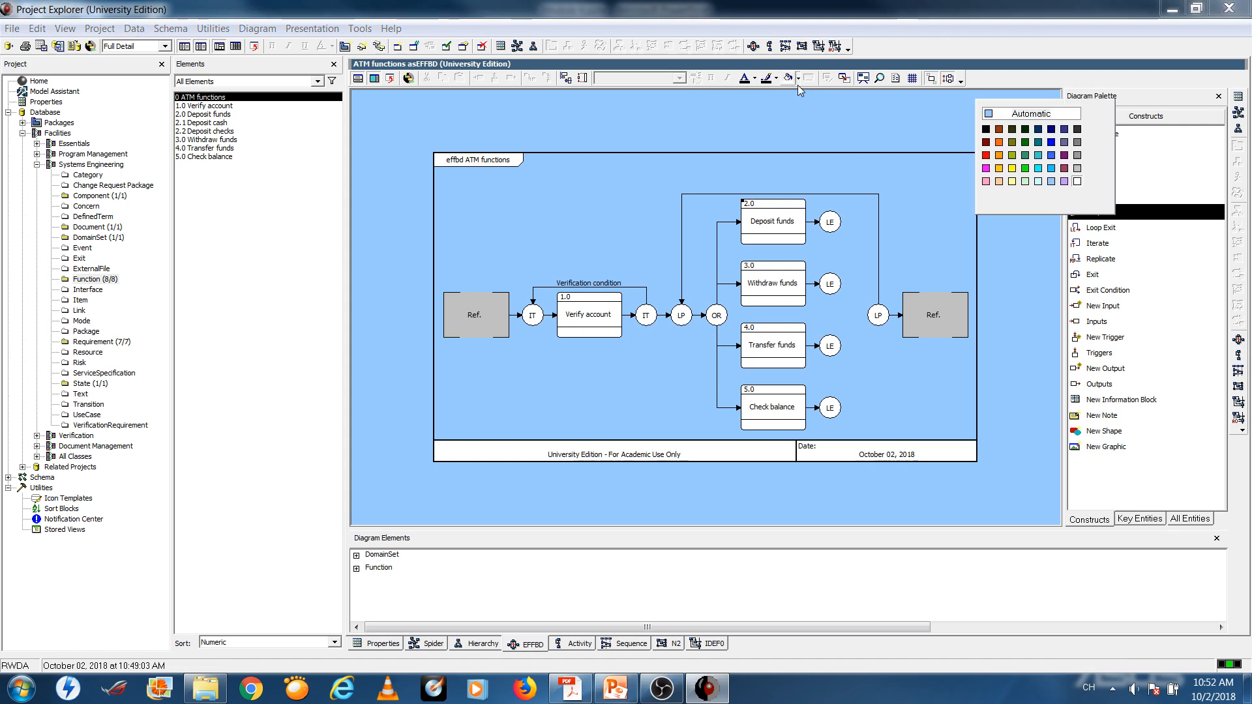
{"action": "left_click", "coordinate": [1080, 183]}
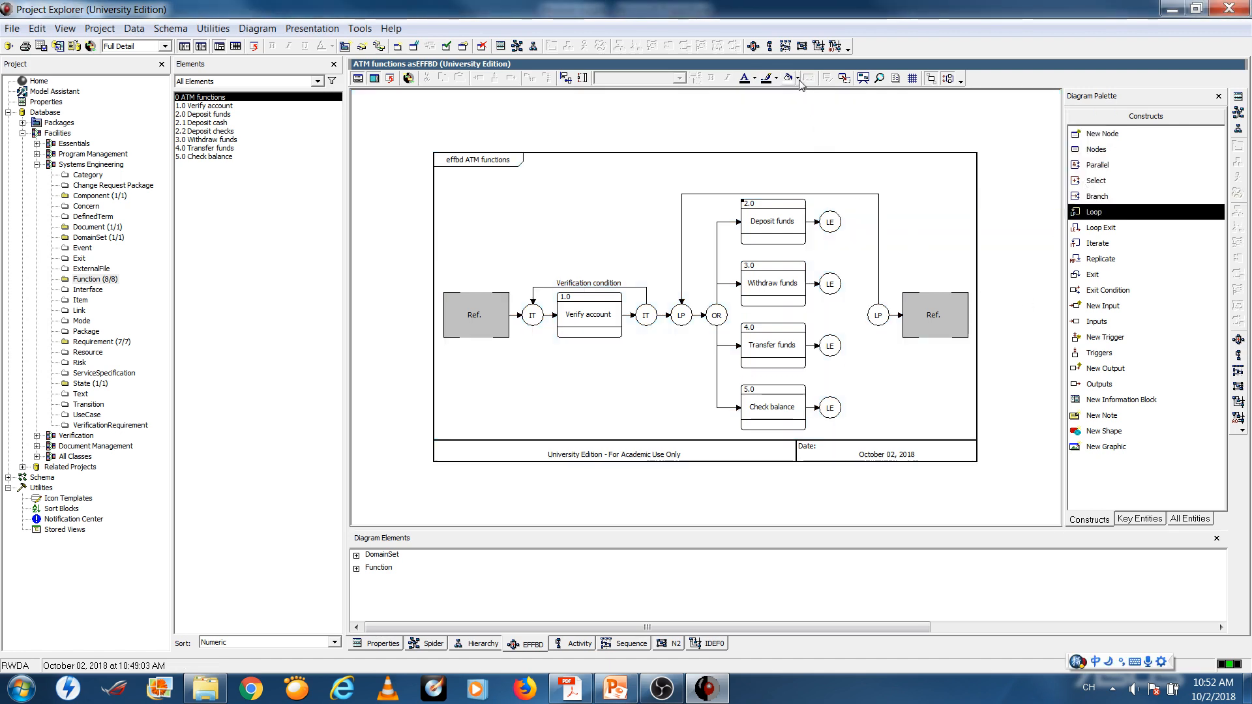
Try light blue and orange backgrounds on the ATM functions EFFBD, and set the background back to white.
{"action": "left_click", "coordinate": [798, 79]}
{"action": "left_click", "coordinate": [1050, 181]}
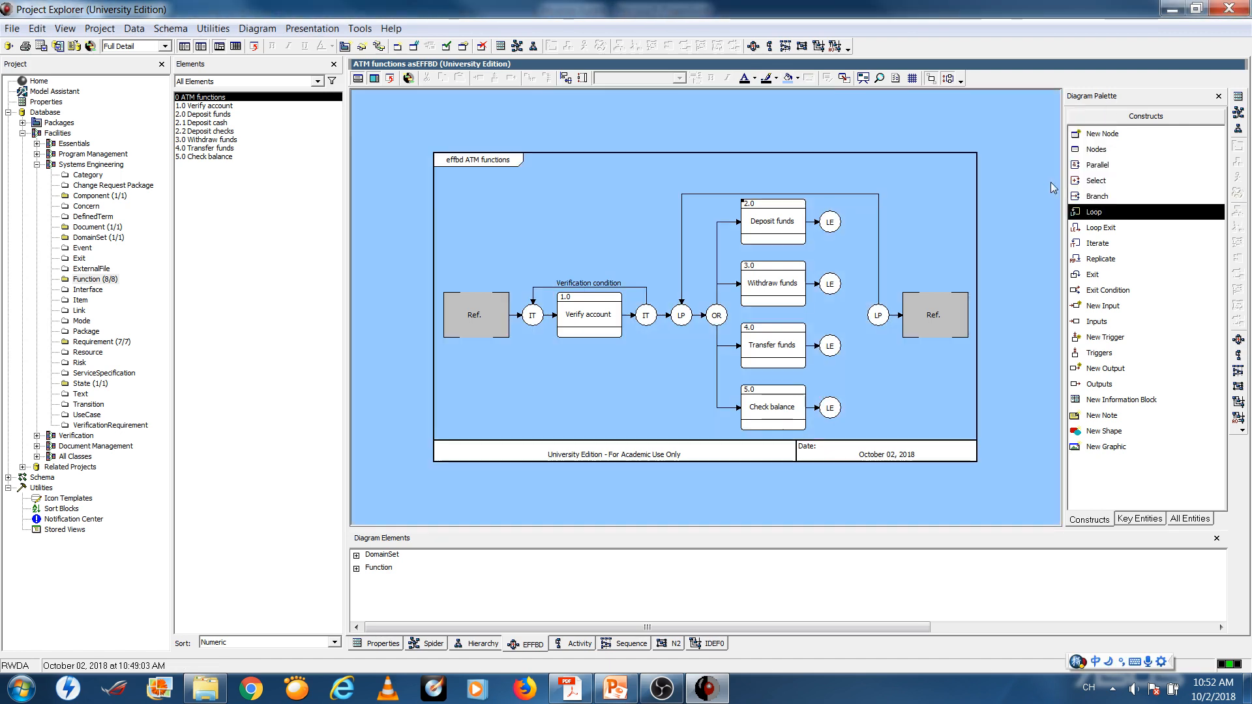
{"action": "left_click", "coordinate": [797, 79]}
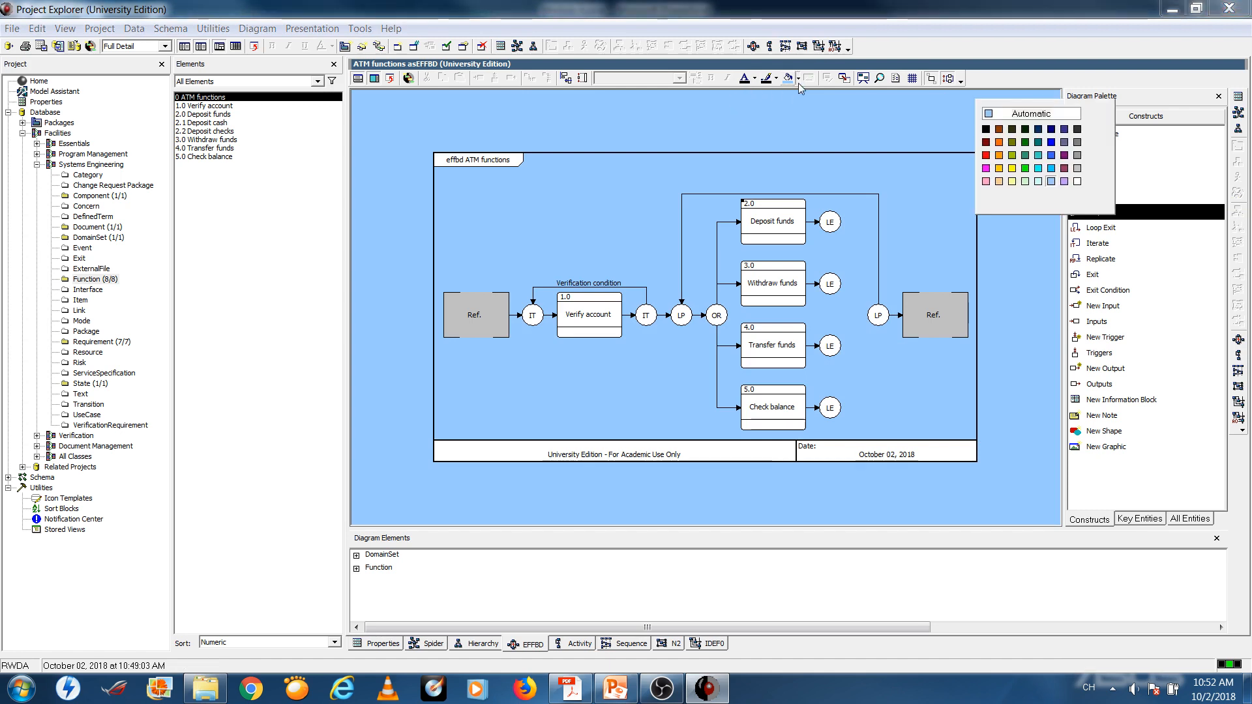
{"action": "left_click", "coordinate": [1000, 159]}
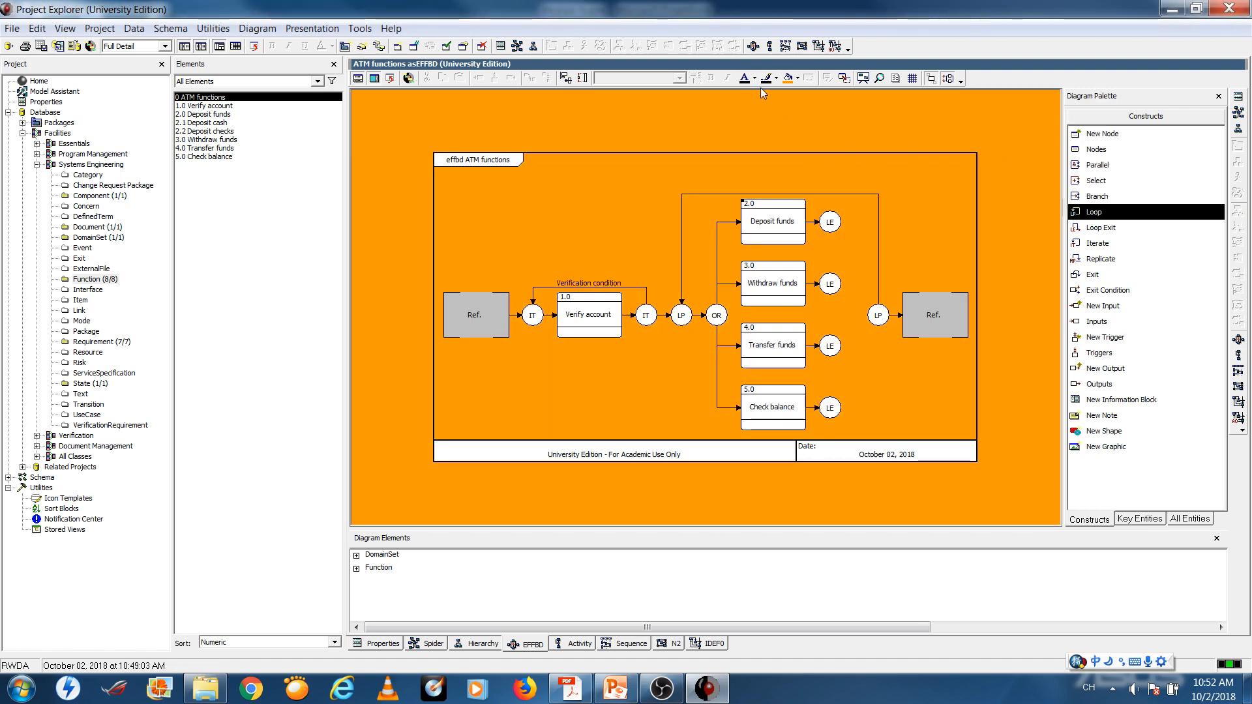
{"action": "left_click", "coordinate": [797, 79]}
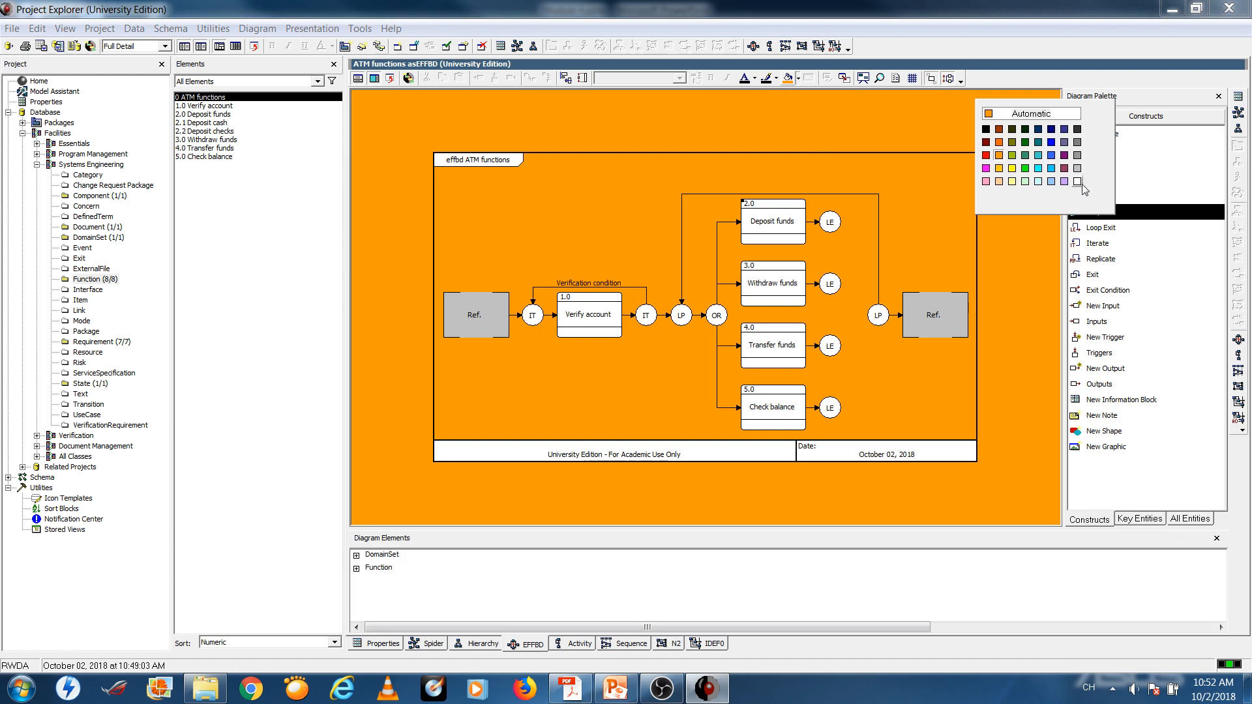
{"action": "left_click", "coordinate": [1077, 182]}
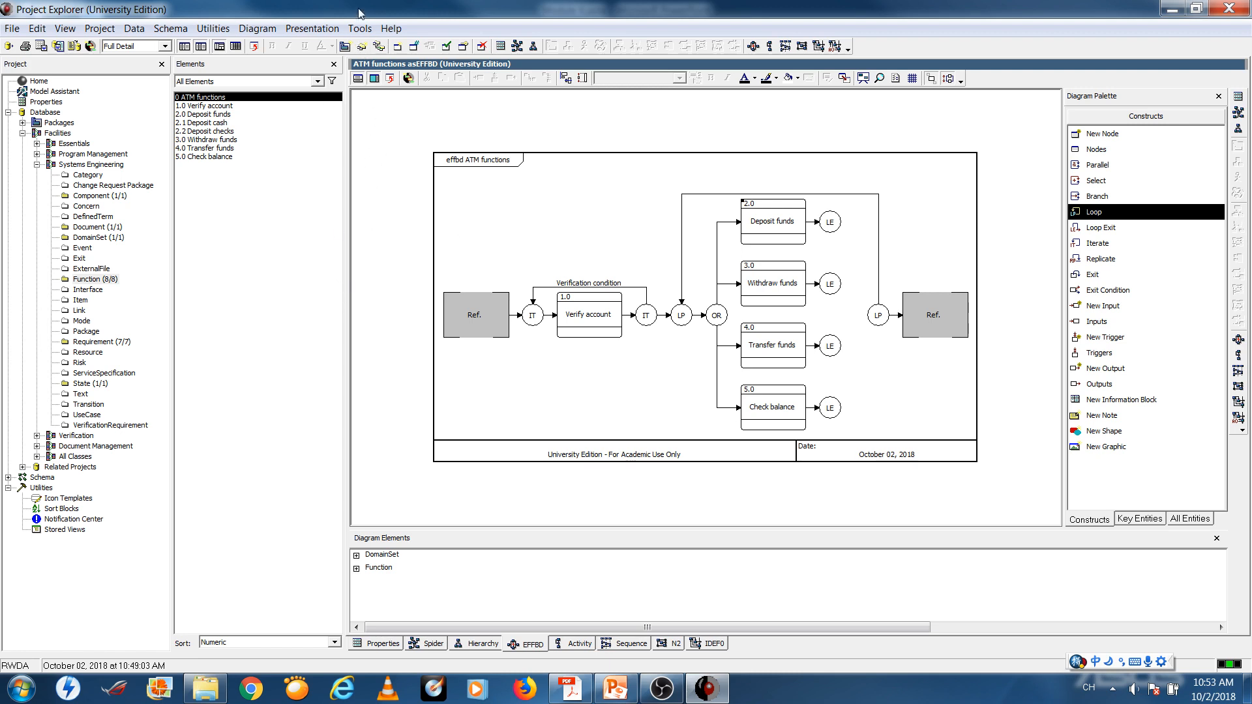
Open the script selection for running a script and switch the input language to English (United States).
{"action": "left_click", "coordinate": [362, 29]}
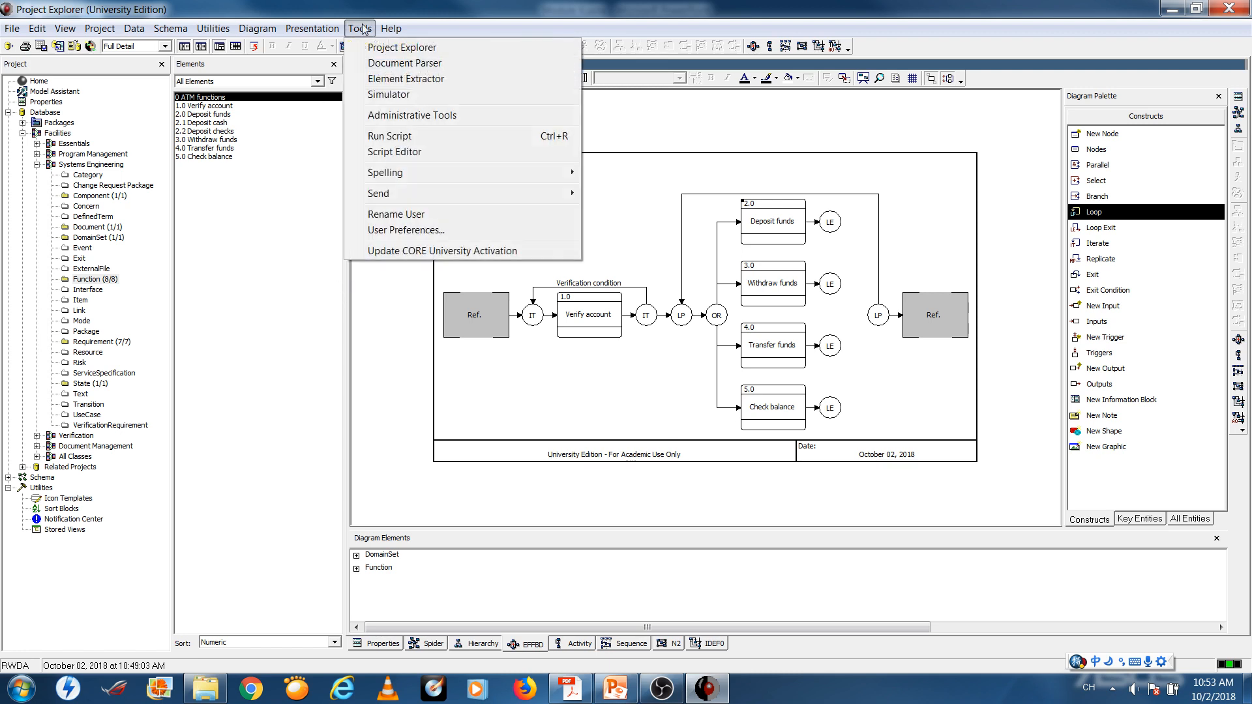
{"action": "left_click", "coordinate": [377, 135]}
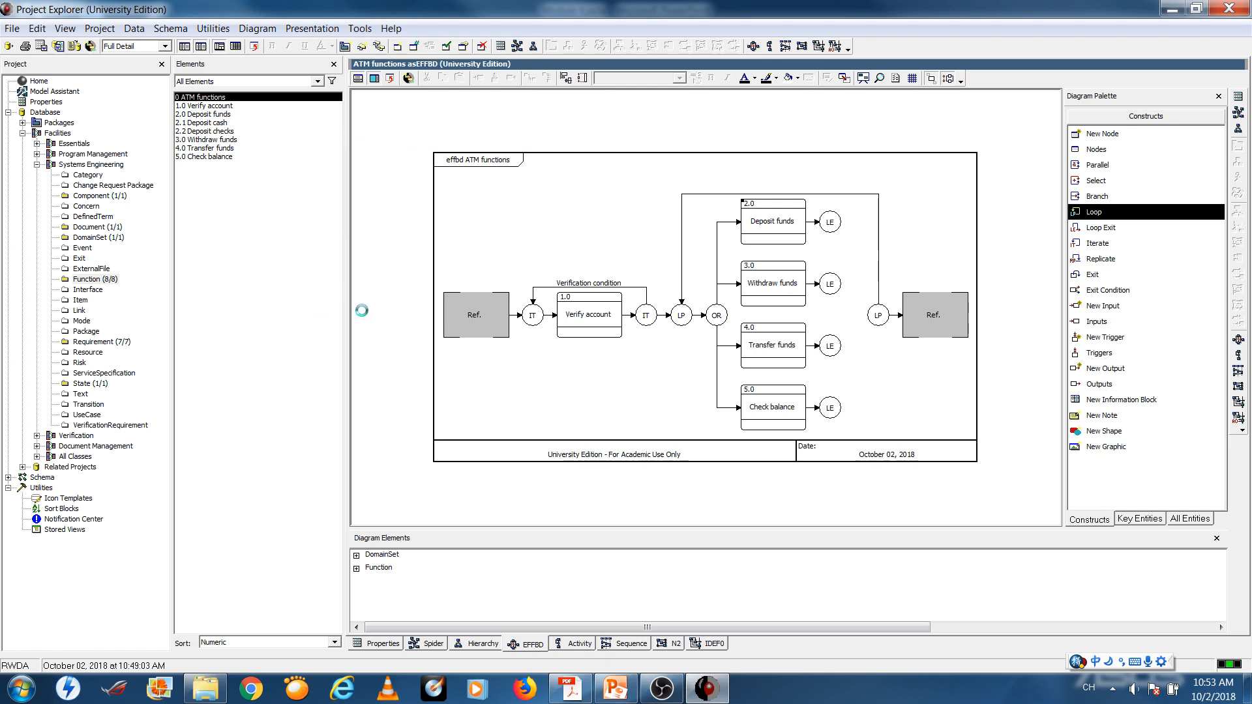
{"action": "left_click", "coordinate": [1088, 687]}
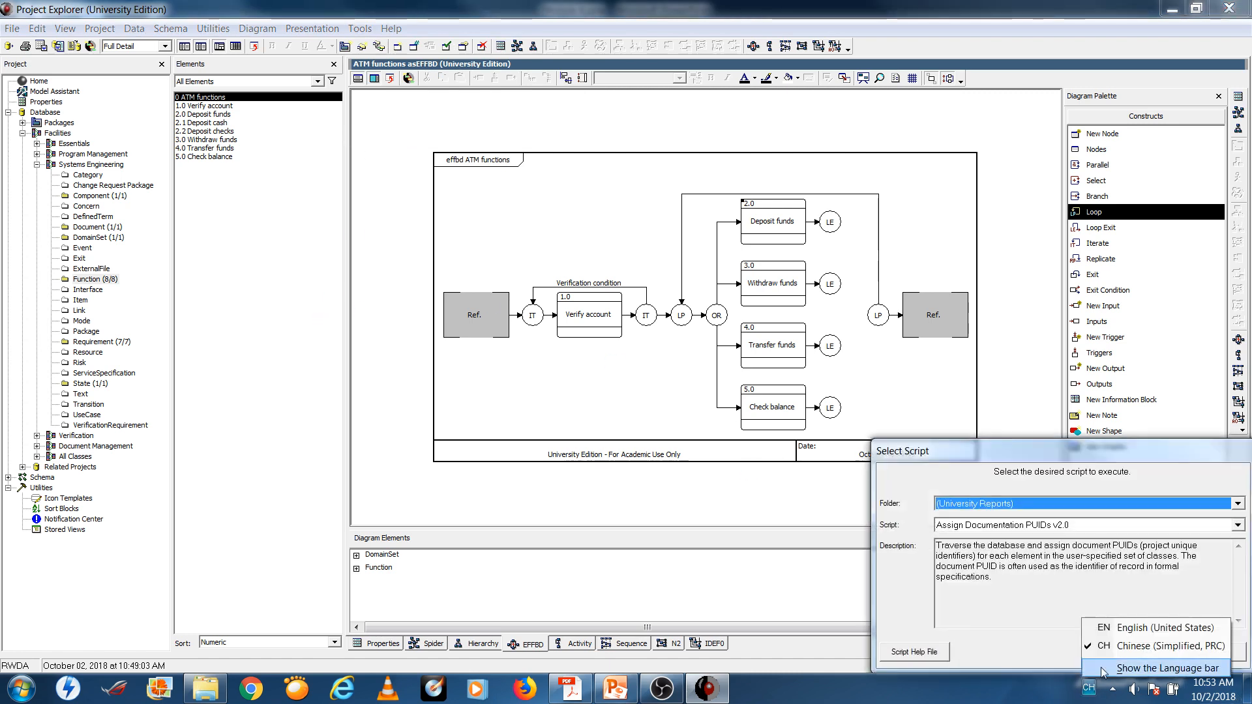
{"action": "left_click", "coordinate": [1112, 629]}
{"action": "left_click_drag", "start_coordinate": [1056, 457], "coordinate": [326, 154]}
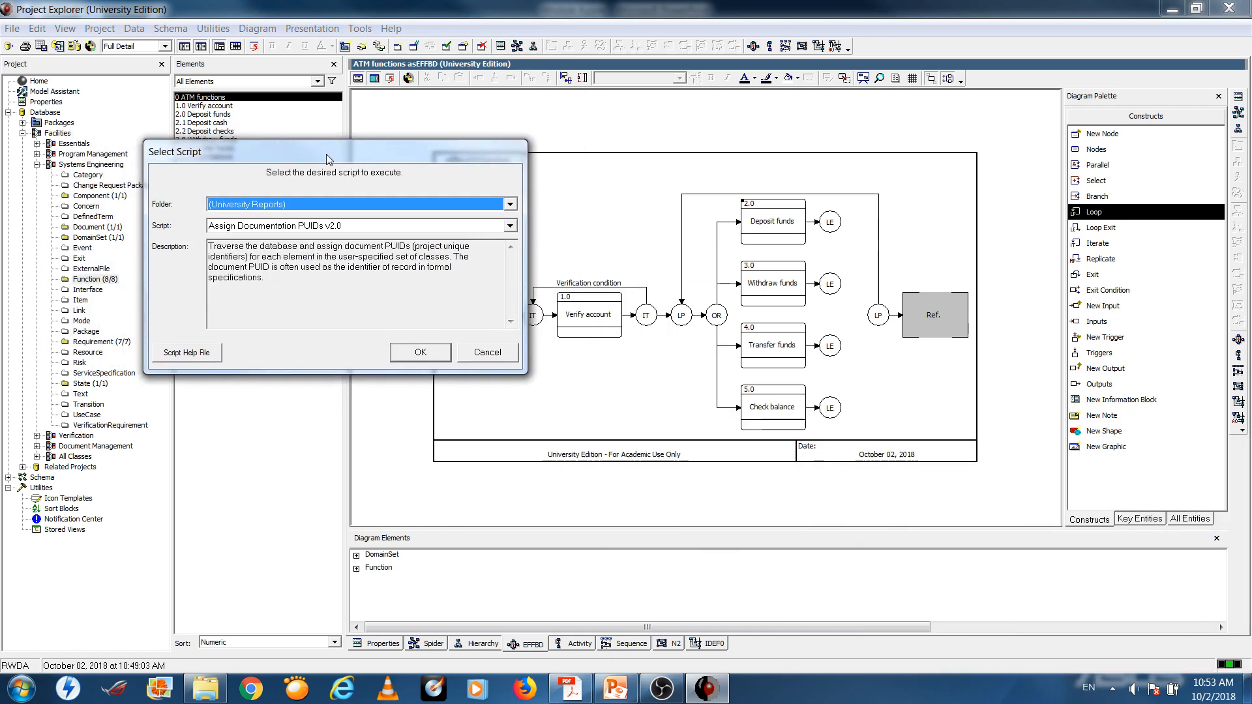
Start the System Description Document (SDD) v2.6 script from University Reports without a primary.
{"action": "left_click", "coordinate": [509, 225]}
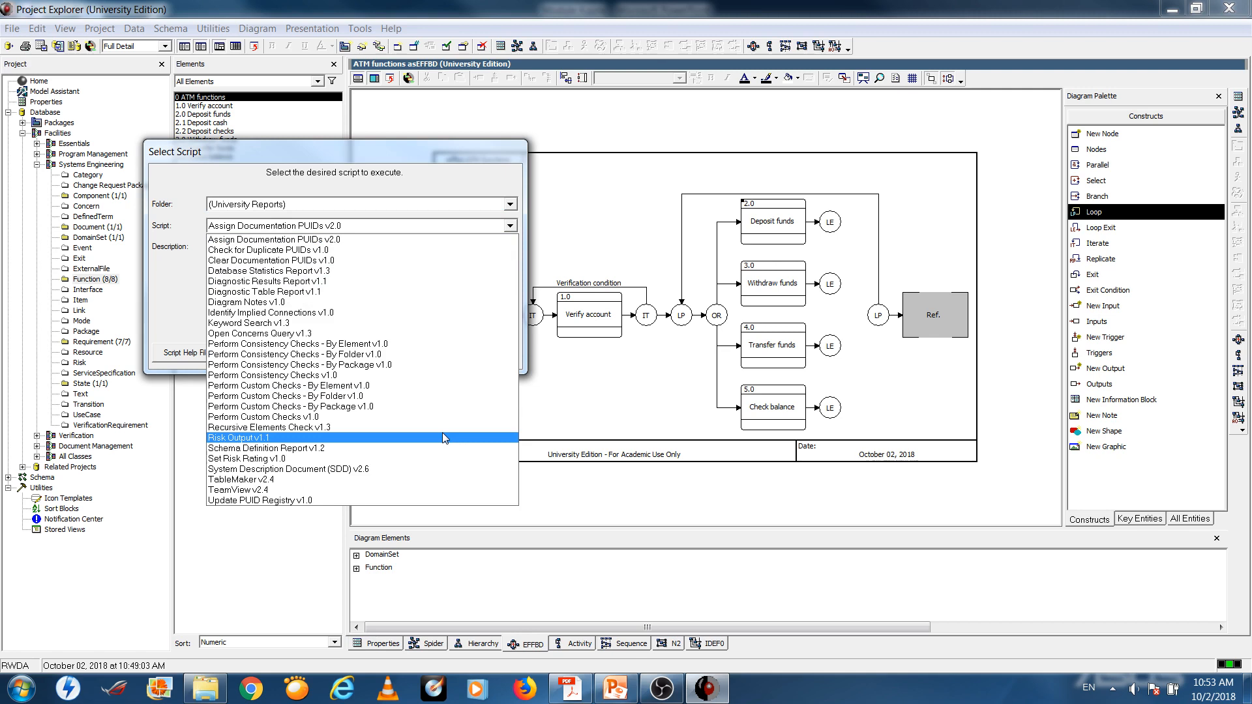
{"action": "left_click", "coordinate": [399, 475]}
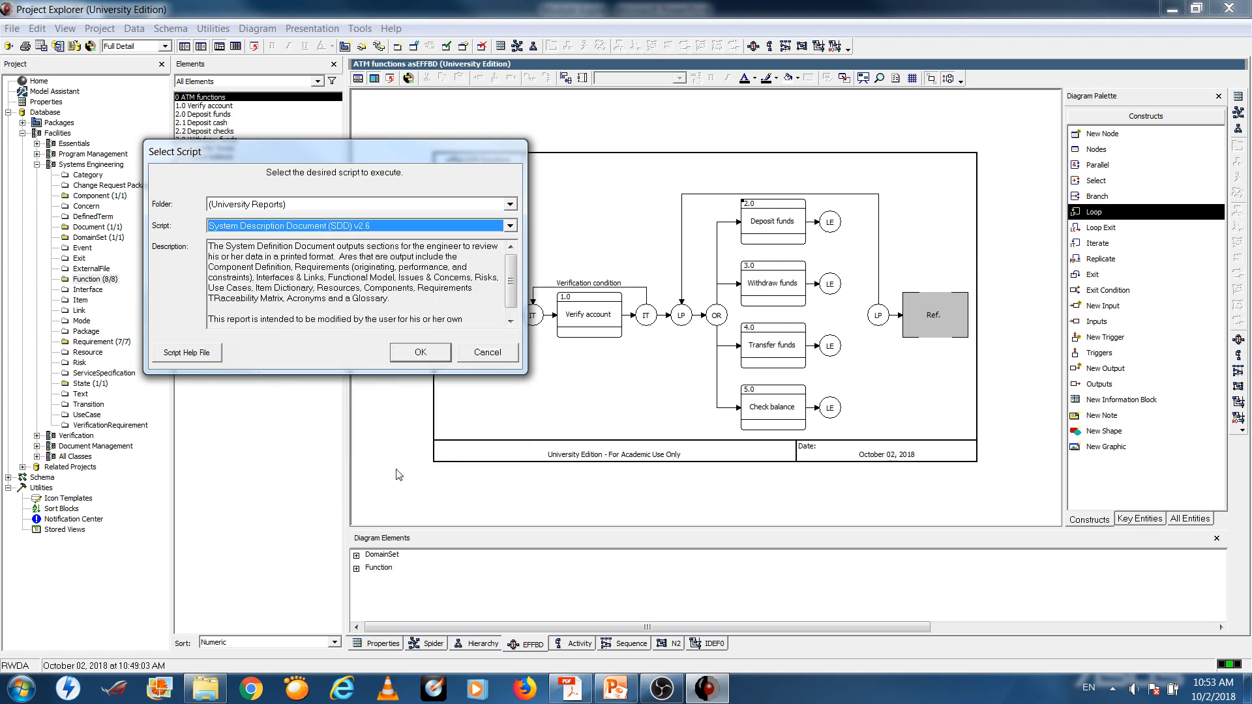
{"action": "left_click", "coordinate": [407, 353]}
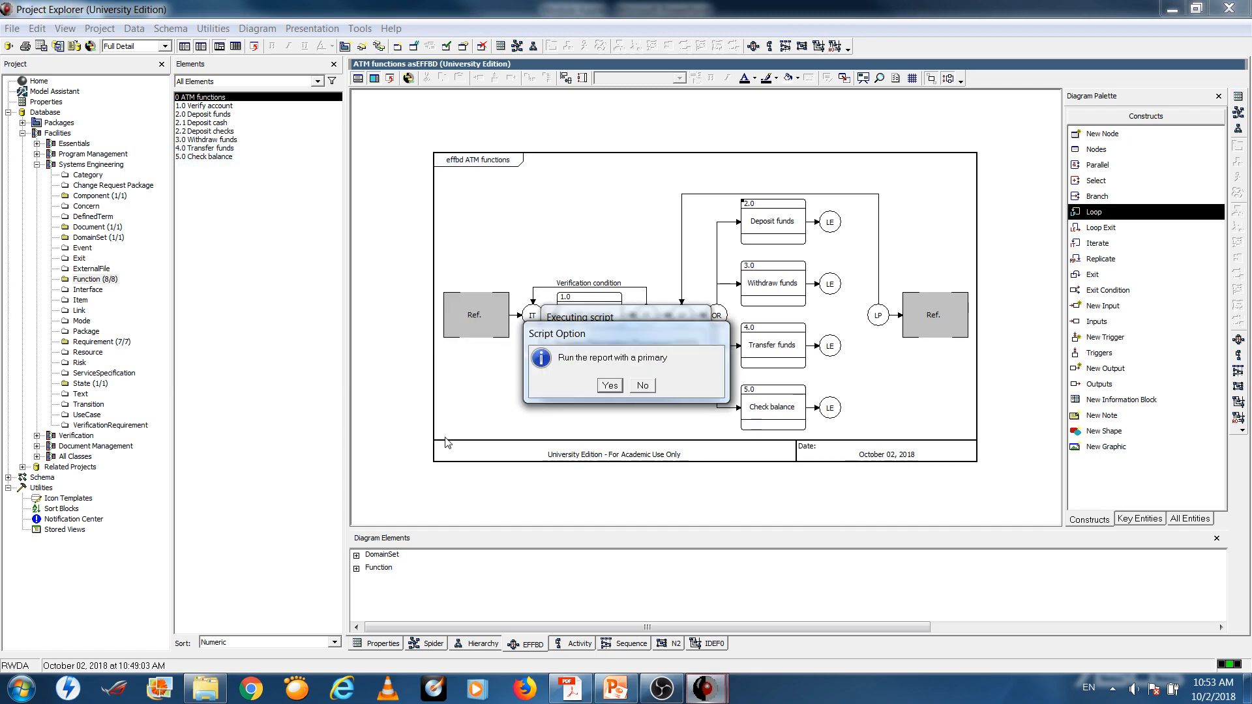
{"action": "left_click", "coordinate": [642, 386]}
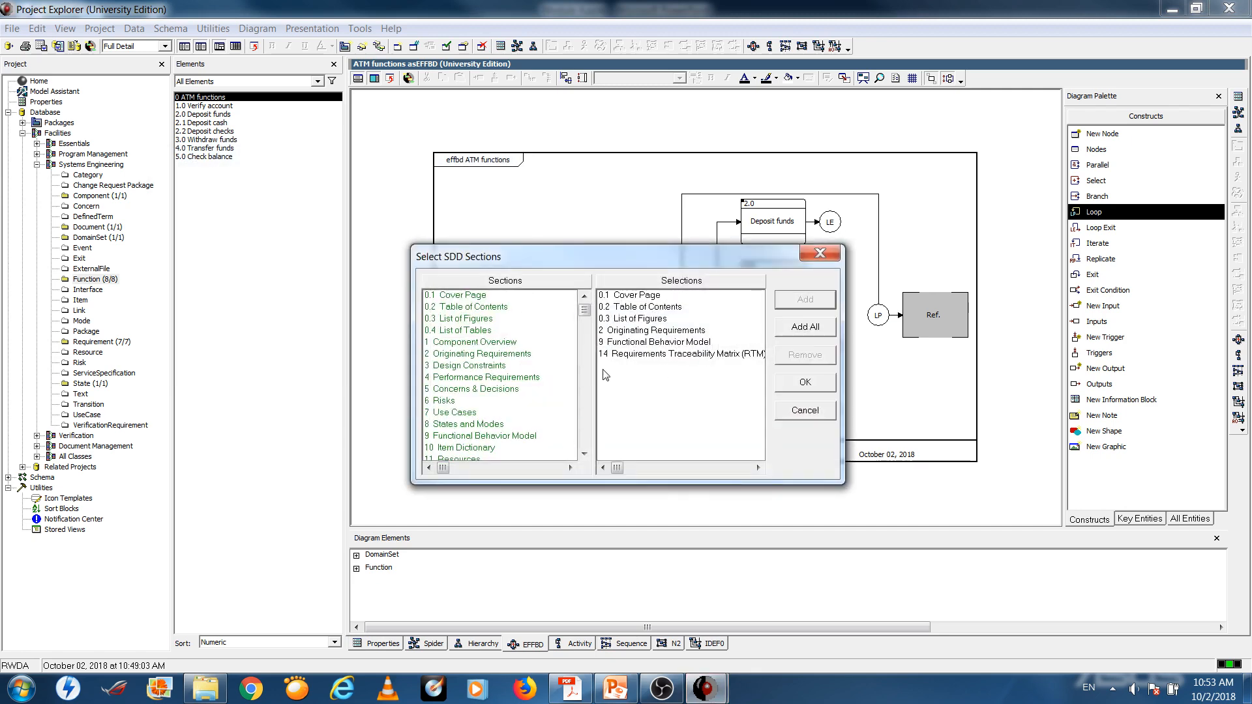
Review the available SDD sections and accept Cover Page, Table of Contents, List of Figures, Originating Requirements, Functional Behavior Model and Requirements Traceability Matrix (RTM).
{"action": "left_click", "coordinate": [584, 454]}
{"action": "left_click", "coordinate": [584, 454]}
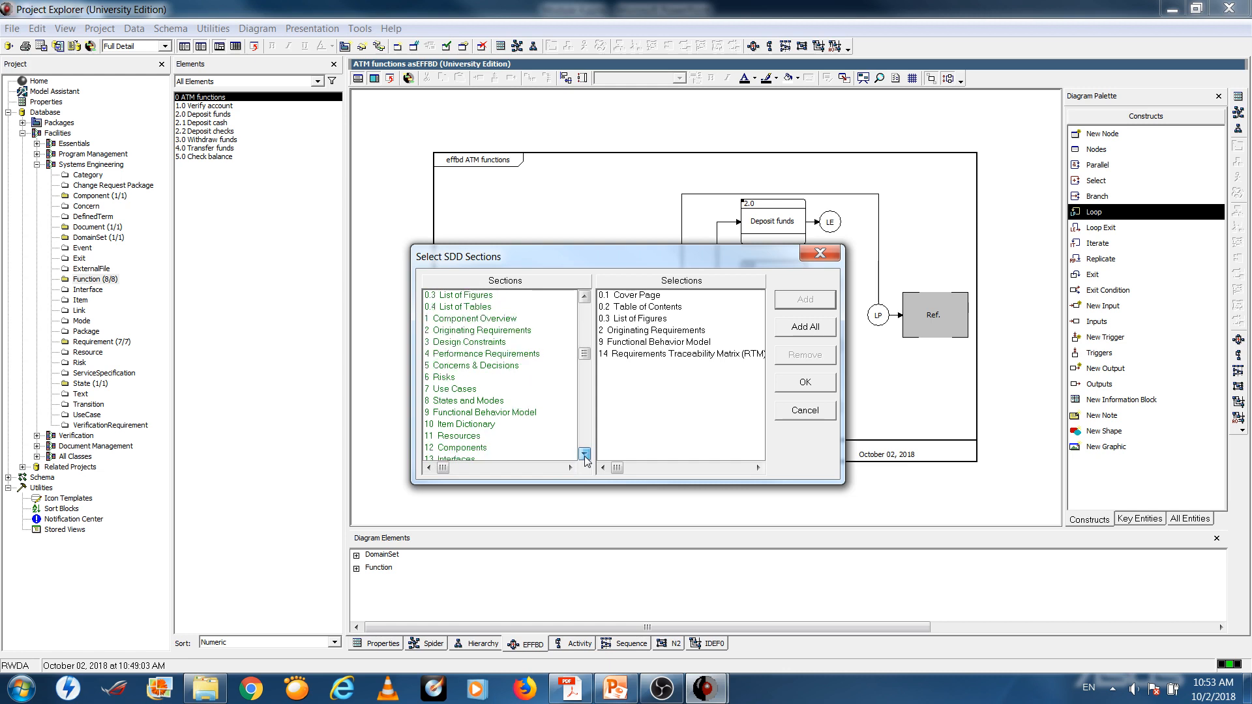
{"action": "left_click", "coordinate": [584, 455]}
{"action": "left_click", "coordinate": [585, 454]}
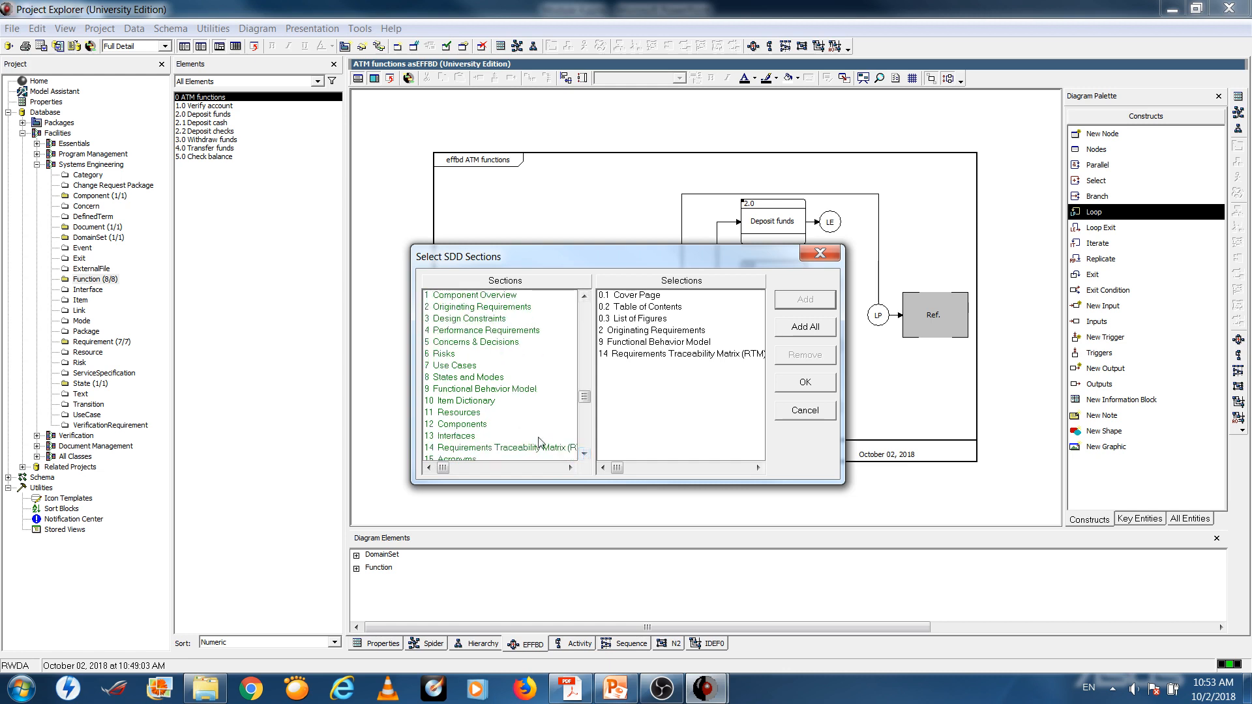
{"action": "left_click", "coordinate": [511, 394]}
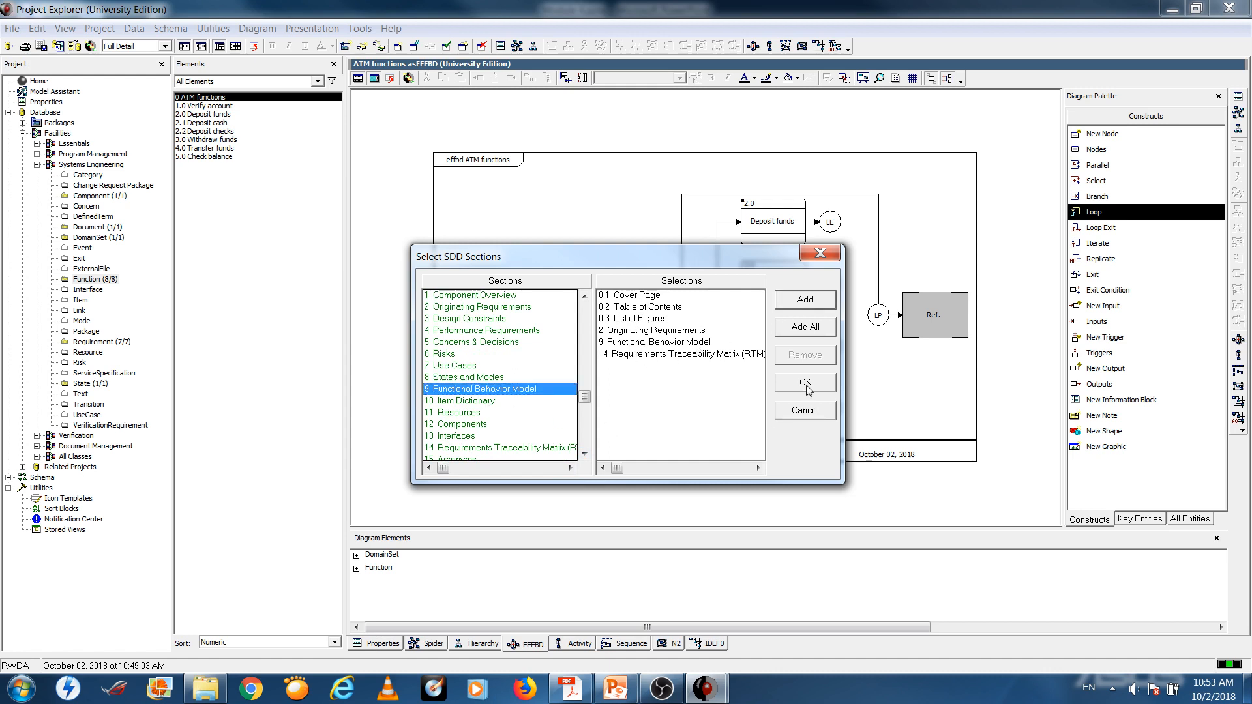
{"action": "left_click_drag", "start_coordinate": [583, 398], "coordinate": [575, 441]}
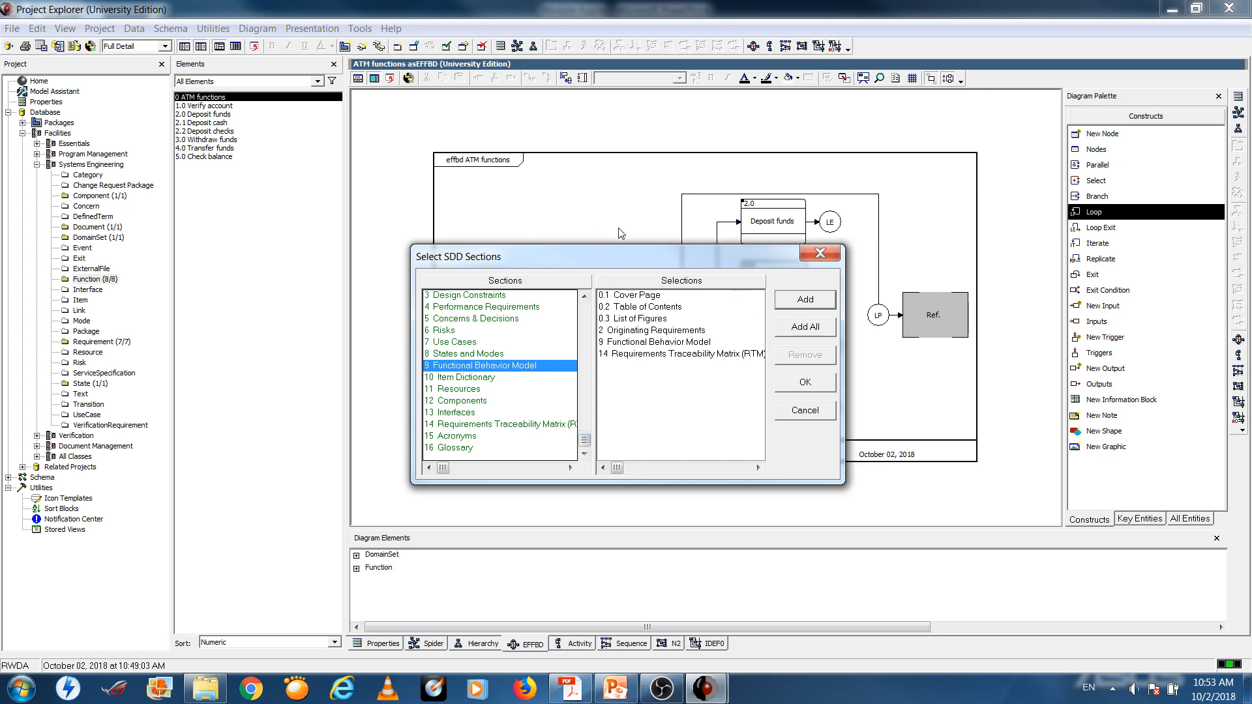
{"action": "left_click", "coordinate": [802, 383]}
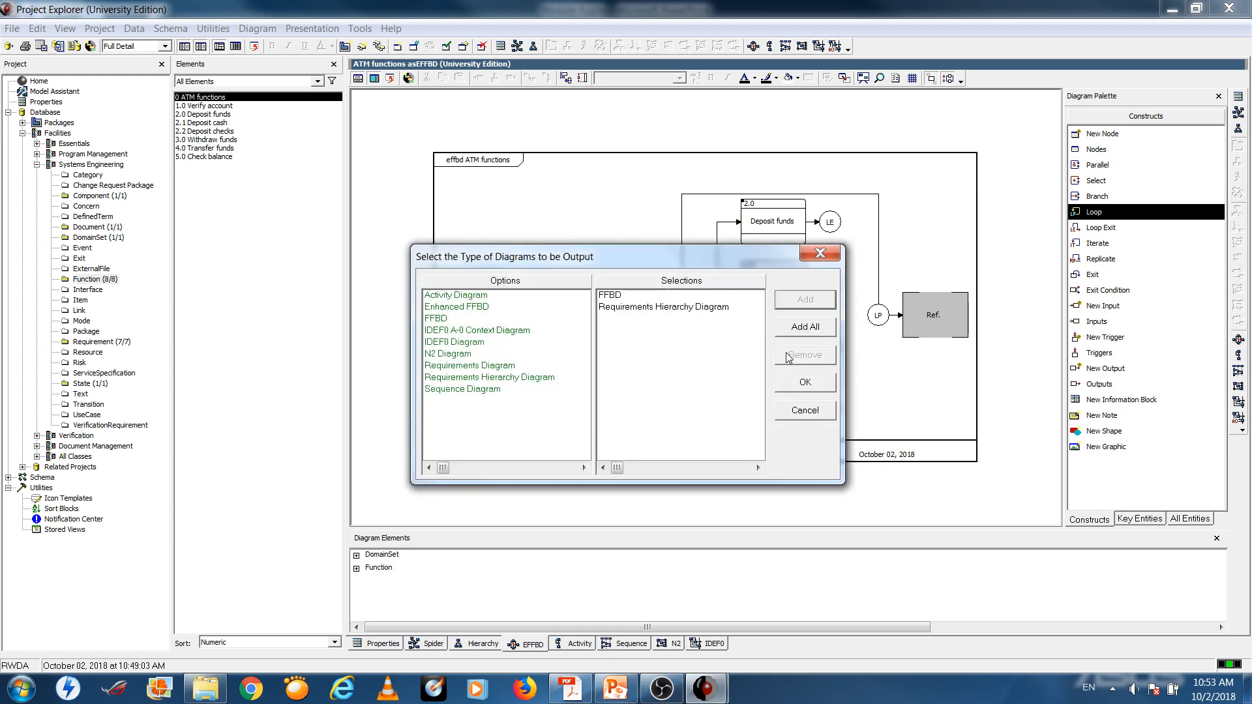
Remove FFBD from the diagram types, add it back, and accept it with Requirements Hierarchy Diagram as the report's output.
{"action": "left_click", "coordinate": [617, 296]}
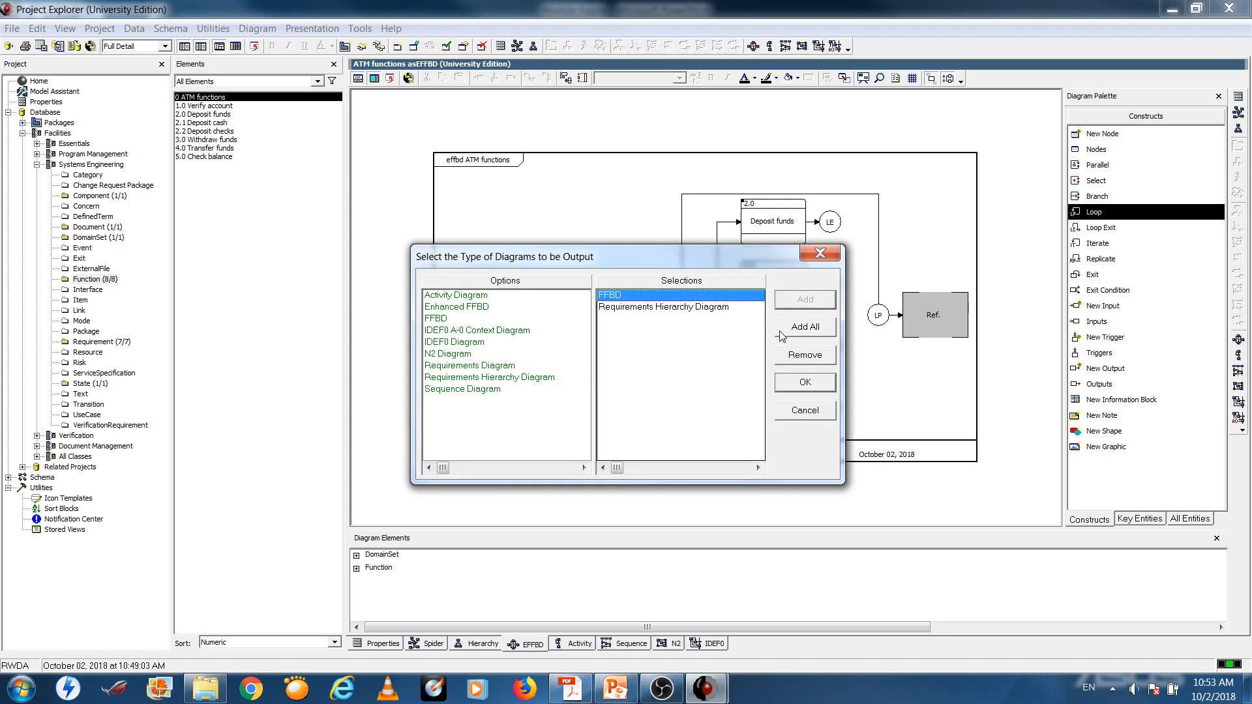
{"action": "left_click", "coordinate": [442, 307]}
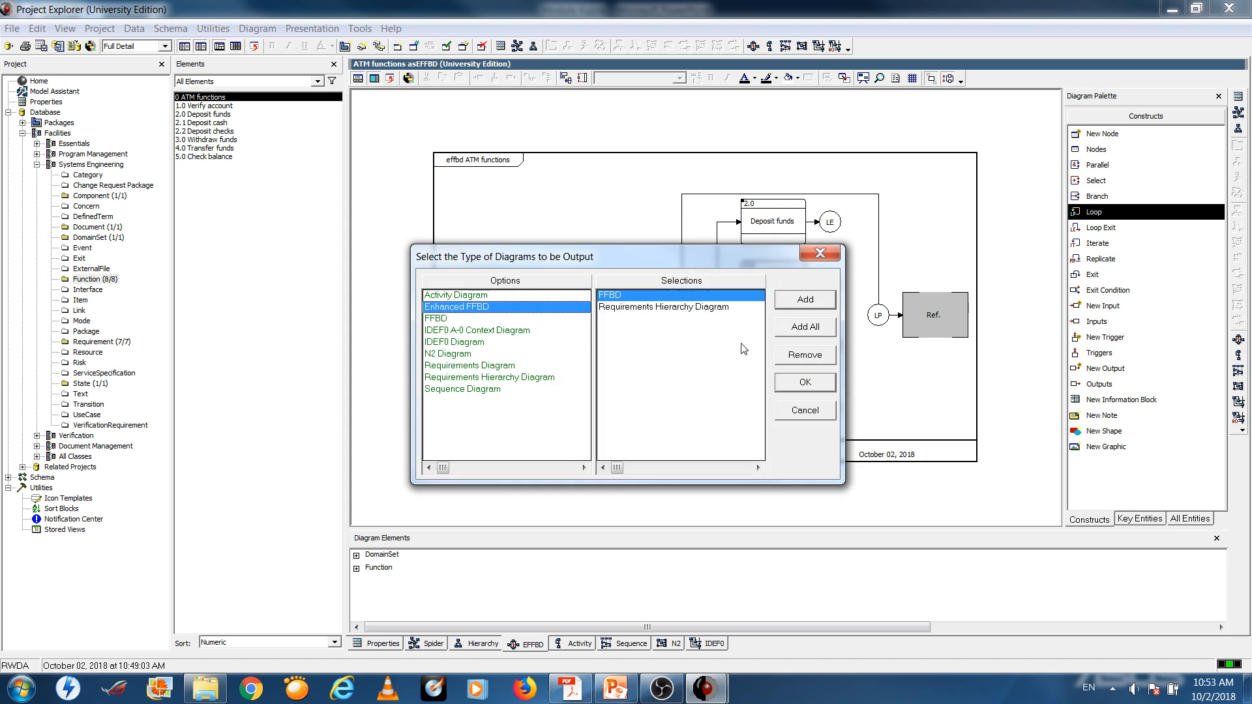
{"action": "left_click", "coordinate": [789, 360]}
{"action": "left_click", "coordinate": [443, 319]}
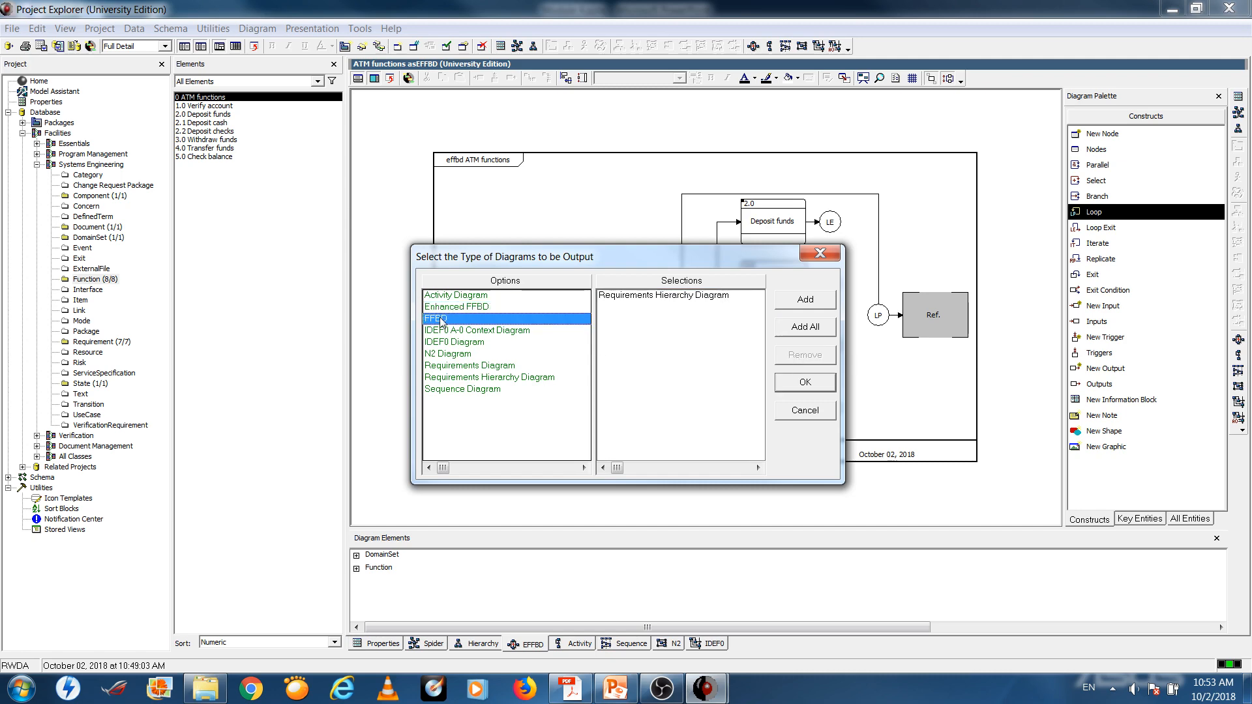
{"action": "left_click", "coordinate": [794, 303]}
{"action": "left_click", "coordinate": [800, 381]}
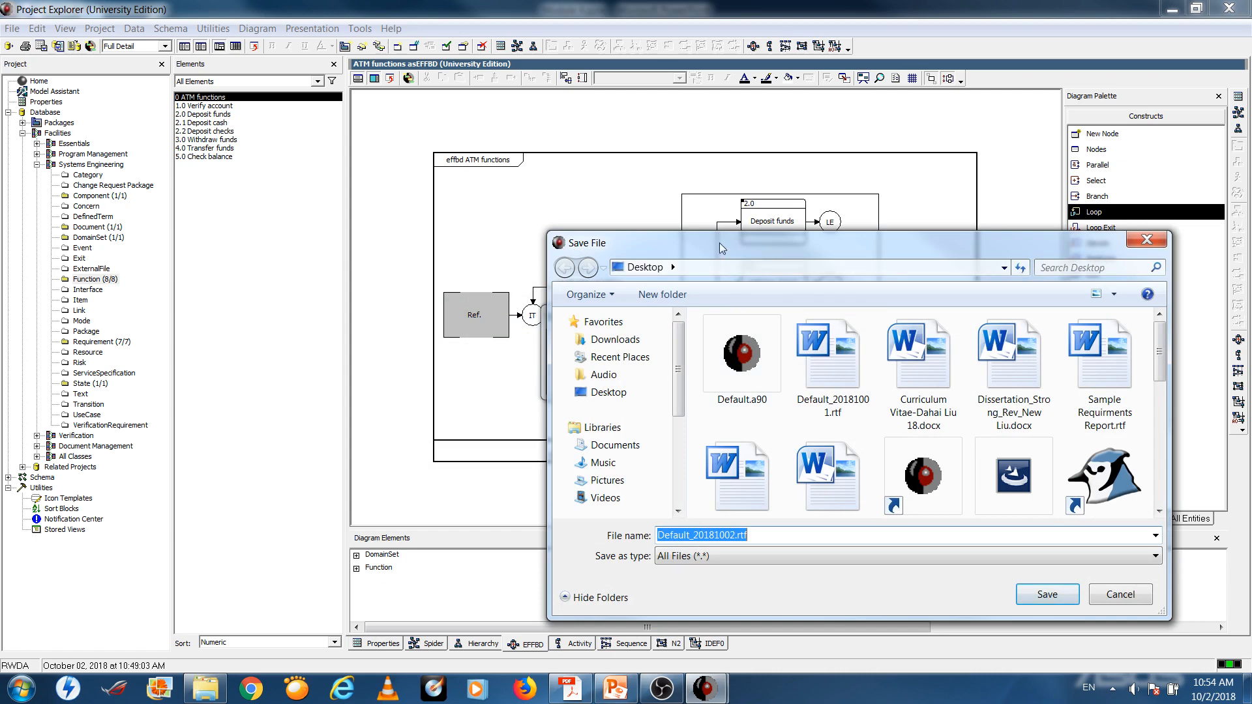
Save the report to the Desktop as SampleFunctions.rtf and dismiss the script's completion message.
{"action": "left_click_drag", "start_coordinate": [719, 244], "coordinate": [510, 179]}
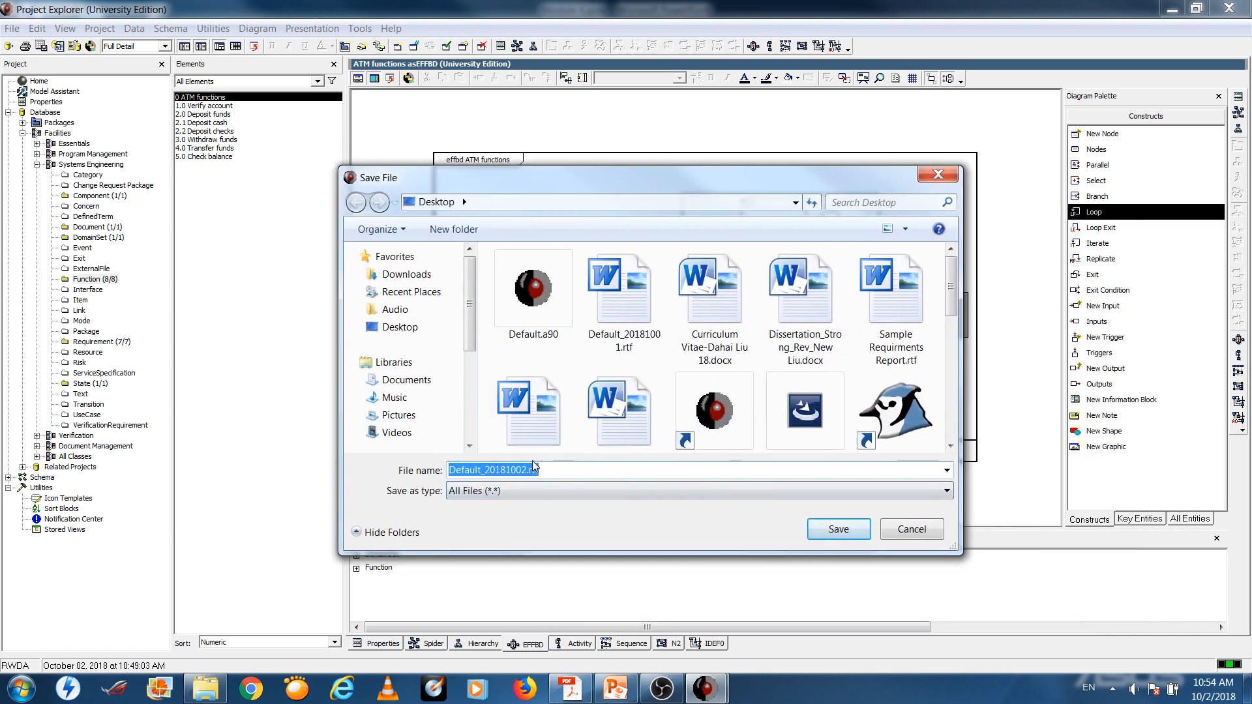
{"action": "left_click_drag", "start_coordinate": [527, 470], "coordinate": [365, 485]}
{"action": "type", "text": "Sample"}
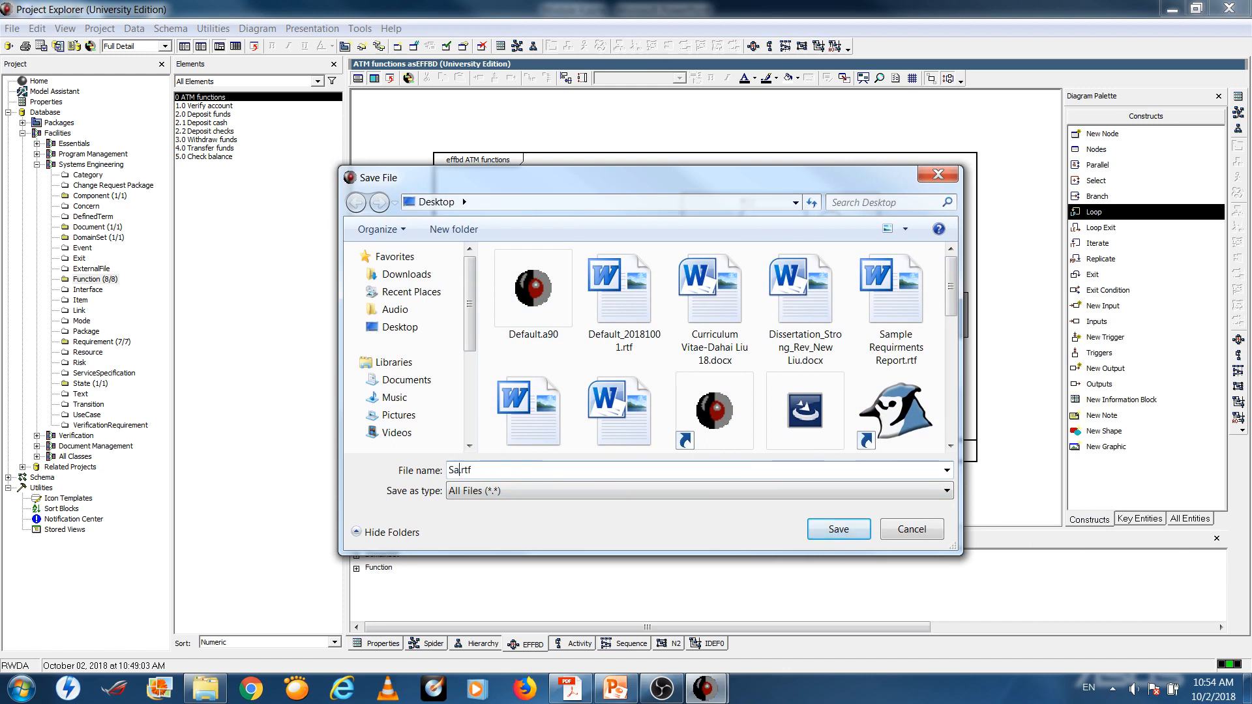
{"action": "type", "text": "Fncti"}
{"action": "key", "text": "BackSpace"}
{"action": "key", "text": "BackSpace"}
{"action": "type", "text": "unctio"}
{"action": "key", "text": "Return"}
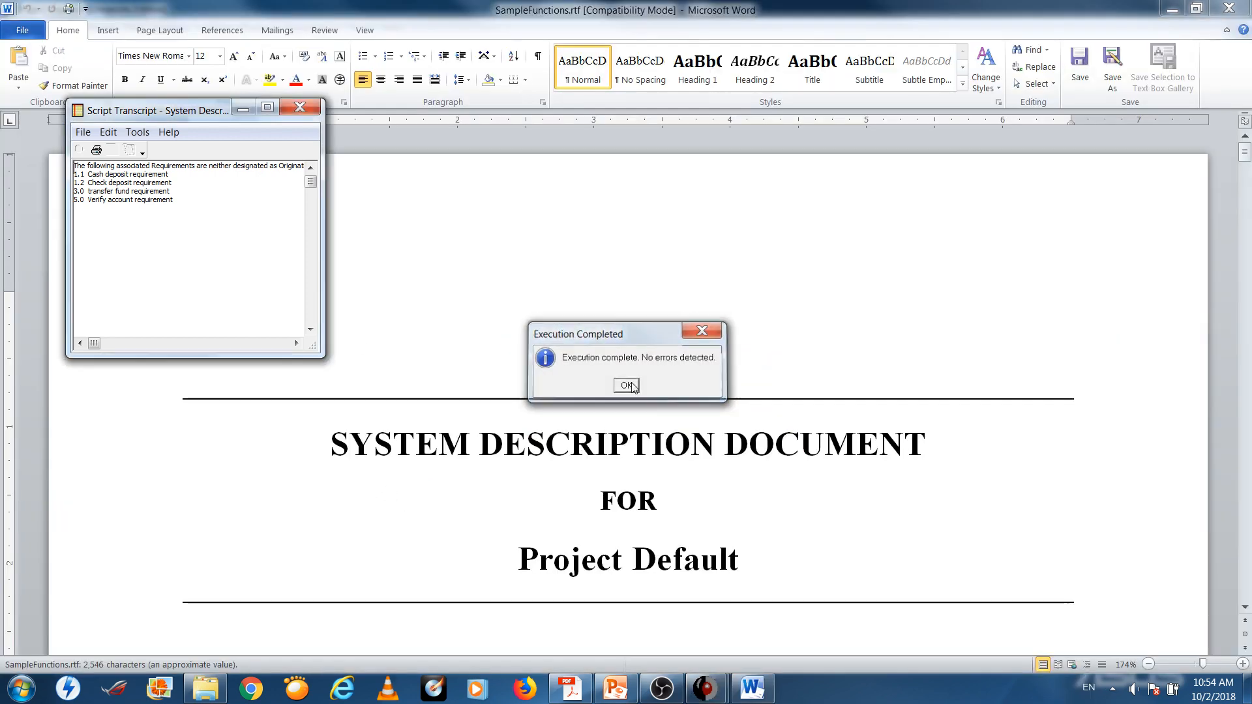
{"action": "left_click", "coordinate": [629, 386]}
Change the project name on the report's cover page to "Project XYZ".
{"action": "scroll", "coordinate": [483, 395], "scroll_direction": "down", "scroll_amount": 6}
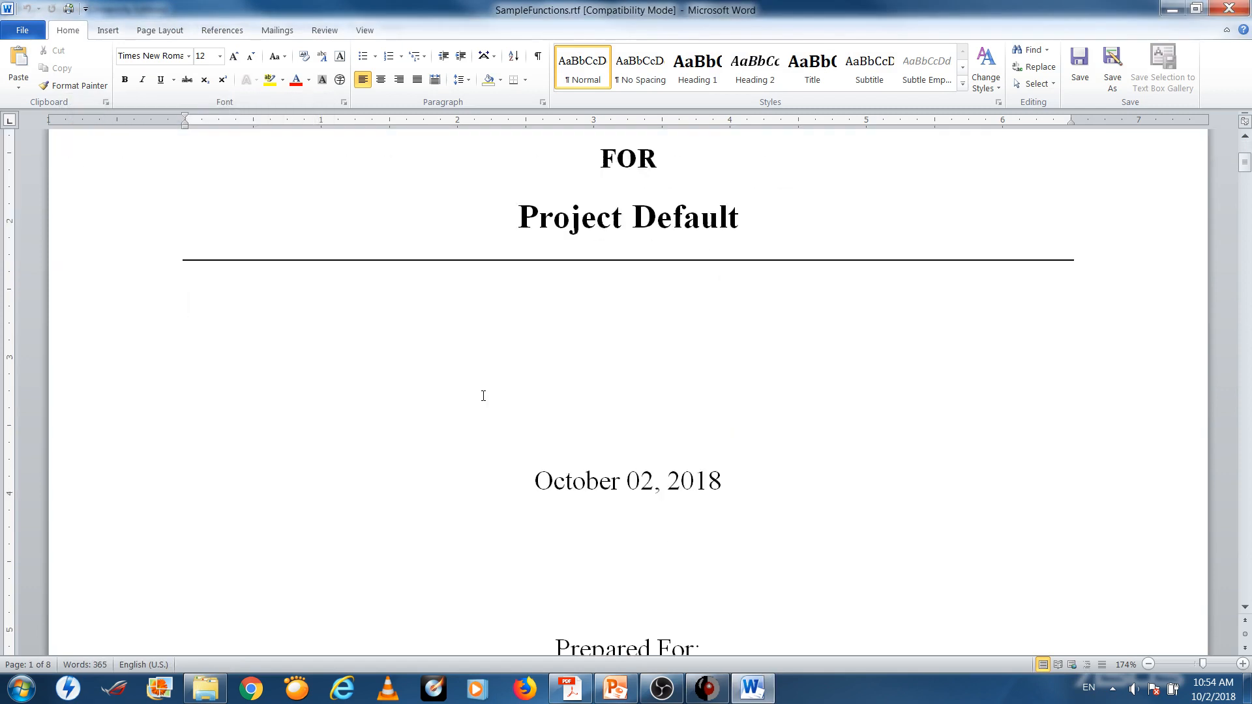
{"action": "scroll", "coordinate": [461, 353], "scroll_direction": "up", "scroll_amount": 3}
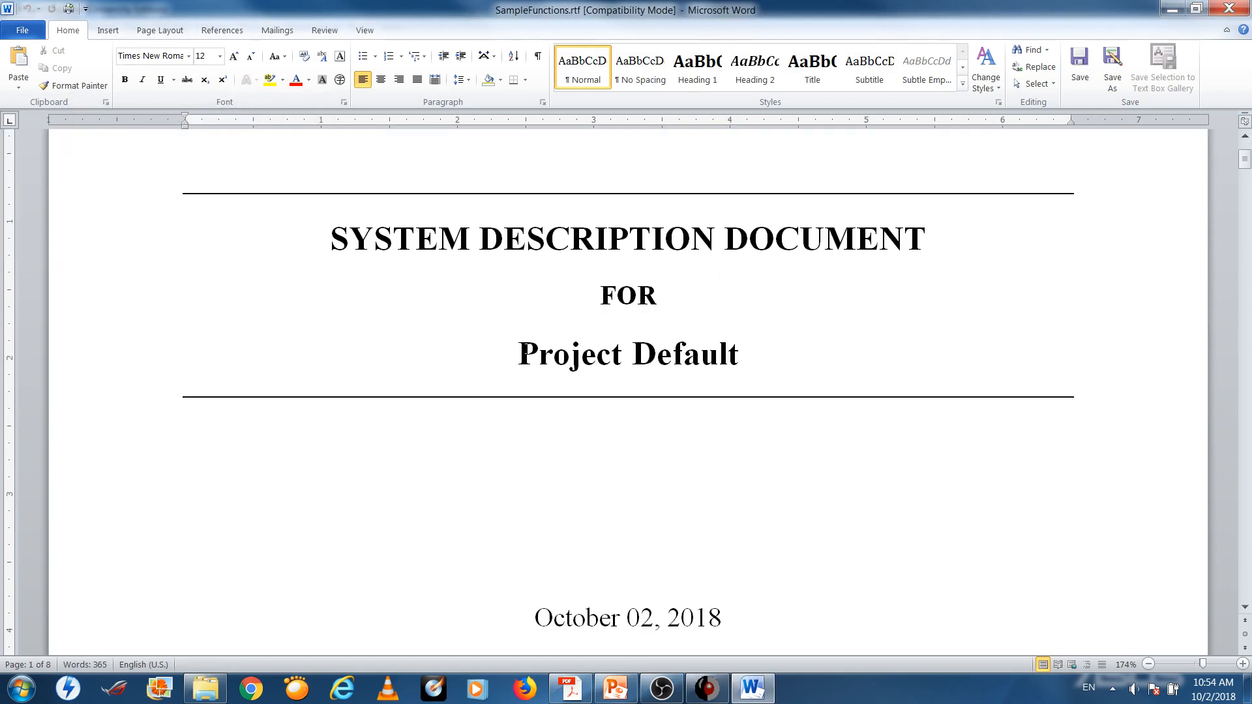
{"action": "mouse_move", "coordinate": [633, 362]}
{"action": "left_mouse_down"}
{"action": "mouse_move", "coordinate": [768, 369]}
{"action": "mouse_move", "coordinate": [631, 365]}
{"action": "left_mouse_up"}
{"action": "left_click", "coordinate": [610, 443]}
{"action": "type", "text": "XYZ"}
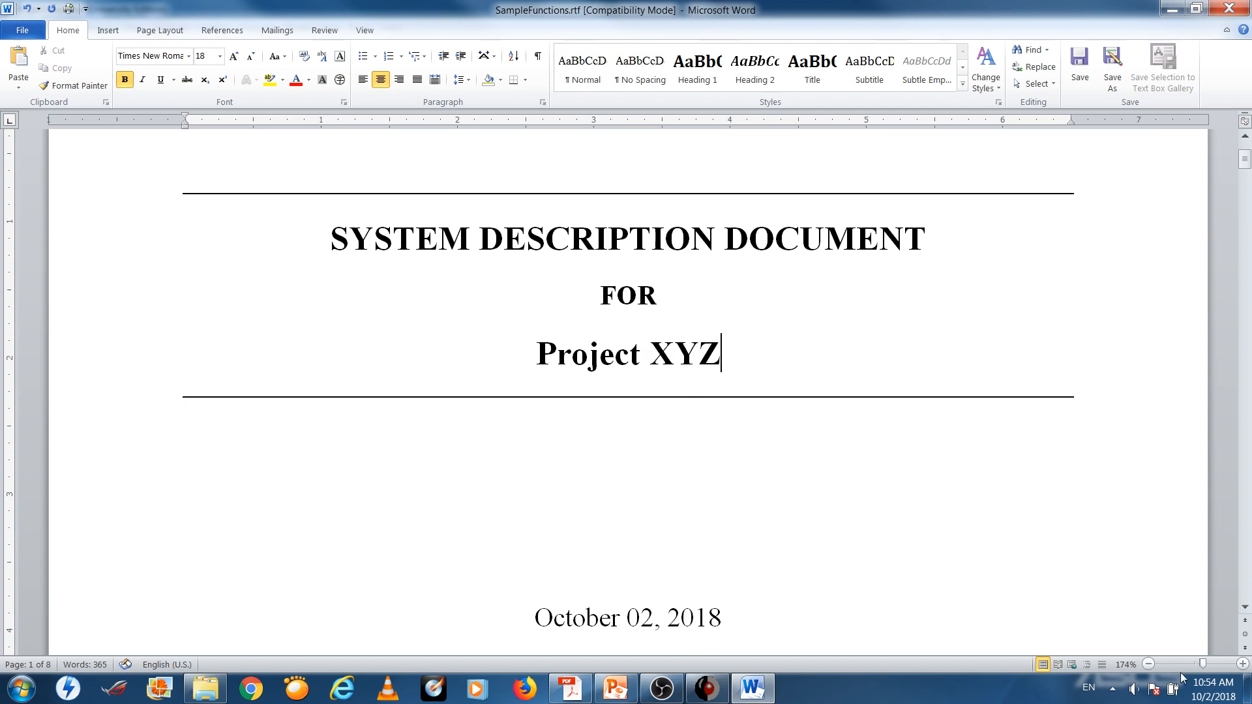
Enter "Your Instructor Name" under Prepared For and "Your name" under Prepared By on the cover page.
{"action": "scroll", "coordinate": [628, 391], "scroll_direction": "down", "scroll_amount": 5}
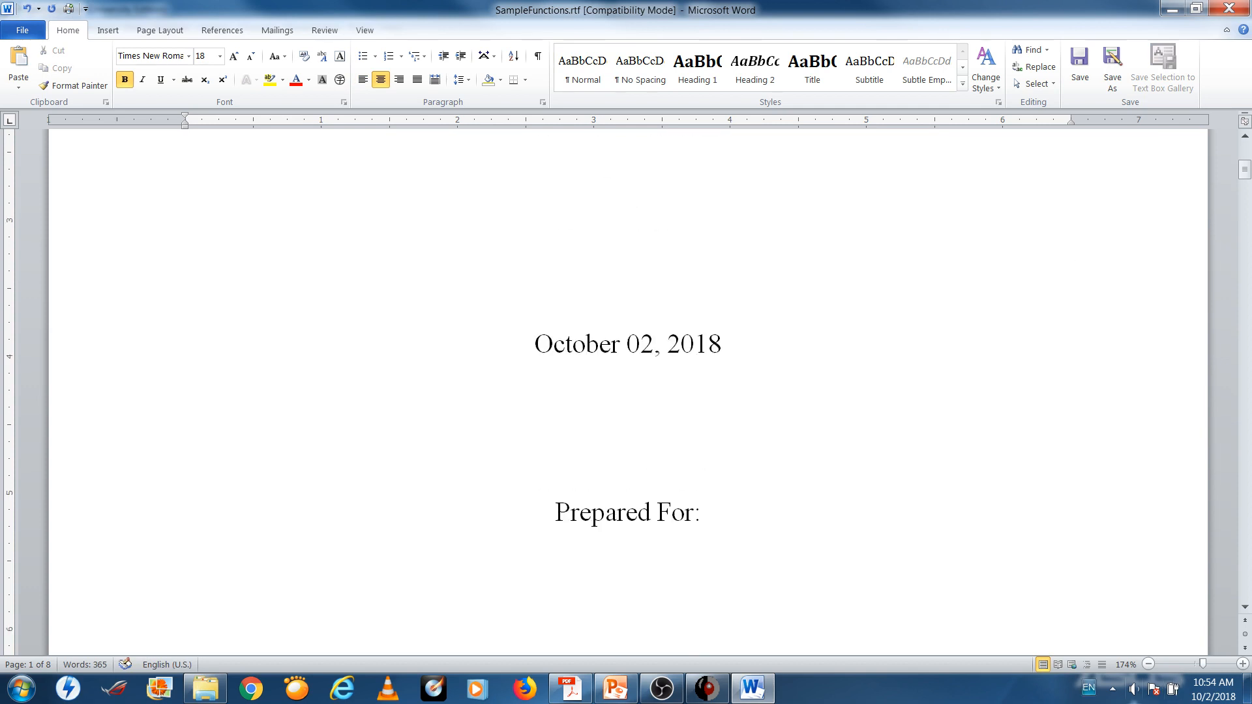
{"action": "scroll", "coordinate": [690, 483], "scroll_direction": "down", "scroll_amount": 1}
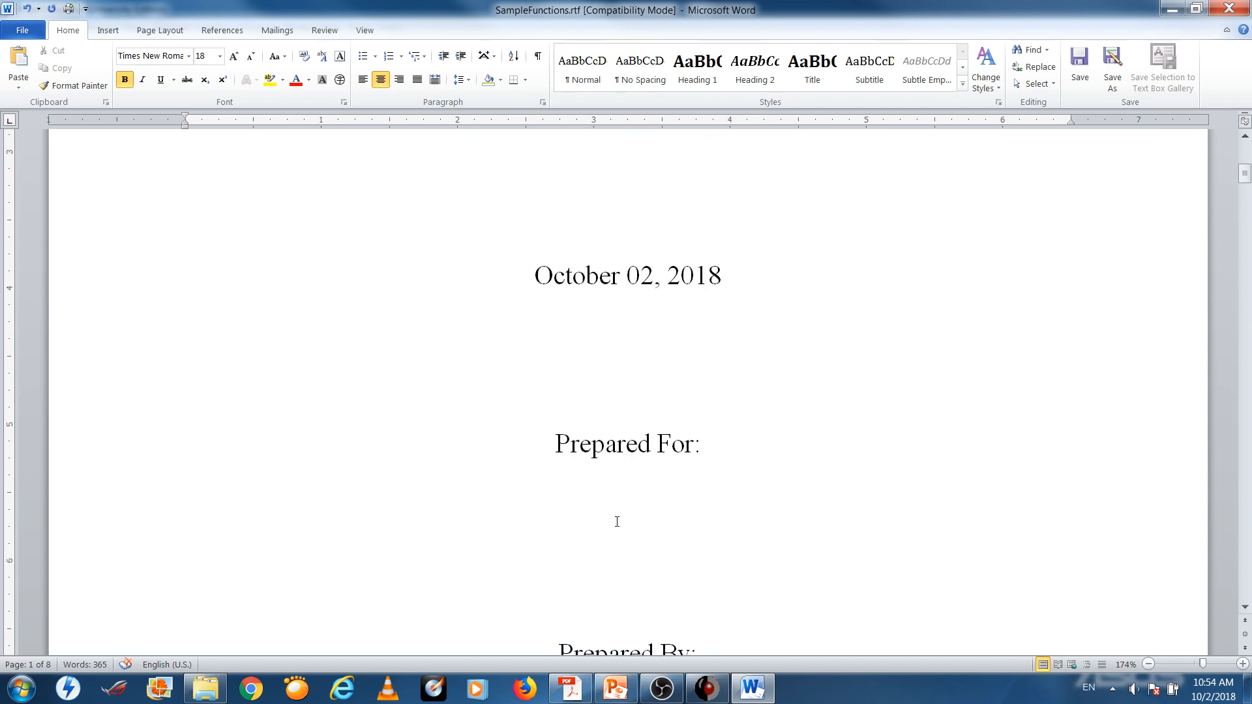
{"action": "left_click", "coordinate": [646, 532]}
{"action": "type", "text": "Your I"}
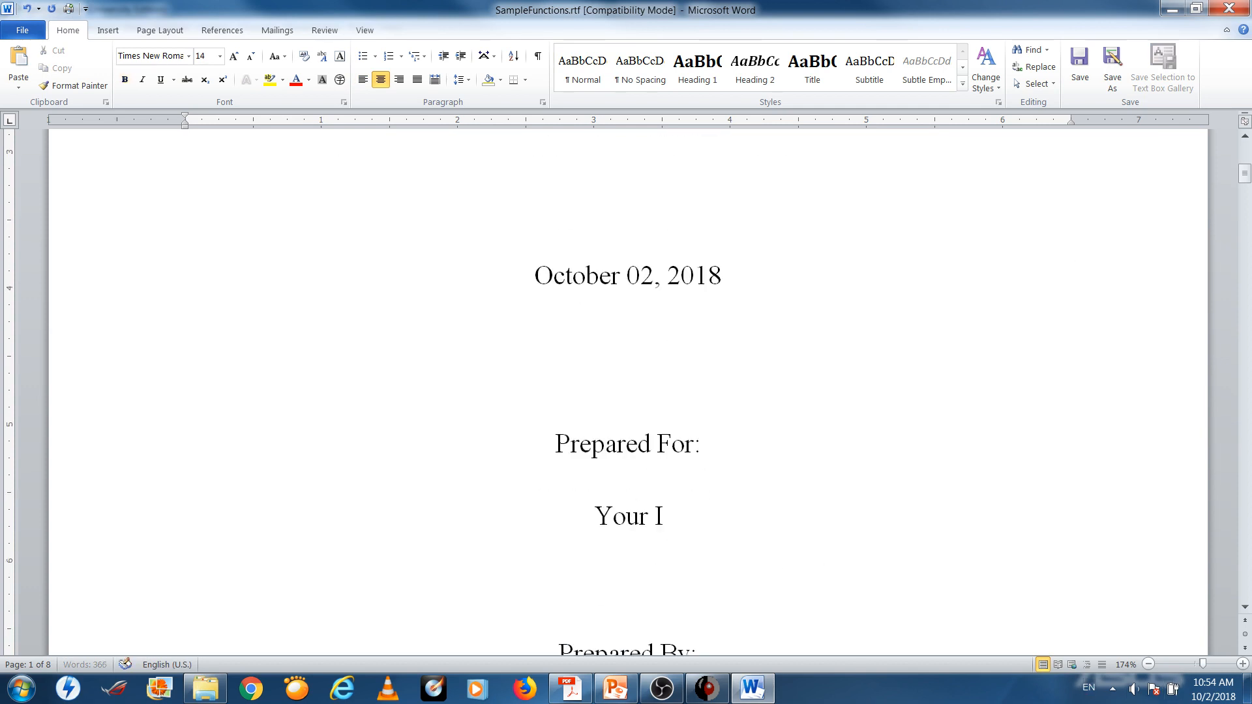
{"action": "type", "text": "nstruc"}
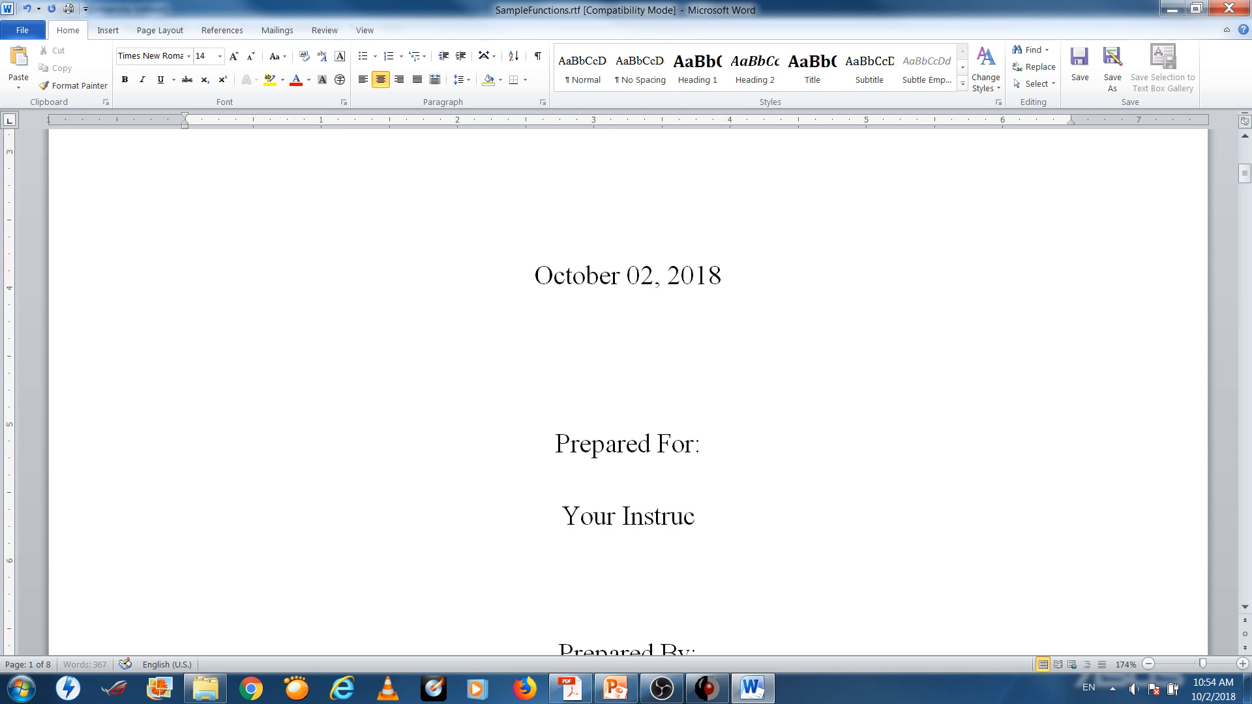
{"action": "type", "text": "tor Name"}
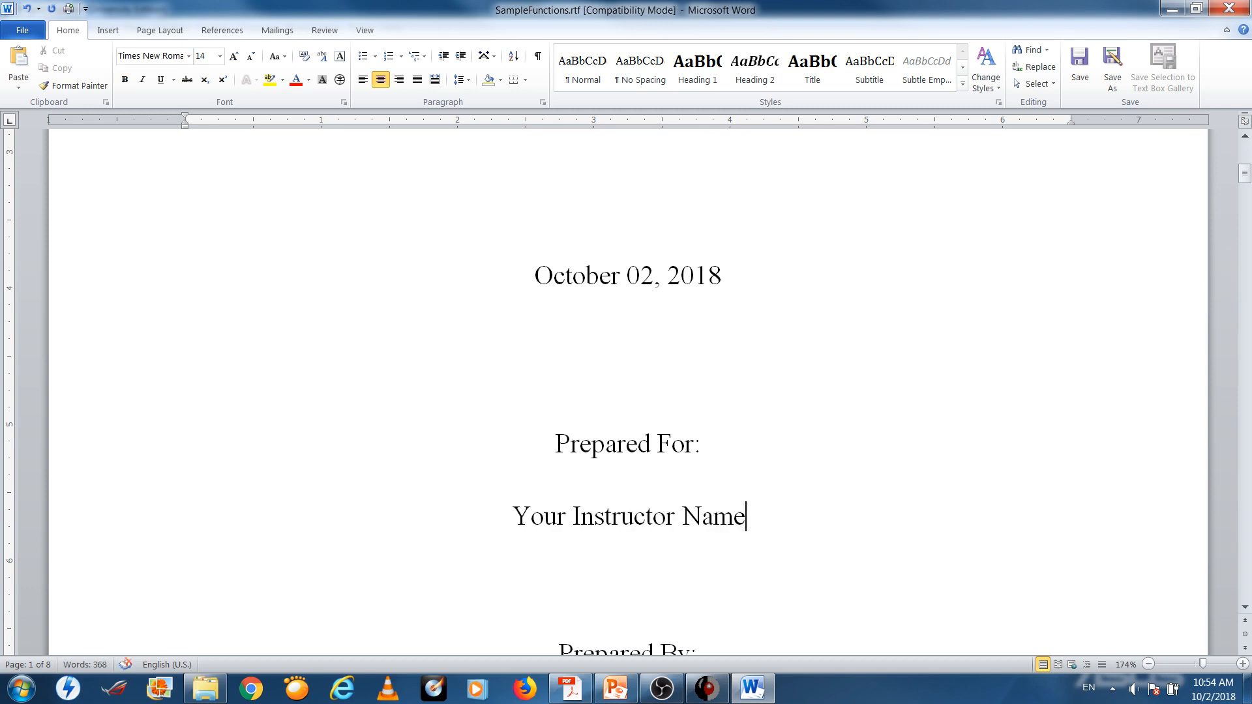
{"action": "scroll", "coordinate": [768, 341], "scroll_direction": "down", "scroll_amount": 5}
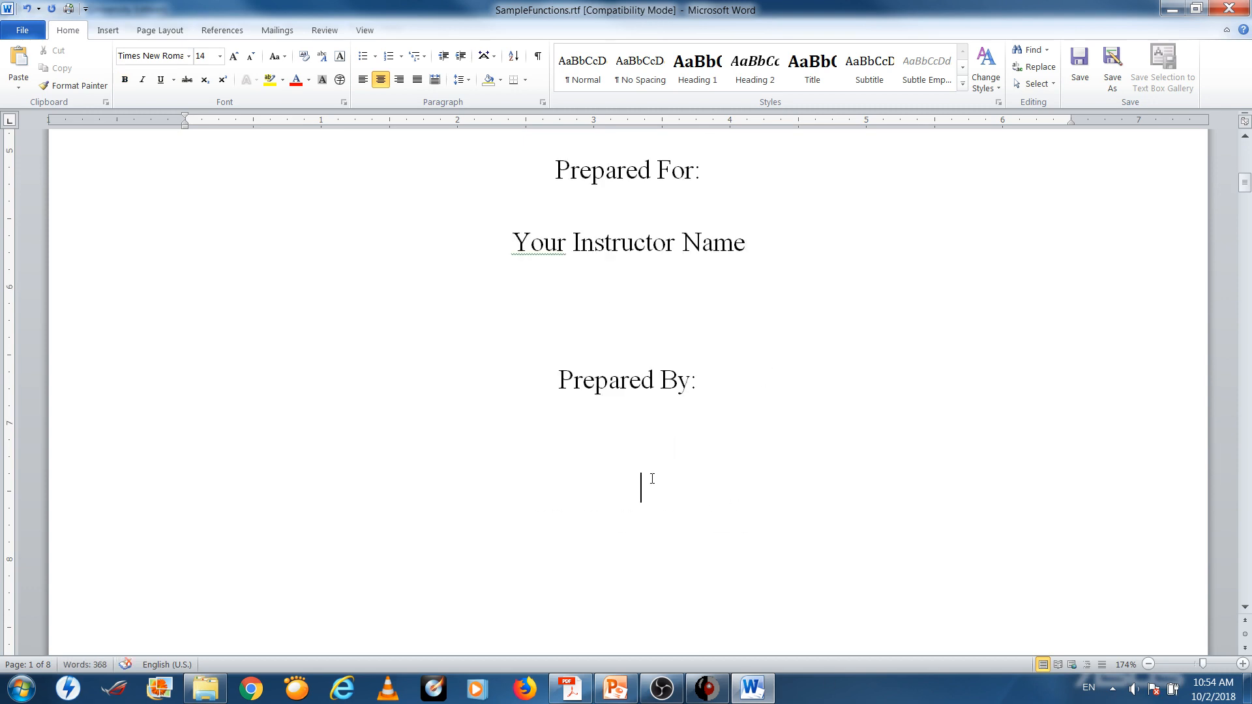
{"action": "type", "text": "Your name"}
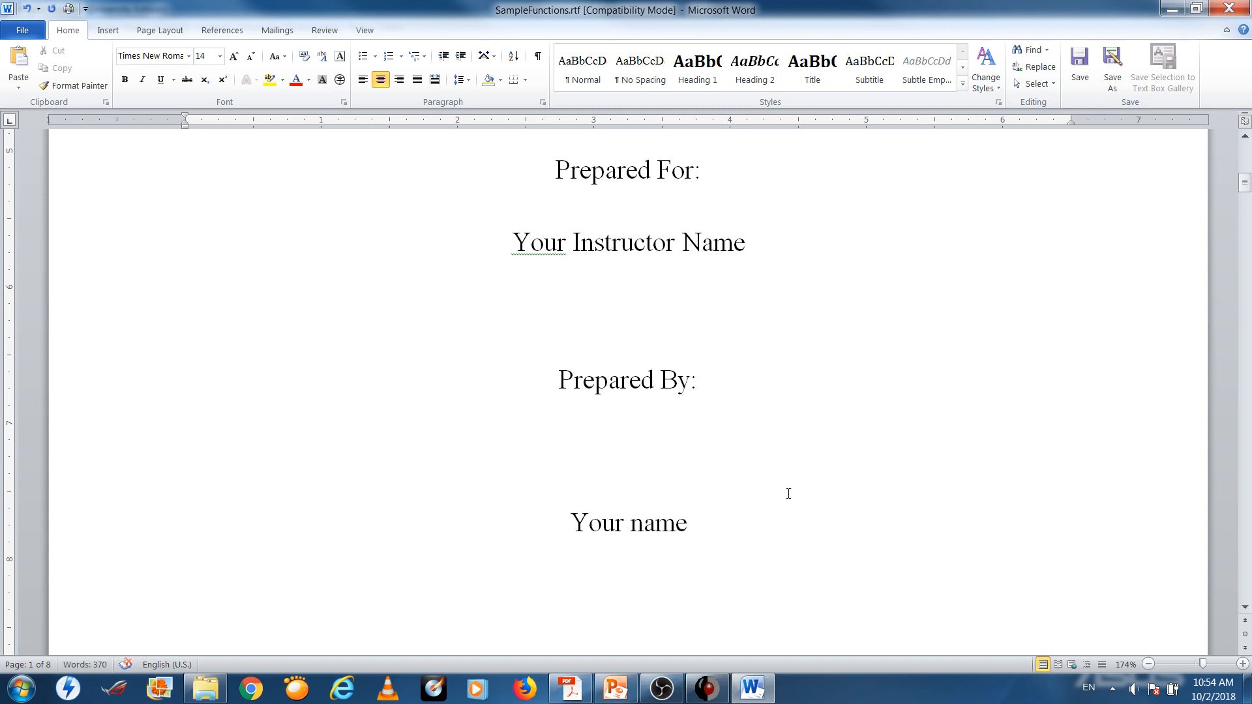
Update the Table of Contents field to replace its placeholder body with the report's section entries.
{"action": "scroll", "coordinate": [788, 493], "scroll_direction": "down", "scroll_amount": 10}
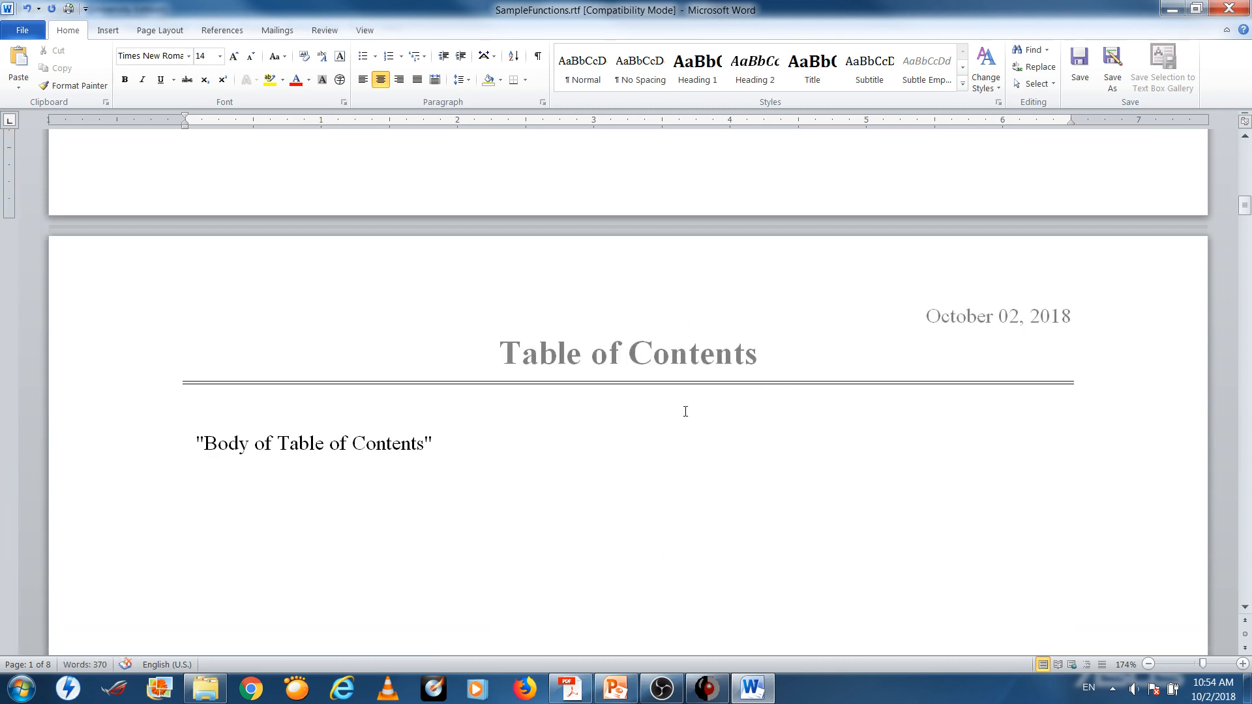
{"action": "left_click", "coordinate": [360, 435]}
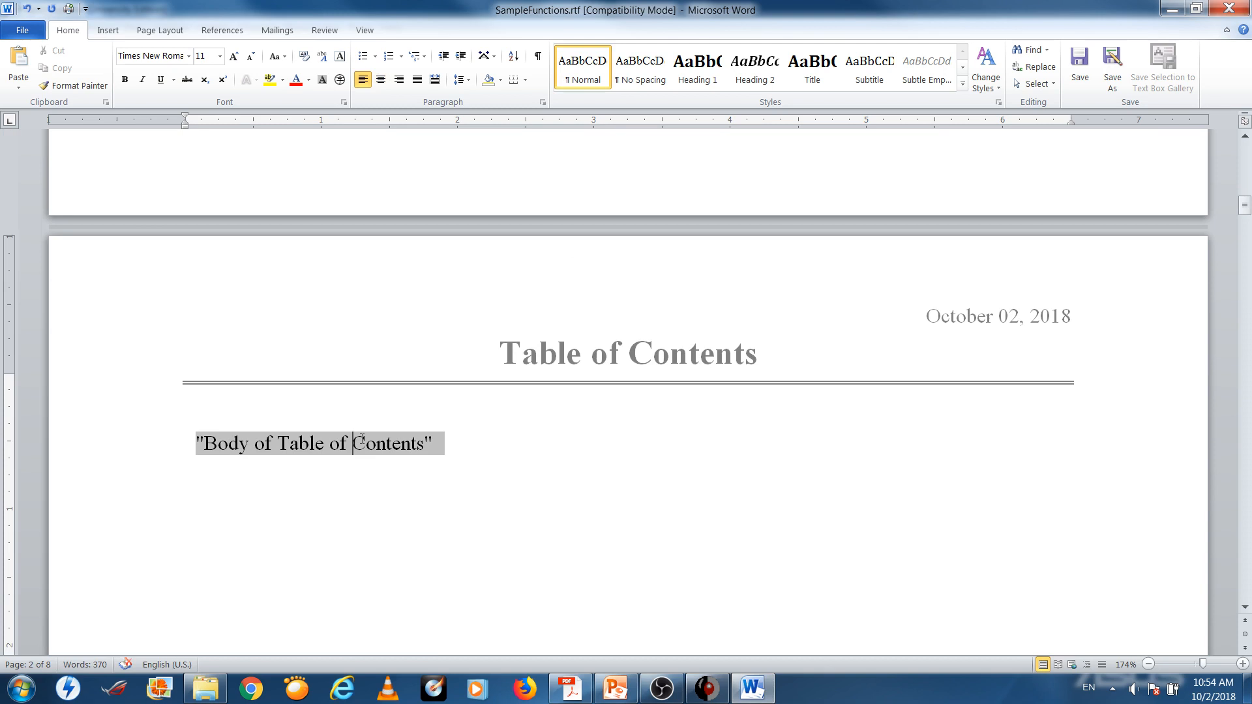
{"action": "right_click", "coordinate": [362, 439]}
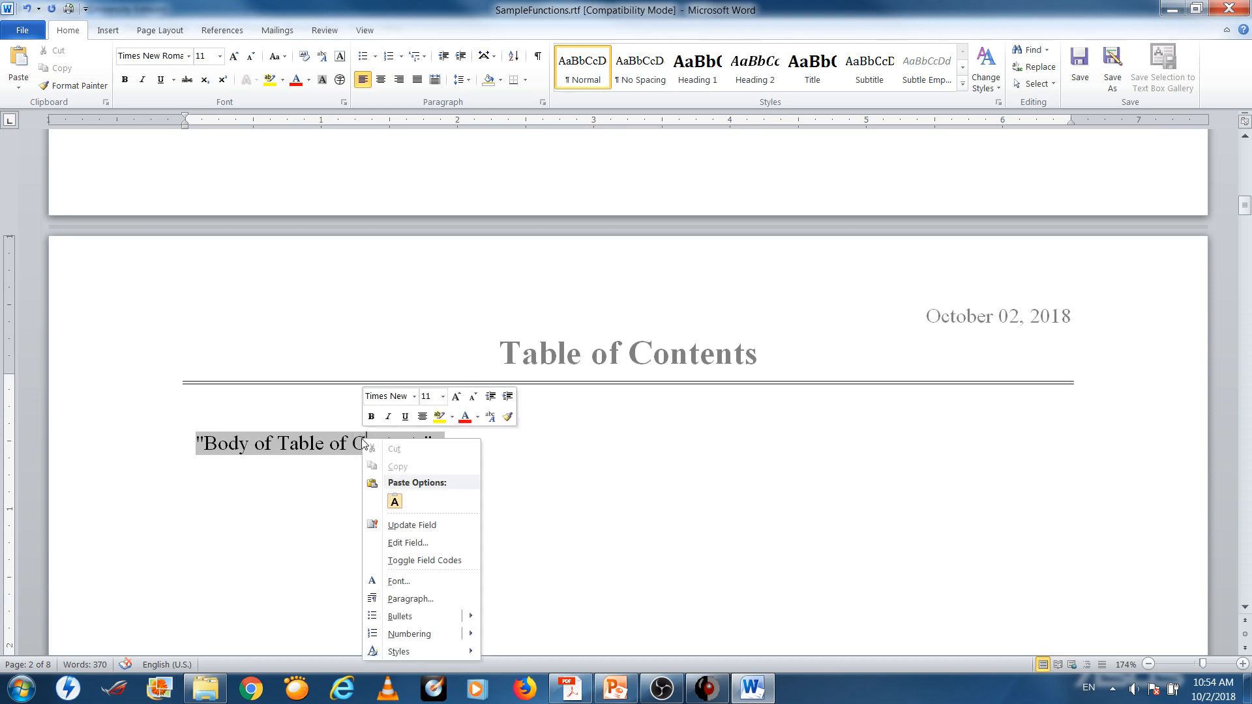
{"action": "left_click", "coordinate": [397, 525]}
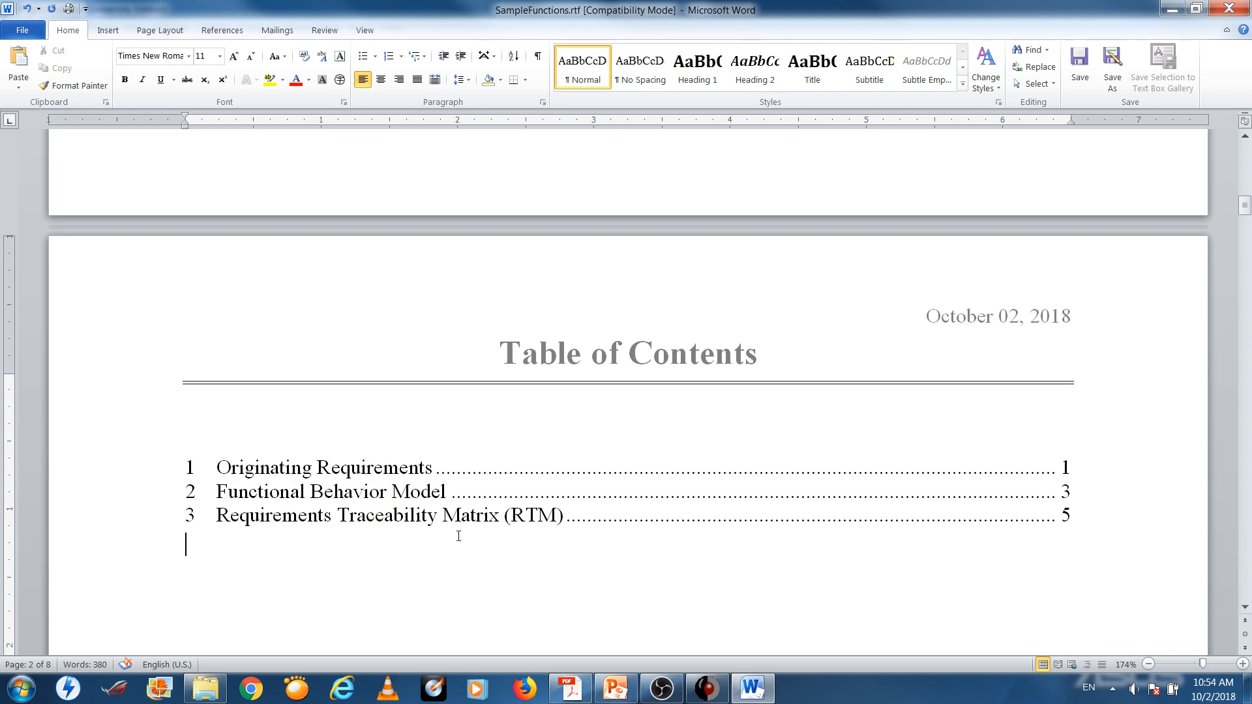
Update the List of Figures field to replace its placeholder body with the figure entries.
{"action": "scroll", "coordinate": [570, 581], "scroll_direction": "down", "scroll_amount": 15}
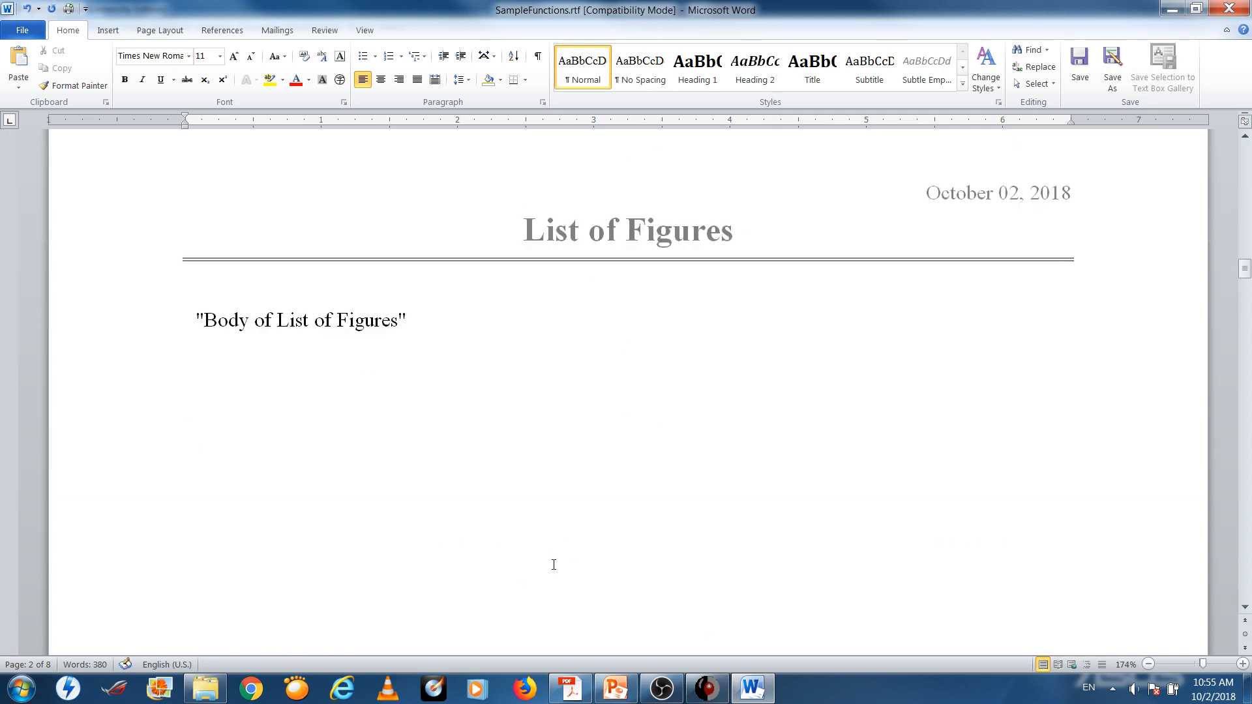
{"action": "left_click", "coordinate": [290, 326]}
{"action": "right_click", "coordinate": [290, 326]}
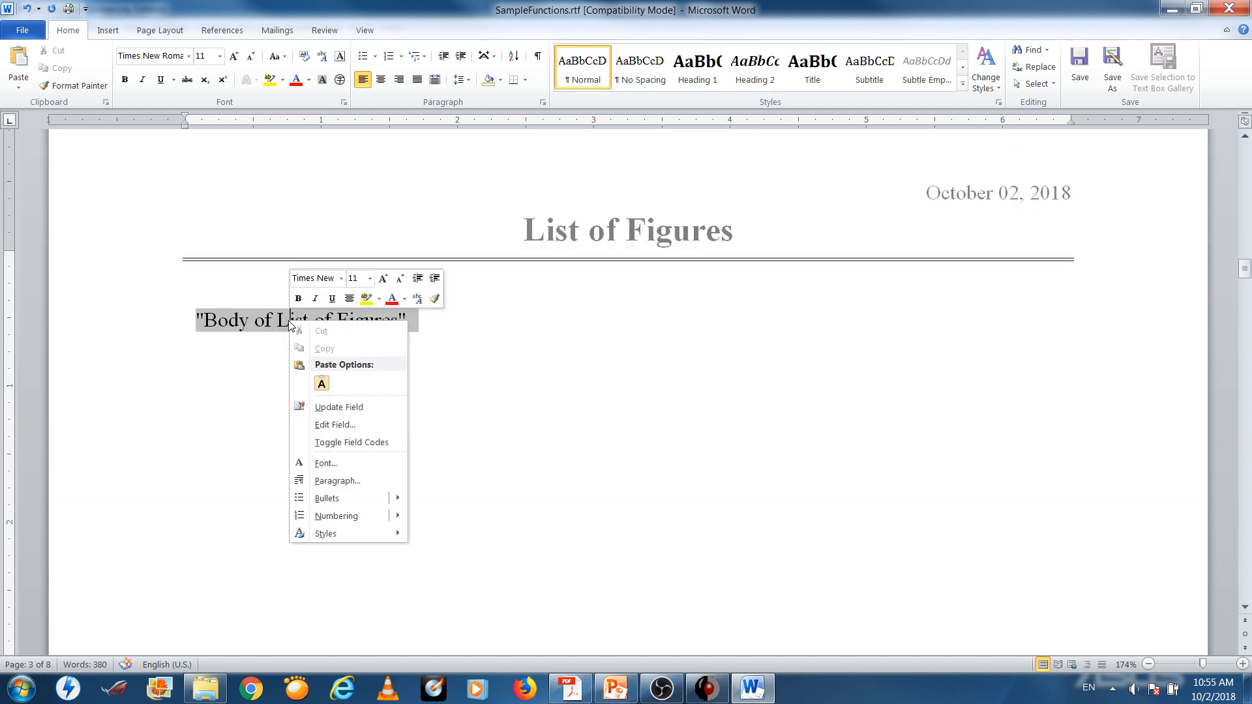
{"action": "left_click", "coordinate": [335, 407]}
Examine the Originating Requirements section with its hierarchy diagrams and the function list in the Functional Behavior Model section.
{"action": "scroll", "coordinate": [539, 510], "scroll_direction": "down", "scroll_amount": 3}
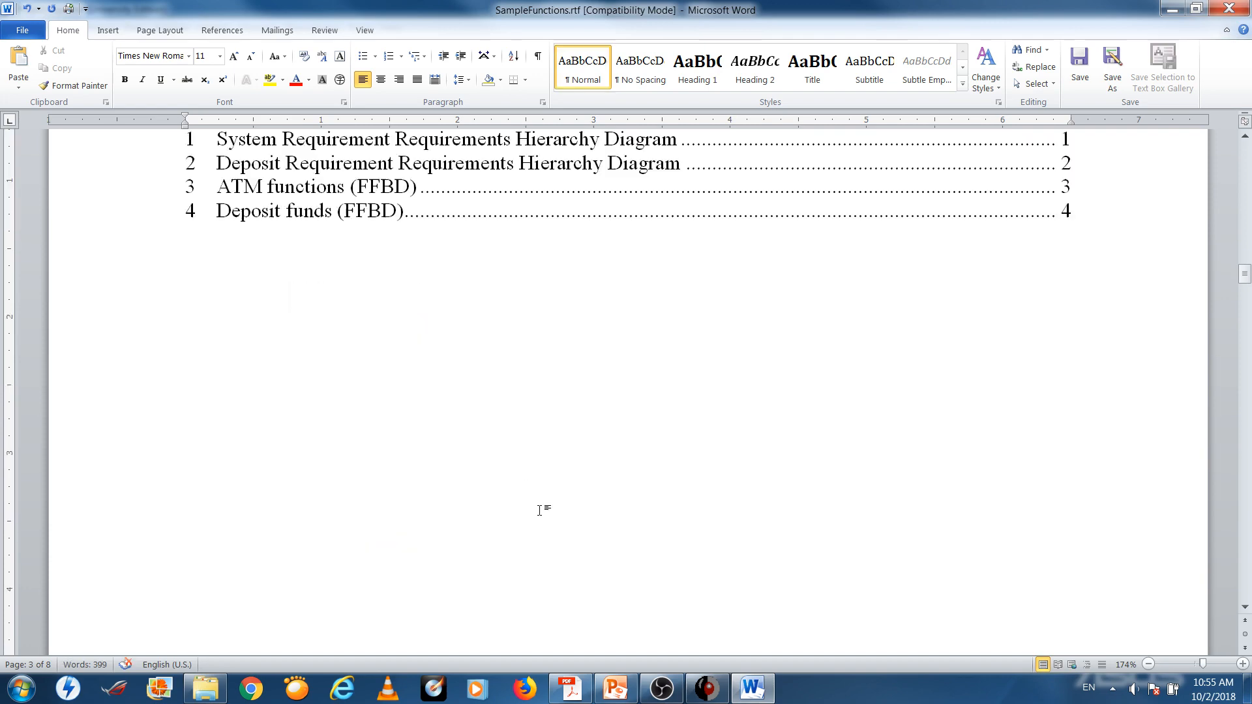
{"action": "scroll", "coordinate": [539, 510], "scroll_direction": "down", "scroll_amount": 8}
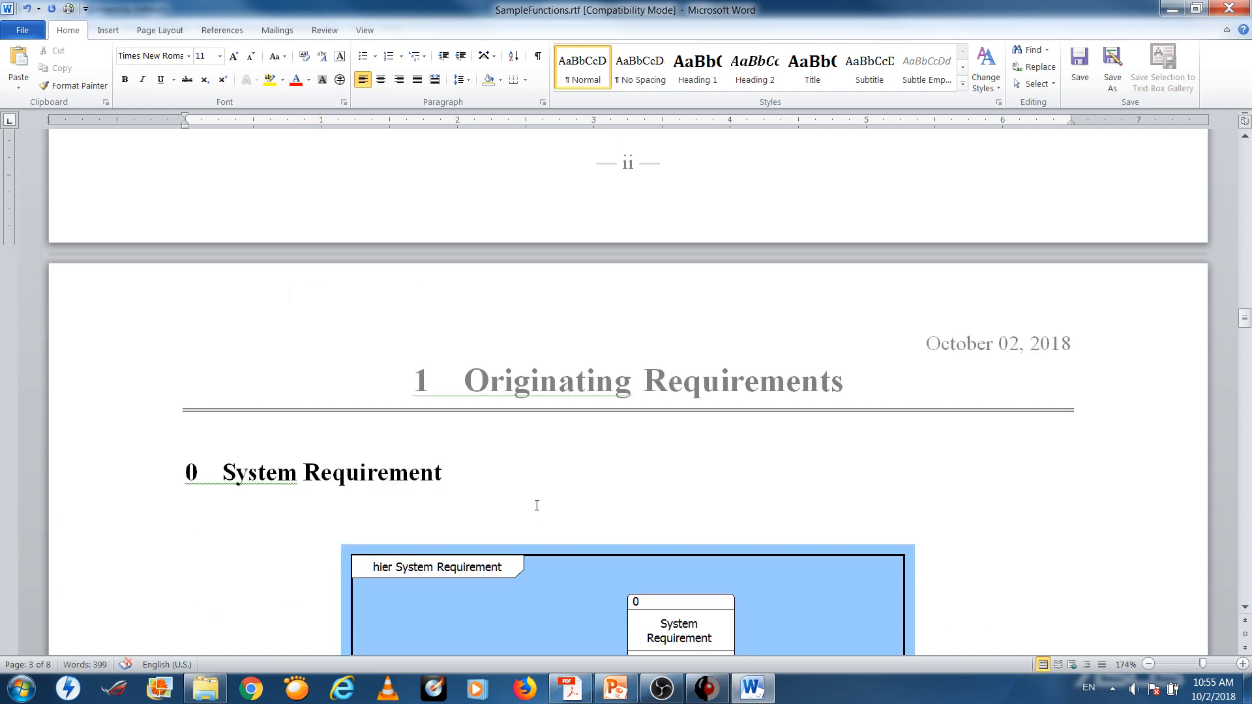
{"action": "scroll", "coordinate": [537, 505], "scroll_direction": "down", "scroll_amount": 5}
{"action": "scroll", "coordinate": [192, 360], "scroll_direction": "up", "scroll_amount": 5}
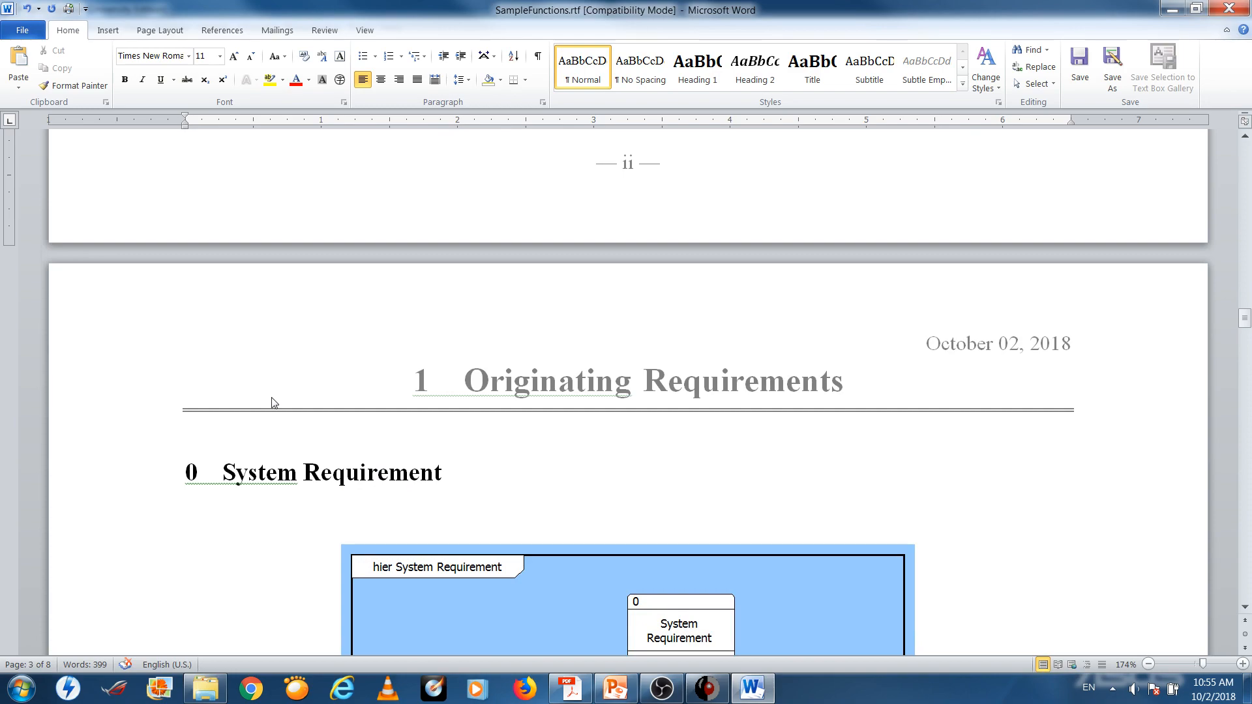
{"action": "scroll", "coordinate": [224, 357], "scroll_direction": "down", "scroll_amount": 5}
{"action": "scroll", "coordinate": [266, 350], "scroll_direction": "up", "scroll_amount": 4}
{"action": "scroll", "coordinate": [287, 378], "scroll_direction": "down", "scroll_amount": 12}
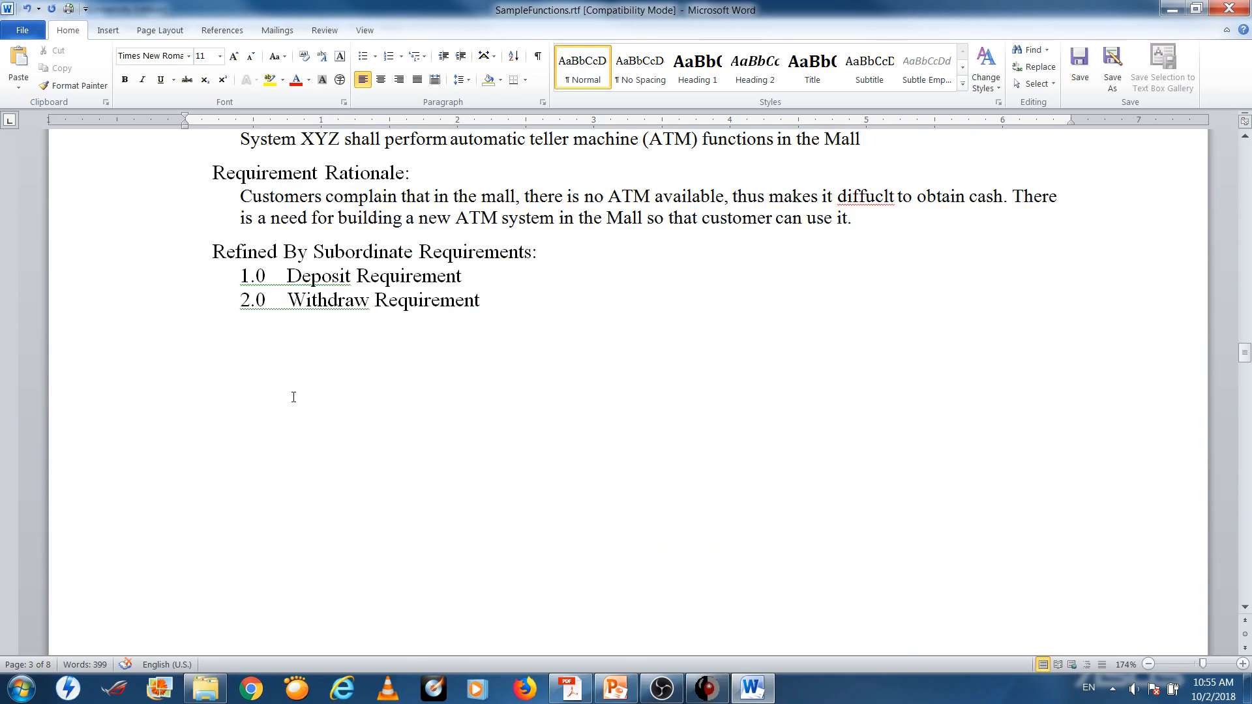
{"action": "scroll", "coordinate": [294, 397], "scroll_direction": "up", "scroll_amount": 5}
{"action": "scroll", "coordinate": [235, 363], "scroll_direction": "down", "scroll_amount": 6}
{"action": "scroll", "coordinate": [236, 365], "scroll_direction": "up", "scroll_amount": 7}
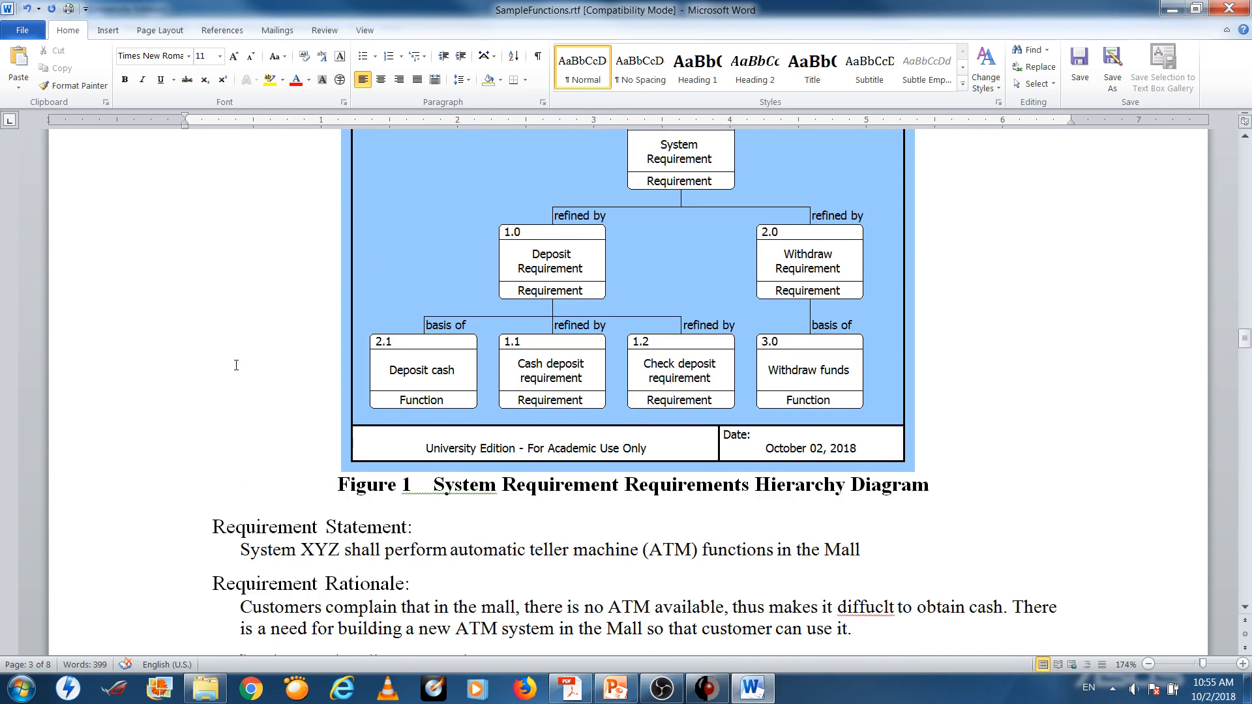
{"action": "scroll", "coordinate": [235, 365], "scroll_direction": "down", "scroll_amount": 18}
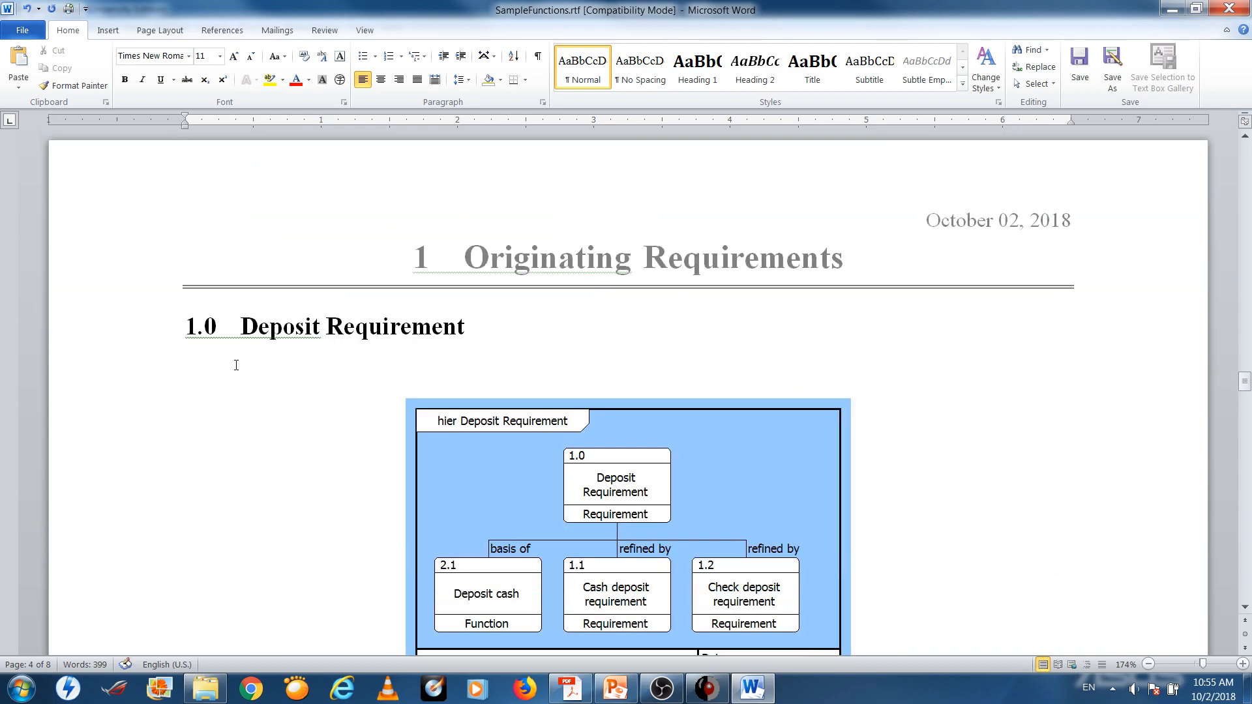
{"action": "scroll", "coordinate": [236, 365], "scroll_direction": "down", "scroll_amount": 20}
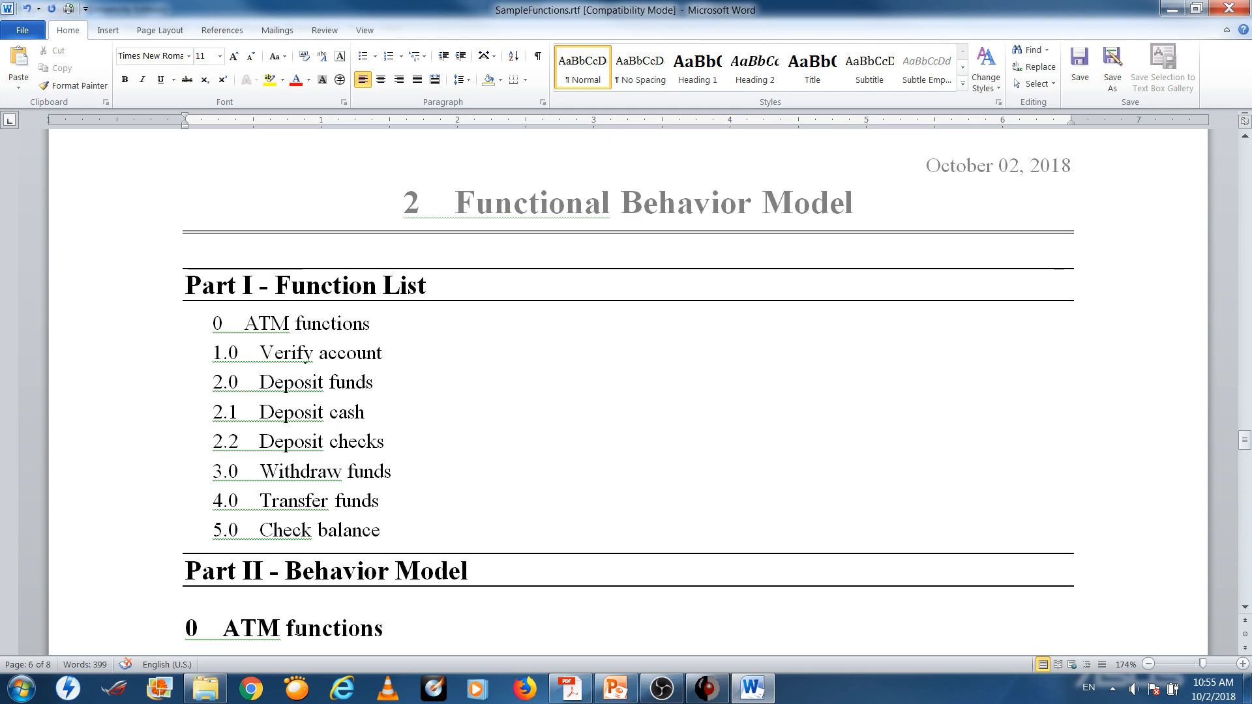
Start editing the ATM functions FFBD picture in Part II - Behavior Model of the report.
{"action": "scroll", "coordinate": [336, 415], "scroll_direction": "down", "scroll_amount": 15}
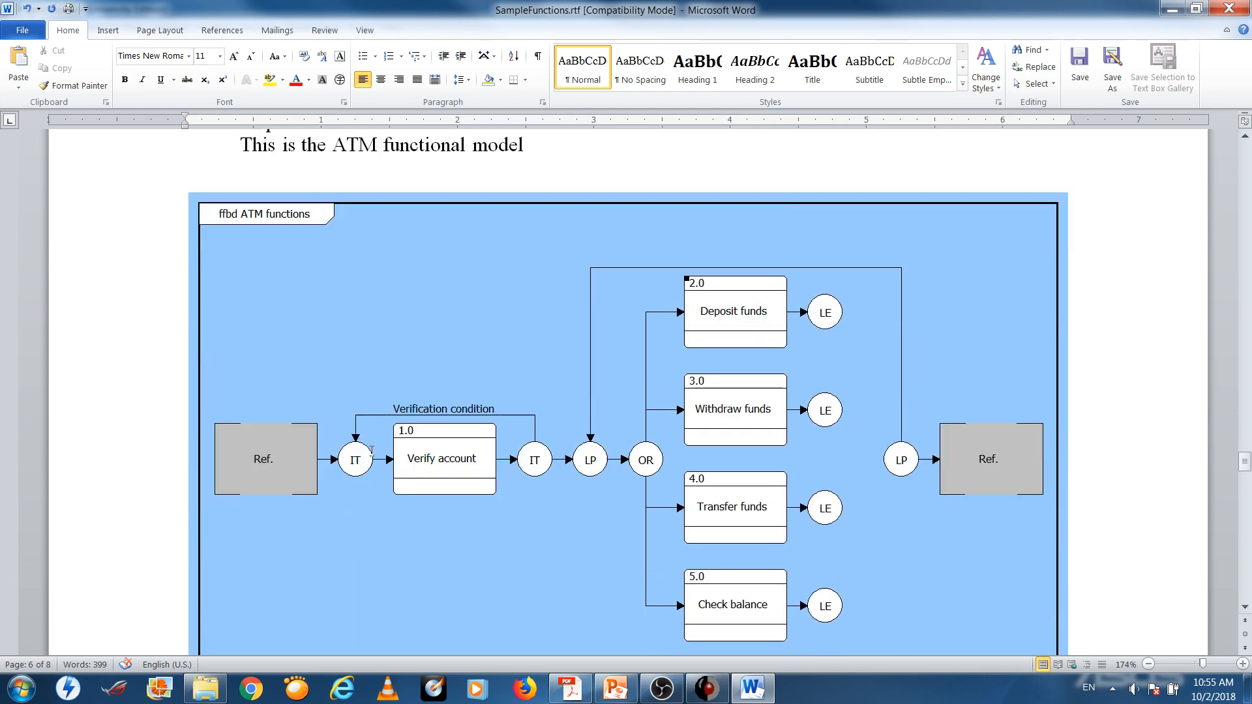
{"action": "scroll", "coordinate": [371, 452], "scroll_direction": "down", "scroll_amount": 5}
{"action": "scroll", "coordinate": [371, 451], "scroll_direction": "up", "scroll_amount": 12}
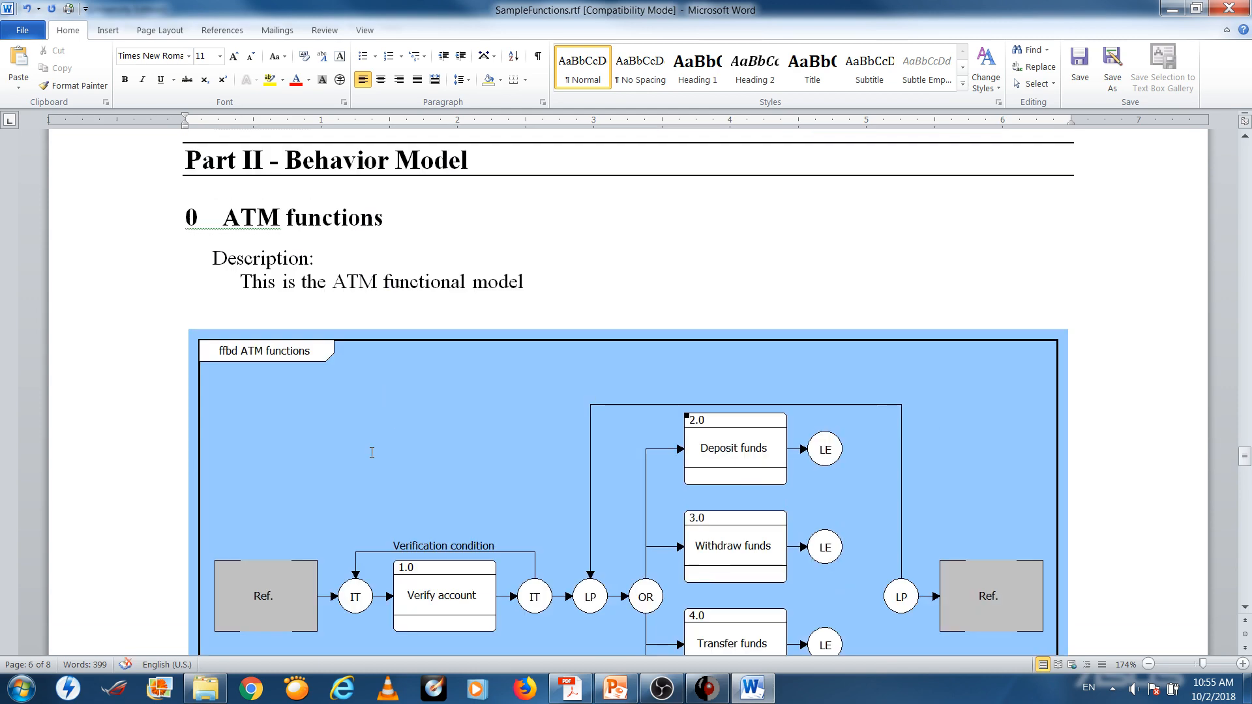
{"action": "scroll", "coordinate": [371, 451], "scroll_direction": "down", "scroll_amount": 2}
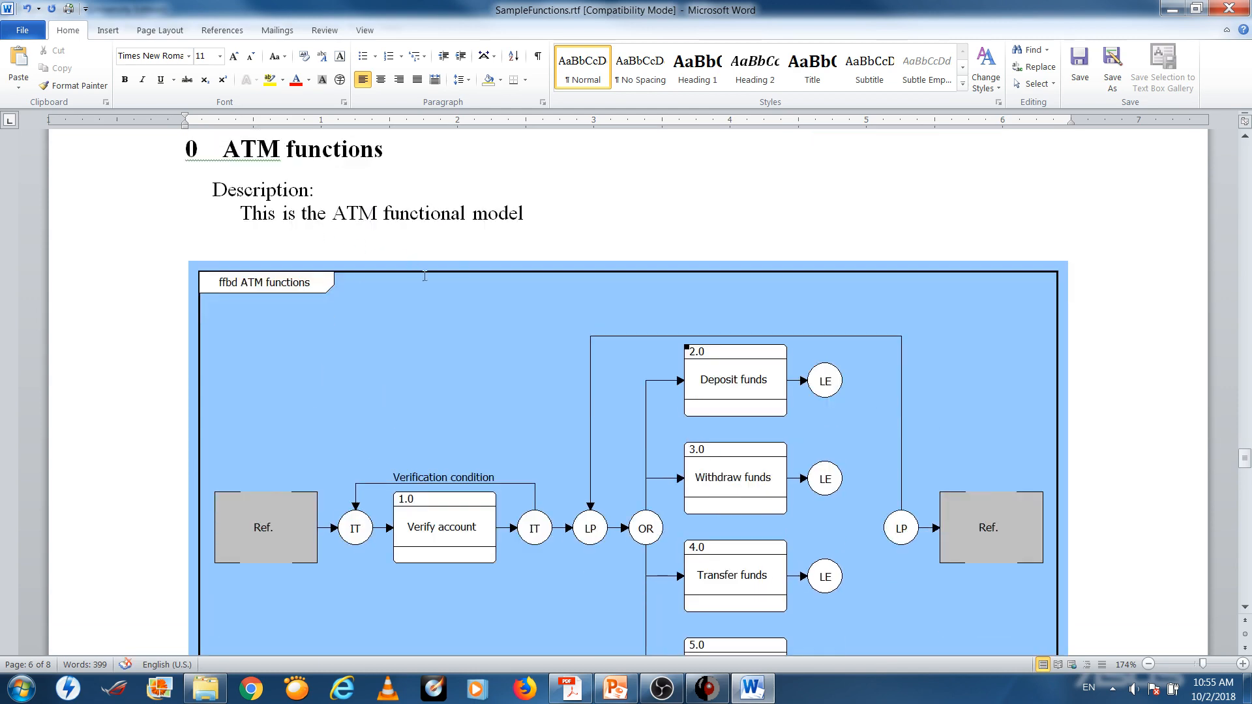
{"action": "scroll", "coordinate": [391, 322], "scroll_direction": "down", "scroll_amount": 2}
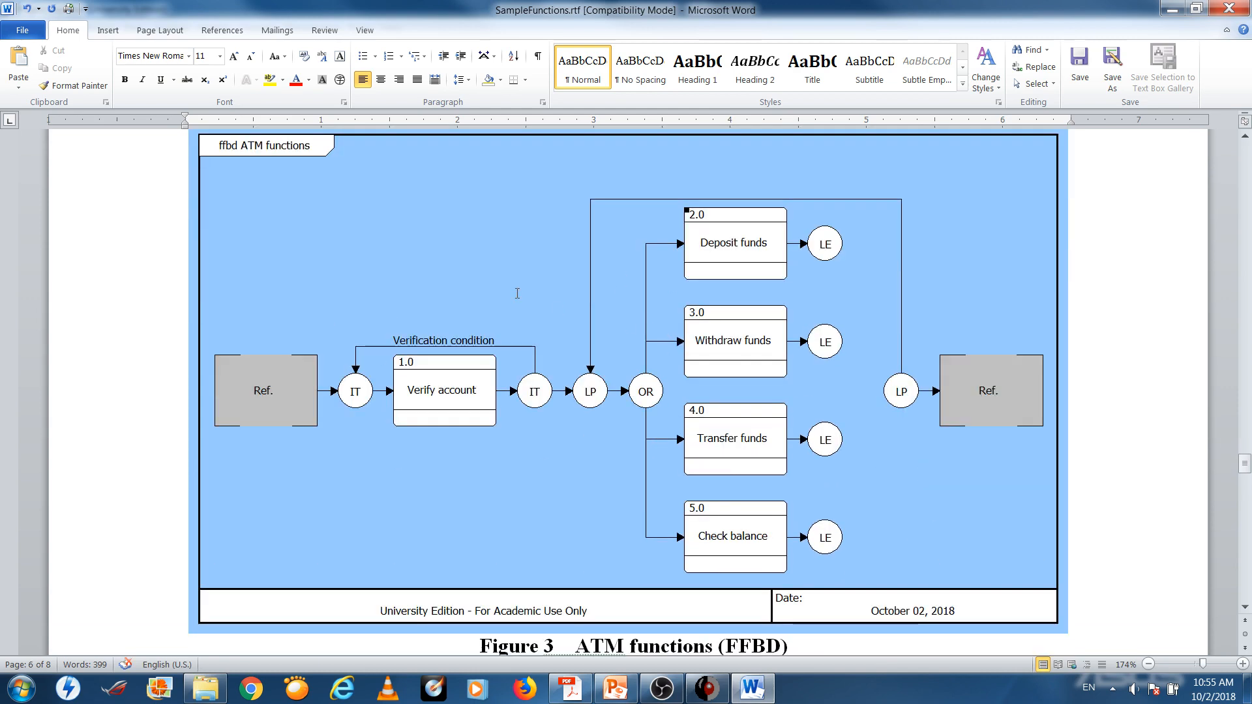
{"action": "left_click", "coordinate": [512, 248]}
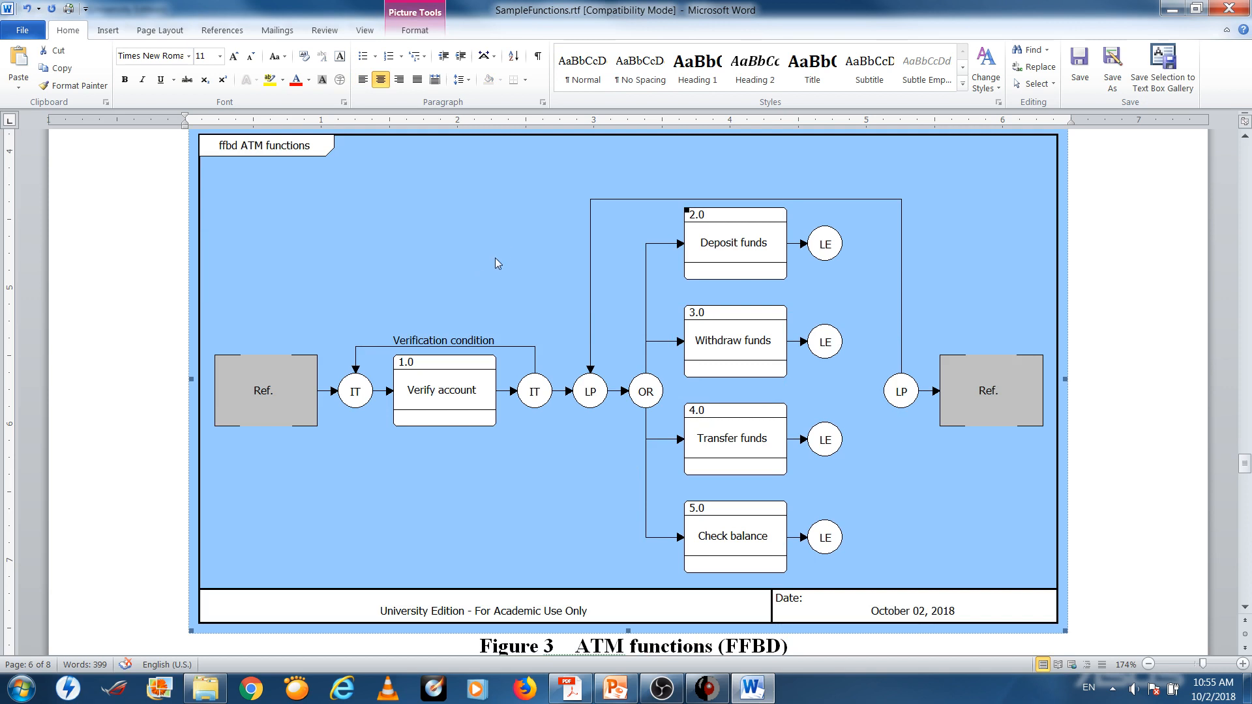
{"action": "right_click", "coordinate": [494, 238]}
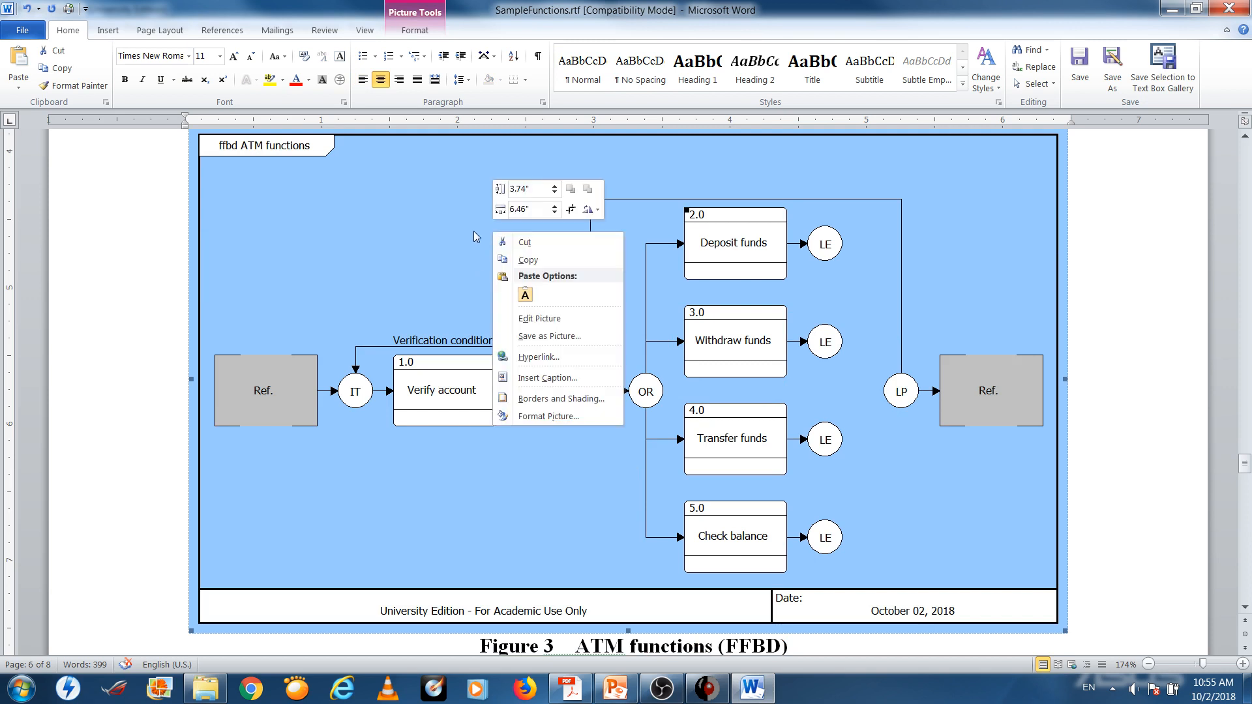
{"action": "left_click", "coordinate": [518, 318]}
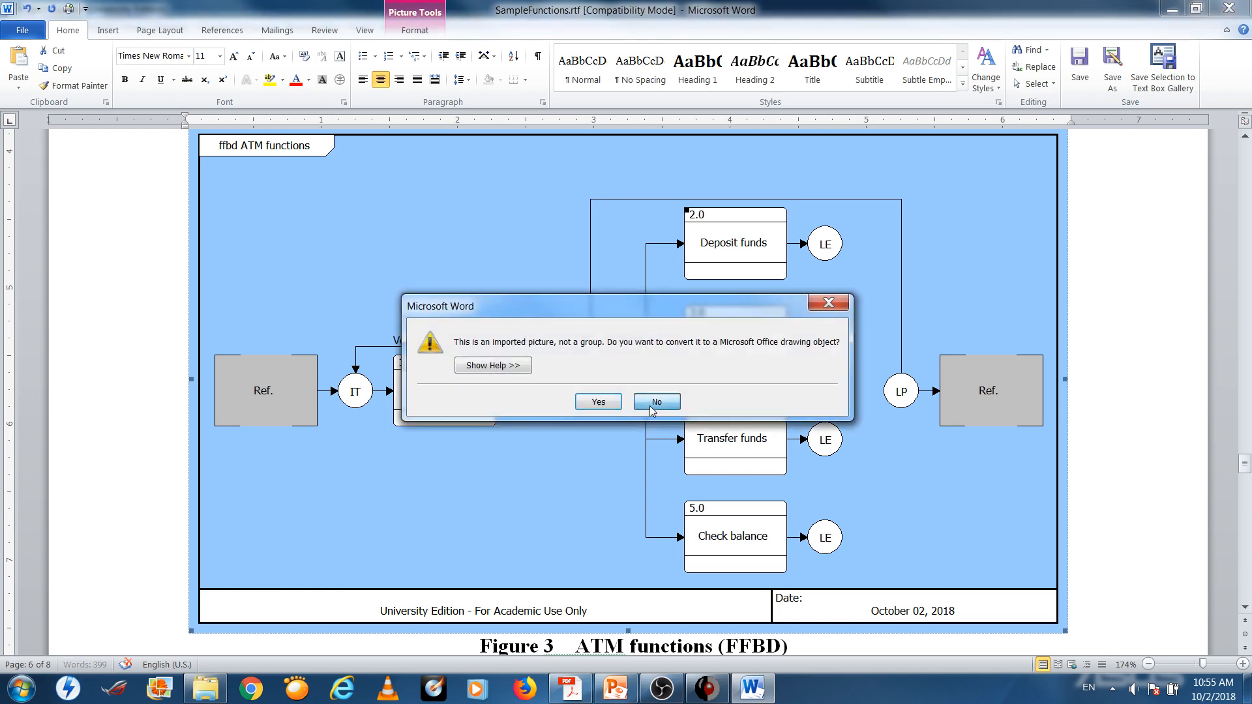